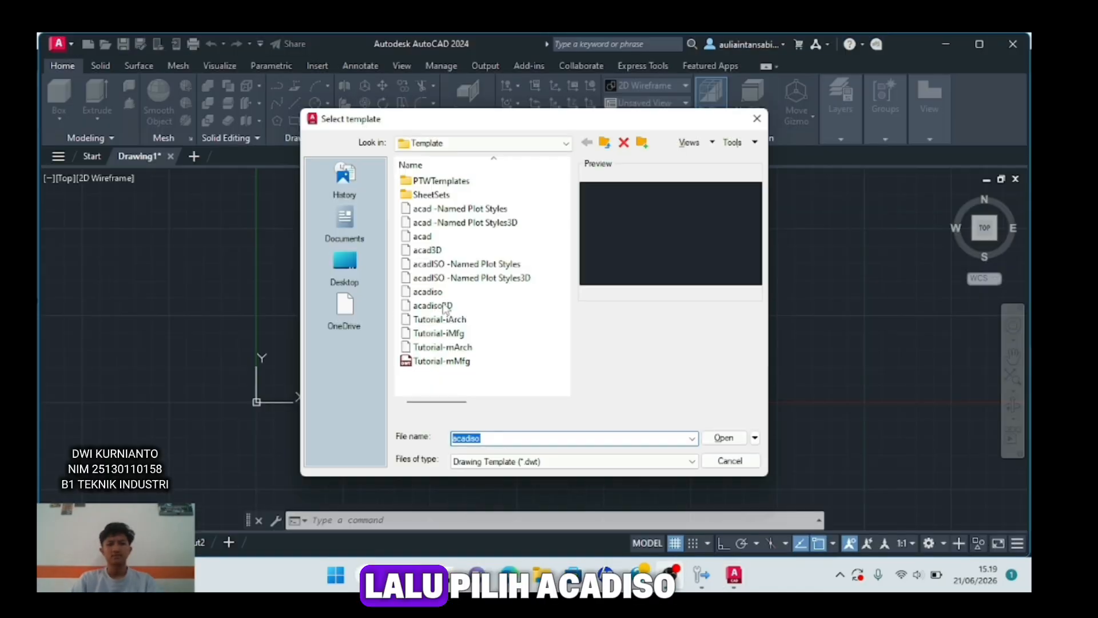
- Create a new drawing from the acadiso template and set the workspace to 3D Modeling
{"action": "left_click", "coordinate": [448, 294]}
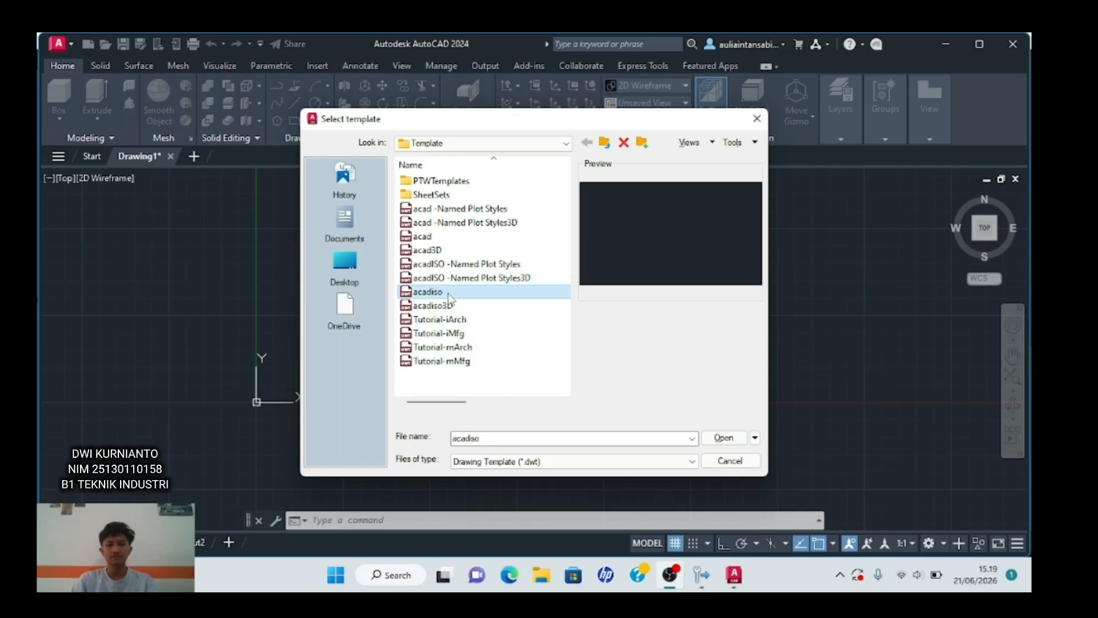
{"action": "left_click", "coordinate": [723, 437]}
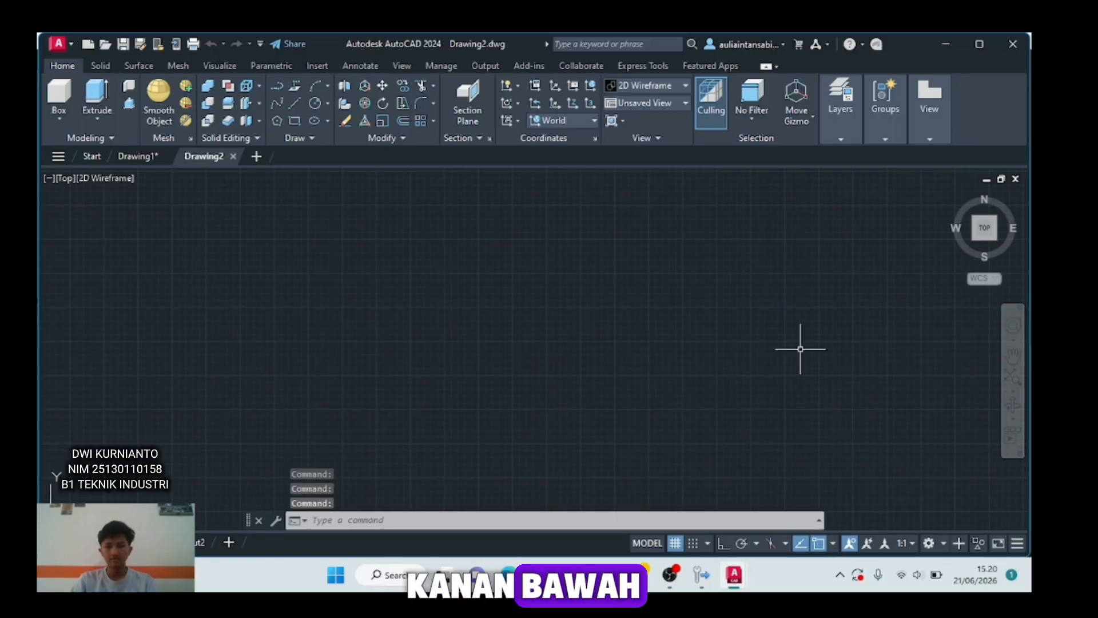
{"action": "left_click", "coordinate": [932, 548]}
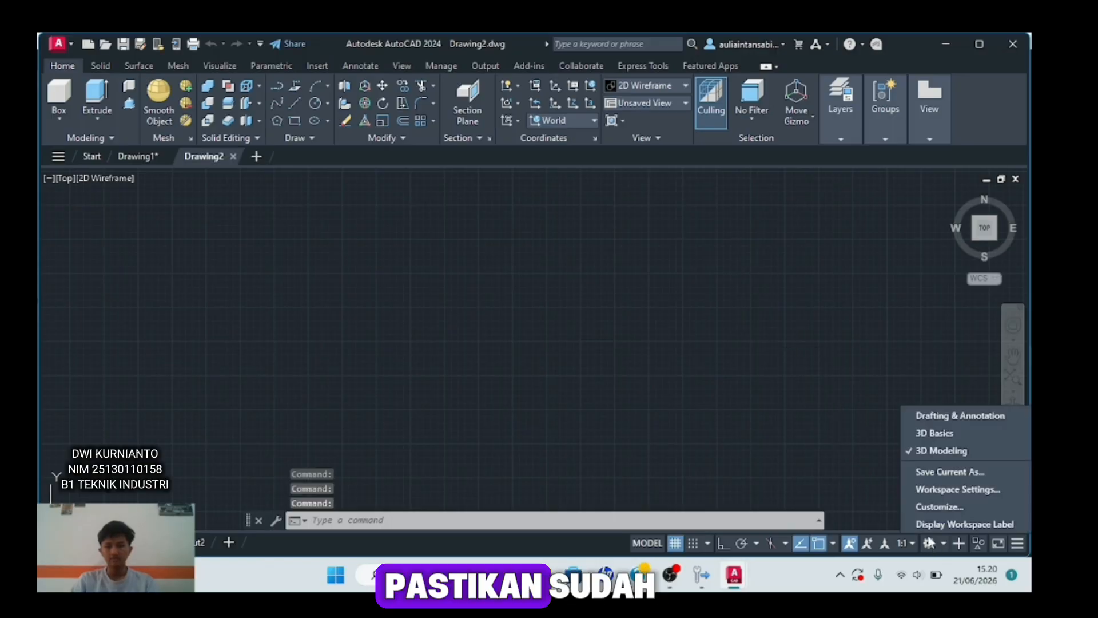
{"action": "left_click", "coordinate": [942, 450]}
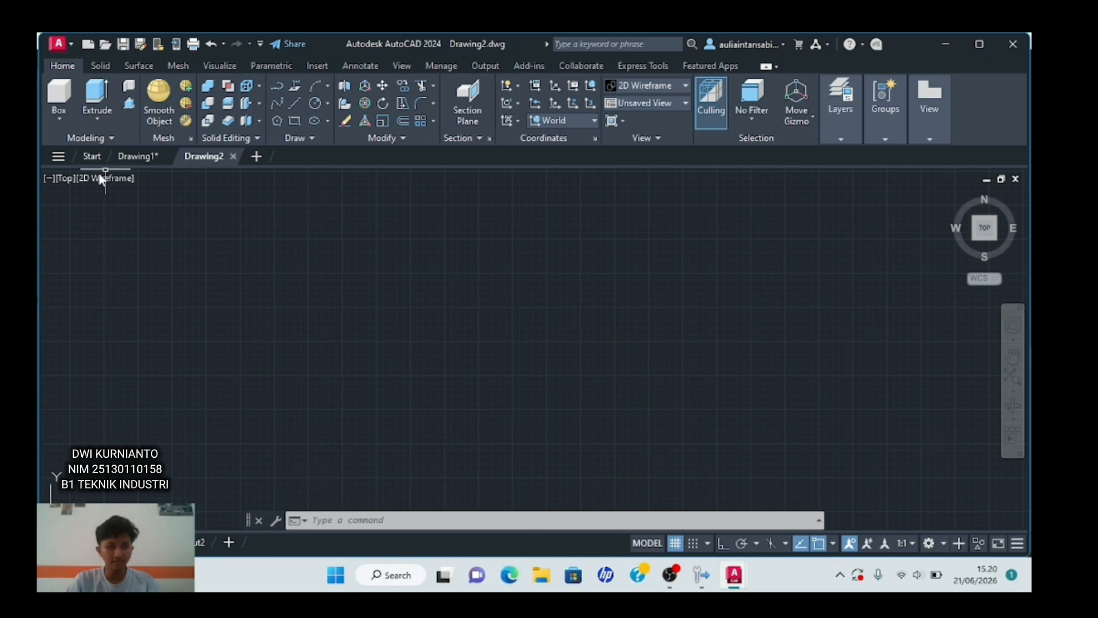
- Set the viewport to SE Isometric and the coordinate system to Front
{"action": "left_click", "coordinate": [66, 178]}
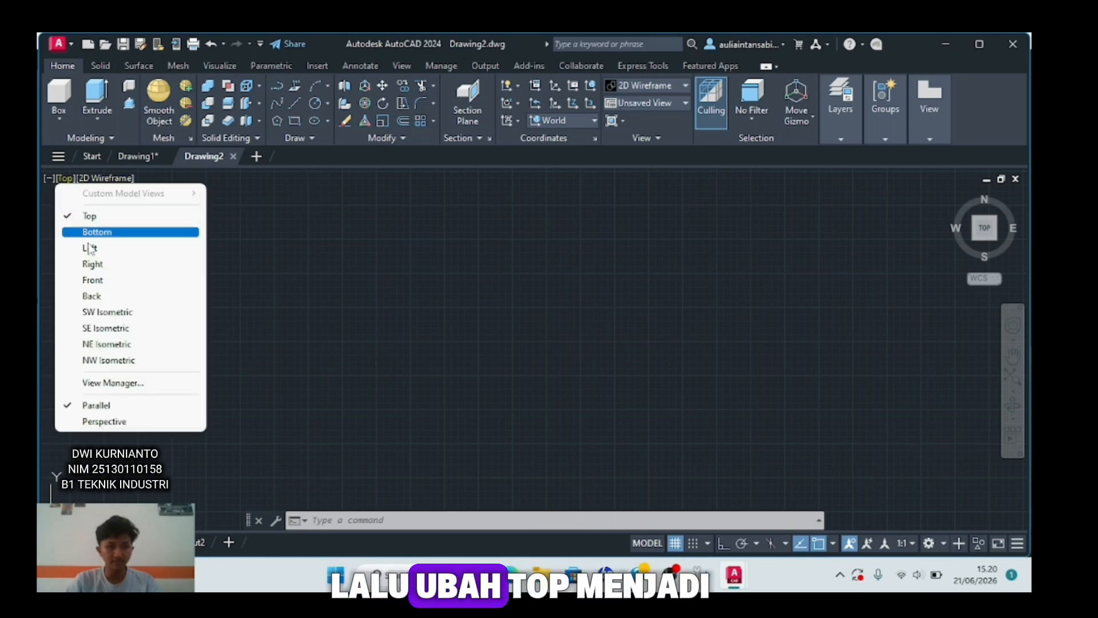
{"action": "left_click", "coordinate": [109, 329]}
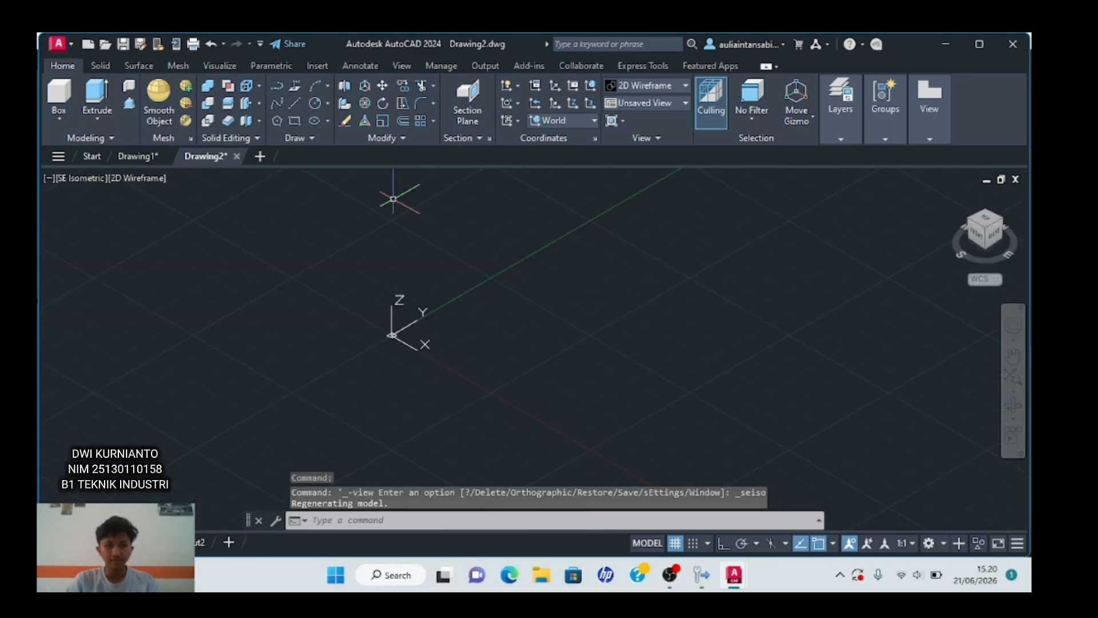
{"action": "left_click", "coordinate": [593, 121]}
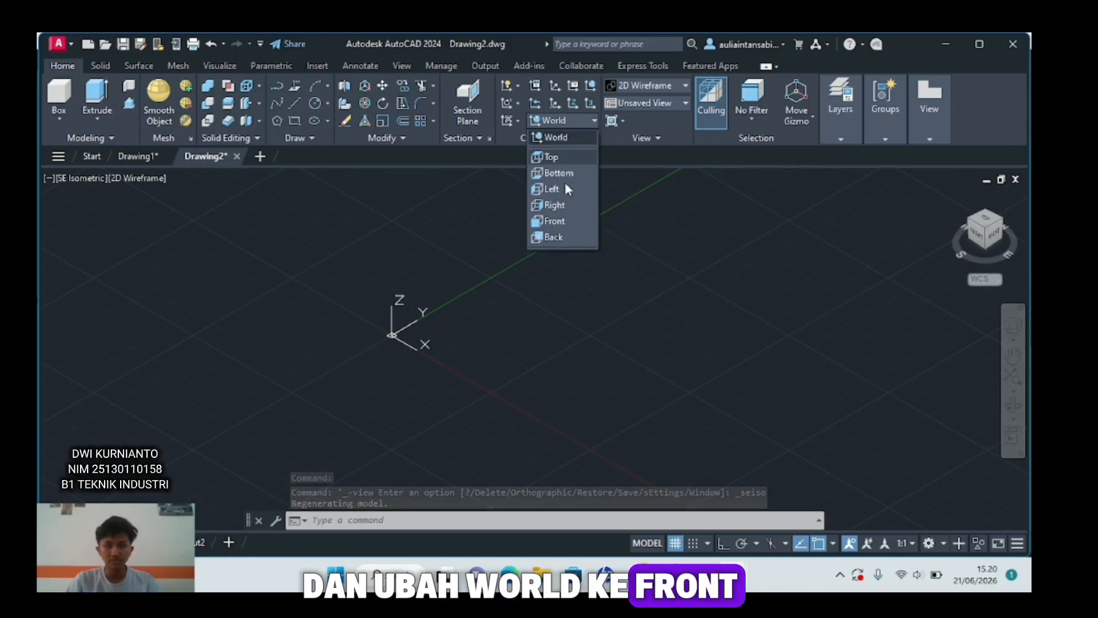
{"action": "left_click", "coordinate": [556, 224]}
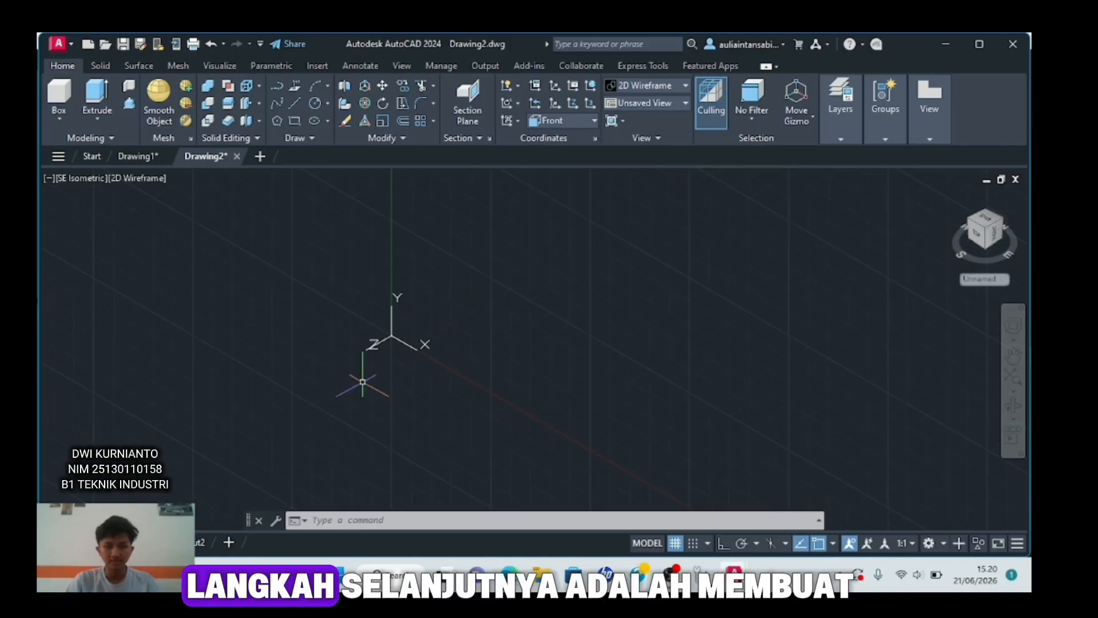
- Draw a rectangle from 0,0 with its opposite corner at 40,10 relative to the origin
{"action": "scroll", "coordinate": [380, 363], "scroll_direction": "up", "scroll_amount": 5}
{"action": "middle_click_drag", "start_coordinate": [477, 327], "coordinate": [470, 393]}
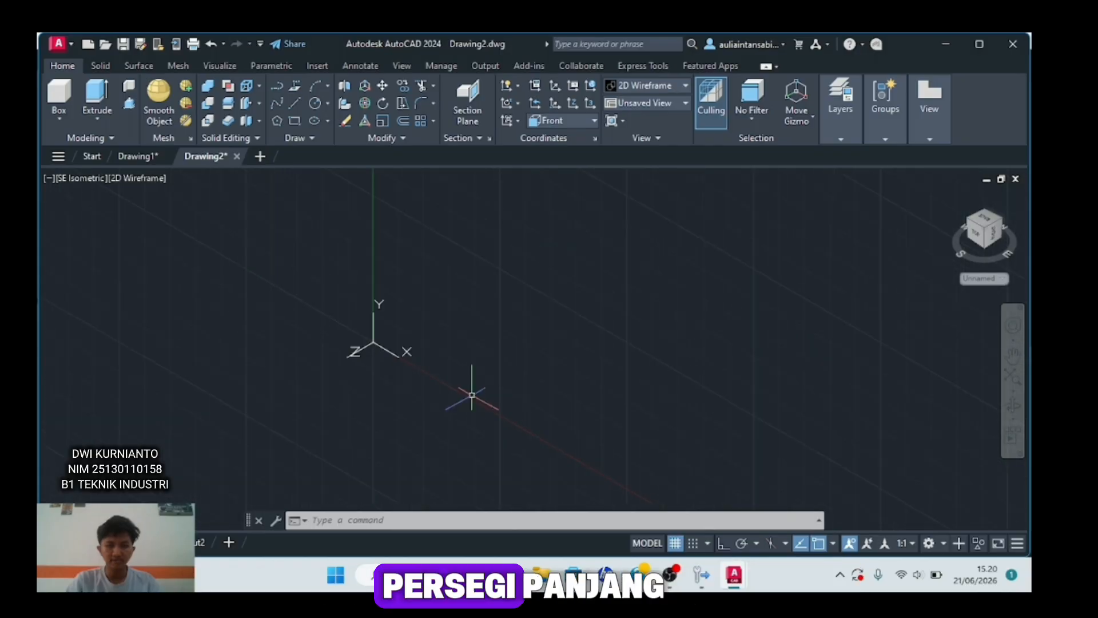
{"action": "type", "text": "rec"}
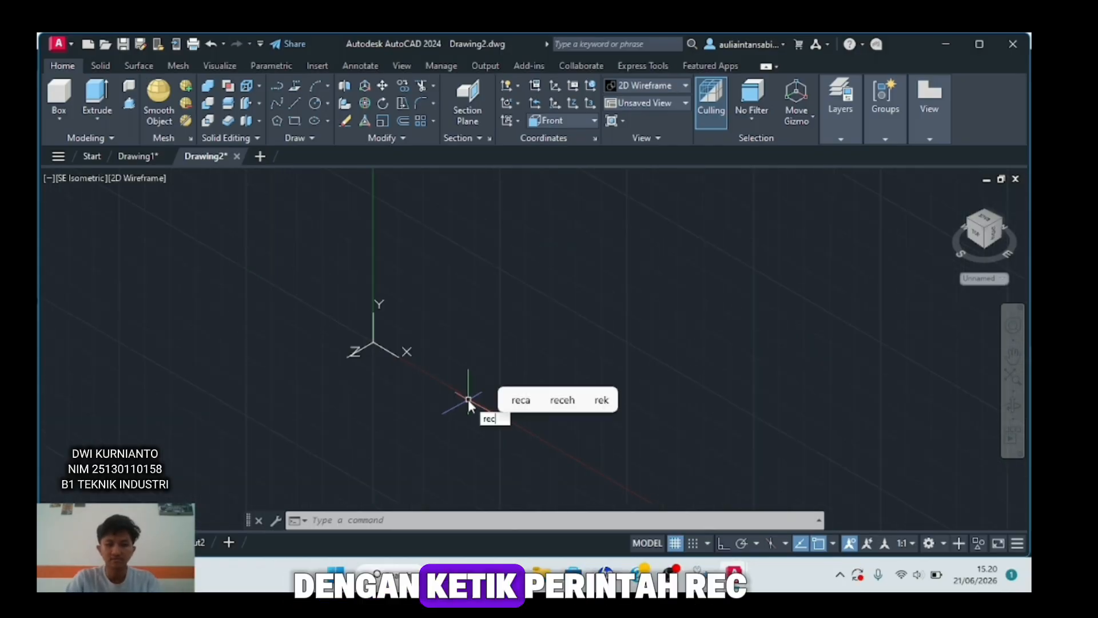
{"action": "key", "text": "Return"}
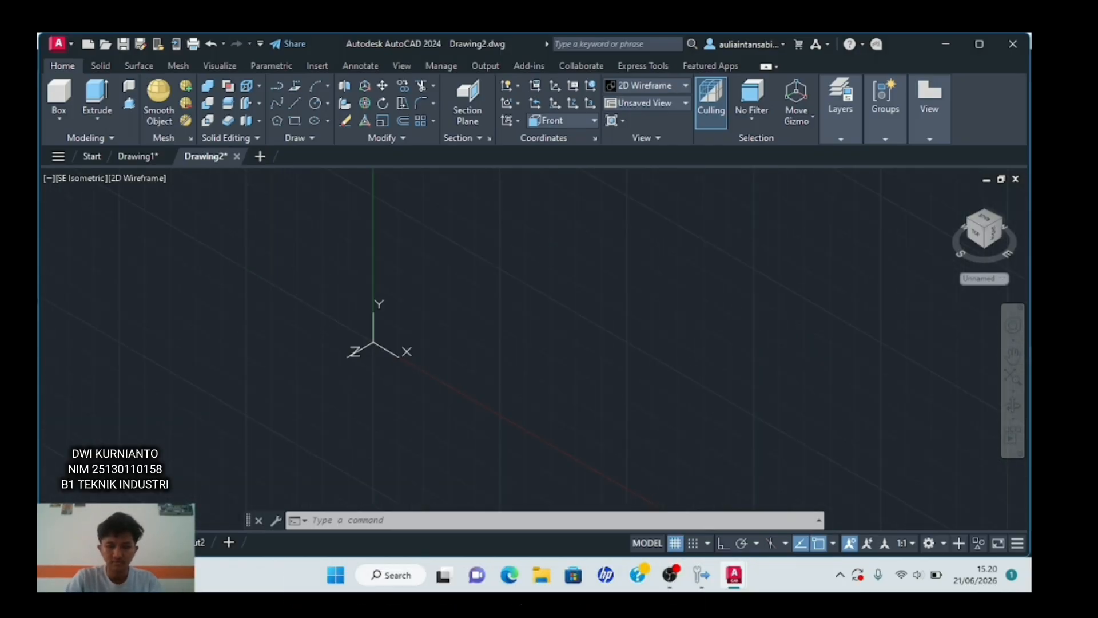
{"action": "type", "text": "0,0"}
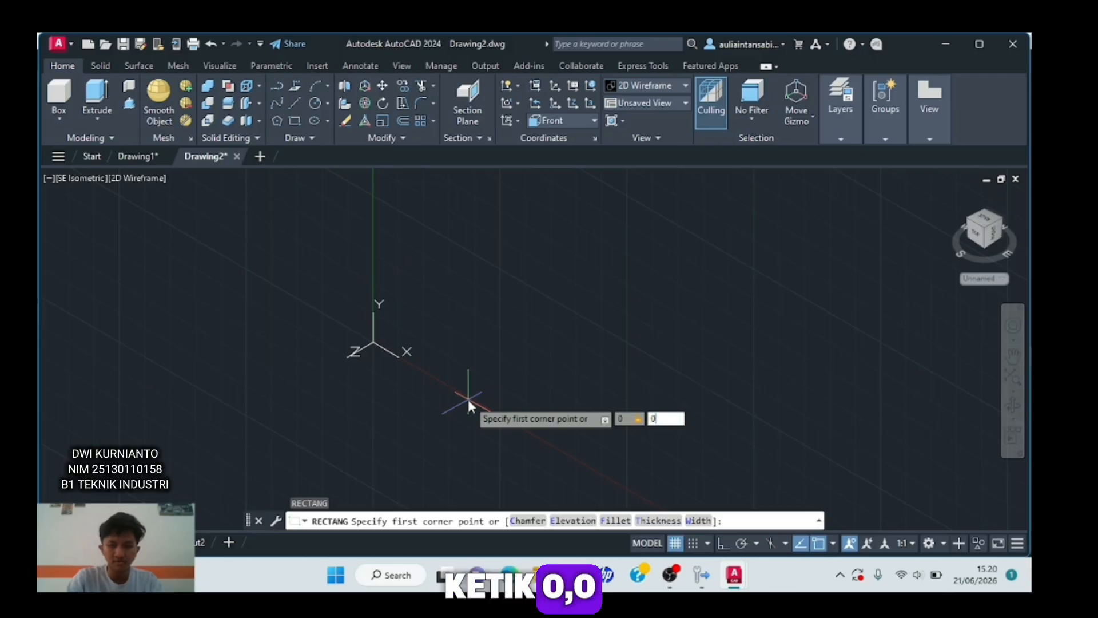
{"action": "key", "text": "Return"}
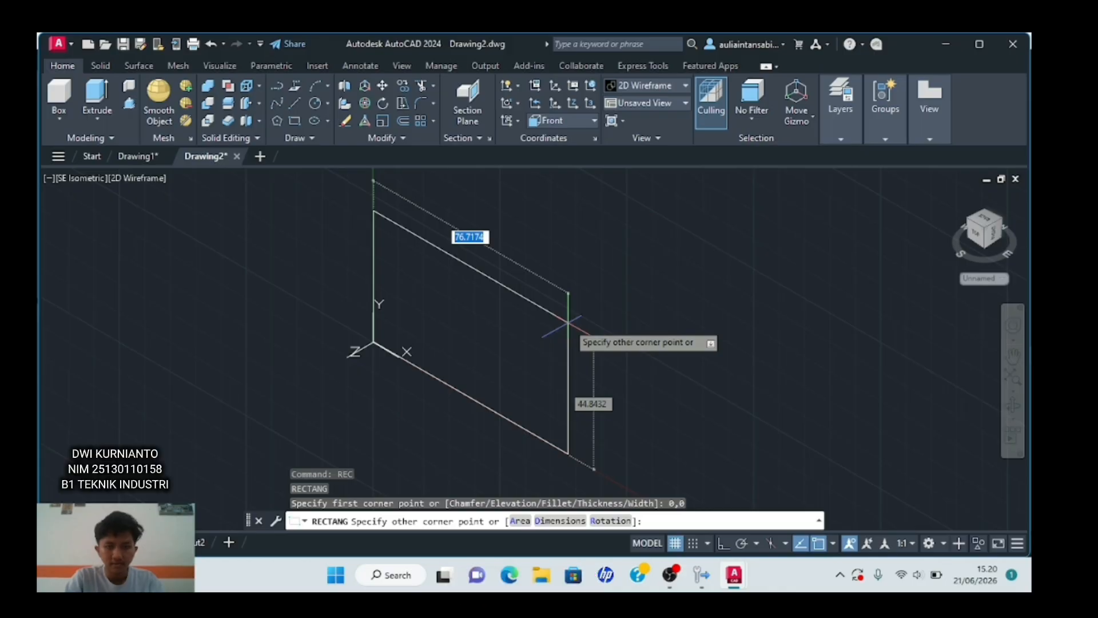
{"action": "type", "text": "4"}
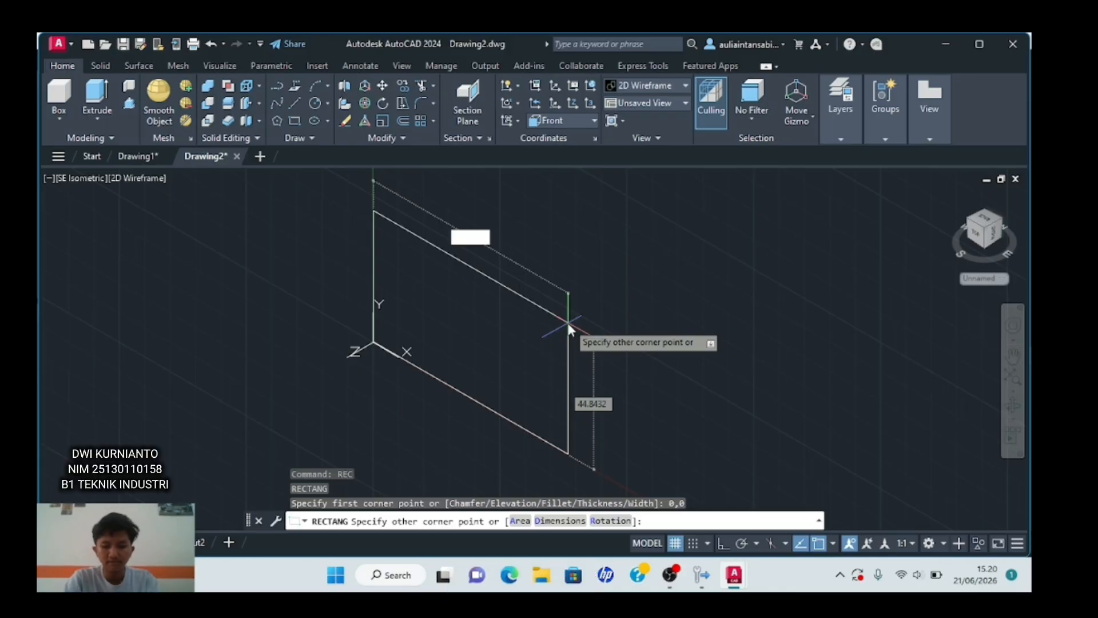
{"action": "type", "text": "0,10"}
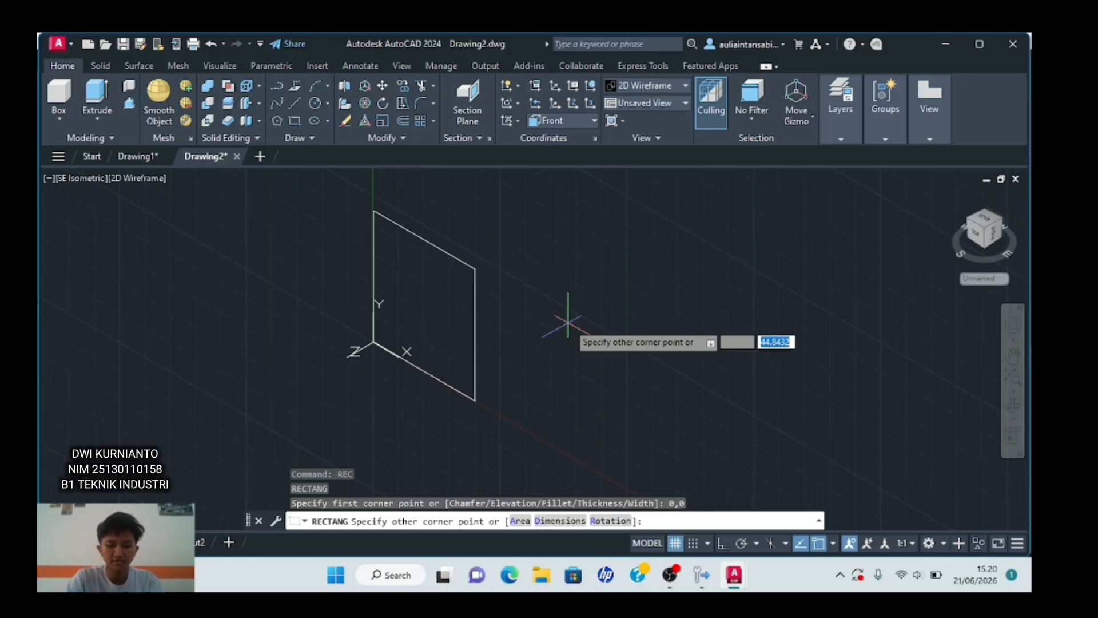
{"action": "key", "text": "Return"}
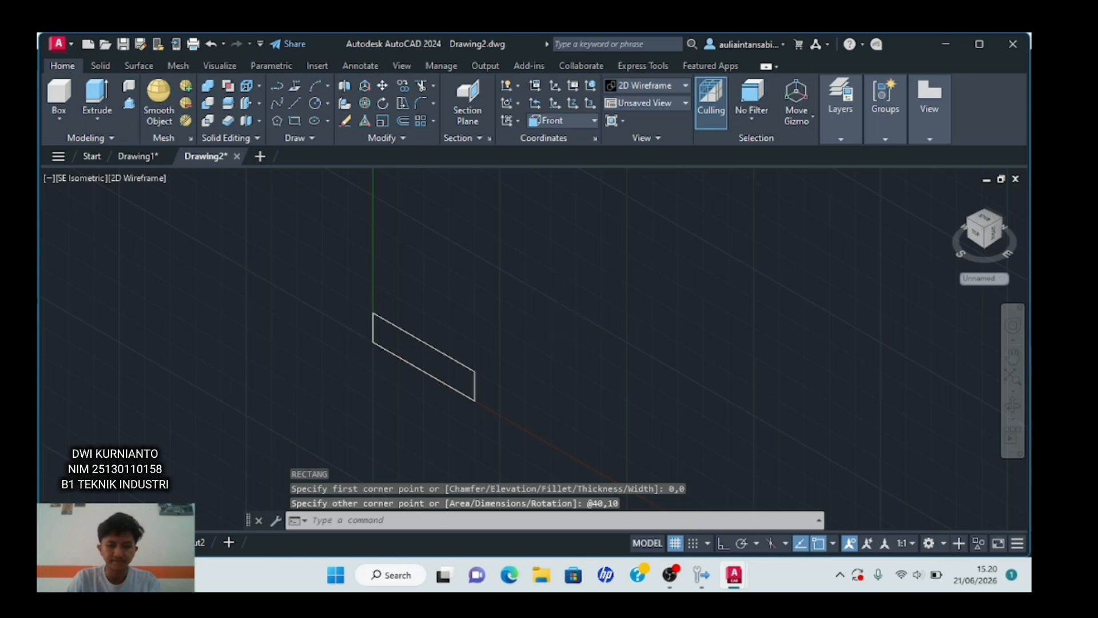
- Chamfer the rectangle's upper corner farthest from the Y axis, with both chamfer distances set to 1.08253
{"action": "scroll", "coordinate": [439, 365], "scroll_direction": "up", "scroll_amount": 2}
{"action": "scroll", "coordinate": [484, 365], "scroll_direction": "down", "scroll_amount": 2}
{"action": "scroll", "coordinate": [483, 363], "scroll_direction": "up", "scroll_amount": 2}
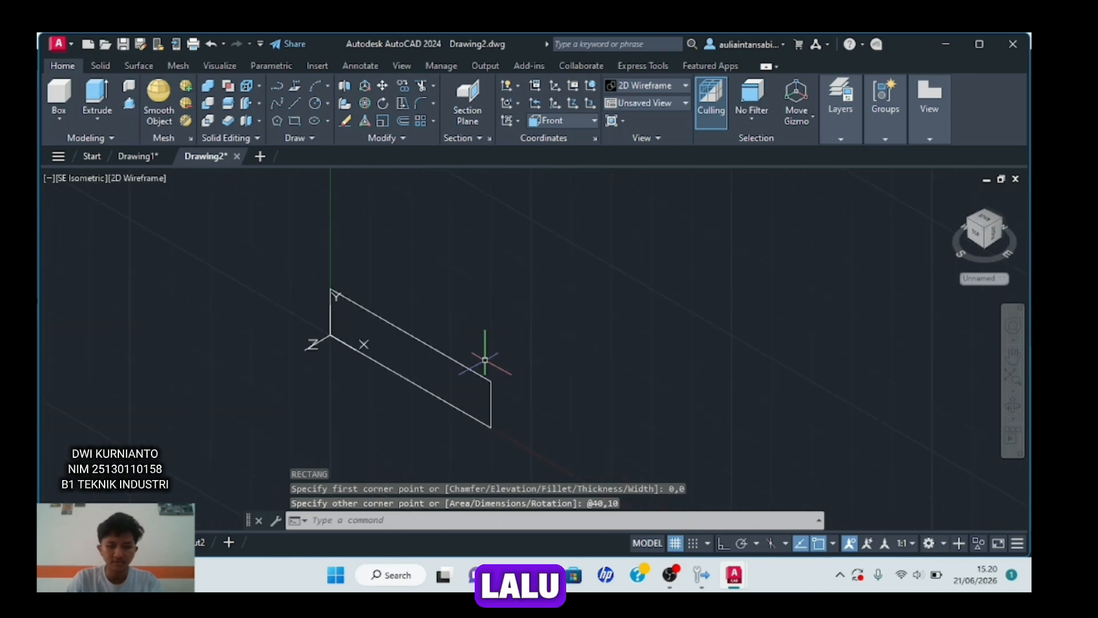
{"action": "type", "text": "cha"}
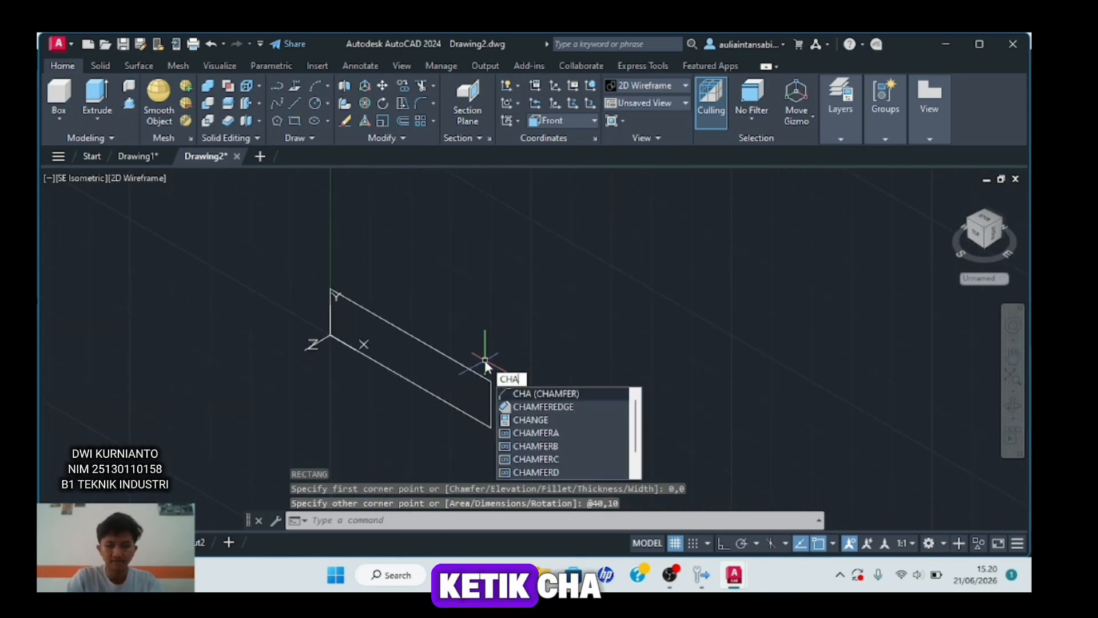
{"action": "key", "text": "Return"}
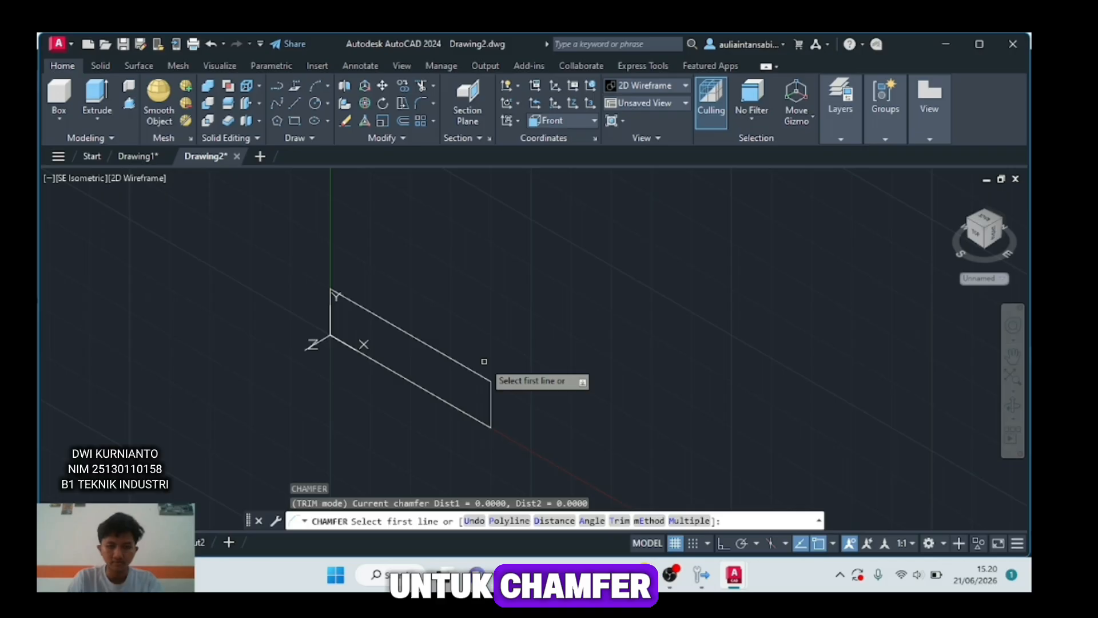
{"action": "left_click", "coordinate": [555, 521]}
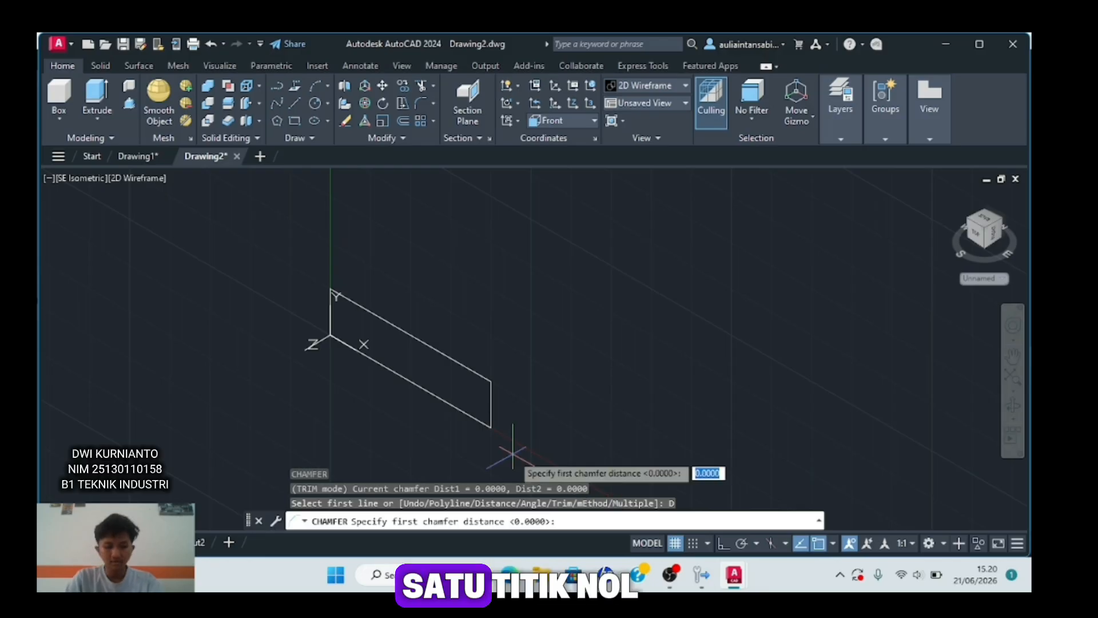
{"action": "type", "text": "1.08"}
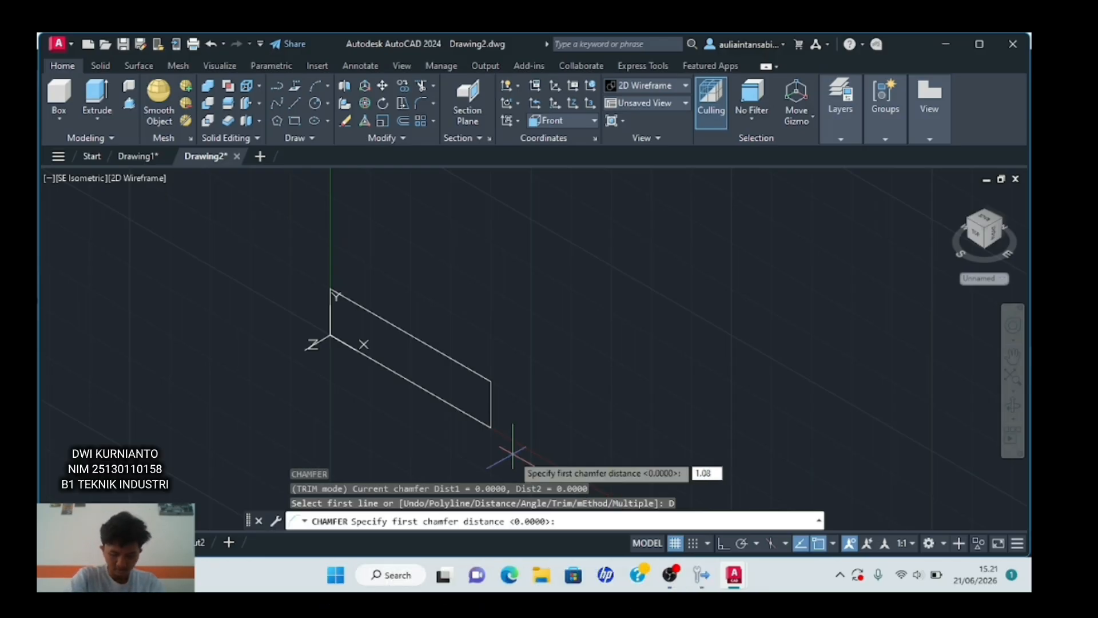
{"action": "type", "text": "253"}
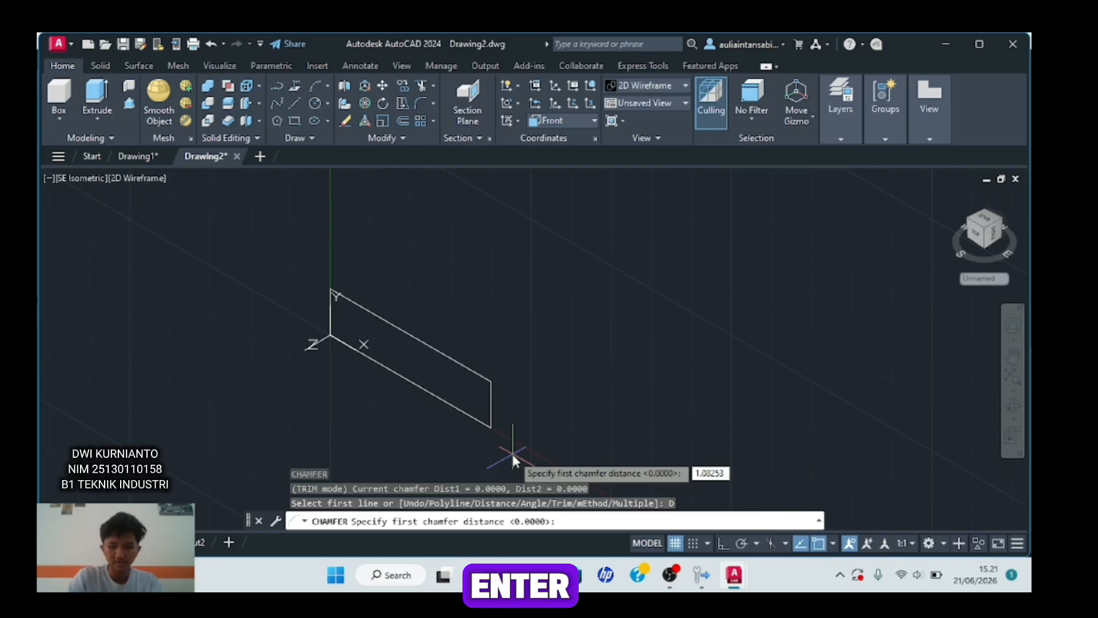
{"action": "key", "text": "Return"}
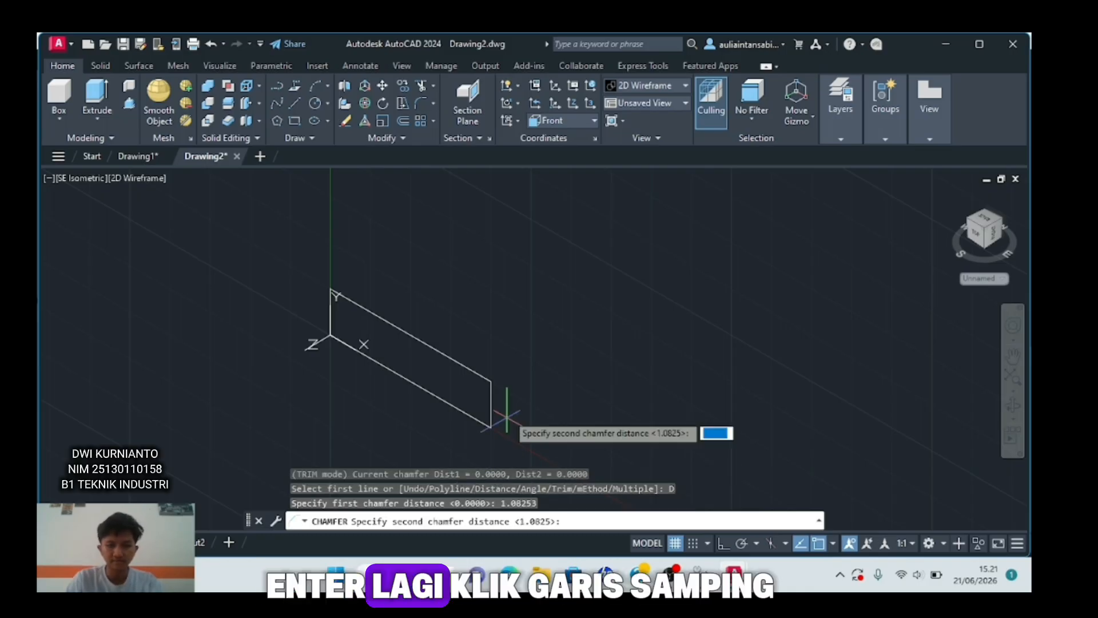
{"action": "key", "text": "Return"}
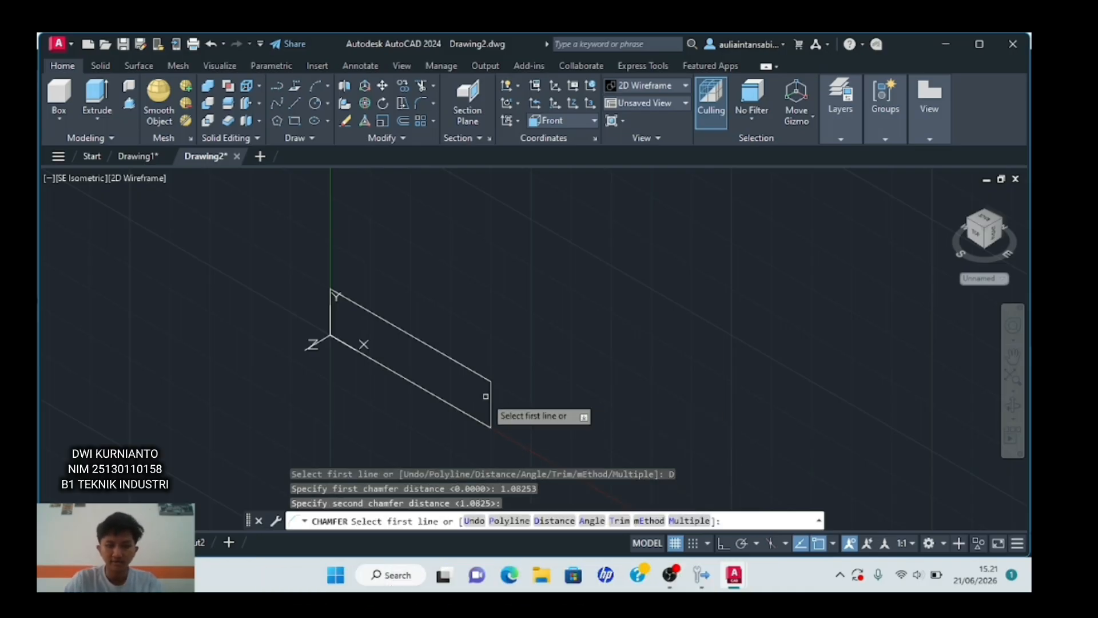
{"action": "left_click", "coordinate": [492, 402]}
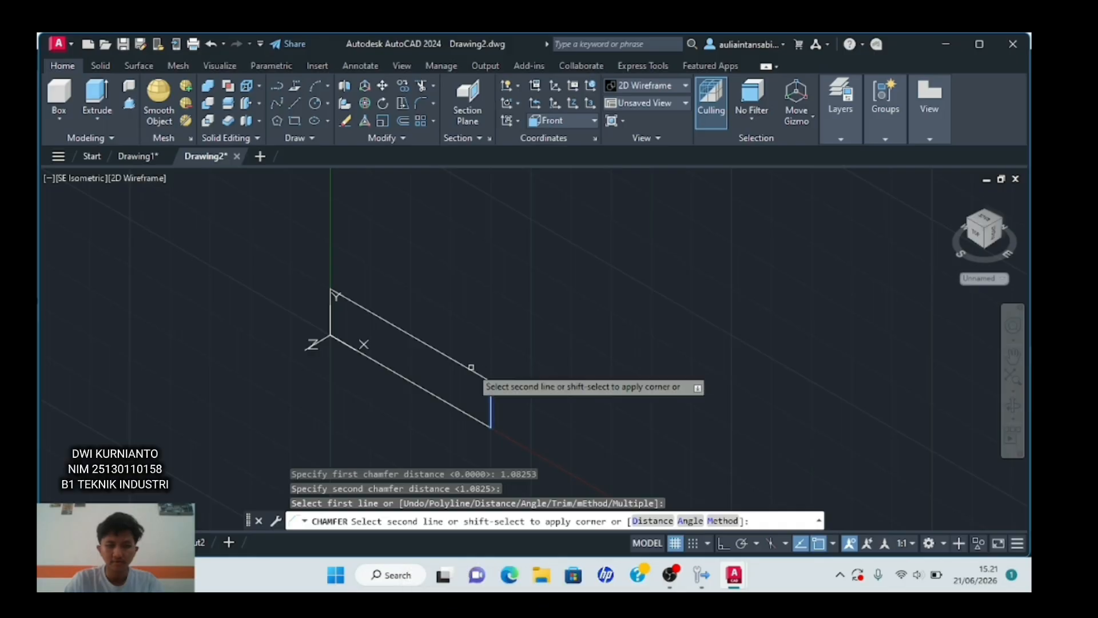
{"action": "left_click", "coordinate": [472, 372]}
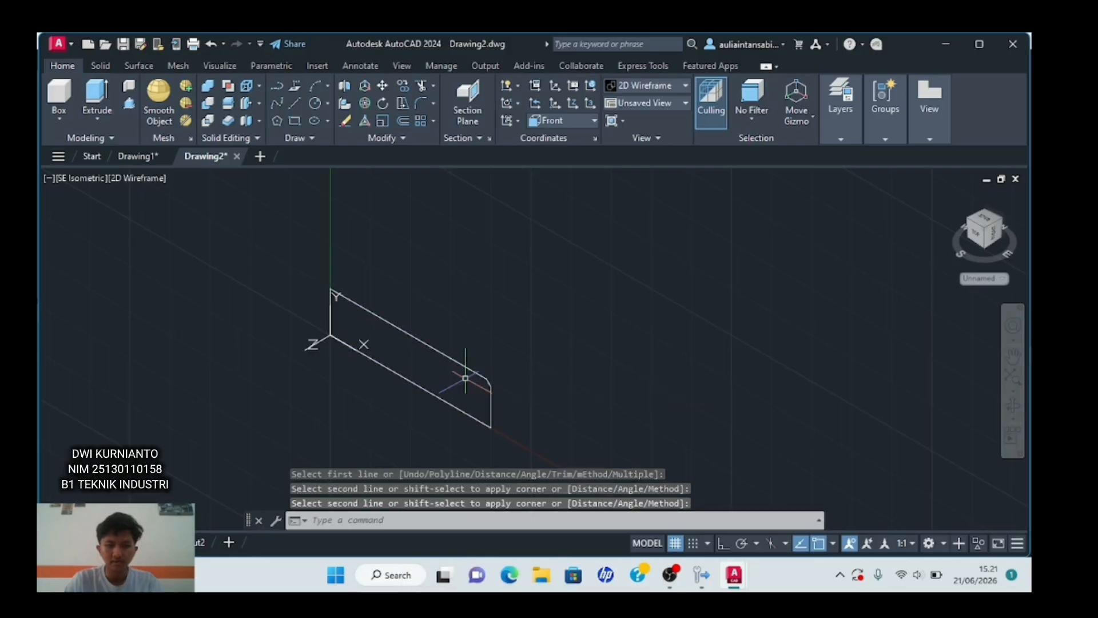
- Chamfer the rectangle's other upper corner, on the Y axis, using the same distances
{"action": "key", "text": "space"}
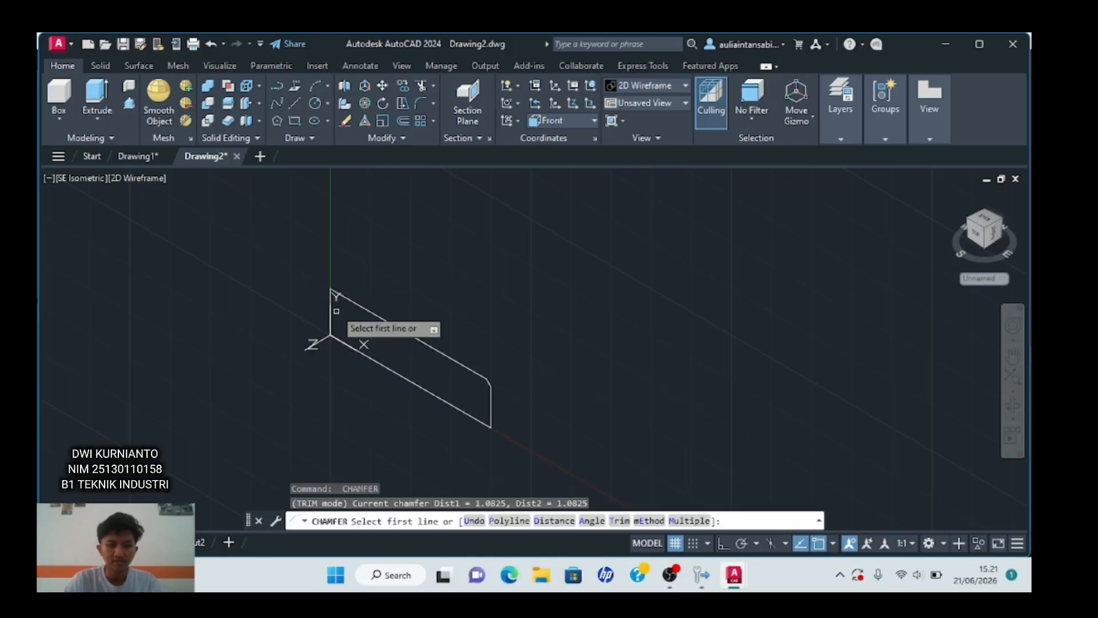
{"action": "left_click", "coordinate": [335, 299]}
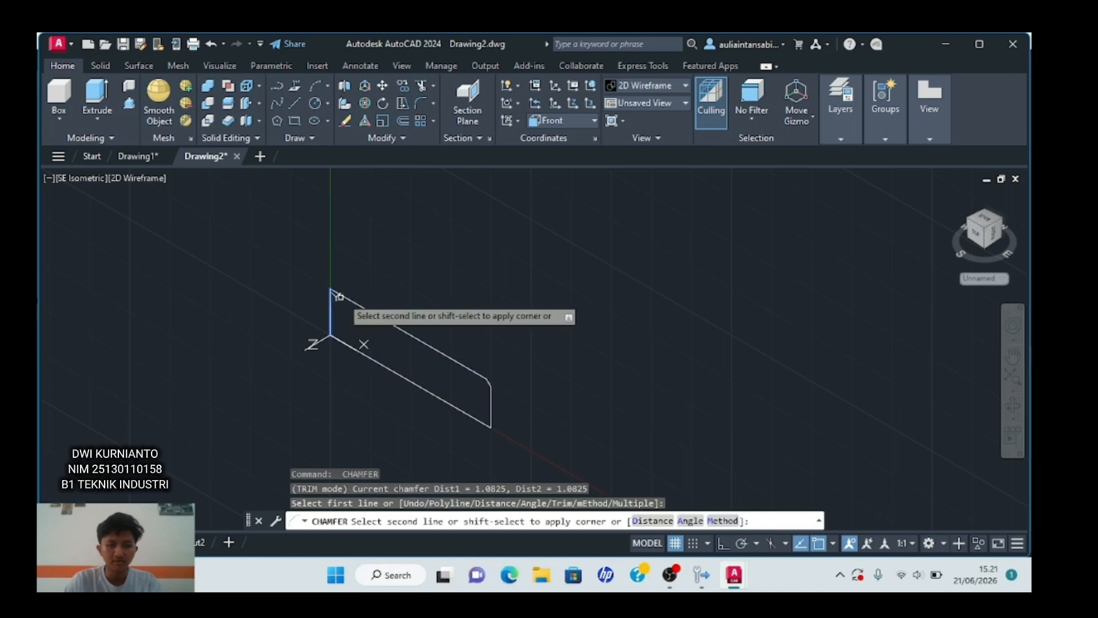
{"action": "left_click", "coordinate": [343, 294]}
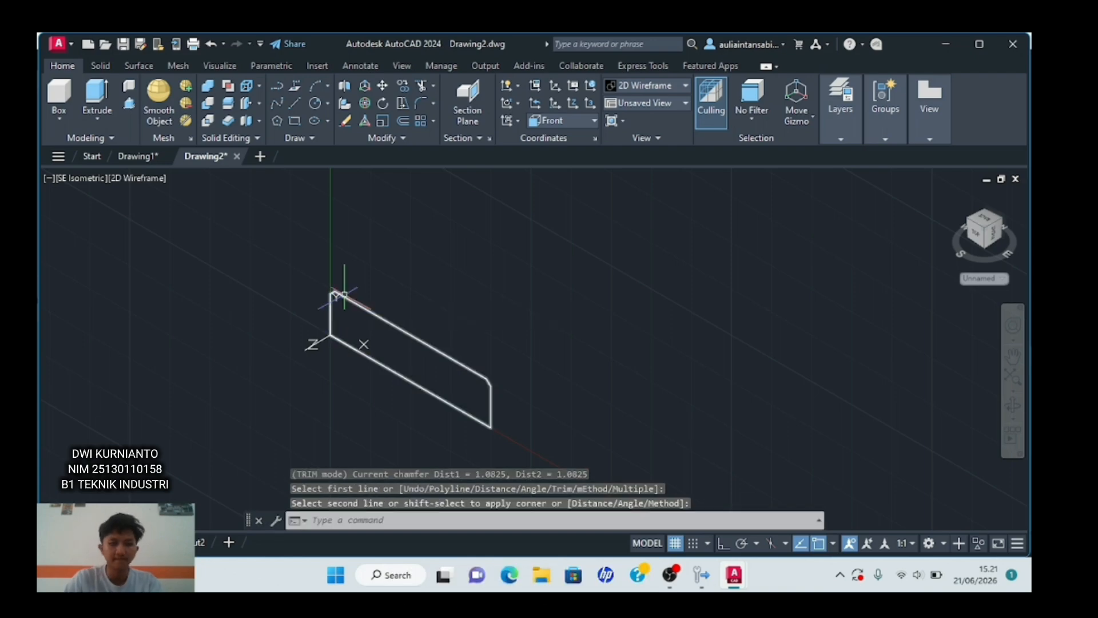
{"action": "key", "text": "Escape"}
- Revolve the chamfered rectangle 360 degrees about its lower long edge, taking the axis from the origin corner to the far corner
{"action": "middle_click_drag", "start_coordinate": [520, 422], "coordinate": [561, 421]}
{"action": "type", "text": "REV"}
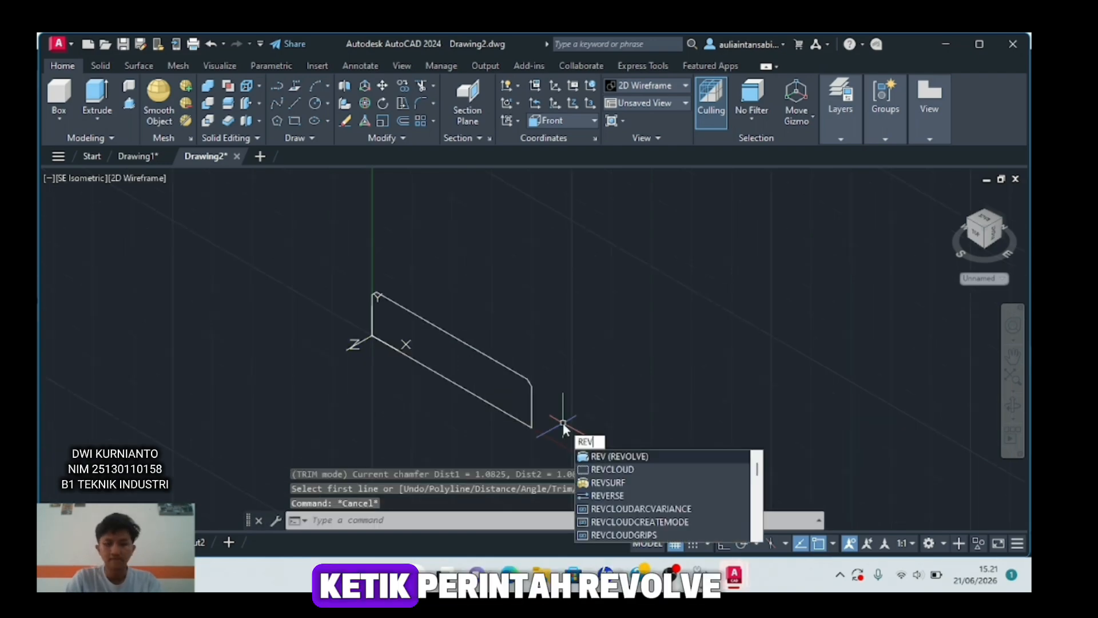
{"action": "key", "text": "Return"}
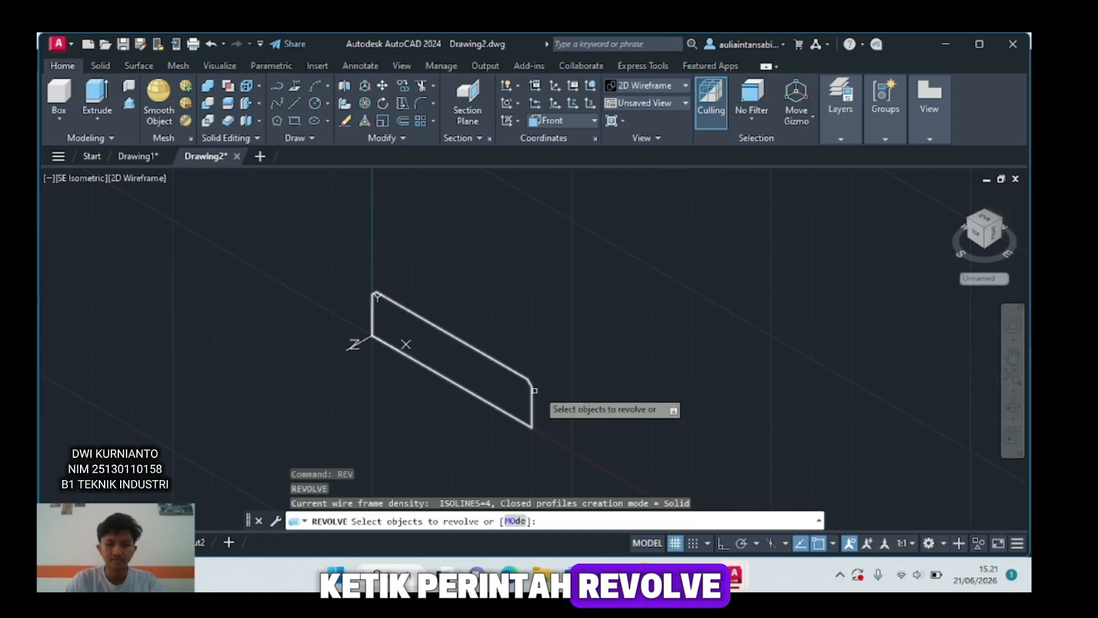
{"action": "left_click", "coordinate": [531, 388]}
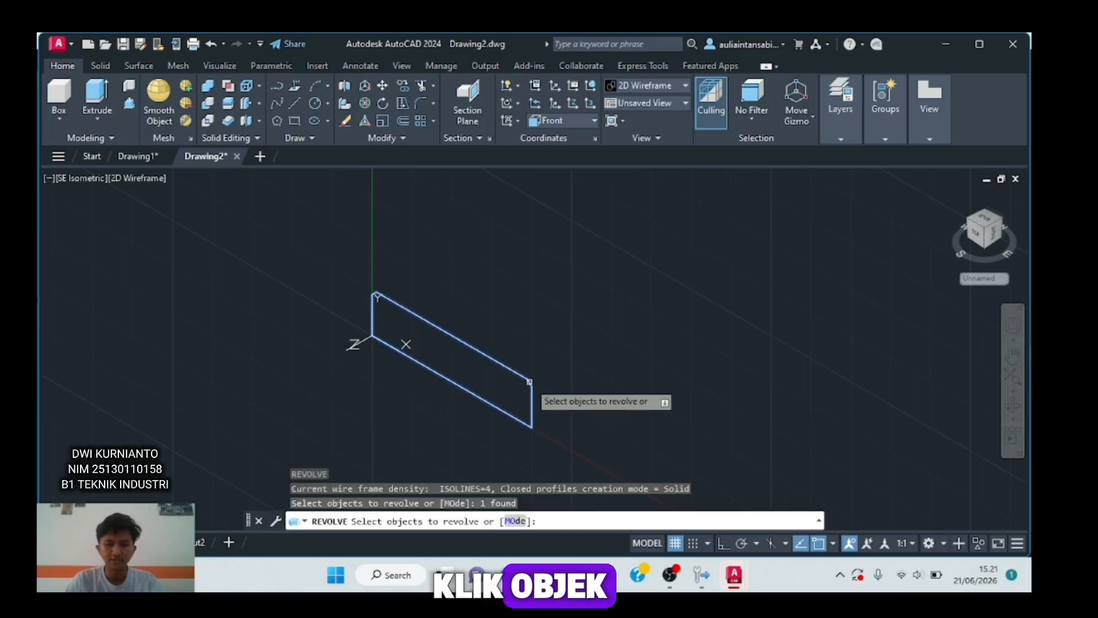
{"action": "key", "text": "Return"}
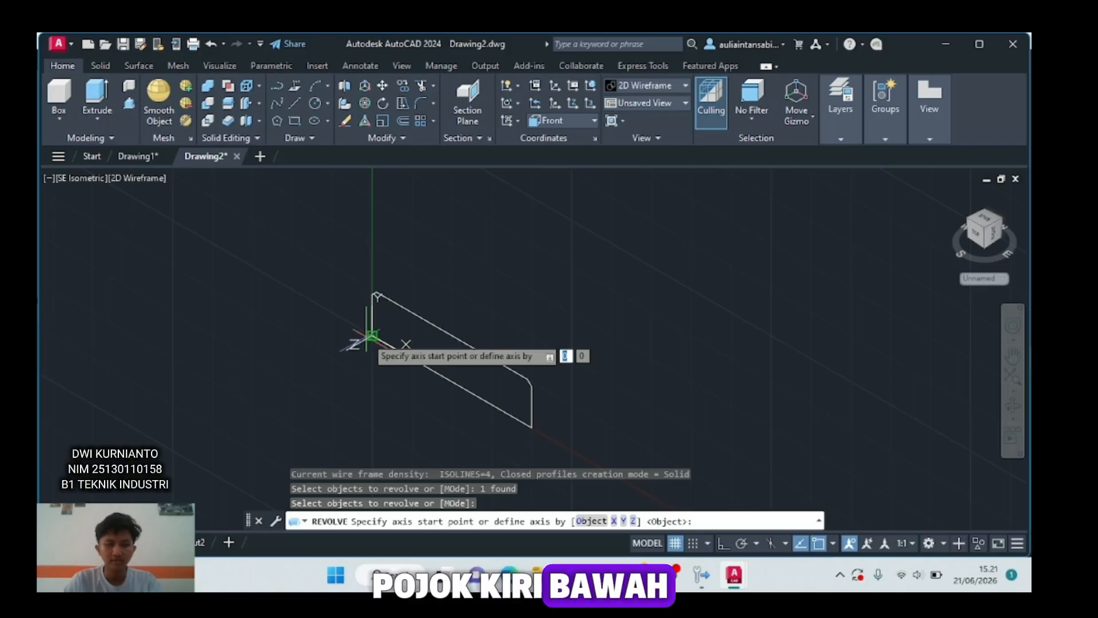
{"action": "left_click", "coordinate": [371, 335]}
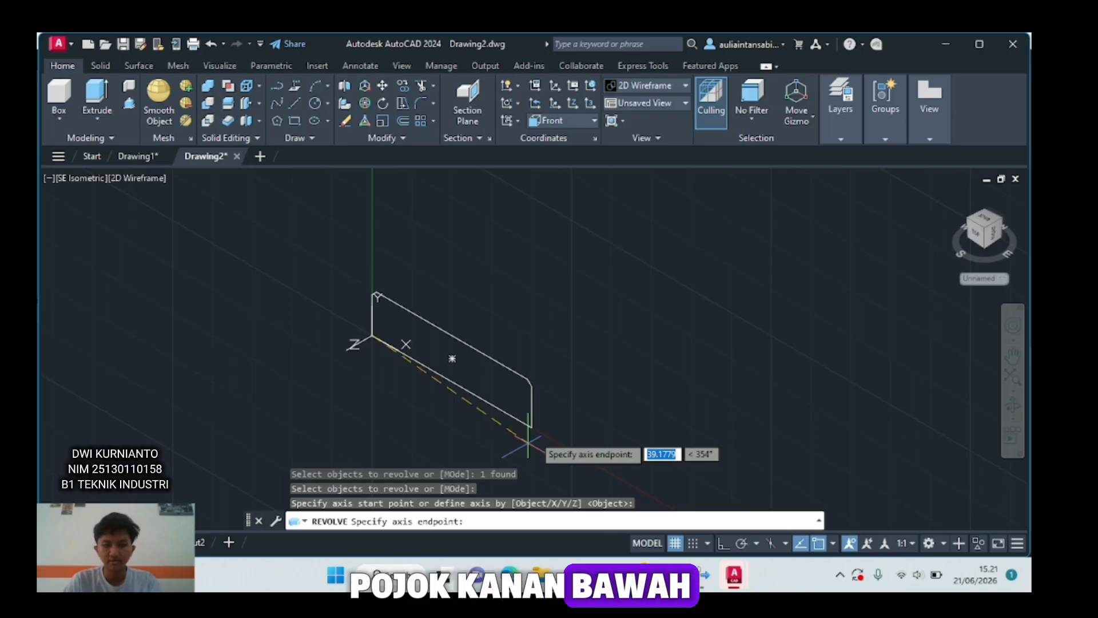
{"action": "left_click", "coordinate": [527, 442]}
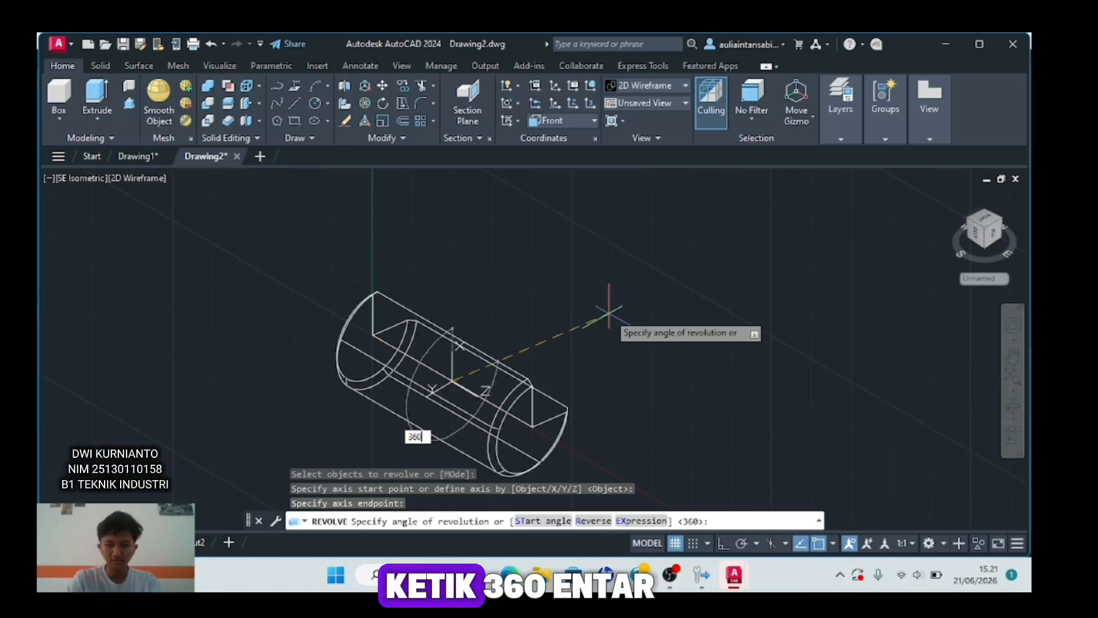
{"action": "key", "text": "Return"}
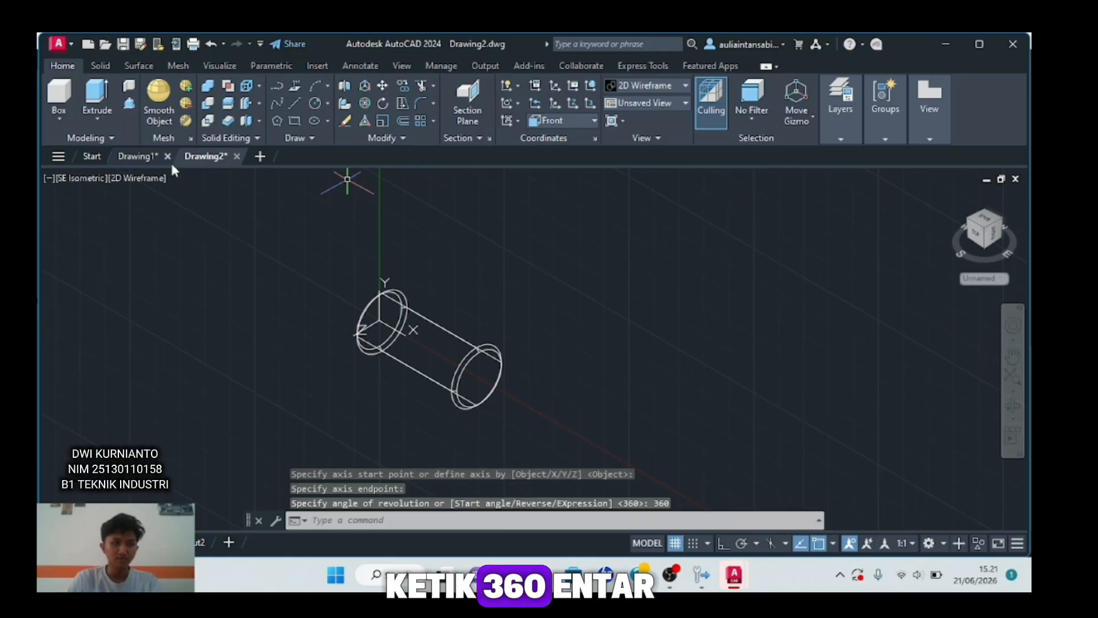
- Set the coordinate system to World and move its origin along the X axis past the cylinder's far end, with ortho on
{"action": "left_click", "coordinate": [803, 300]}
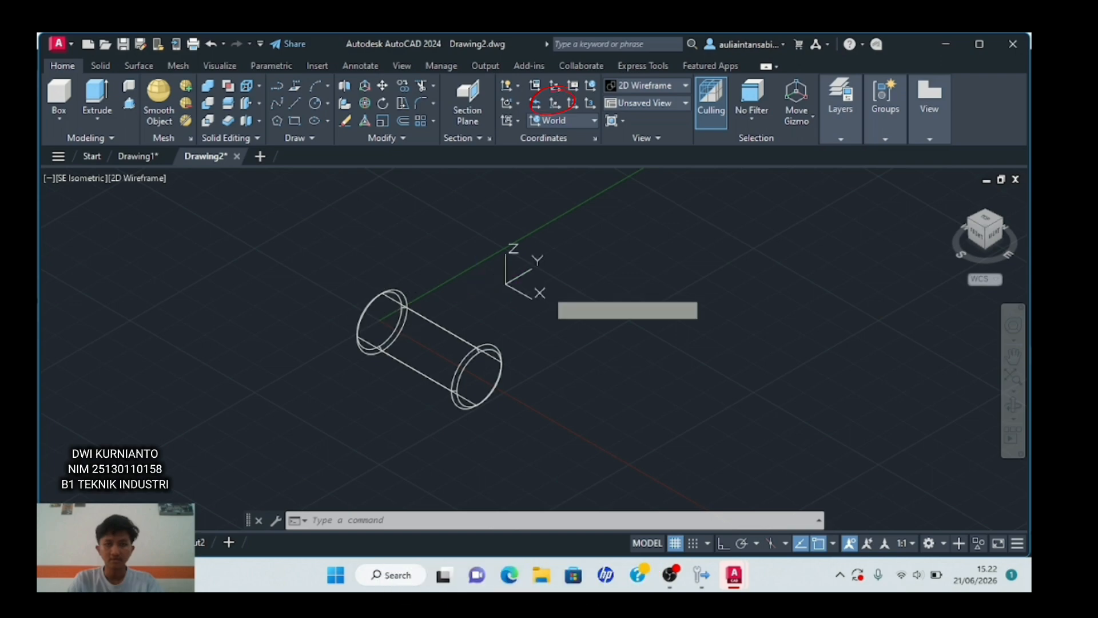
{"action": "left_click", "coordinate": [536, 103]}
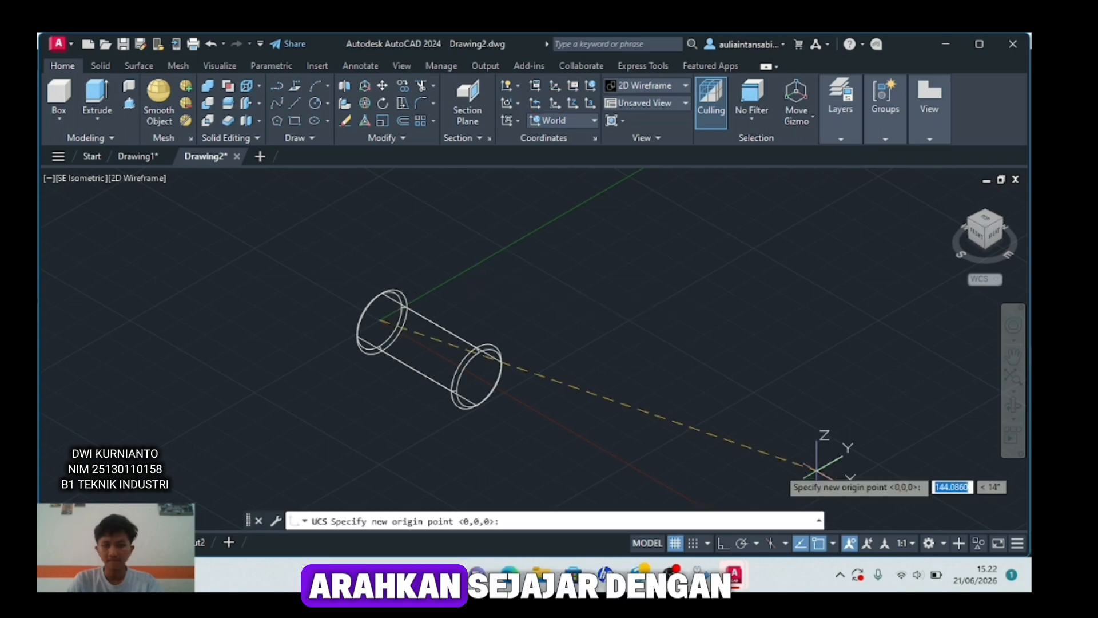
{"action": "key", "text": "F8"}
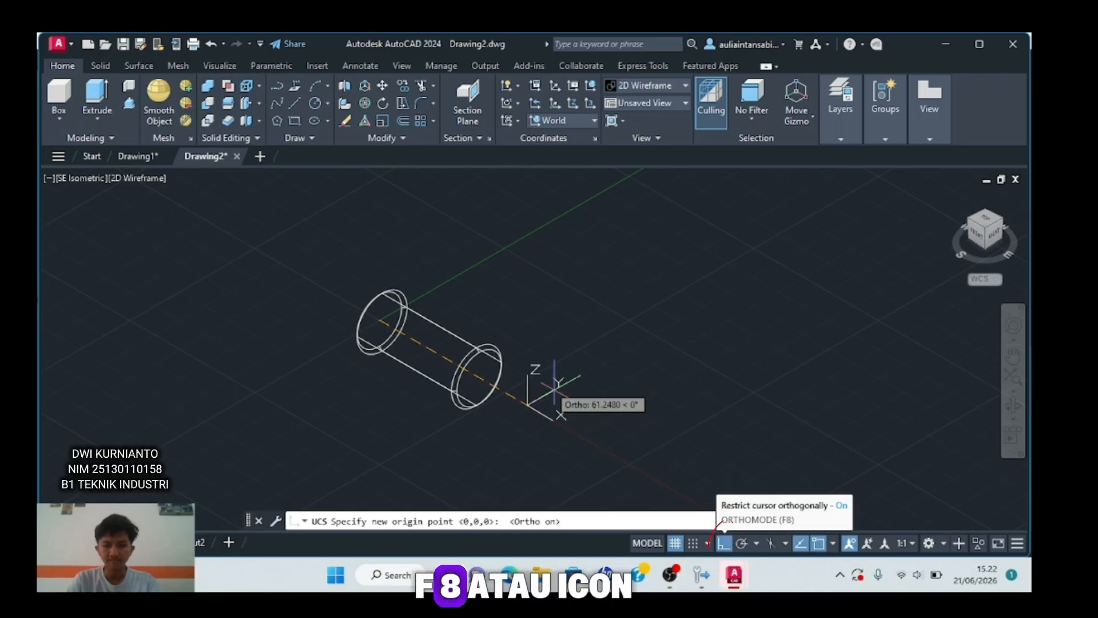
{"action": "left_click", "coordinate": [556, 421]}
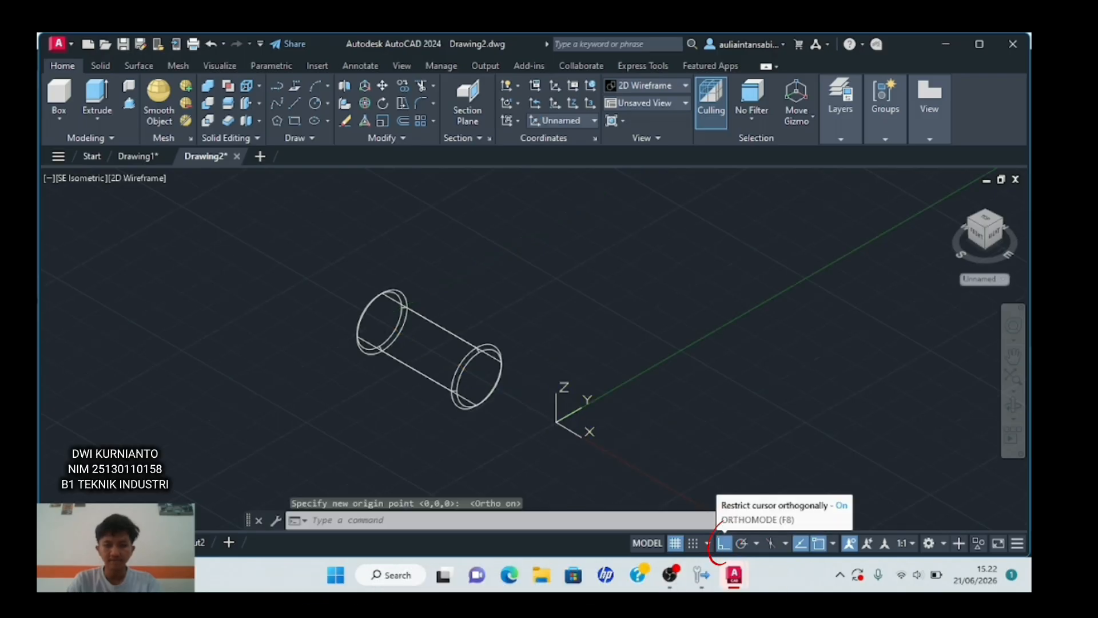
- Draw a line 1.75 long from 0,0 along the positive X axis
{"action": "scroll", "coordinate": [566, 412], "scroll_direction": "up", "scroll_amount": 5}
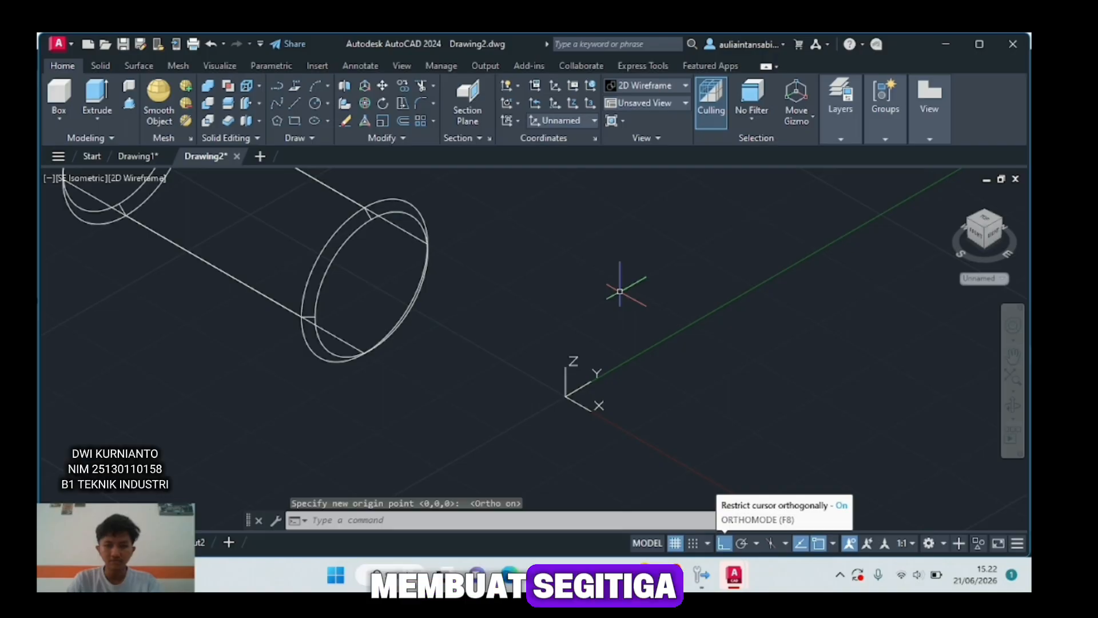
{"action": "type", "text": "line"}
{"action": "key", "text": "Return"}
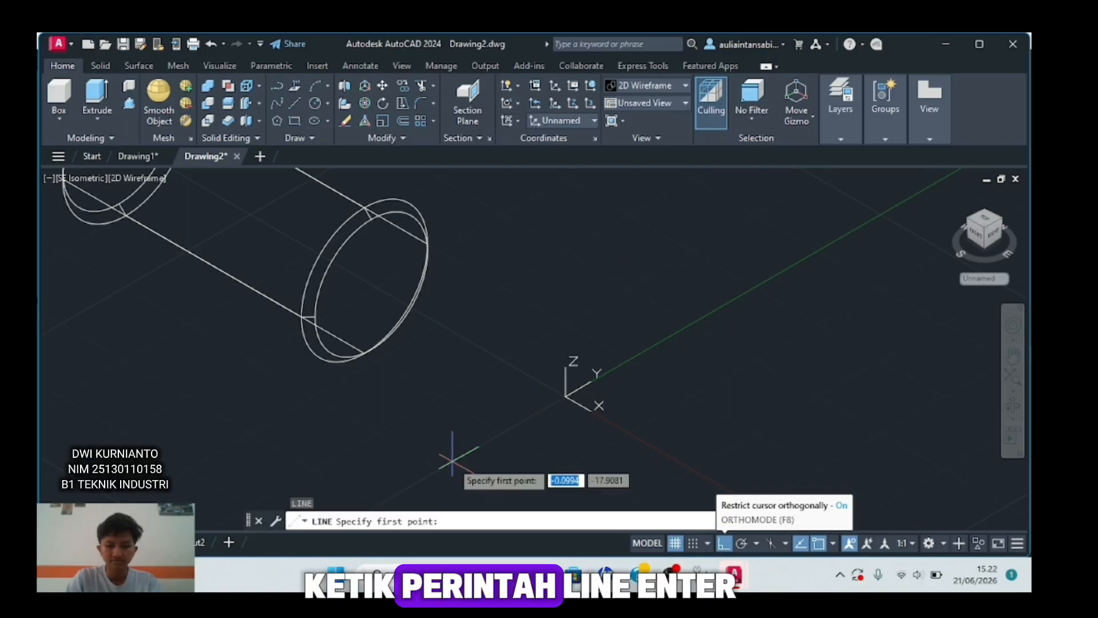
{"action": "type", "text": "0,0"}
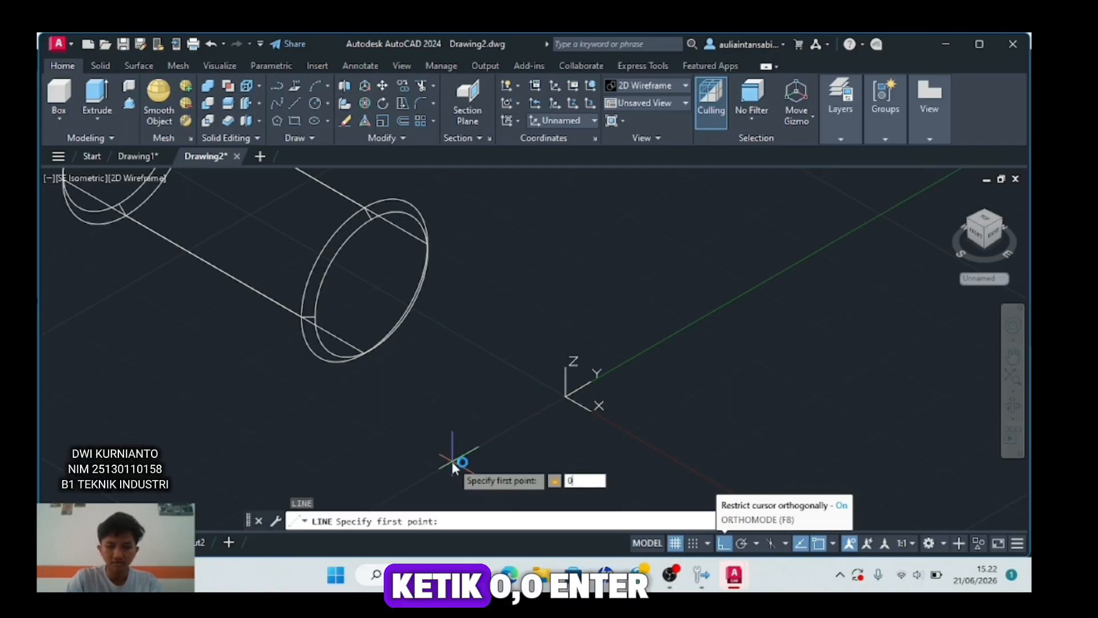
{"action": "key", "text": "Return"}
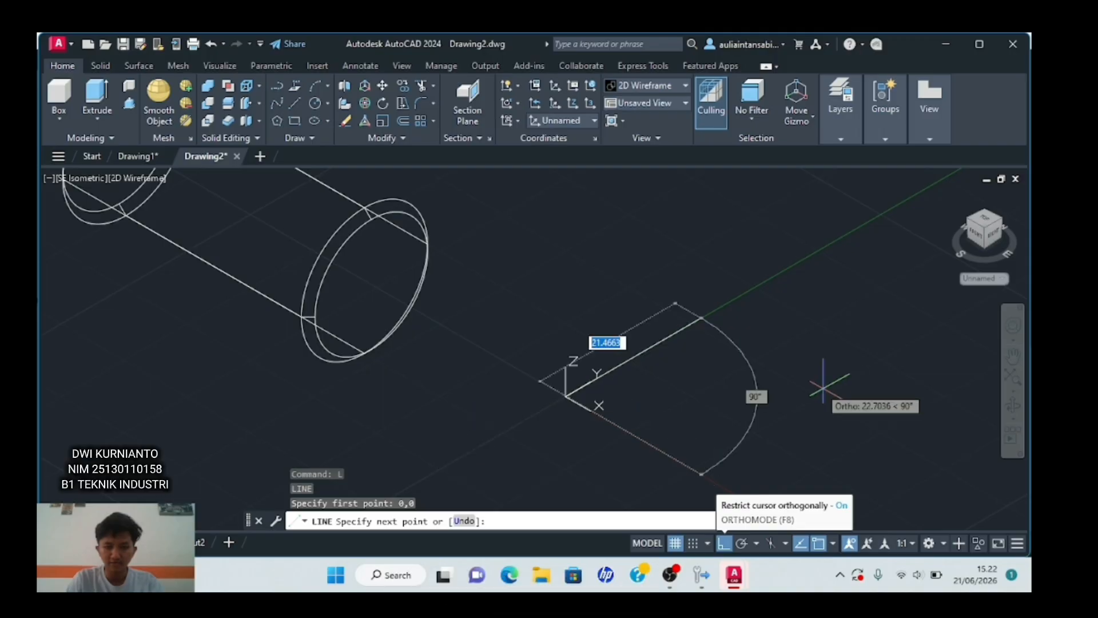
{"action": "scroll", "coordinate": [823, 389], "scroll_direction": "up", "scroll_amount": 4}
{"action": "scroll", "coordinate": [575, 391], "scroll_direction": "down", "scroll_amount": 4}
{"action": "middle_click_drag", "start_coordinate": [575, 383], "coordinate": [747, 306]}
{"action": "scroll", "coordinate": [738, 311], "scroll_direction": "up", "scroll_amount": 2}
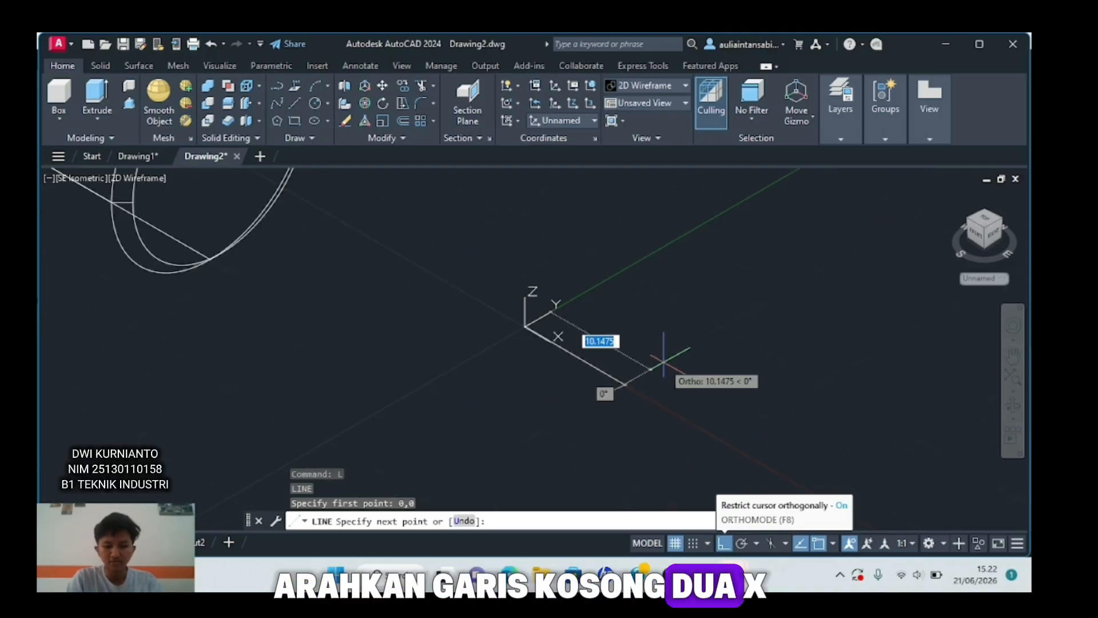
{"action": "type", "text": "1.75"}
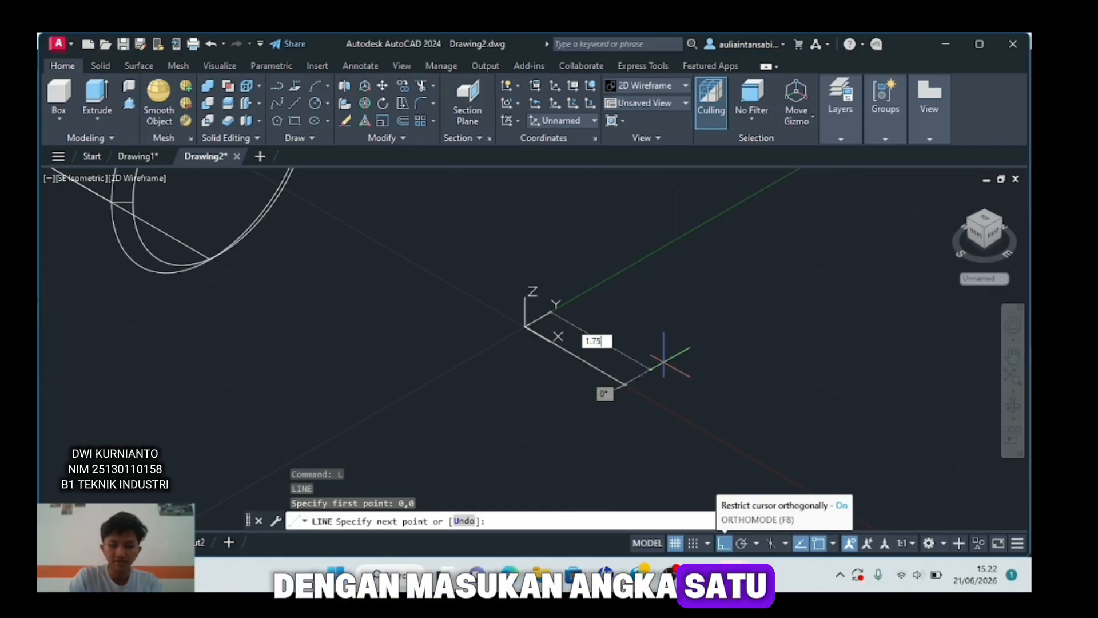
{"action": "key", "text": "Return"}
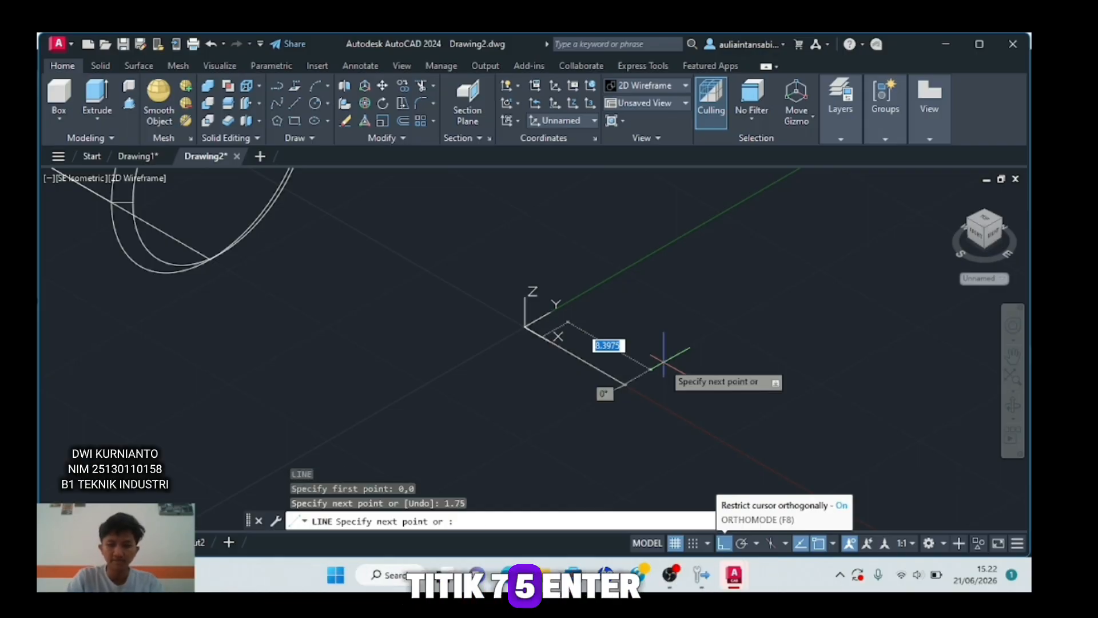
{"action": "key", "text": "Return"}
- Draw a perpendicular helper line 1.51556 long from the midpoint of the 1.75 line toward negative Y
{"action": "type", "text": "line"}
{"action": "key", "text": "Return"}
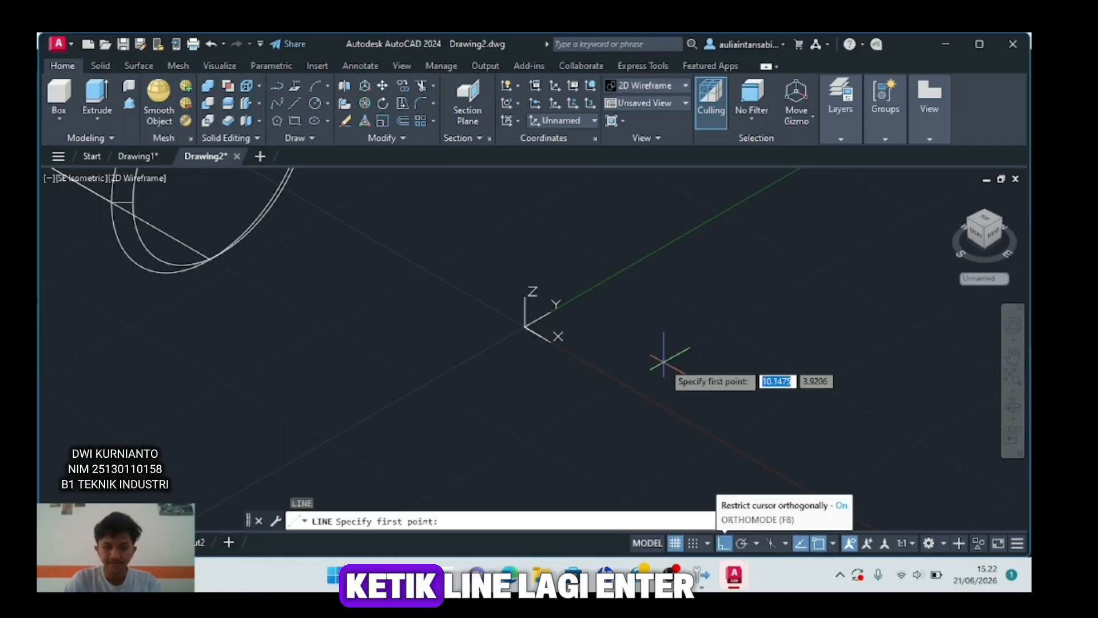
{"action": "scroll", "coordinate": [661, 366], "scroll_direction": "up", "scroll_amount": 3}
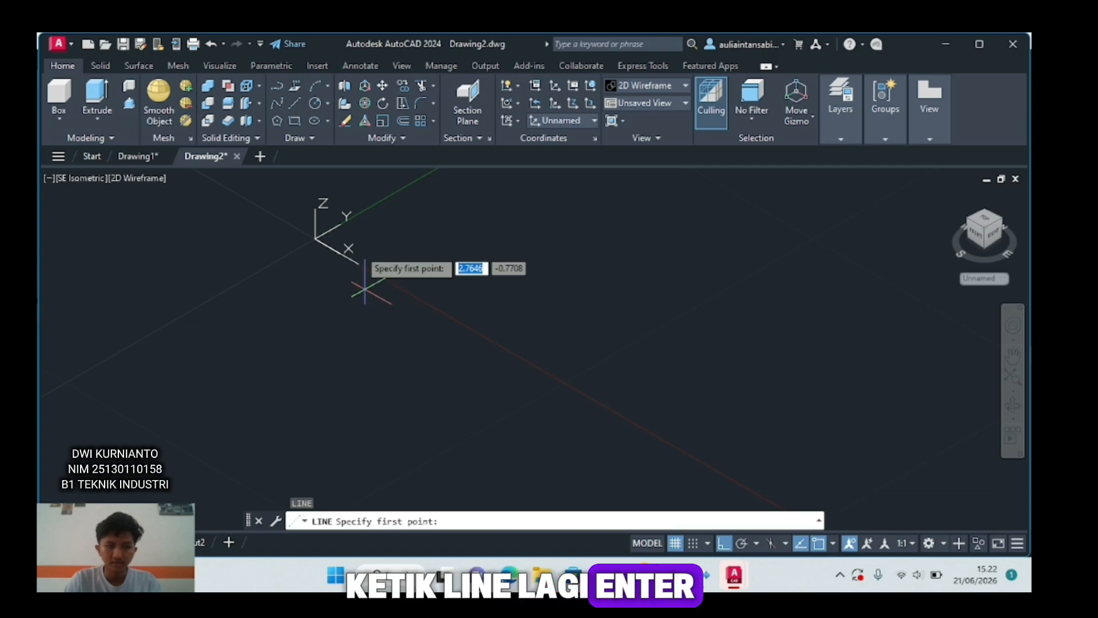
{"action": "left_click", "coordinate": [337, 250]}
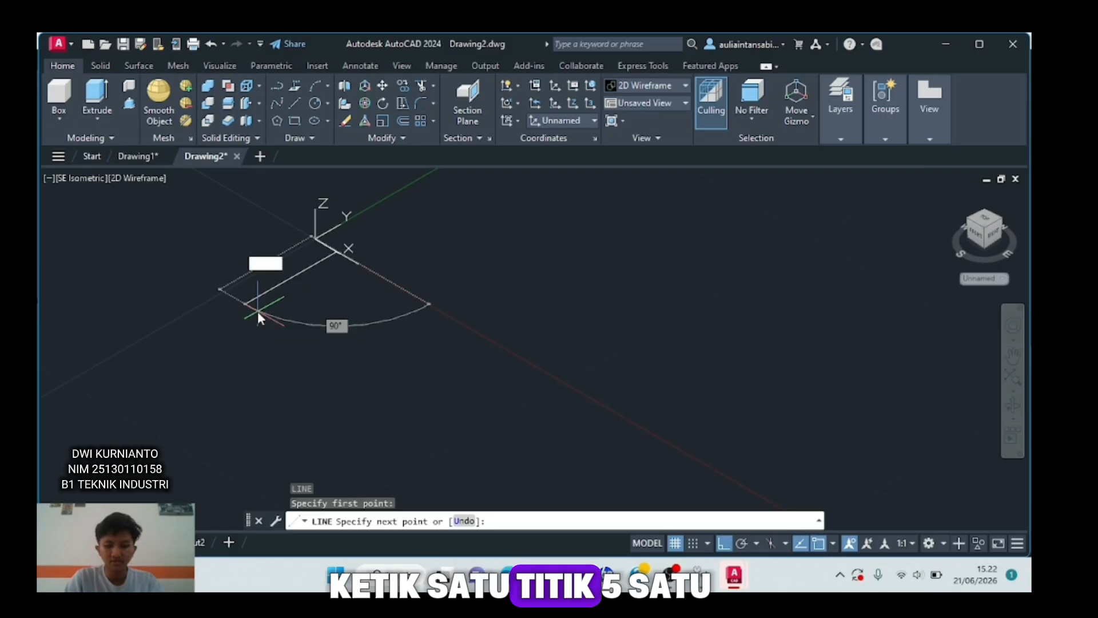
{"action": "type", "text": "1.515"}
{"action": "key", "text": "BackSpace"}
{"action": "key", "text": "BackSpace"}
{"action": "key", "text": "BackSpace"}
{"action": "key", "text": "BackSpace"}
{"action": "key", "text": "BackSpace"}
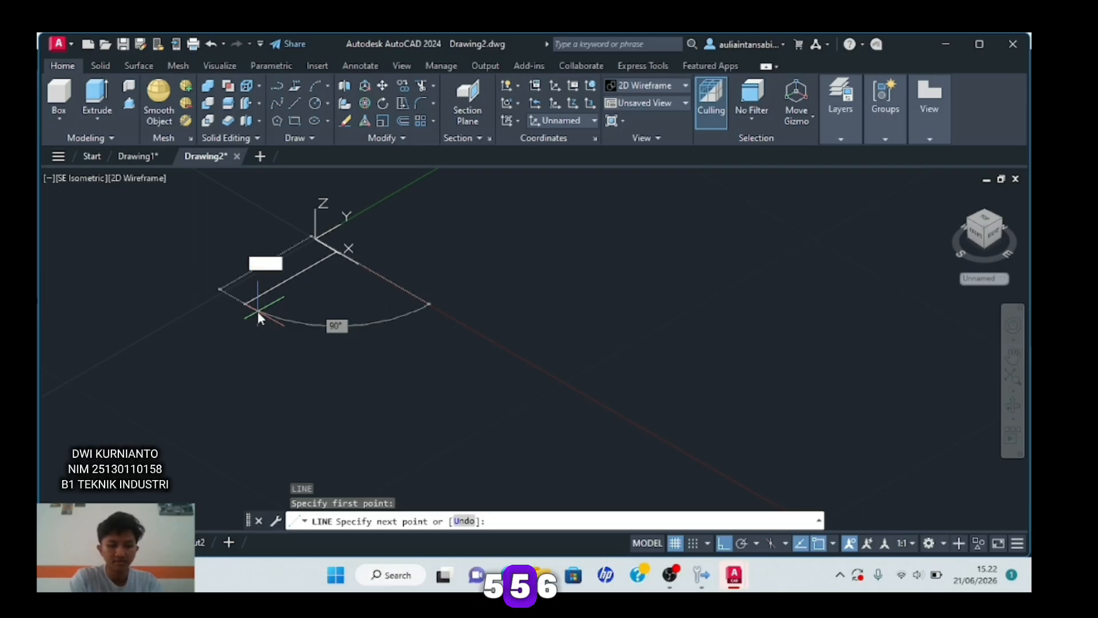
{"action": "type", "text": "1.51556"}
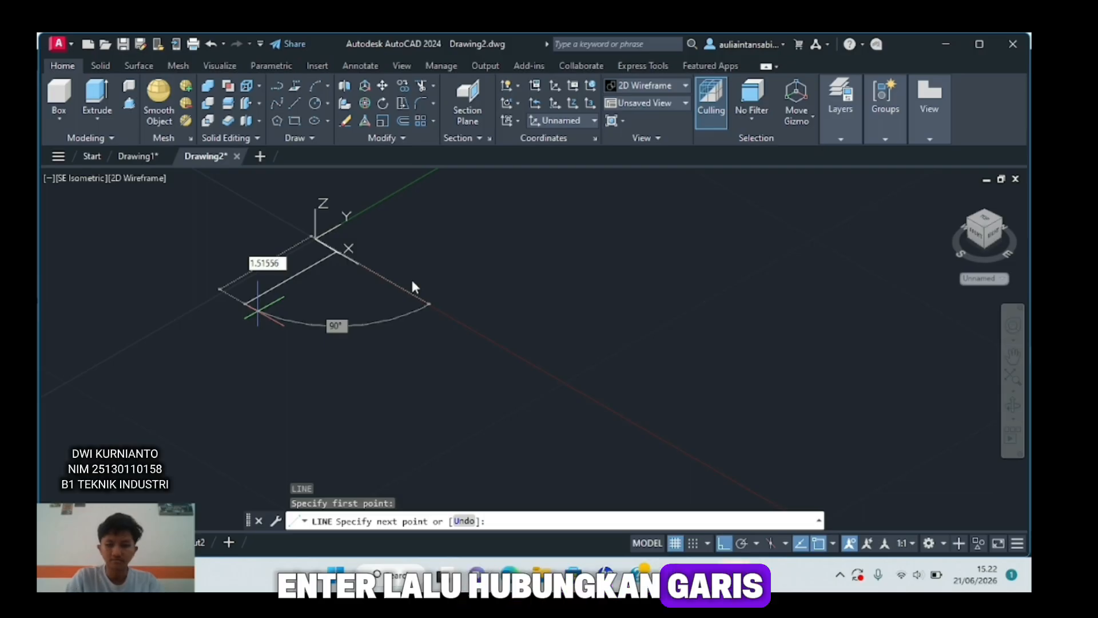
{"action": "key", "text": "Return"}
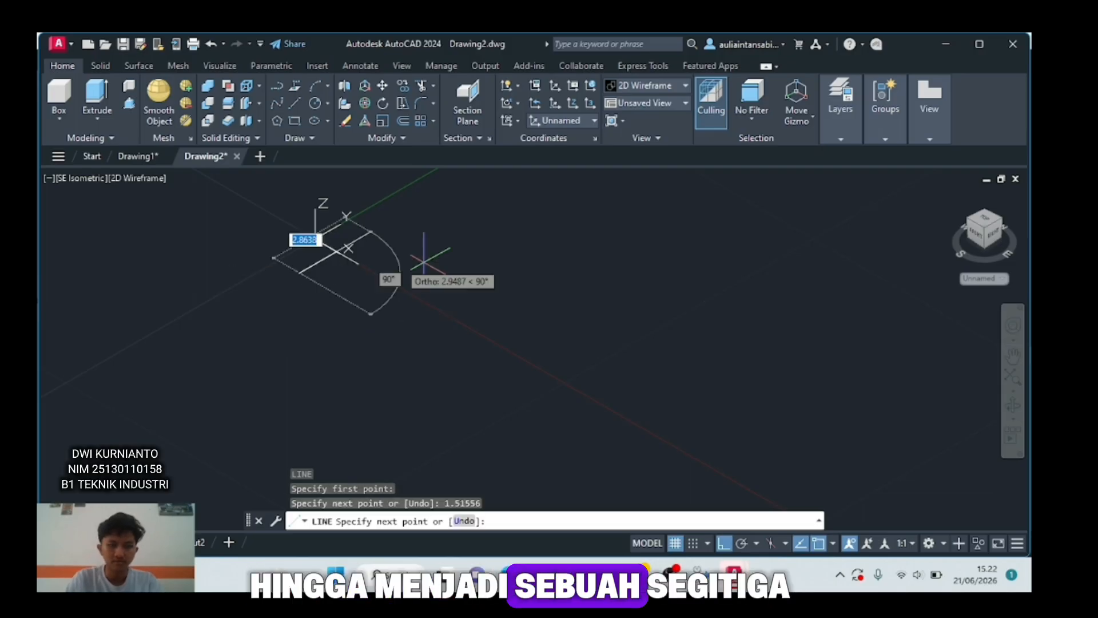
- Complete the triangle with lines joining the helper line's free end to both ends of the 1.75 base line
{"action": "scroll", "coordinate": [367, 276], "scroll_direction": "up", "scroll_amount": 5}
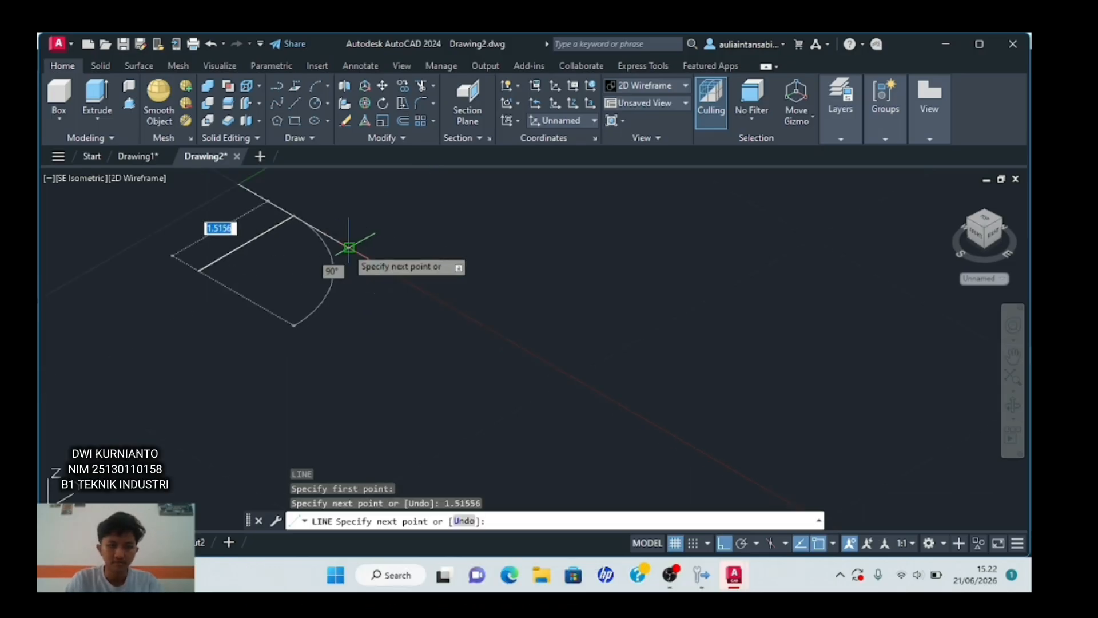
{"action": "scroll", "coordinate": [349, 247], "scroll_direction": "down", "scroll_amount": 3}
{"action": "left_click", "coordinate": [348, 246]}
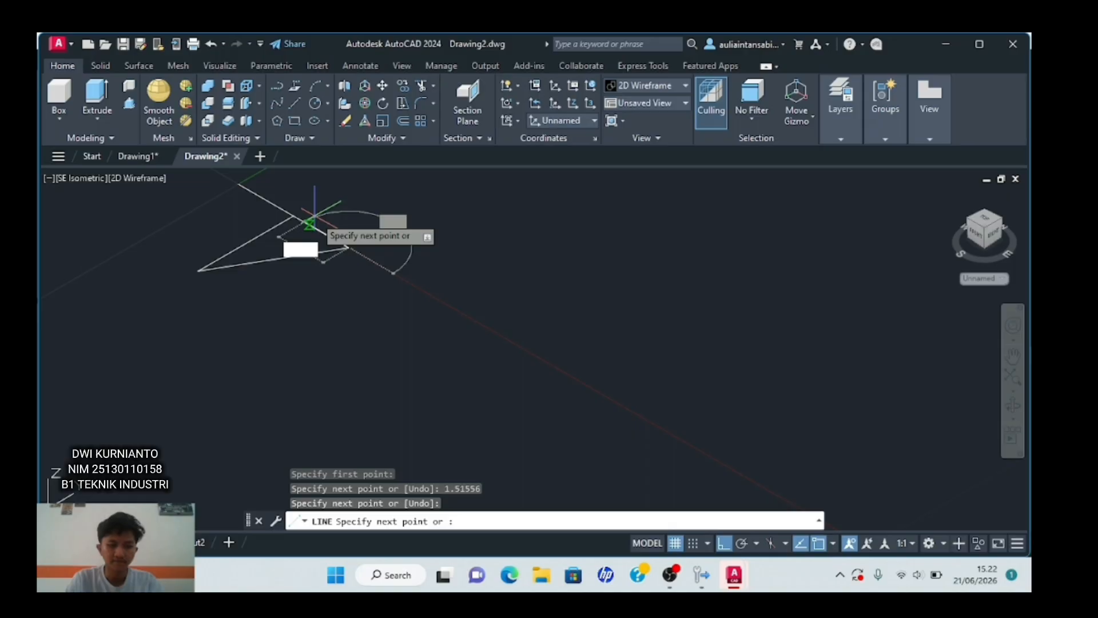
{"action": "scroll", "coordinate": [312, 222], "scroll_direction": "up", "scroll_amount": 3}
{"action": "key", "text": "Escape"}
{"action": "key", "text": "Return"}
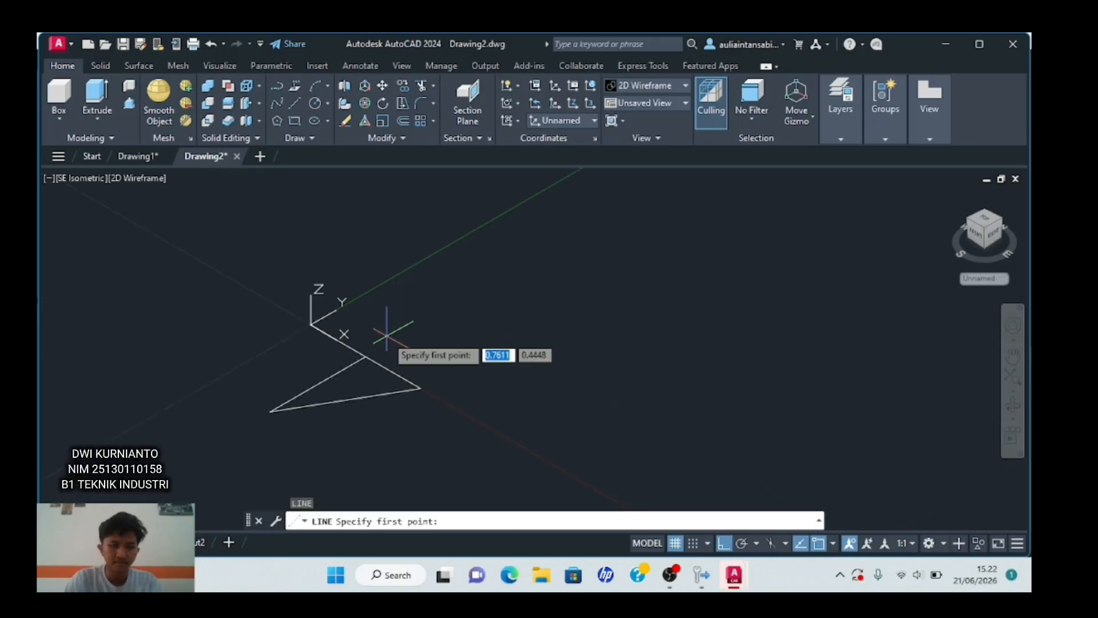
{"action": "left_click", "coordinate": [310, 327]}
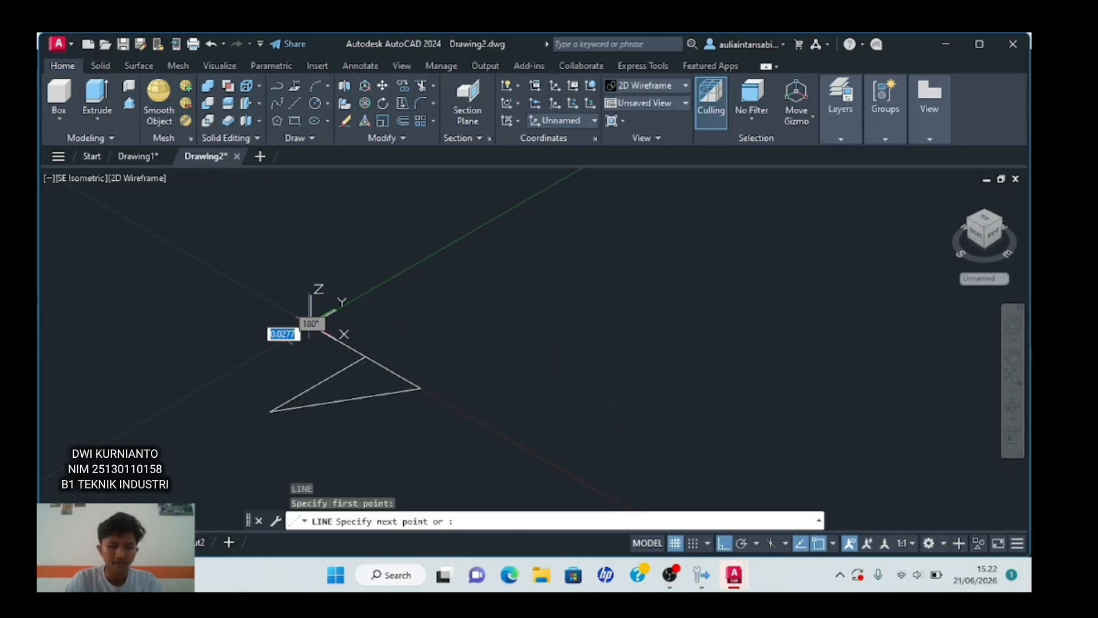
{"action": "left_click", "coordinate": [270, 411]}
{"action": "key", "text": "Escape"}
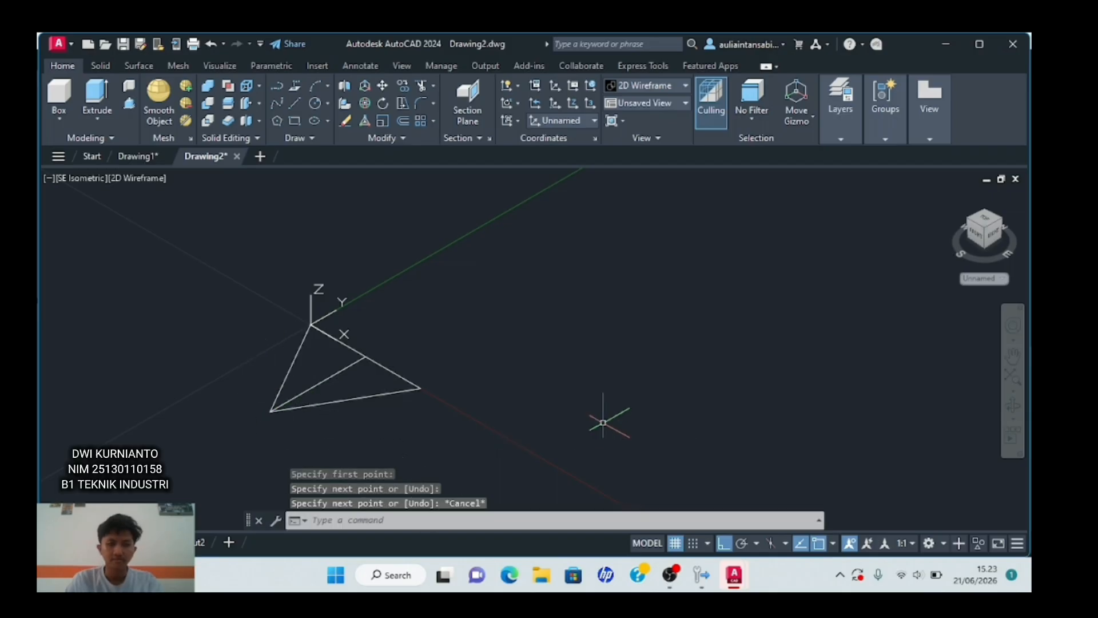
- Delete the helper line through the middle of the triangle
{"action": "left_click", "coordinate": [354, 363]}
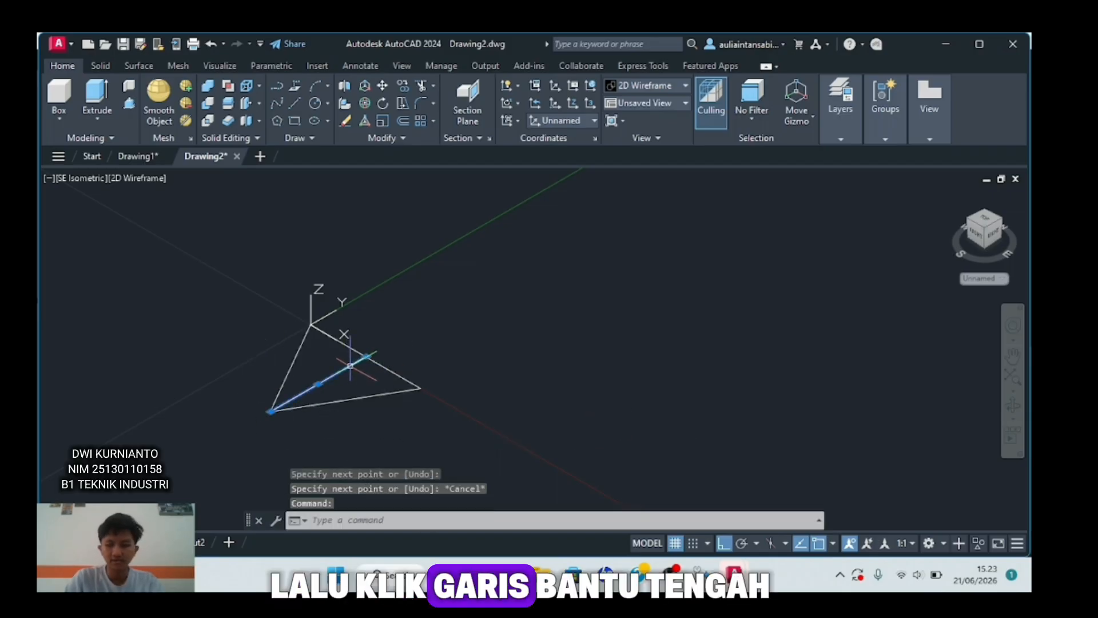
{"action": "key", "text": "Delete"}
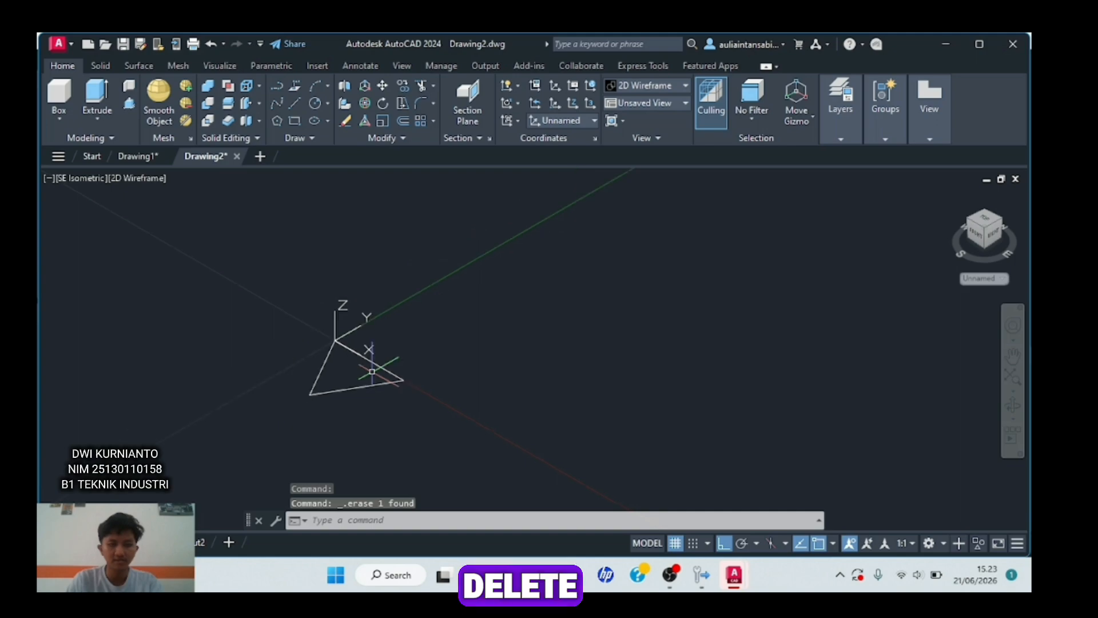
{"action": "key", "text": "Escape"}
{"action": "key", "text": "Escape"}
{"action": "key", "text": "Escape"}
- Fillet the triangle's corner opposite the 1.75 base line with a radius of 0.28867
{"action": "type", "text": "fil"}
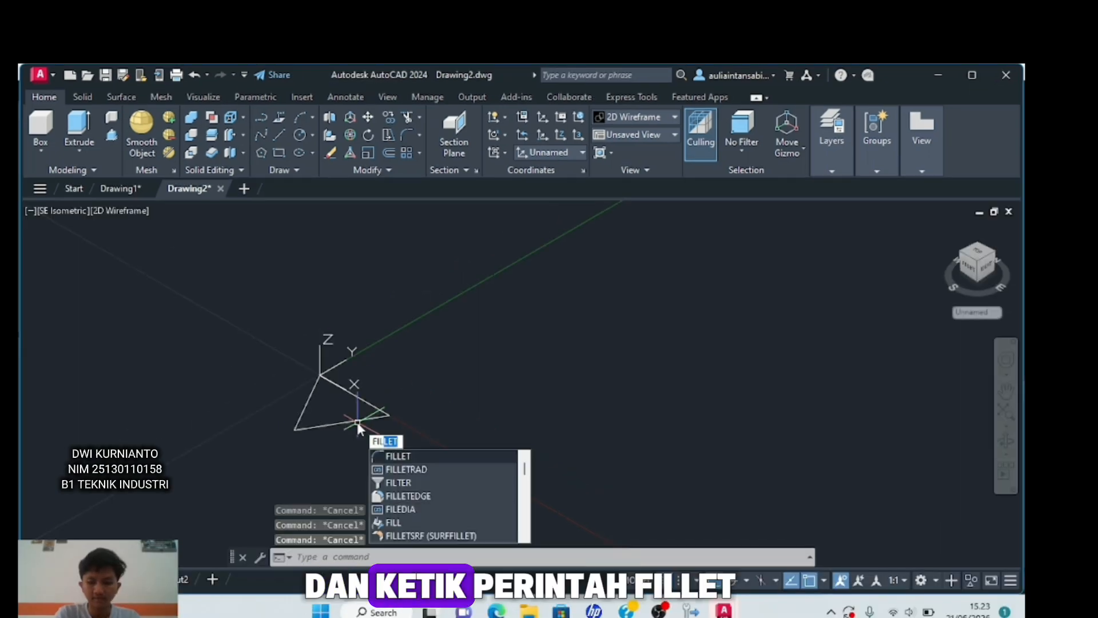
{"action": "key", "text": "Return"}
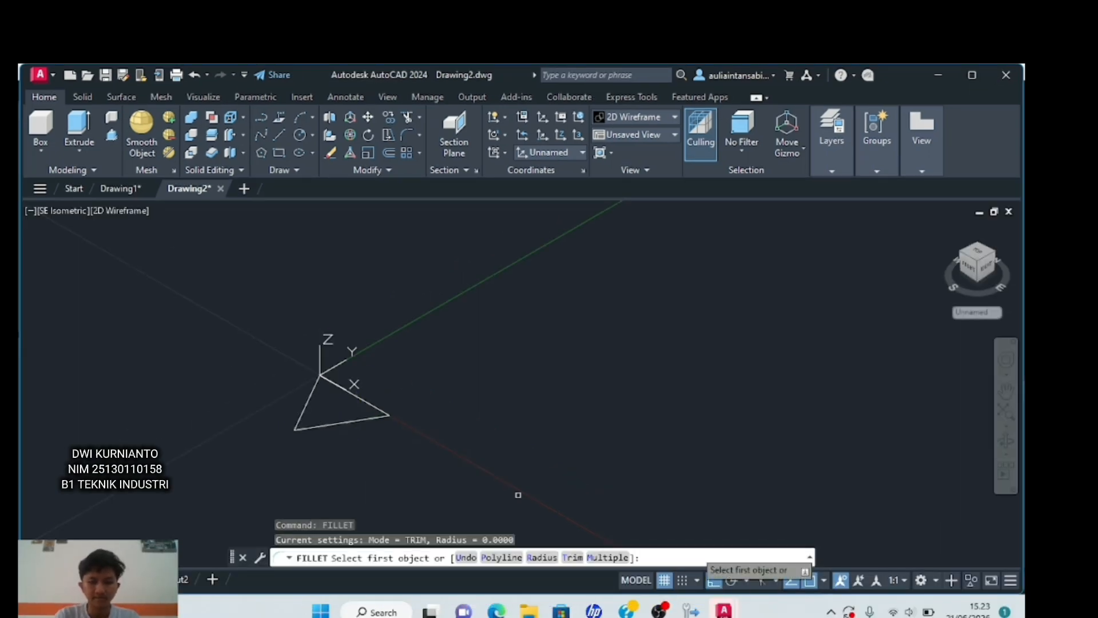
{"action": "left_click", "coordinate": [554, 563]}
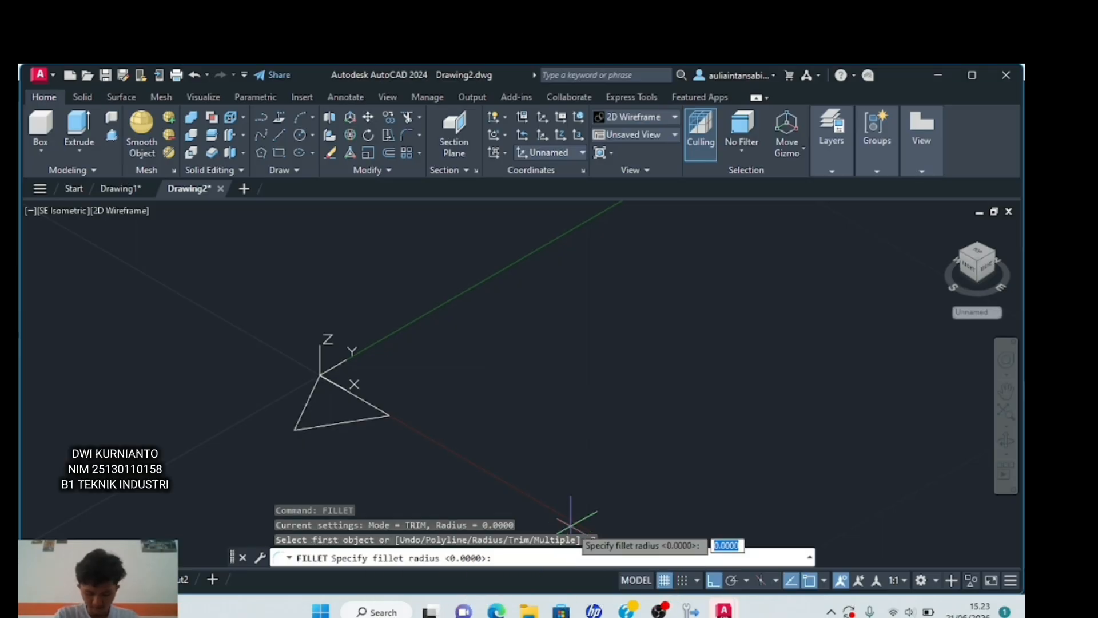
{"action": "type", "text": "0."}
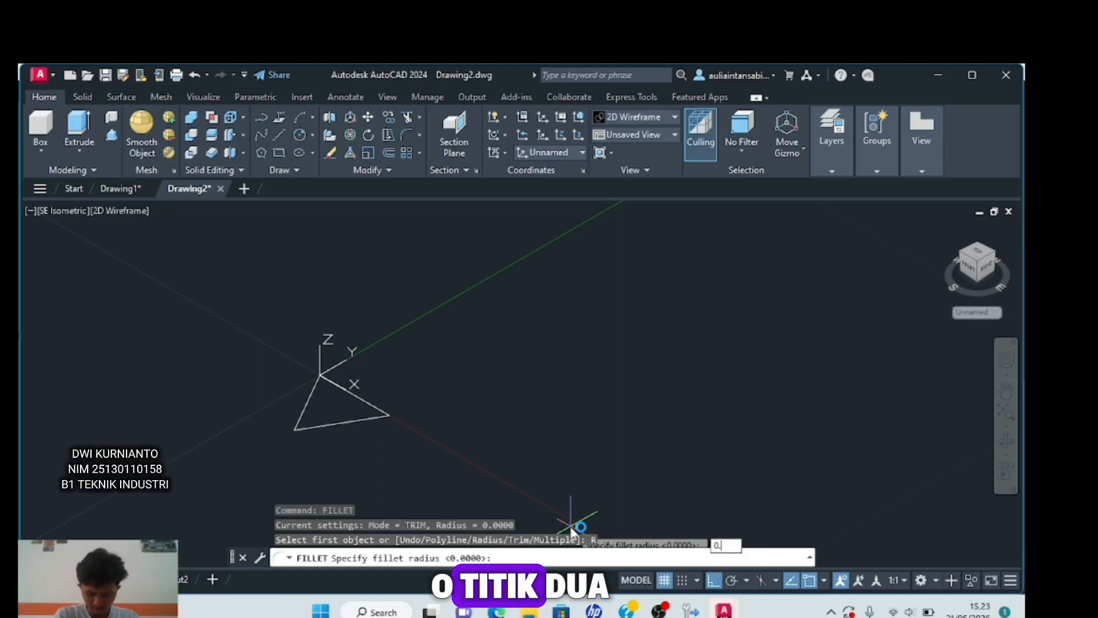
{"action": "type", "text": "28867"}
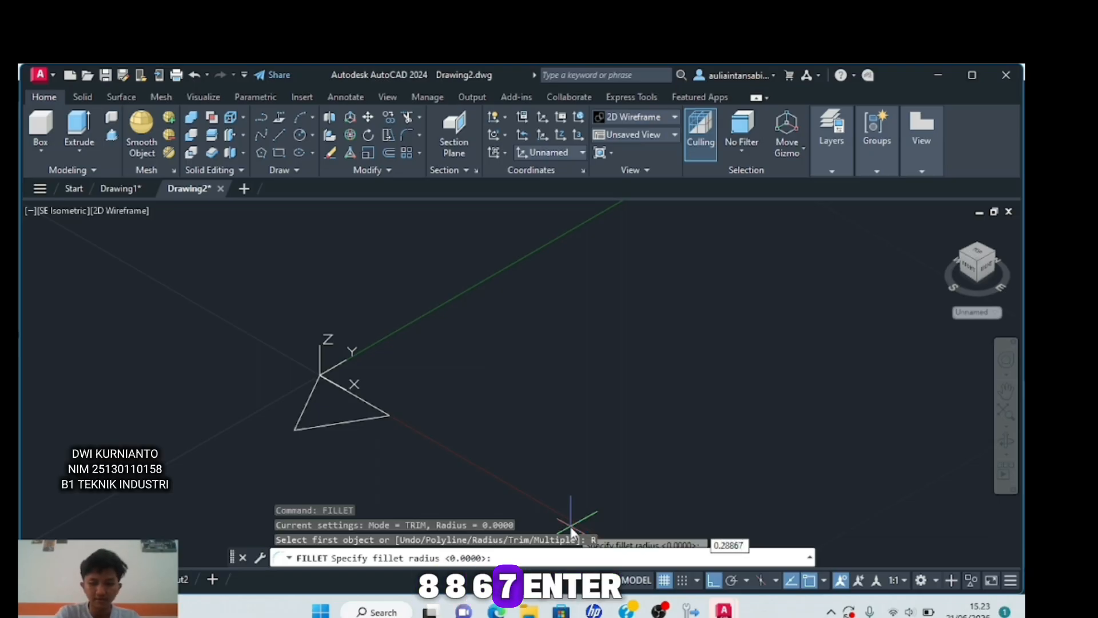
{"action": "key", "text": "Return"}
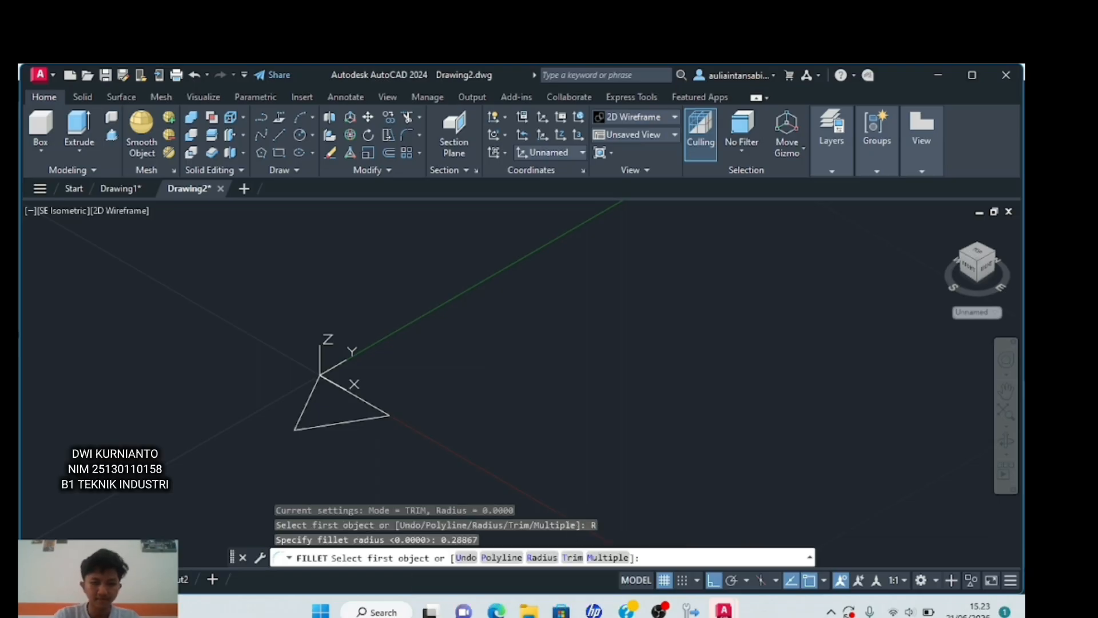
{"action": "left_click", "coordinate": [350, 421]}
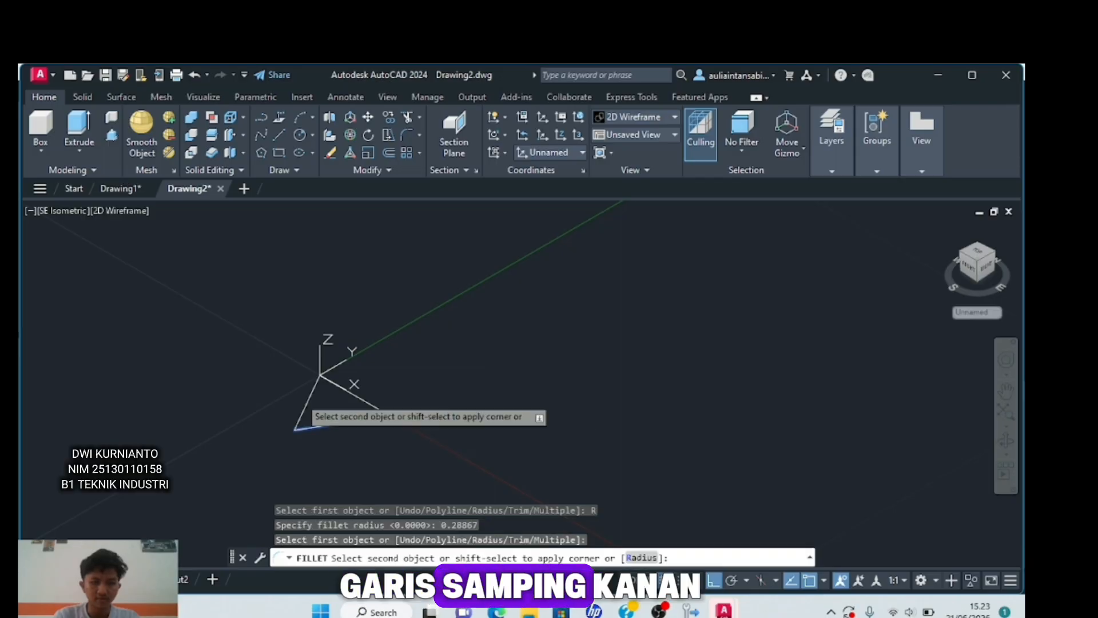
{"action": "left_click", "coordinate": [307, 409]}
{"action": "middle_click_drag", "start_coordinate": [393, 427], "coordinate": [515, 383]}
{"action": "scroll", "coordinate": [426, 435], "scroll_direction": "up", "scroll_amount": 2}
{"action": "key", "text": "Escape"}
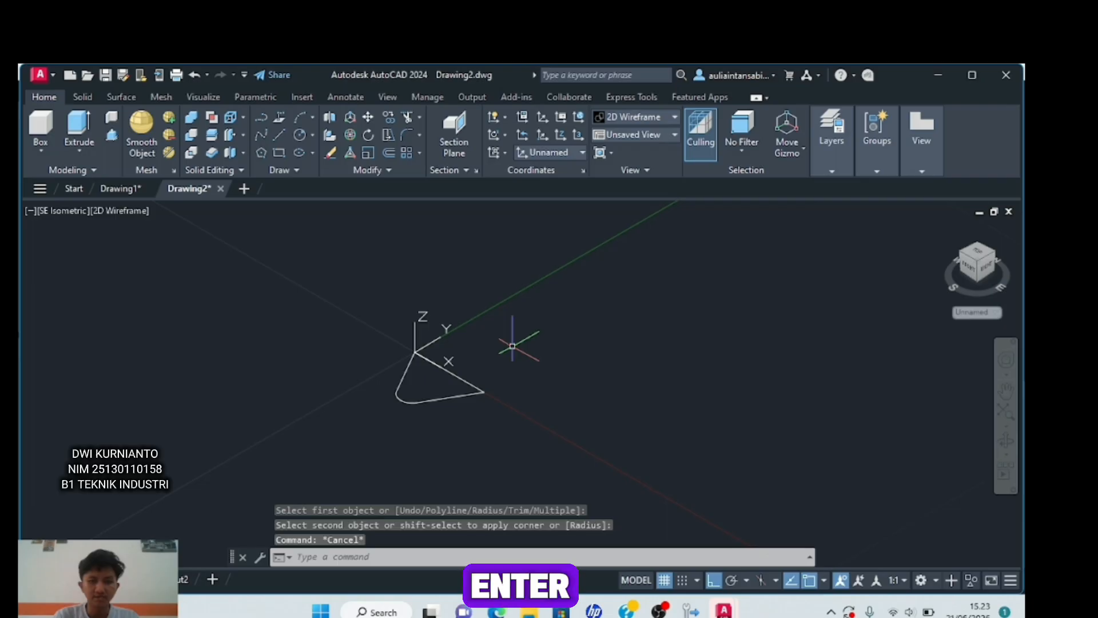
- Join the triangle's three lines and the fillet arc into one closed polyline
{"action": "left_click", "coordinate": [531, 287]}
{"action": "left_click", "coordinate": [329, 424]}
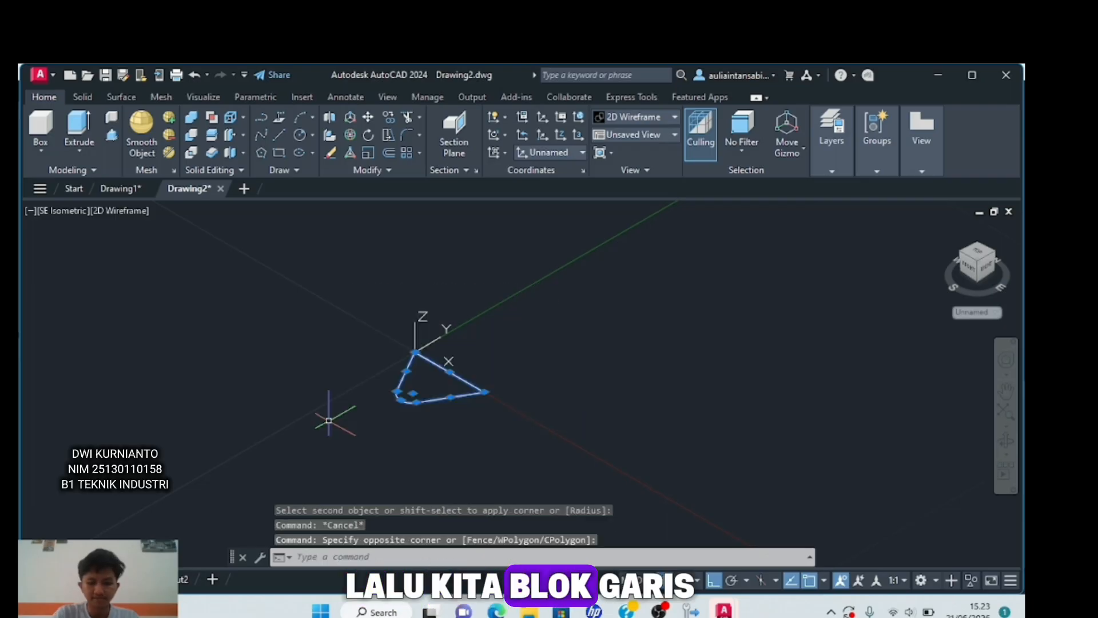
{"action": "key", "text": "Return"}
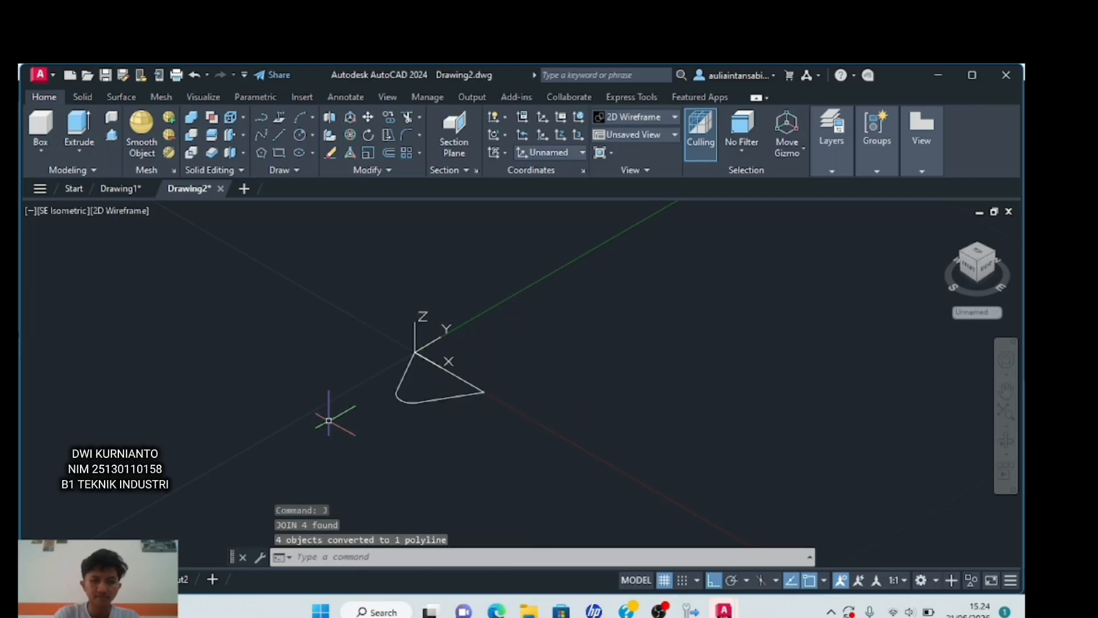
- Set the coordinate system to the Right preset UCS
{"action": "scroll", "coordinate": [466, 265], "scroll_direction": "down", "scroll_amount": 1}
{"action": "scroll", "coordinate": [466, 265], "scroll_direction": "down", "scroll_amount": 2}
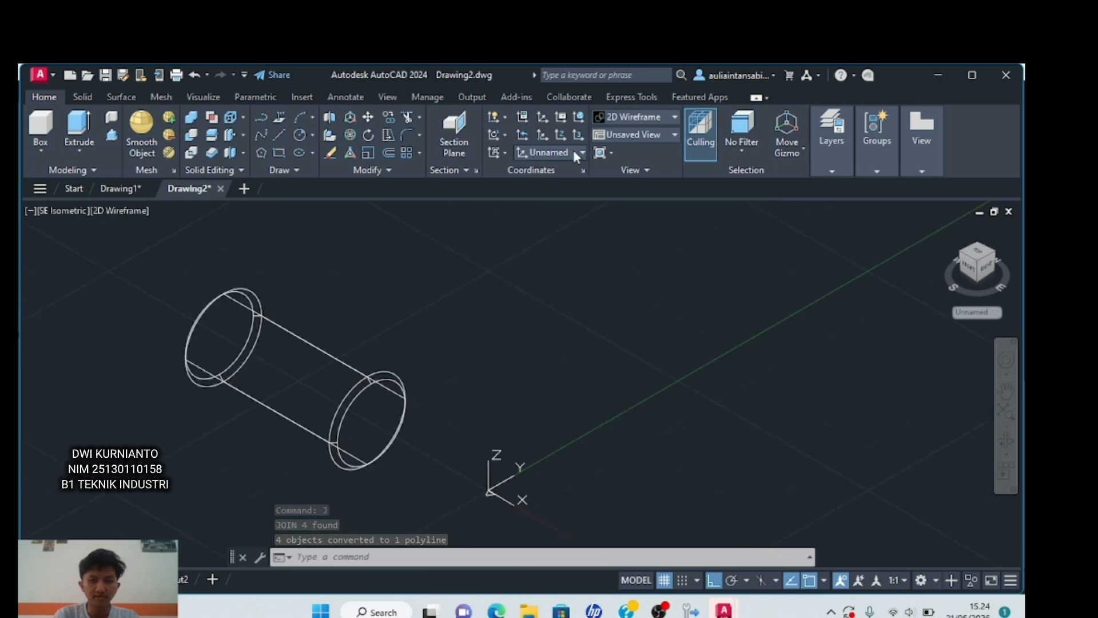
{"action": "left_click", "coordinate": [576, 152]}
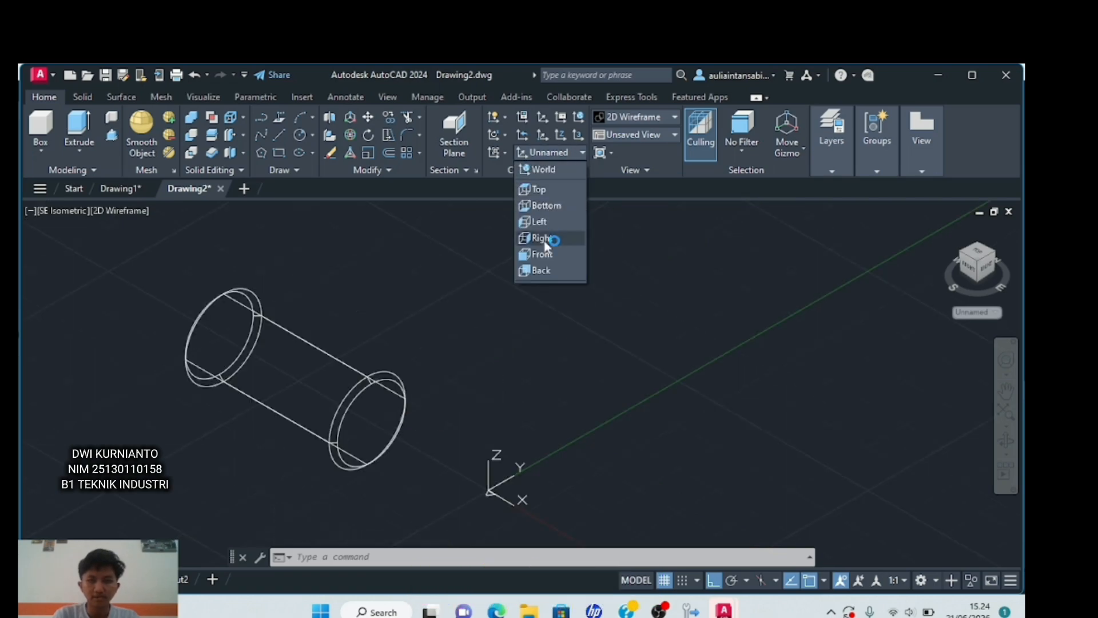
{"action": "left_click", "coordinate": [544, 239]}
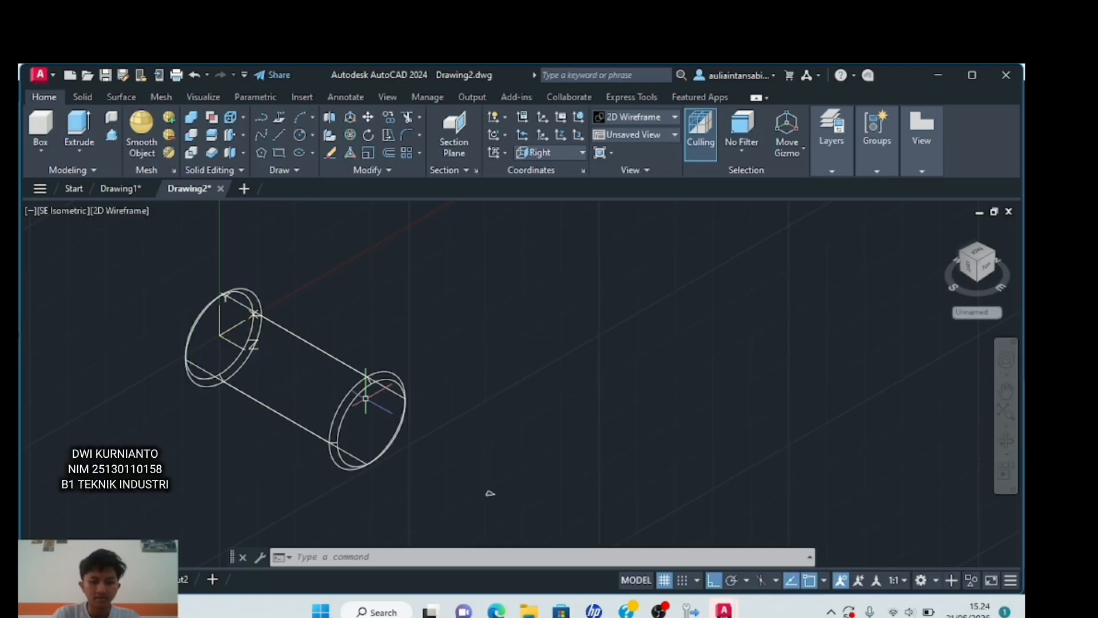
- Start a helix centred at 0,0,40 with a base radius of 10 and a top radius of 10
{"action": "type", "text": "helix"}
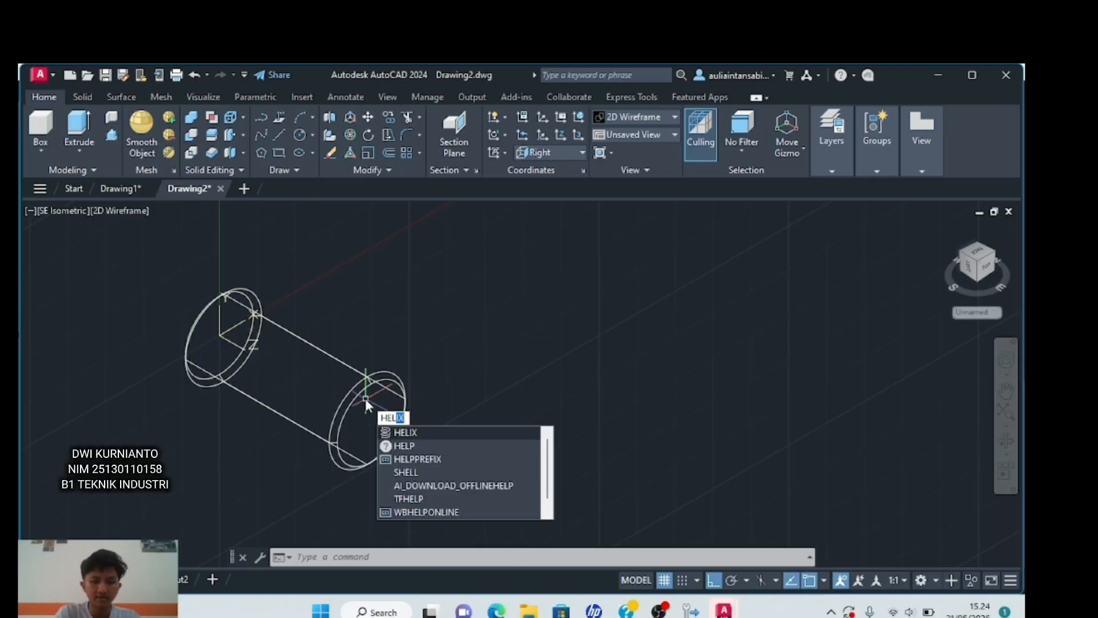
{"action": "key", "text": "Return"}
{"action": "type", "text": "0"}
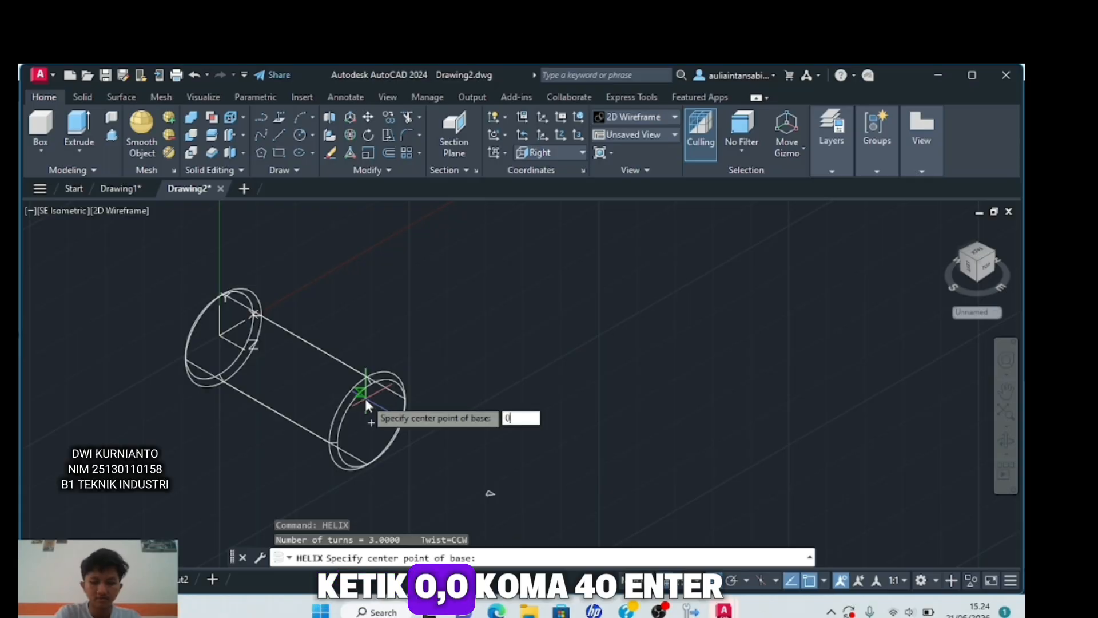
{"action": "type", "text": ",0,40"}
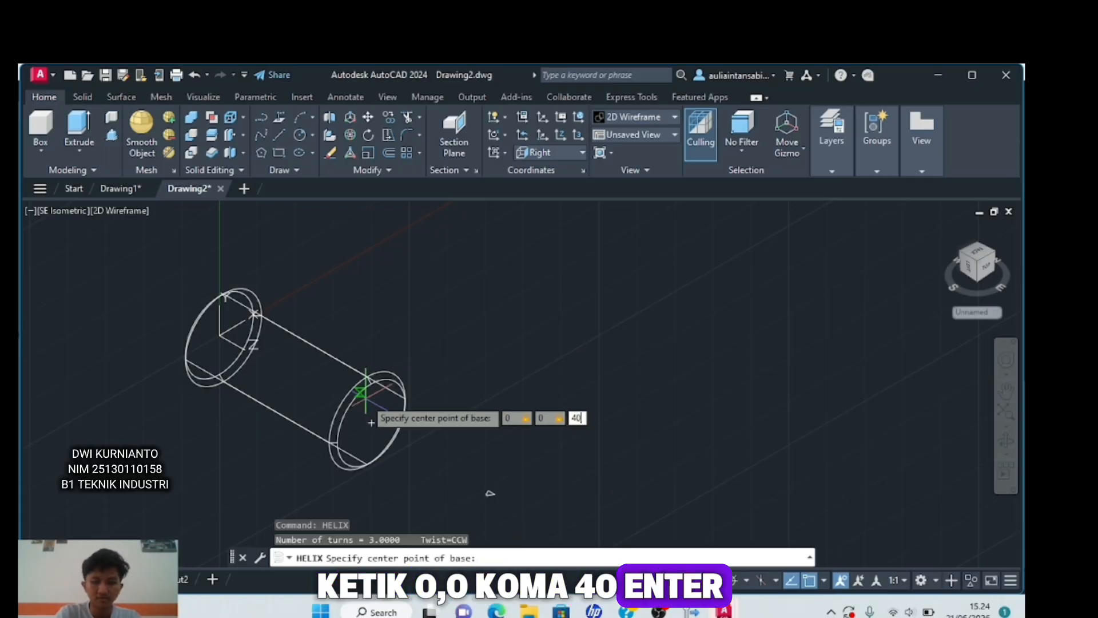
{"action": "key", "text": "Return"}
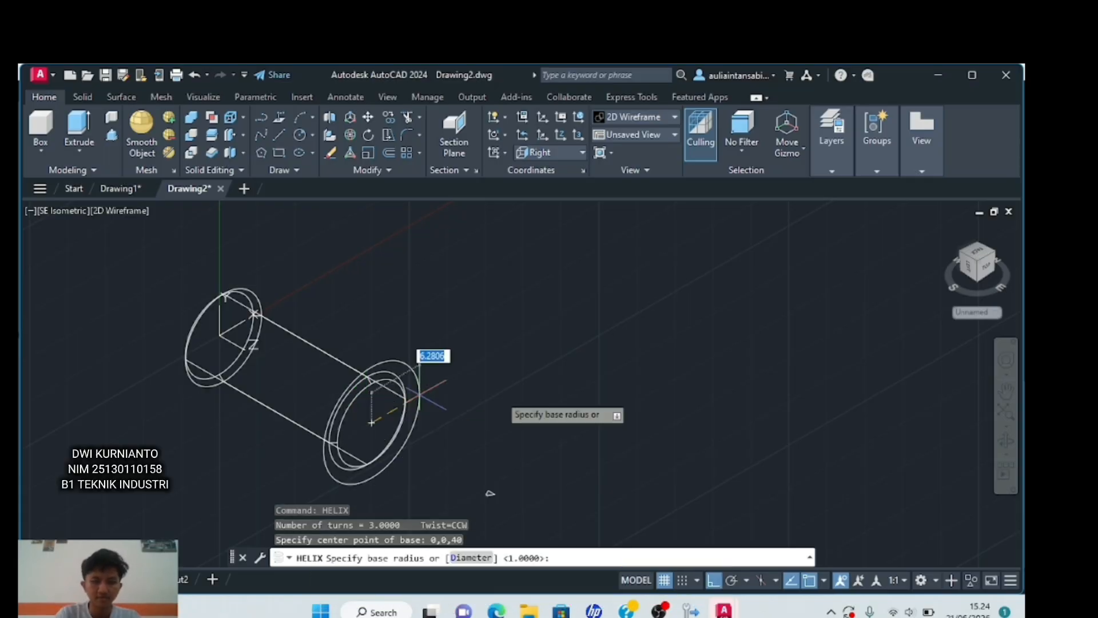
{"action": "type", "text": "10"}
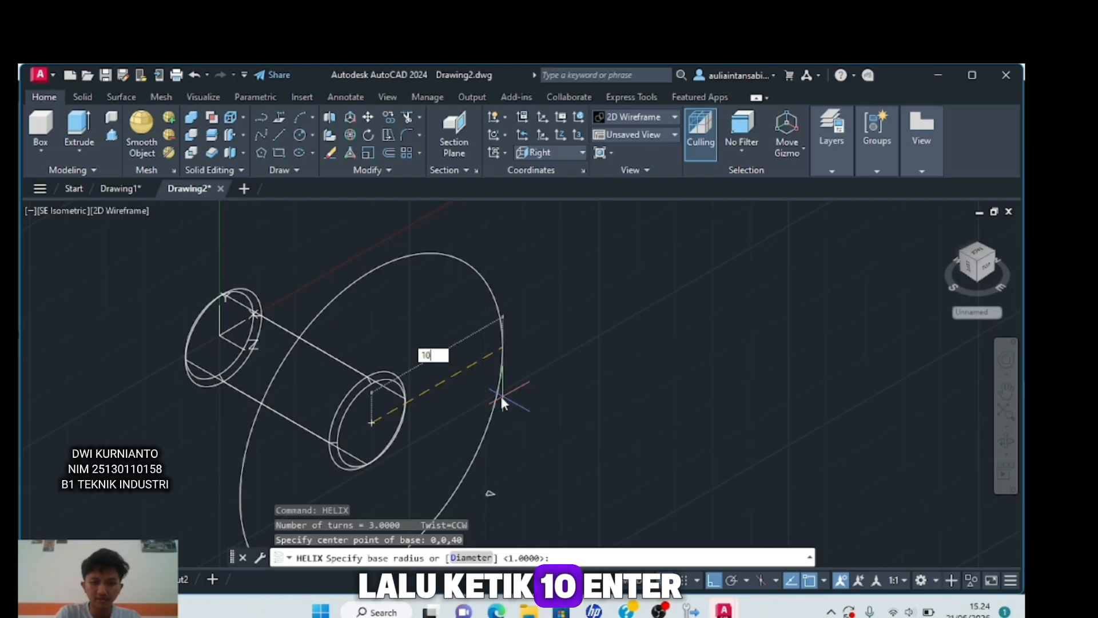
{"action": "key", "text": "Return"}
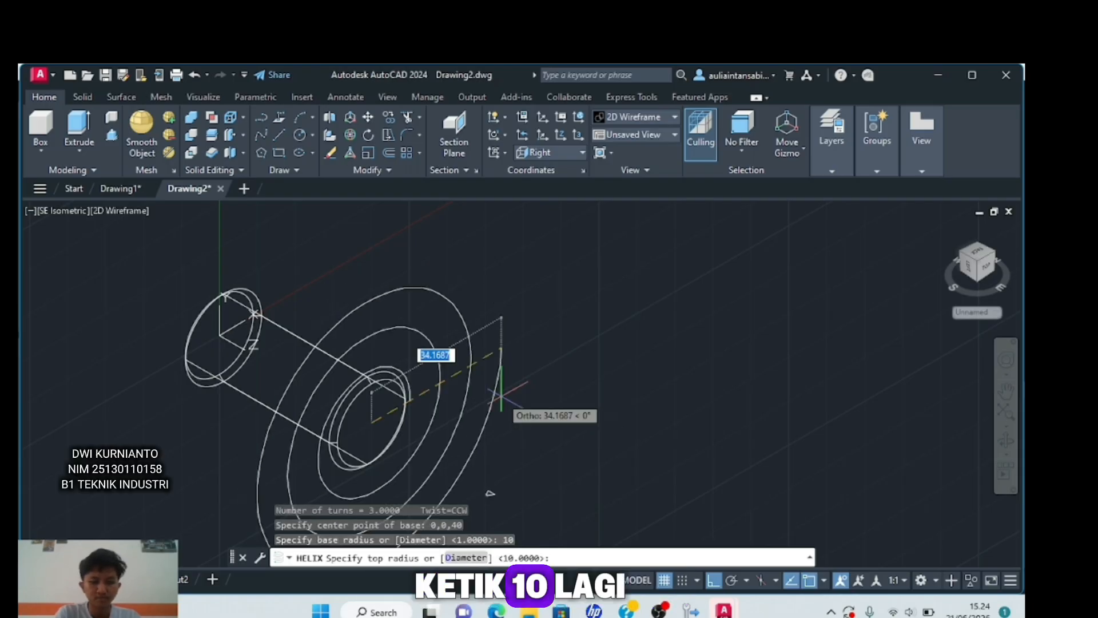
{"action": "type", "text": "10"}
{"action": "key", "text": "Return"}
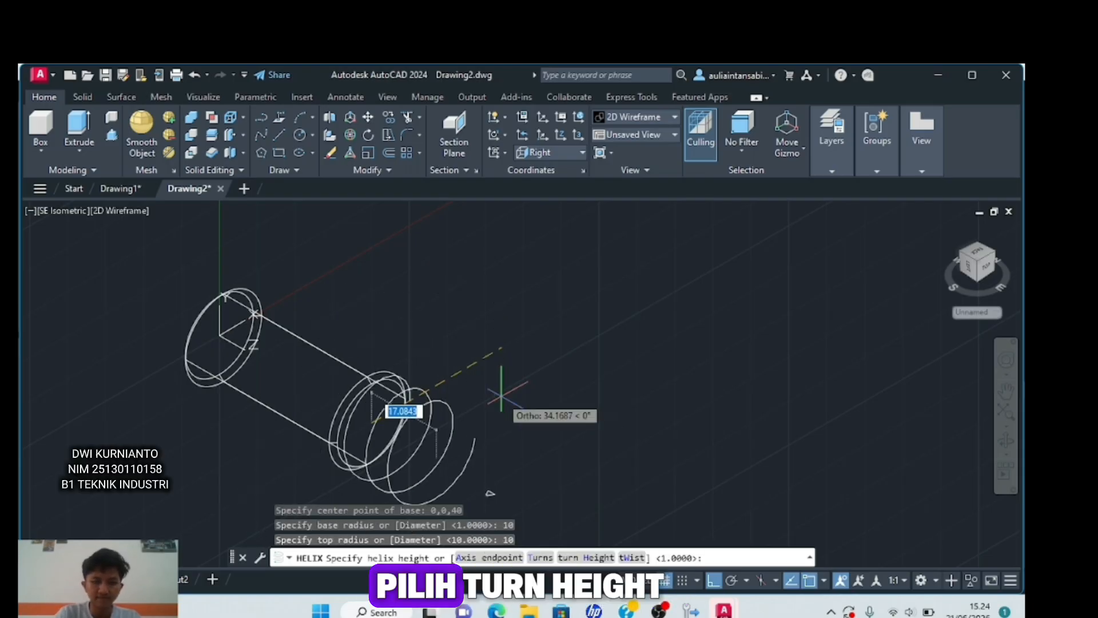
- Set the helix's turn height to 2.5 and extend it about 68.7 toward negative Z, past the cylinder's far end
{"action": "left_click", "coordinate": [598, 558]}
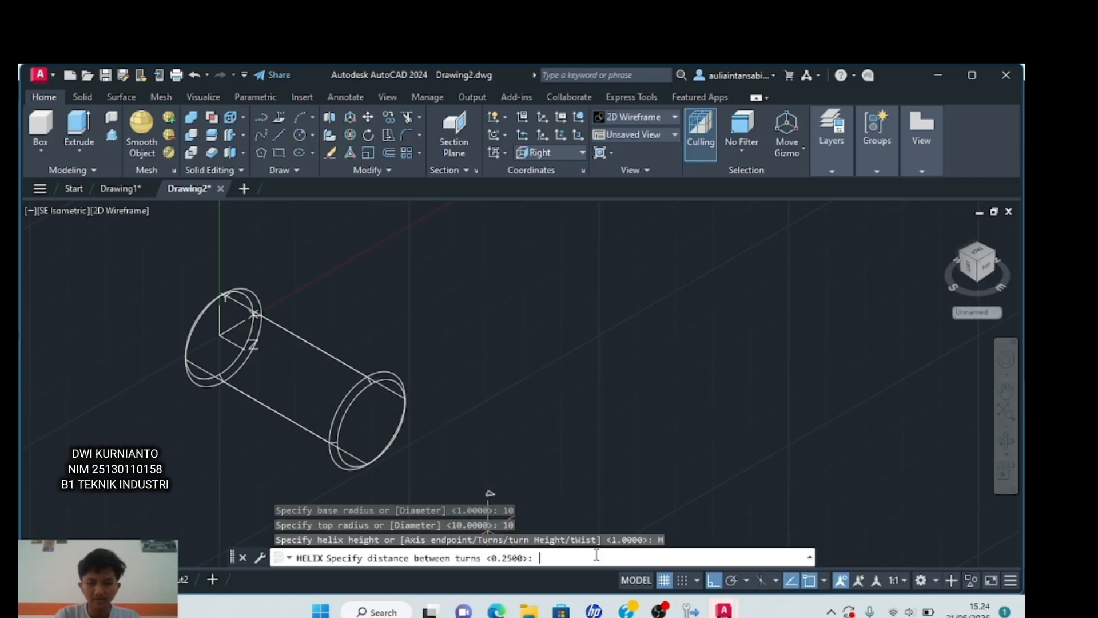
{"action": "type", "text": "2.5"}
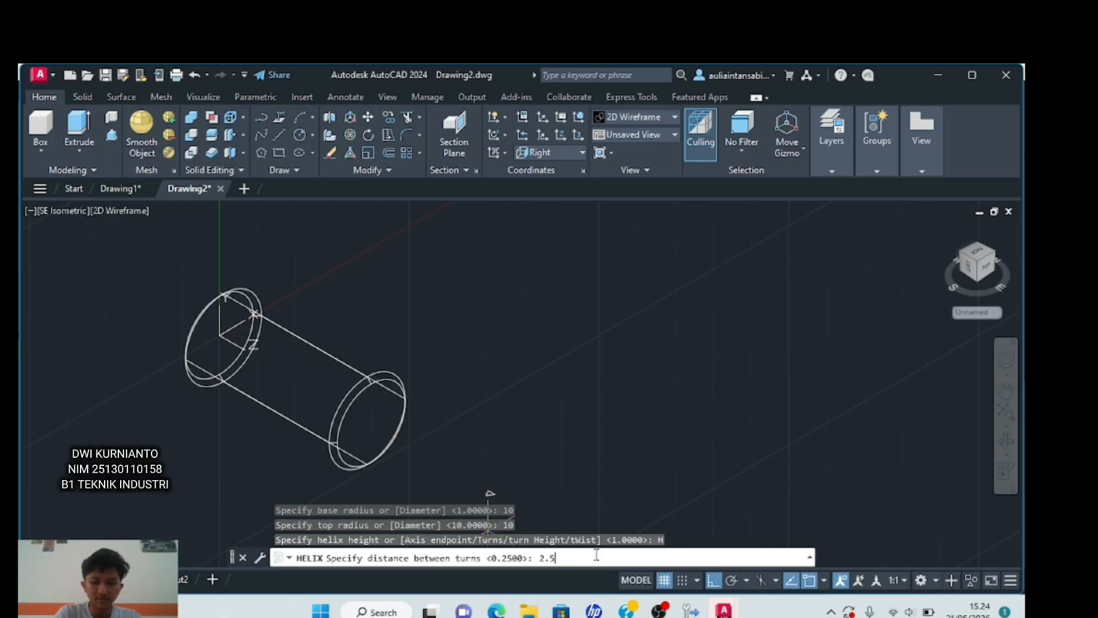
{"action": "key", "text": "Return"}
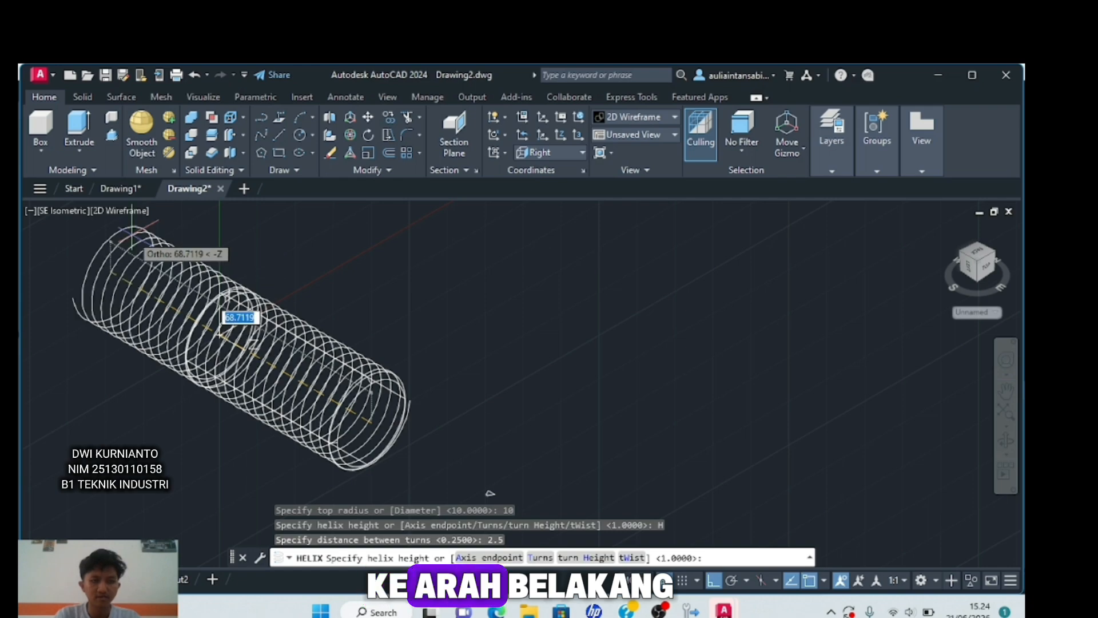
{"action": "left_click", "coordinate": [239, 320]}
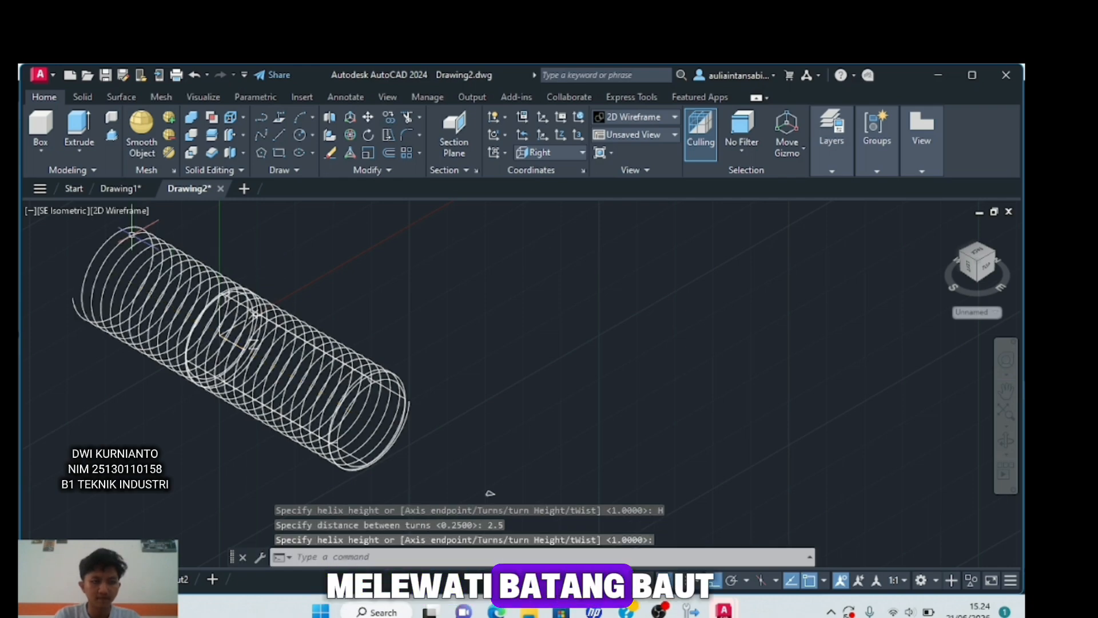
- Start a Sweep of the filleted triangular profile with perpendicular alignment to the path set to No
{"action": "scroll", "coordinate": [474, 403], "scroll_direction": "down", "scroll_amount": 1}
{"action": "scroll", "coordinate": [436, 385], "scroll_direction": "up", "scroll_amount": 3}
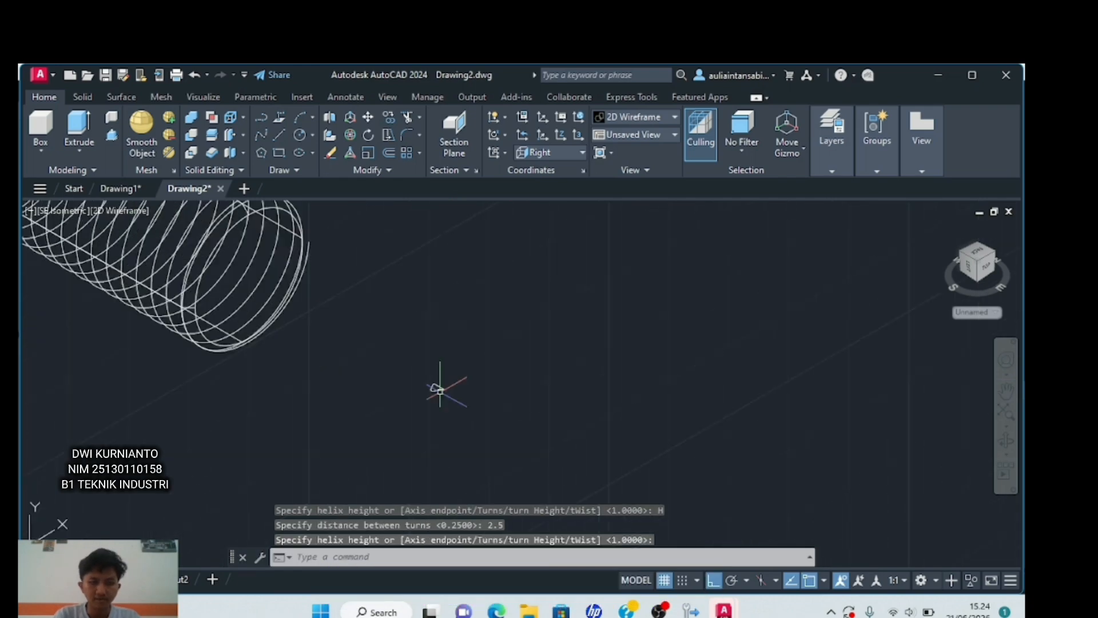
{"action": "key", "text": "Escape"}
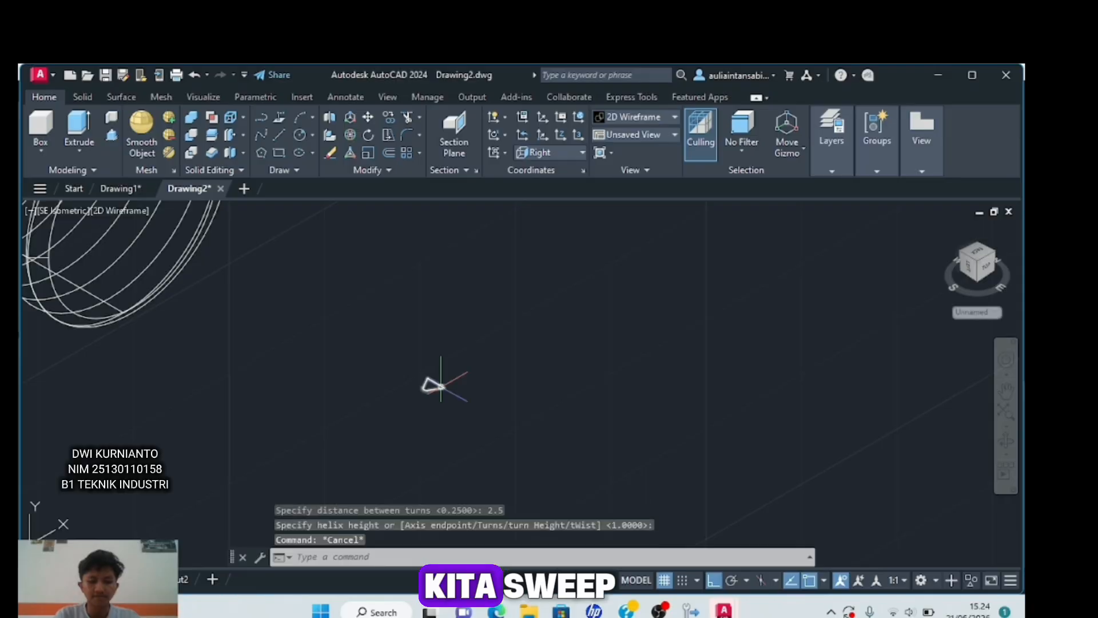
{"action": "type", "text": "swee"}
{"action": "key", "text": "Return"}
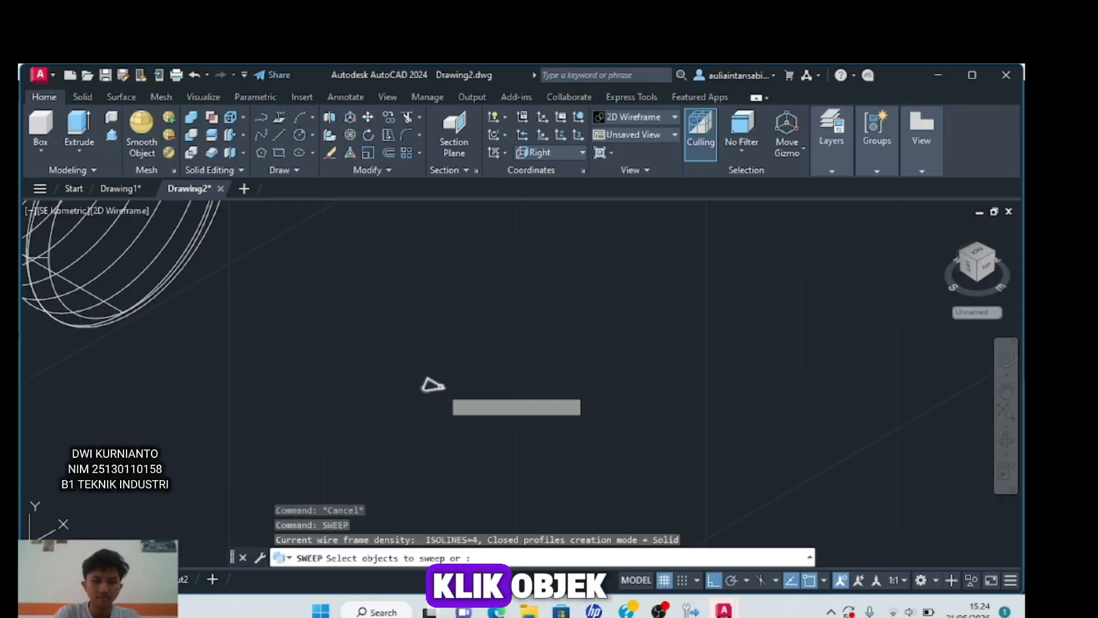
{"action": "left_click", "coordinate": [433, 384]}
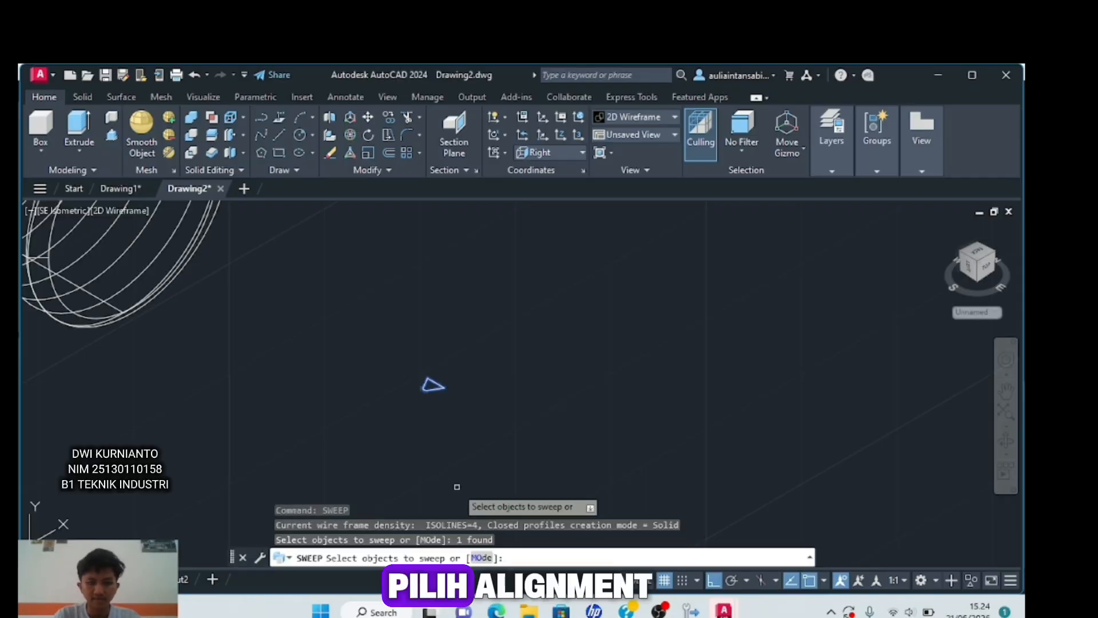
{"action": "key", "text": "Return"}
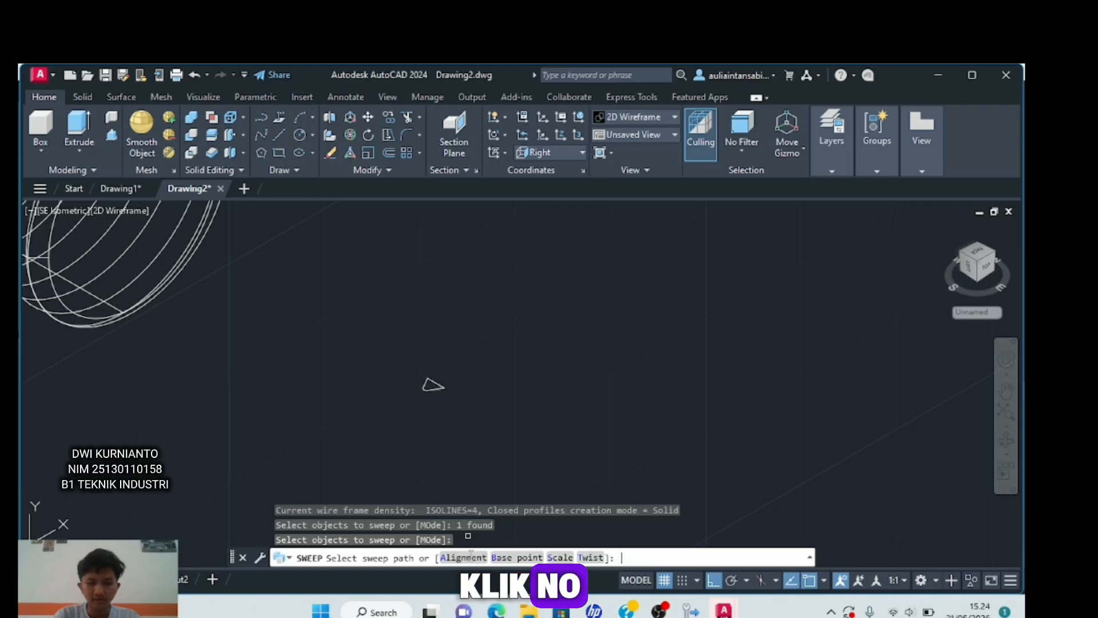
{"action": "left_click", "coordinate": [464, 557]}
{"action": "left_click", "coordinate": [635, 557]}
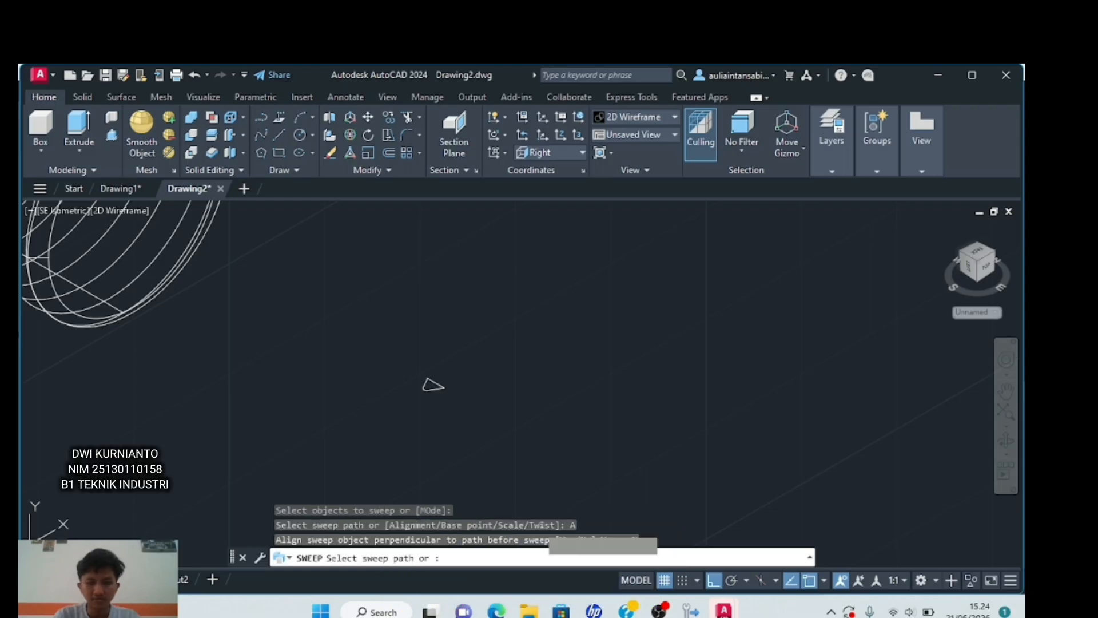
- Set the sweep's base point at the triangular profile's left sharp corner, where the 1.75 base line starts
{"action": "left_click", "coordinate": [516, 557]}
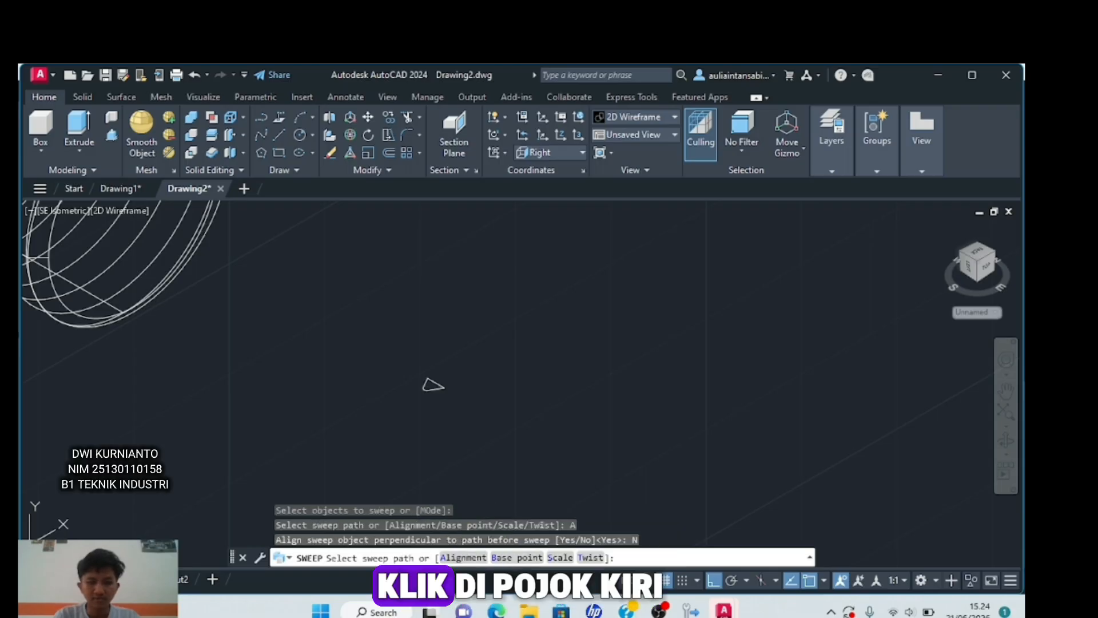
{"action": "scroll", "coordinate": [481, 426], "scroll_direction": "up", "scroll_amount": 5}
{"action": "scroll", "coordinate": [414, 289], "scroll_direction": "up", "scroll_amount": 2}
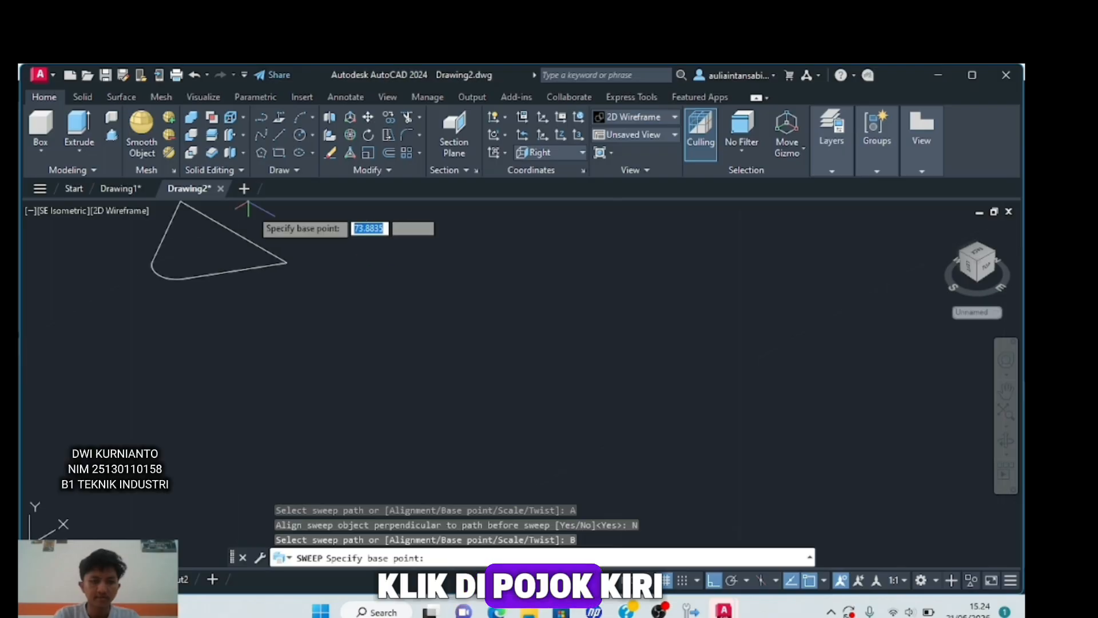
{"action": "scroll", "coordinate": [210, 222], "scroll_direction": "down", "scroll_amount": 2}
{"action": "middle_click_drag", "start_coordinate": [210, 222], "coordinate": [298, 372]}
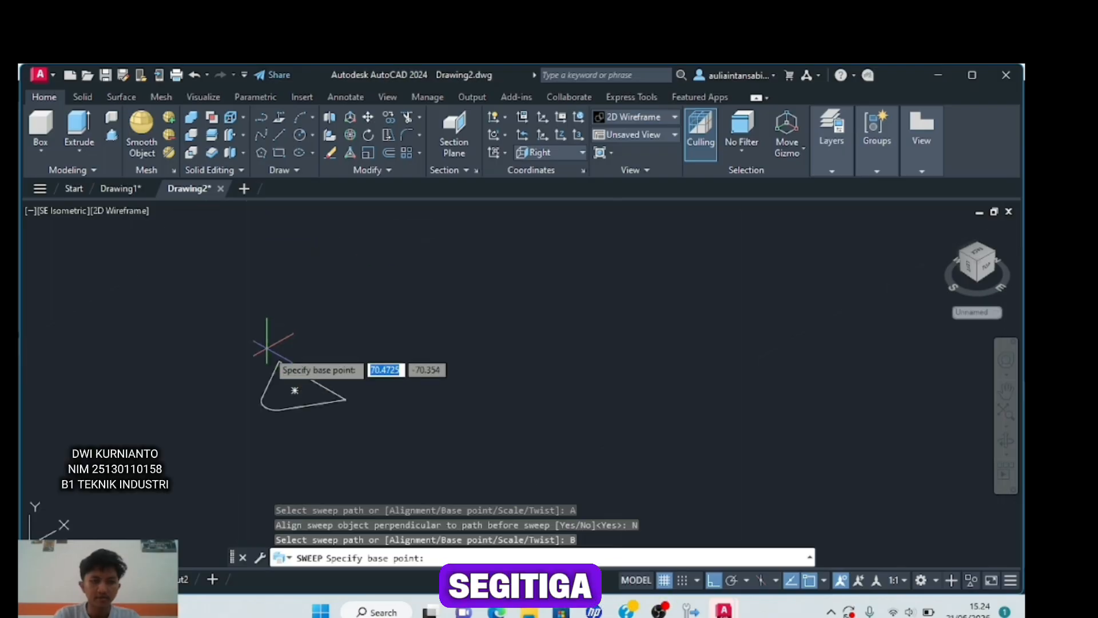
{"action": "left_click", "coordinate": [275, 363]}
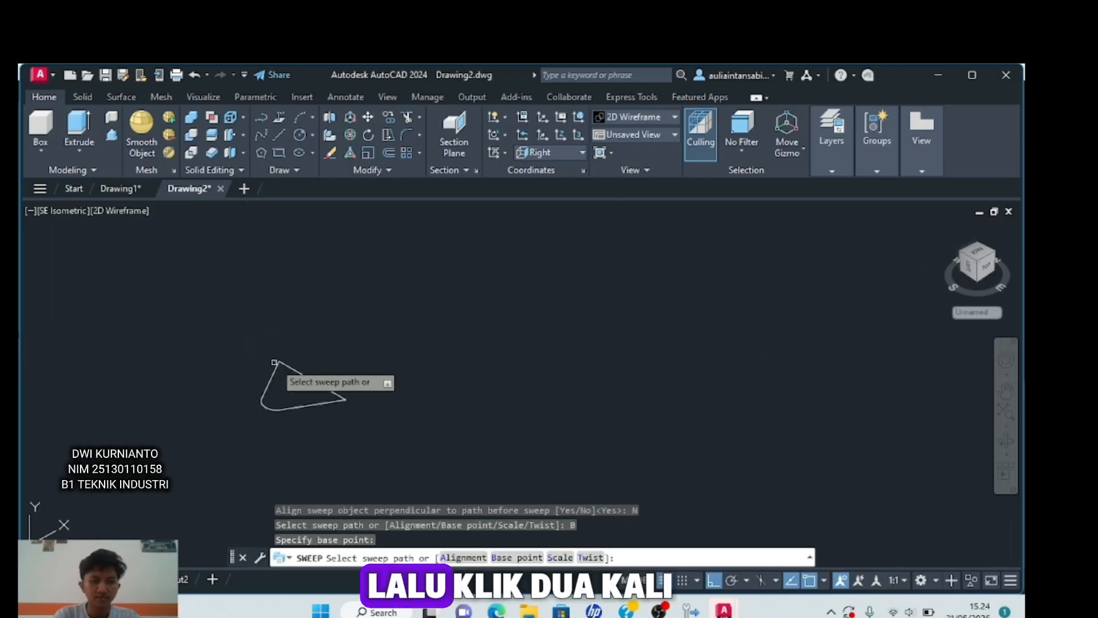
- Pick the helix at the cylinder's end as the sweep path to create the coiled thread solid
{"action": "scroll", "coordinate": [267, 314], "scroll_direction": "down", "scroll_amount": 3}
{"action": "scroll", "coordinate": [320, 346], "scroll_direction": "down", "scroll_amount": 4}
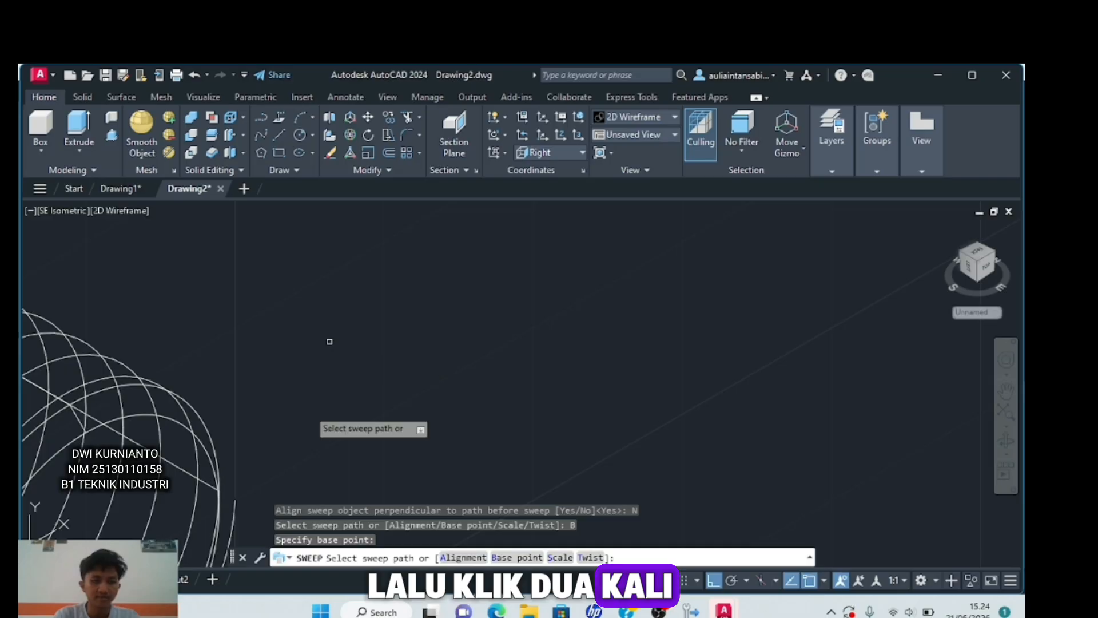
{"action": "middle_click_drag", "start_coordinate": [259, 487], "coordinate": [374, 412]}
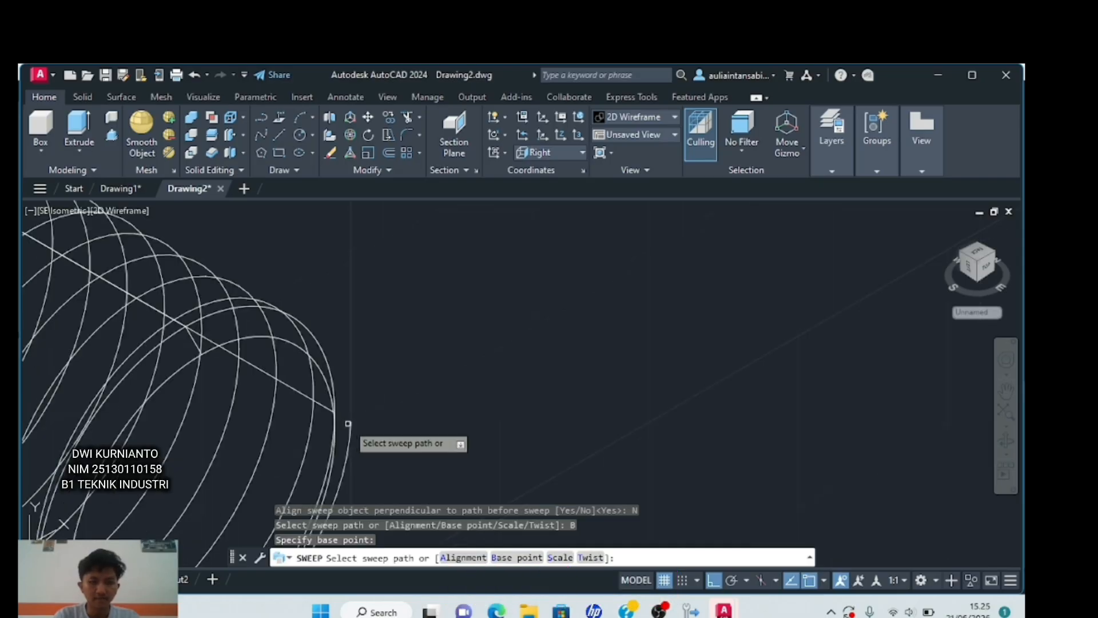
{"action": "left_click", "coordinate": [351, 425]}
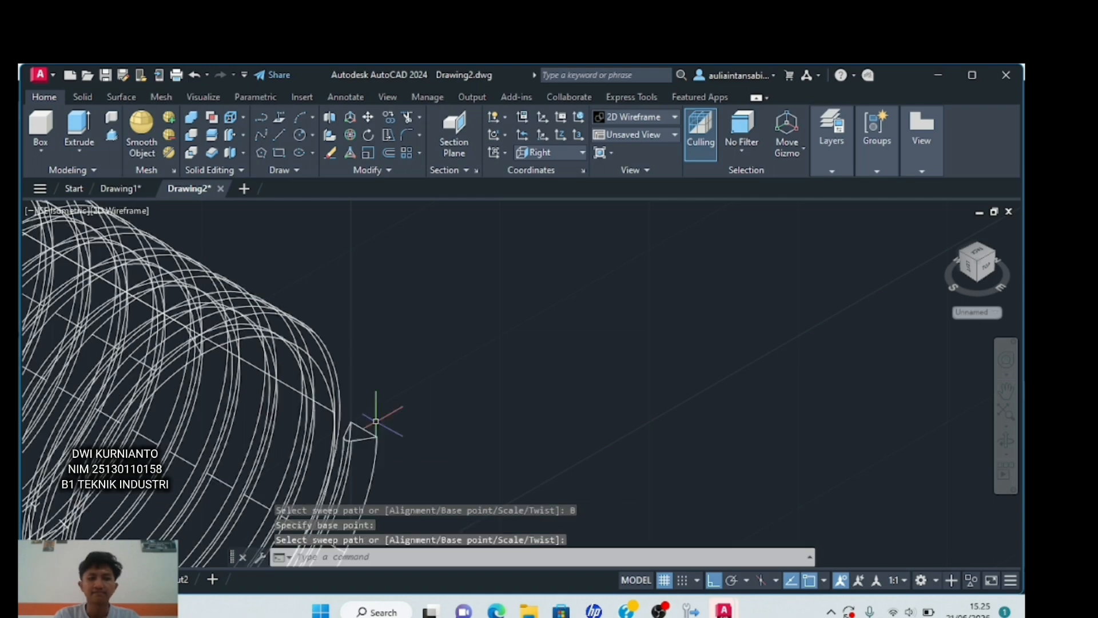
{"action": "scroll", "coordinate": [611, 398], "scroll_direction": "down", "scroll_amount": 4}
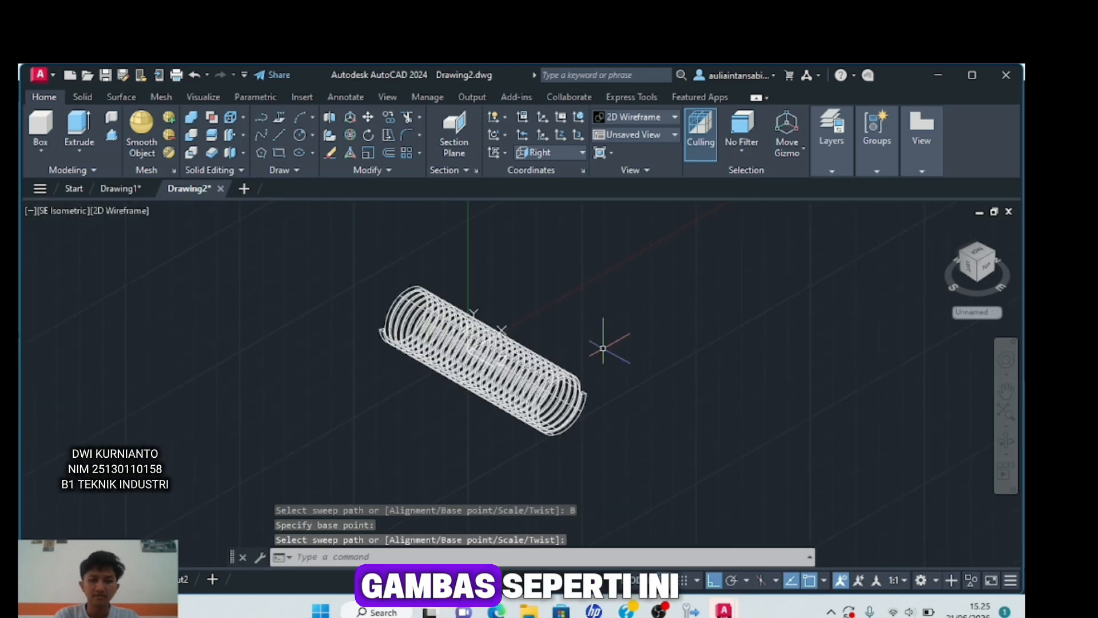
- Change the viewport's visual style from 2D Wireframe to Conceptual
{"action": "left_click", "coordinate": [143, 213]}
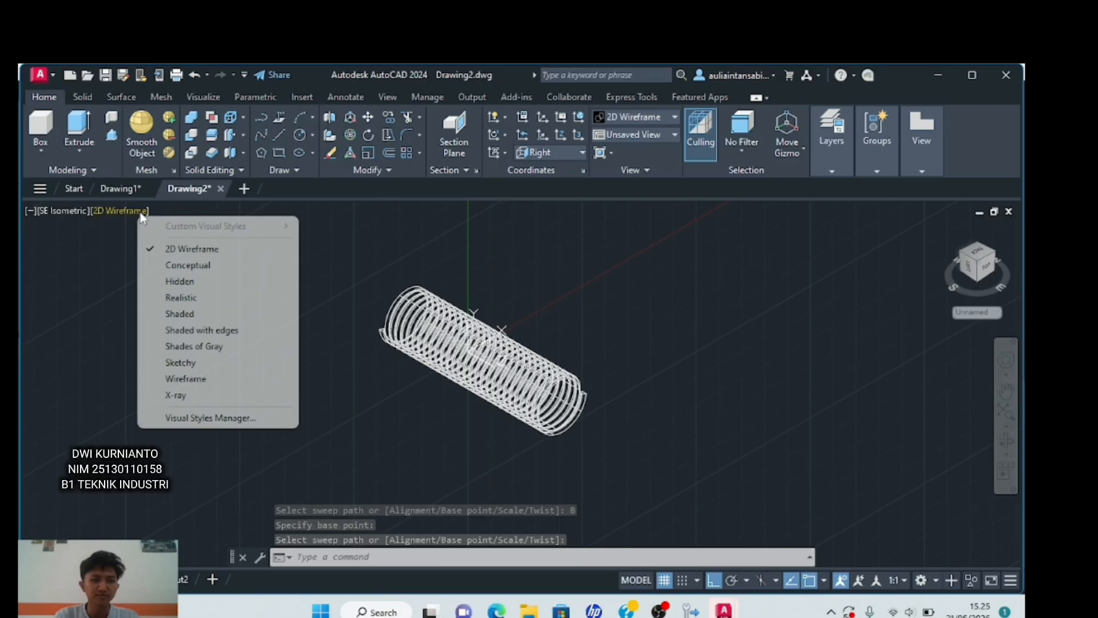
{"action": "left_click", "coordinate": [188, 265]}
{"action": "scroll", "coordinate": [800, 400], "scroll_direction": "up", "scroll_amount": 3}
- Subtract the swept helical coil from the cylinder to cut the thread grooves into the shank
{"action": "type", "text": "su"}
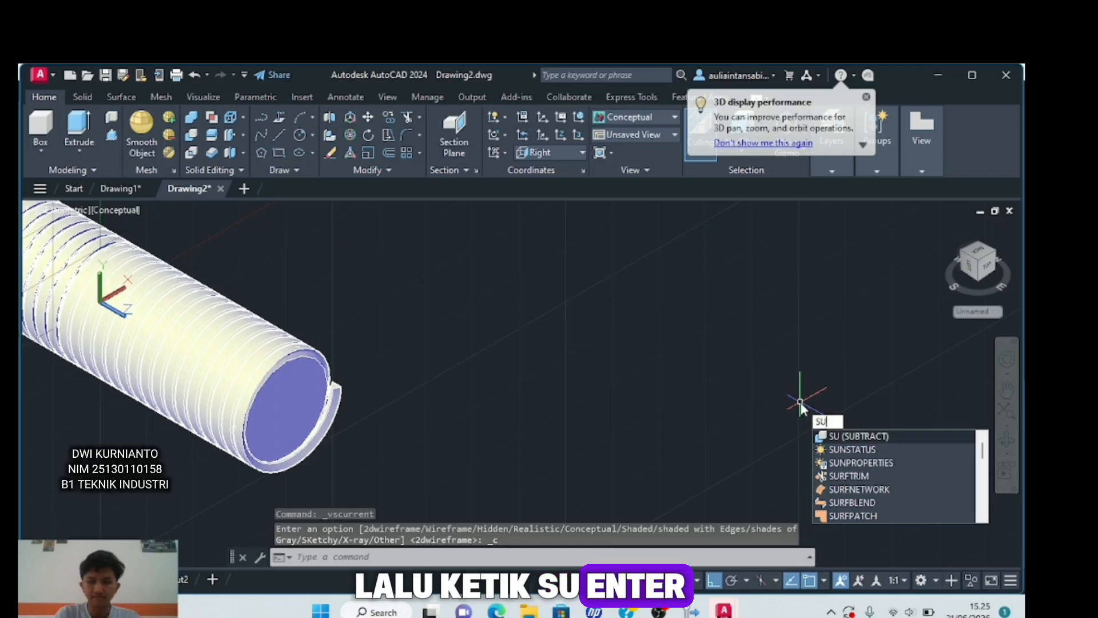
{"action": "key", "text": "Return"}
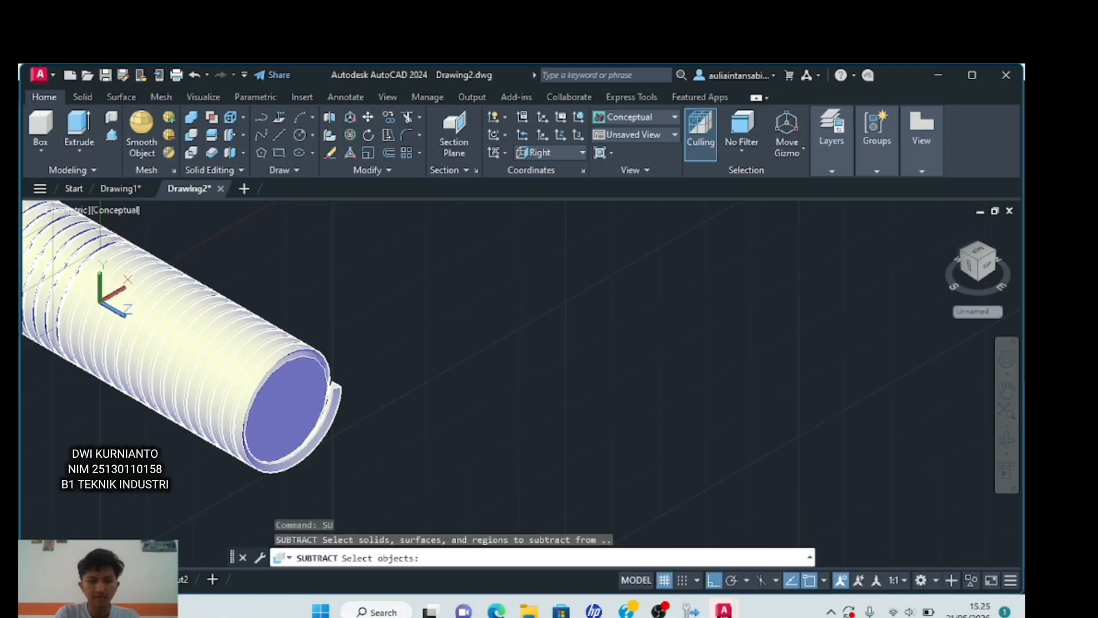
{"action": "left_click", "coordinate": [233, 396]}
{"action": "key", "text": "Return"}
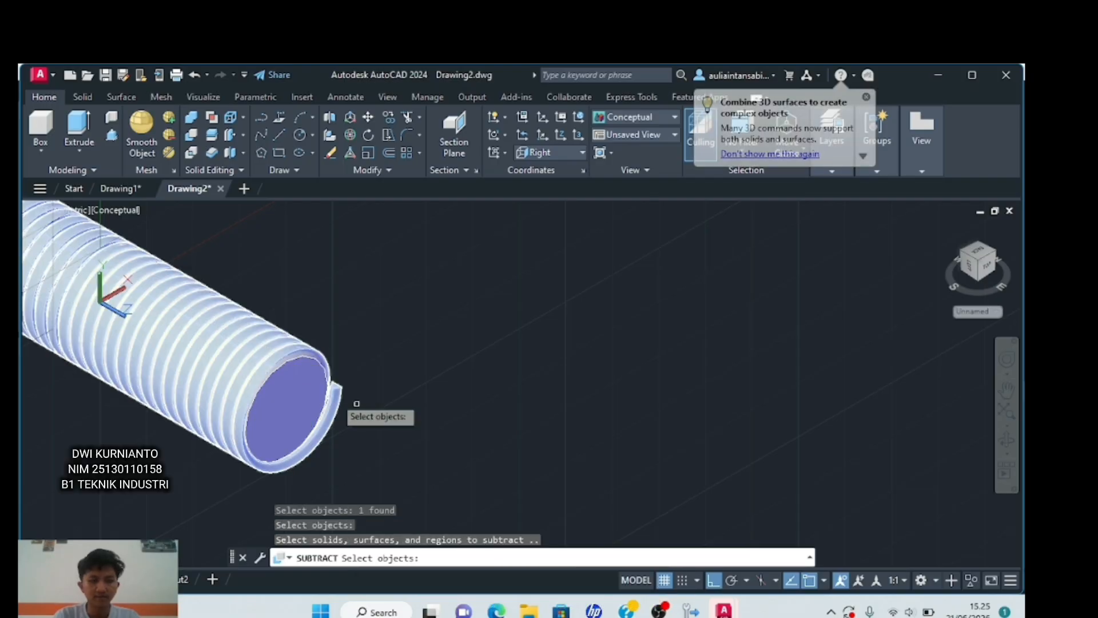
{"action": "left_click", "coordinate": [336, 407]}
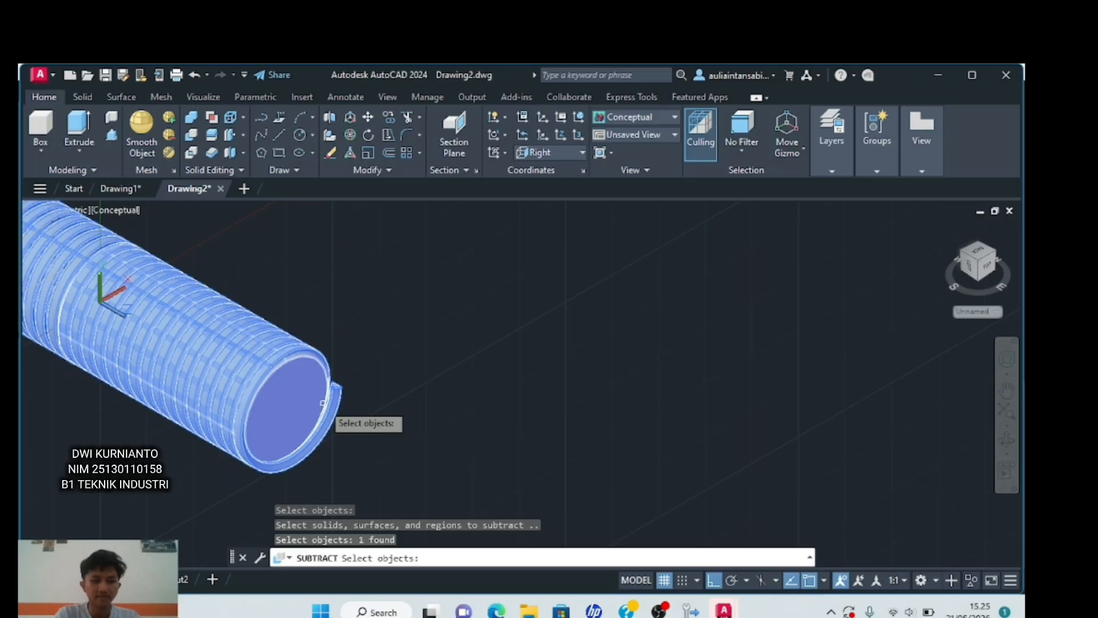
{"action": "key", "text": "Return"}
{"action": "scroll", "coordinate": [323, 403], "scroll_direction": "down", "scroll_amount": 5}
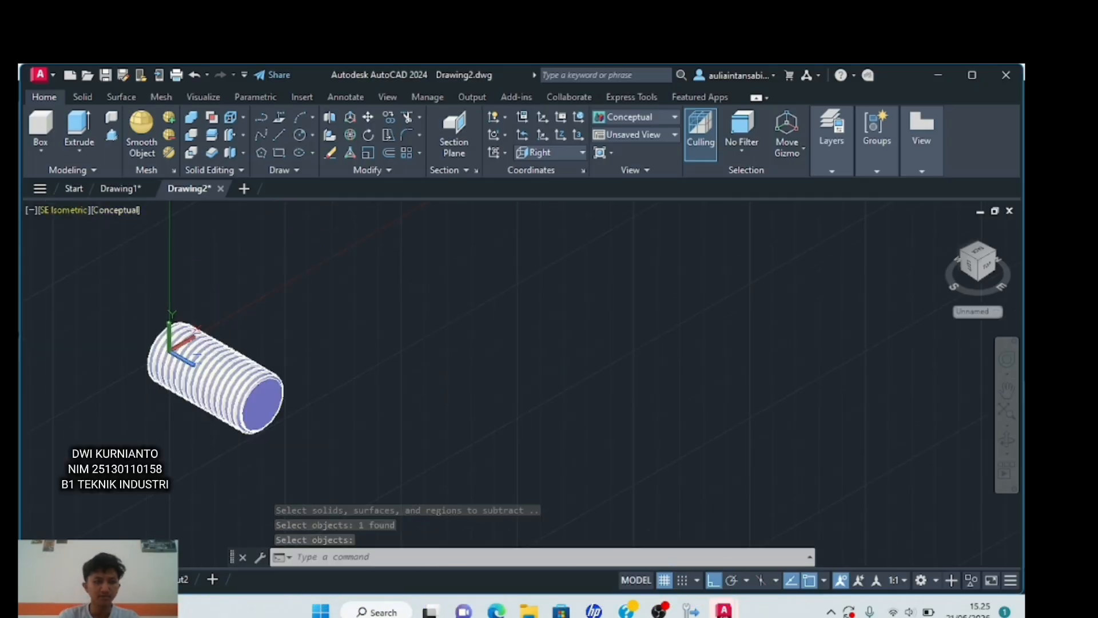
- Switch to the Top view and set the visual style to 2D Wireframe
{"action": "left_click", "coordinate": [58, 211]}
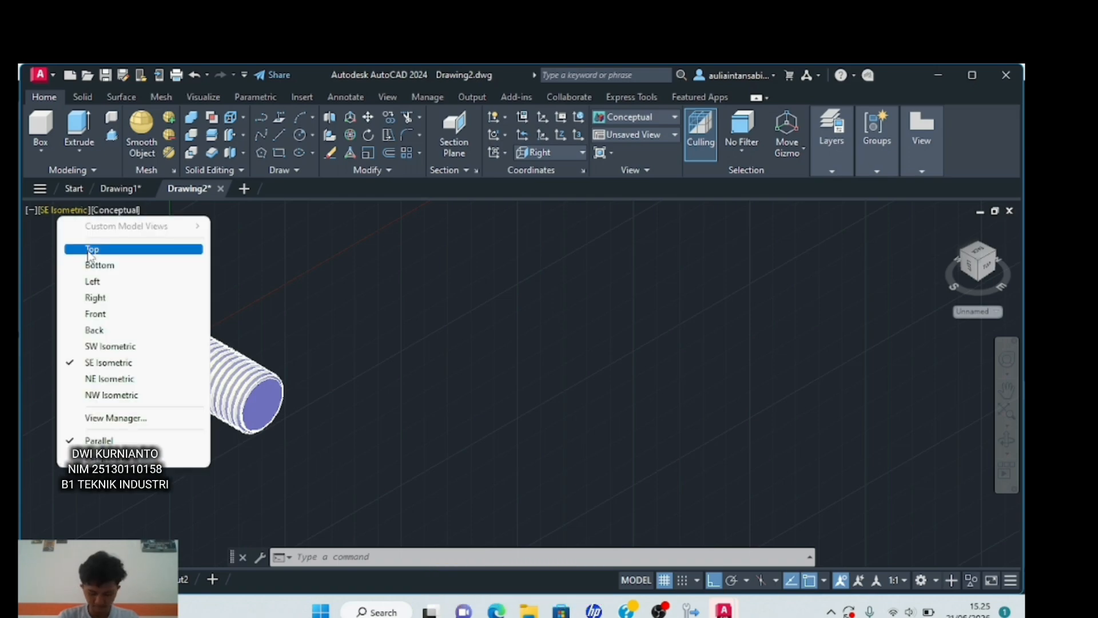
{"action": "left_click", "coordinate": [91, 250]}
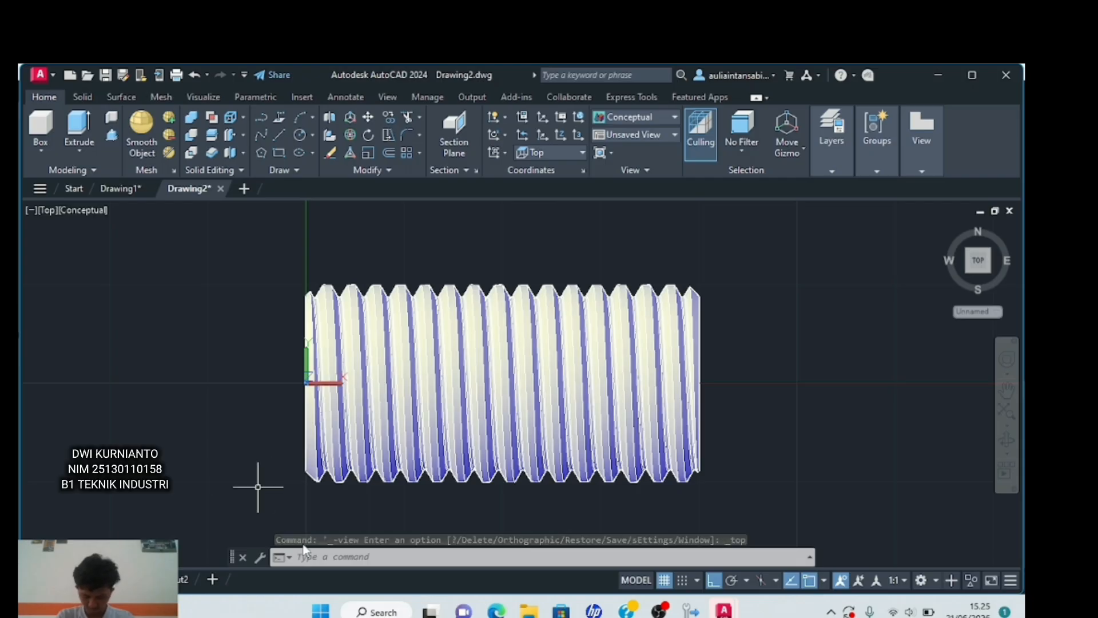
{"action": "scroll", "coordinate": [596, 493], "scroll_direction": "down", "scroll_amount": 2}
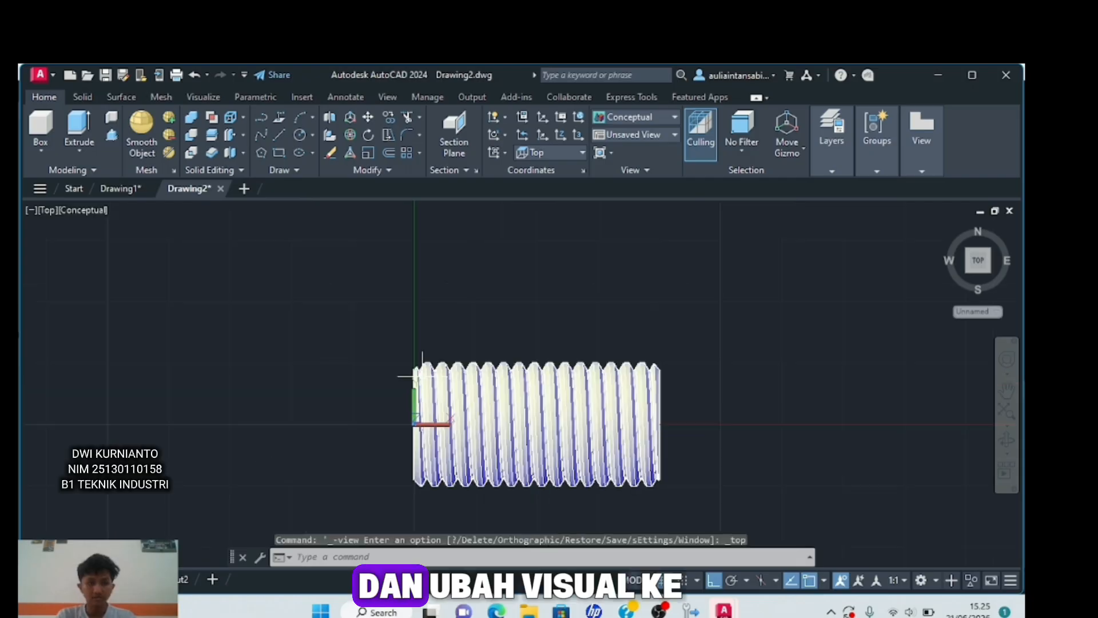
{"action": "left_click", "coordinate": [91, 210]}
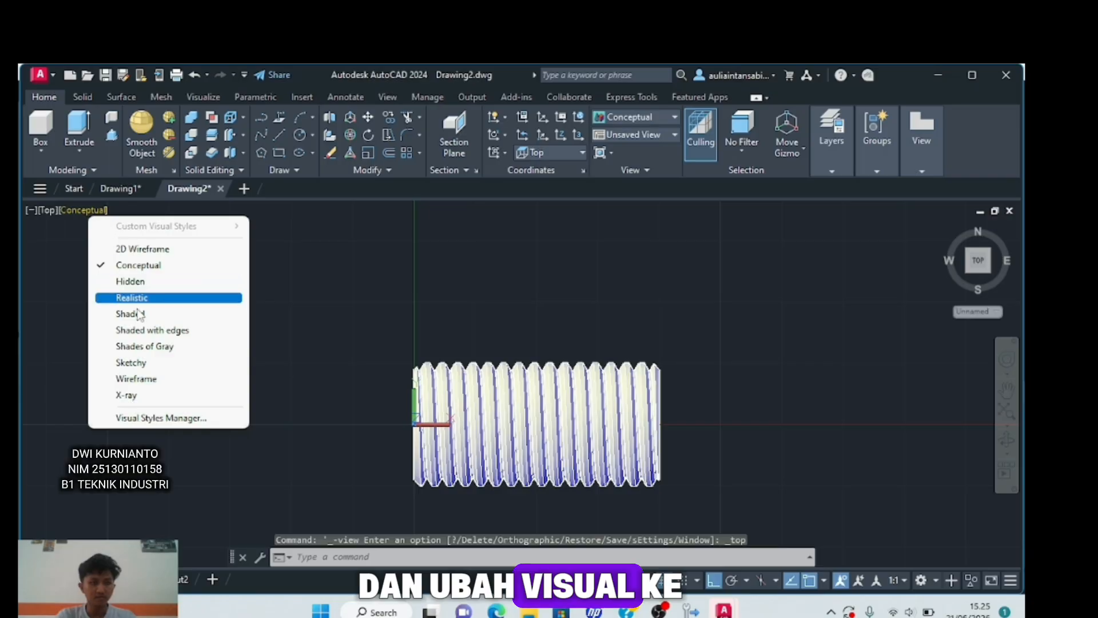
{"action": "left_click", "coordinate": [146, 249]}
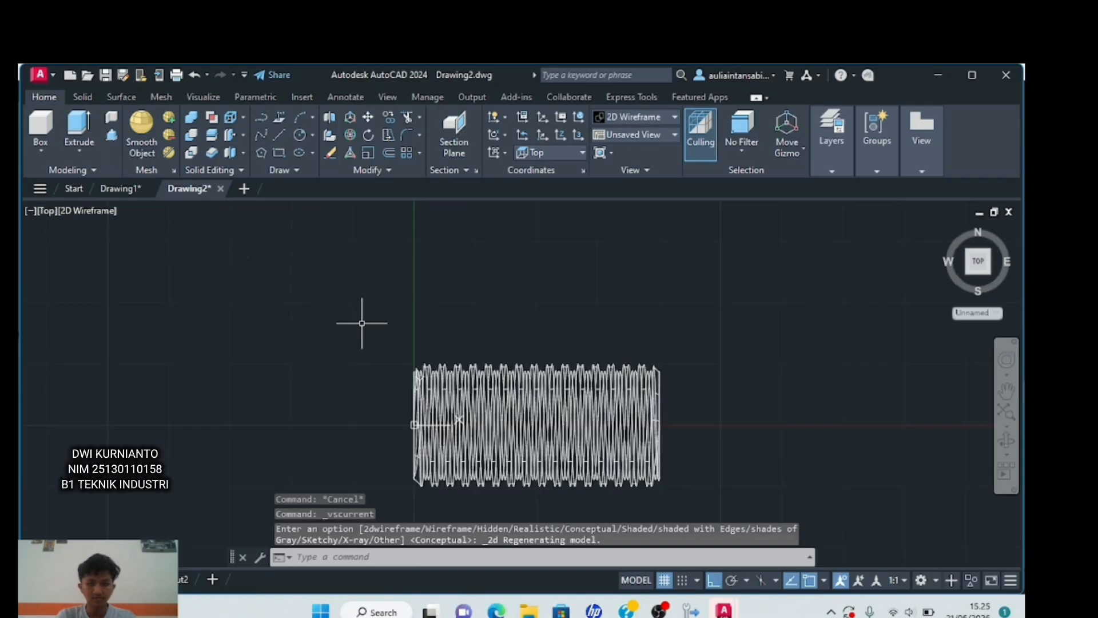
{"action": "scroll", "coordinate": [811, 403], "scroll_direction": "down", "scroll_amount": 3}
{"action": "middle_click_drag", "start_coordinate": [758, 389], "coordinate": [581, 299]}
{"action": "scroll", "coordinate": [581, 300], "scroll_direction": "up", "scroll_amount": 4}
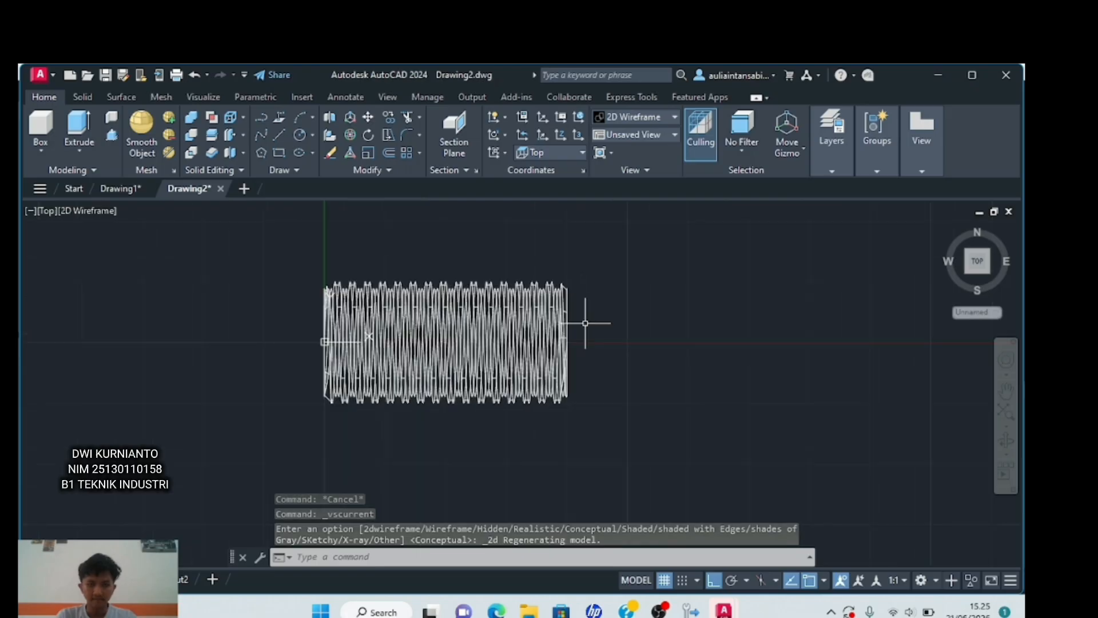
- Draw a 6-sided polygon inscribed in a circle of radius 13.85, centred on the shank's axis beyond its far end
{"action": "type", "text": "po"}
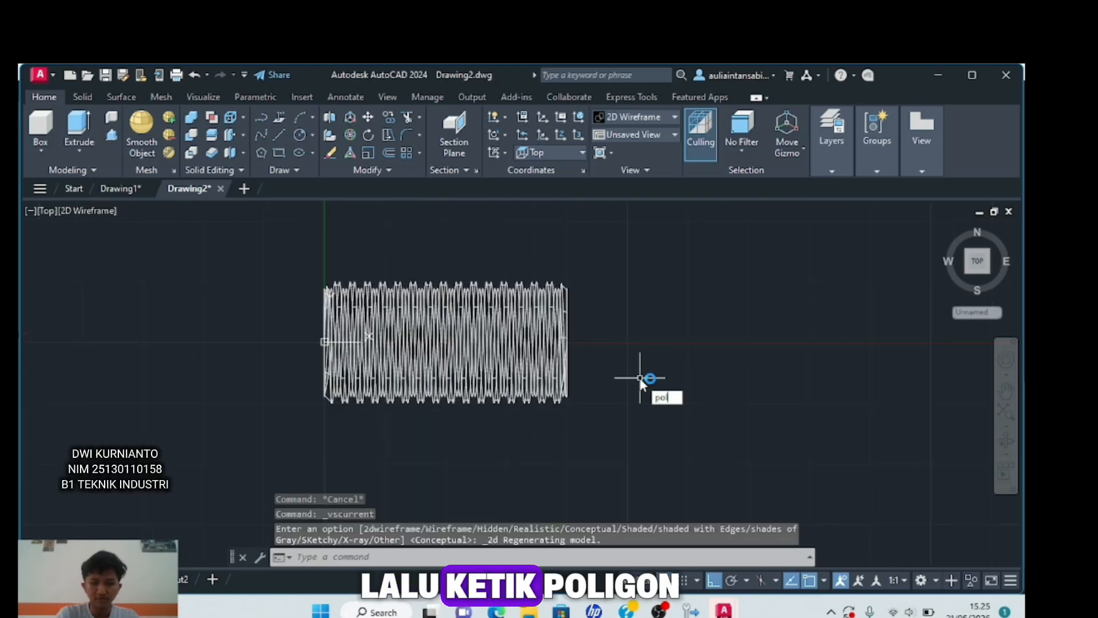
{"action": "type", "text": "l"}
{"action": "key", "text": "Return"}
{"action": "type", "text": "6"}
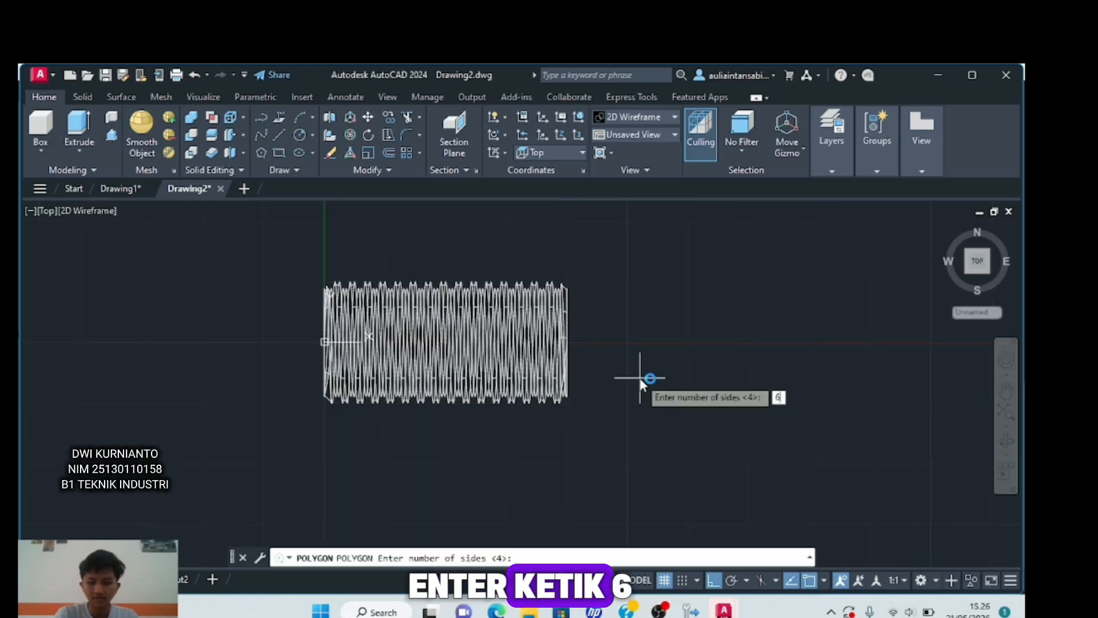
{"action": "key", "text": "Return"}
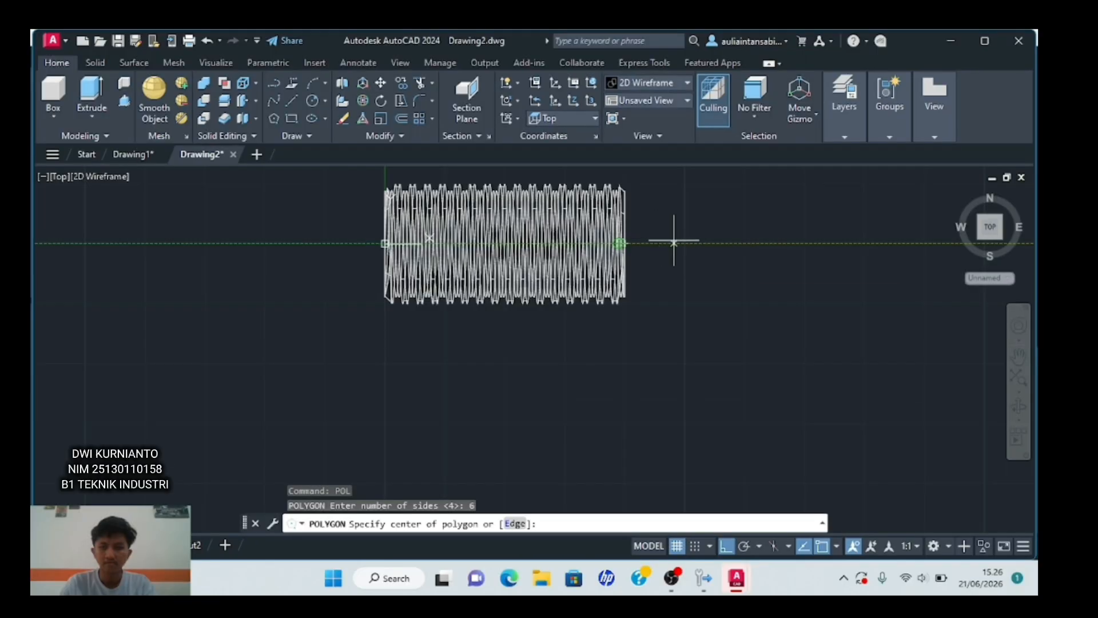
{"action": "left_click", "coordinate": [796, 243]}
{"action": "left_click", "coordinate": [826, 279]}
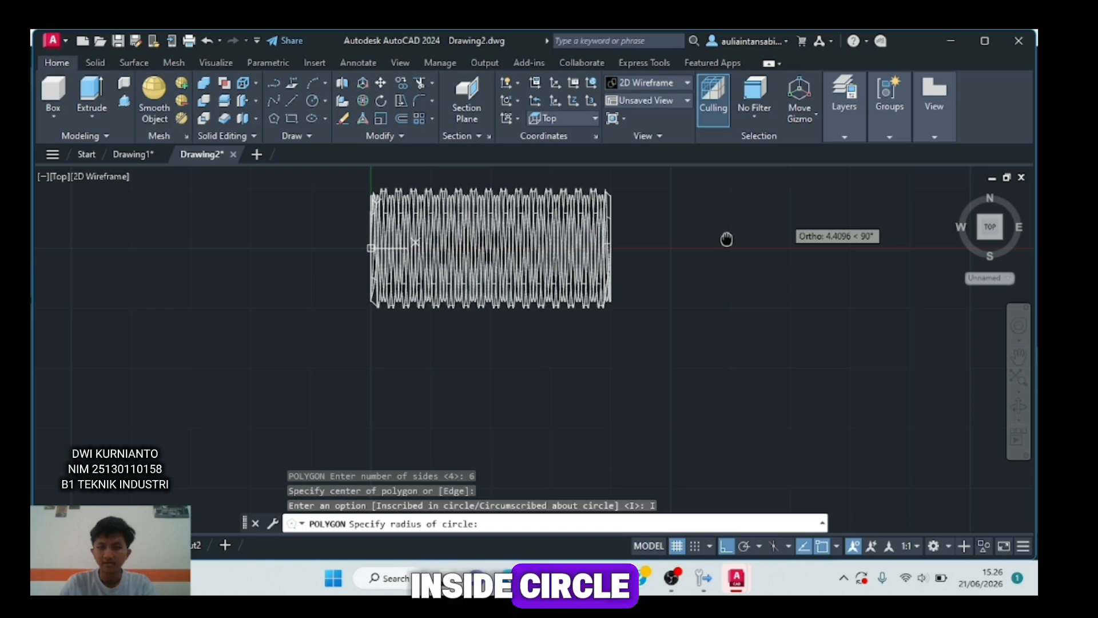
{"action": "middle_click_drag", "start_coordinate": [725, 238], "coordinate": [595, 249]}
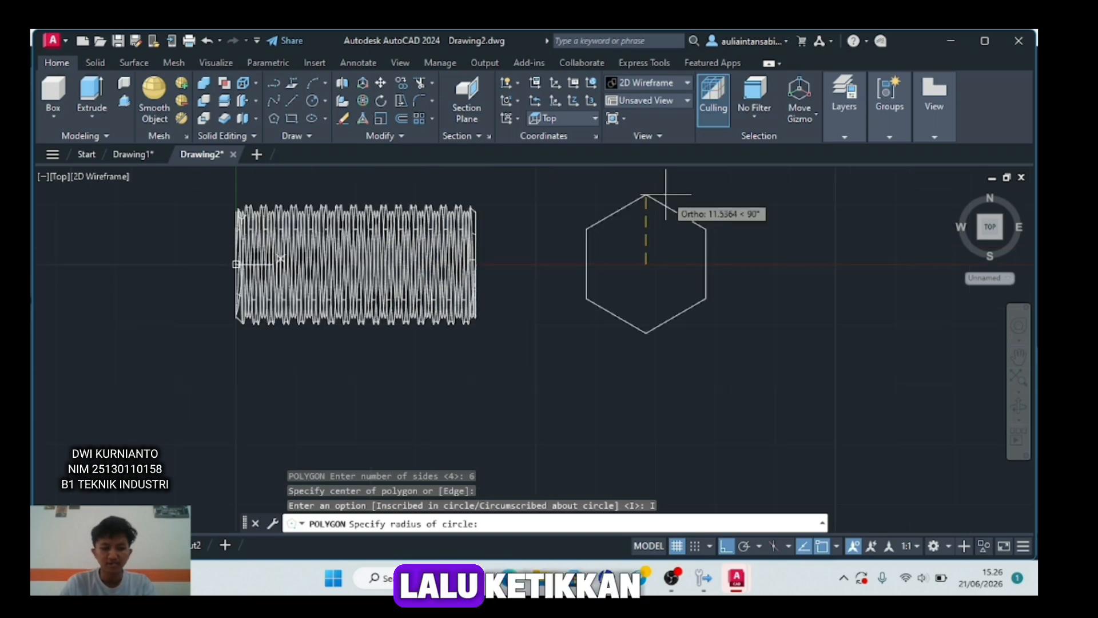
{"action": "type", "text": "13."}
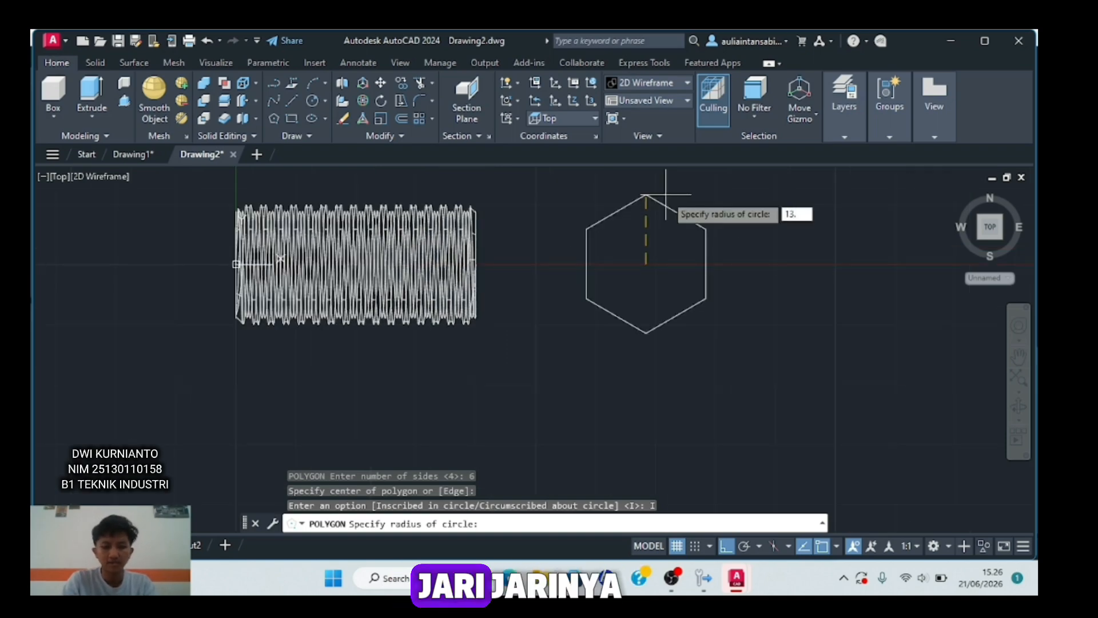
{"action": "type", "text": "85"}
{"action": "key", "text": "Return"}
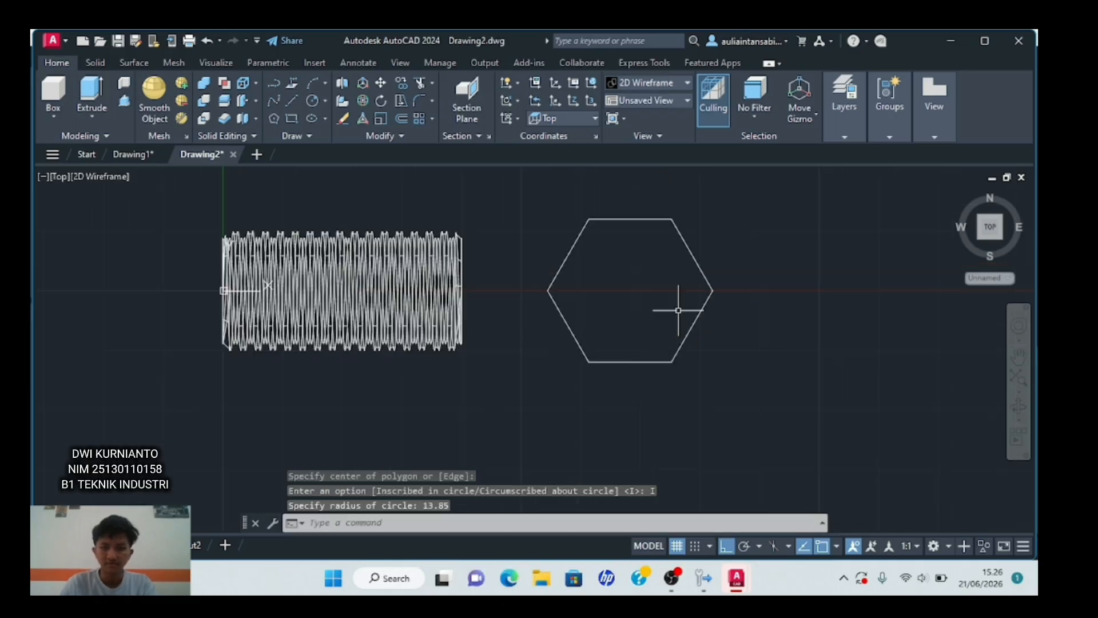
- Switch to the SE Isometric view and extrude the hexagon 10 downward
{"action": "scroll", "coordinate": [611, 338], "scroll_direction": "down", "scroll_amount": 2}
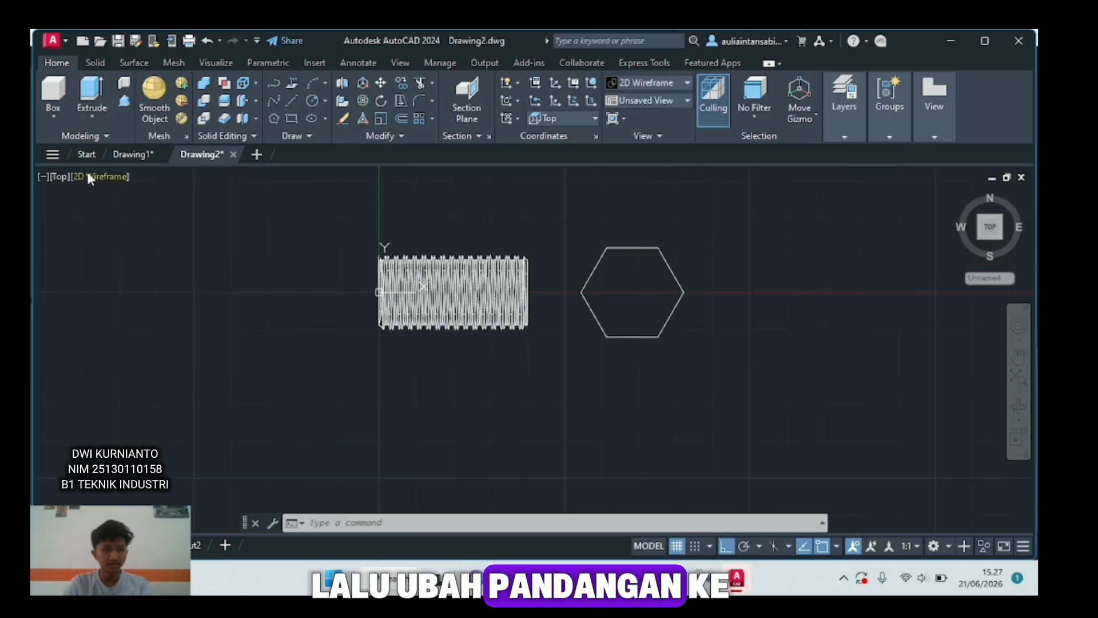
{"action": "left_click", "coordinate": [51, 177]}
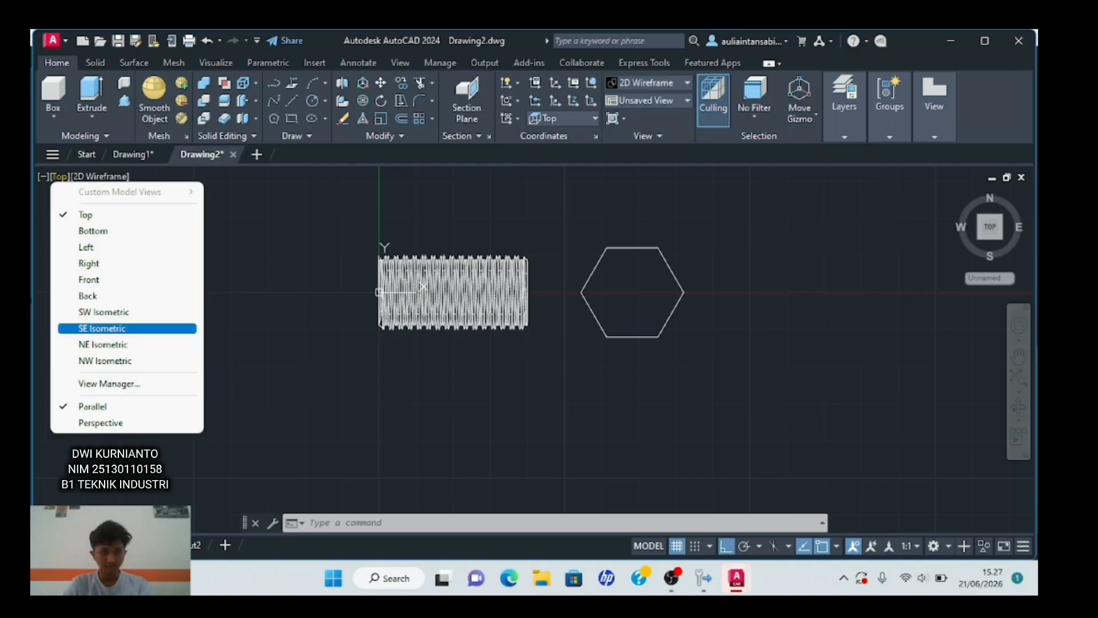
{"action": "left_click", "coordinate": [102, 327]}
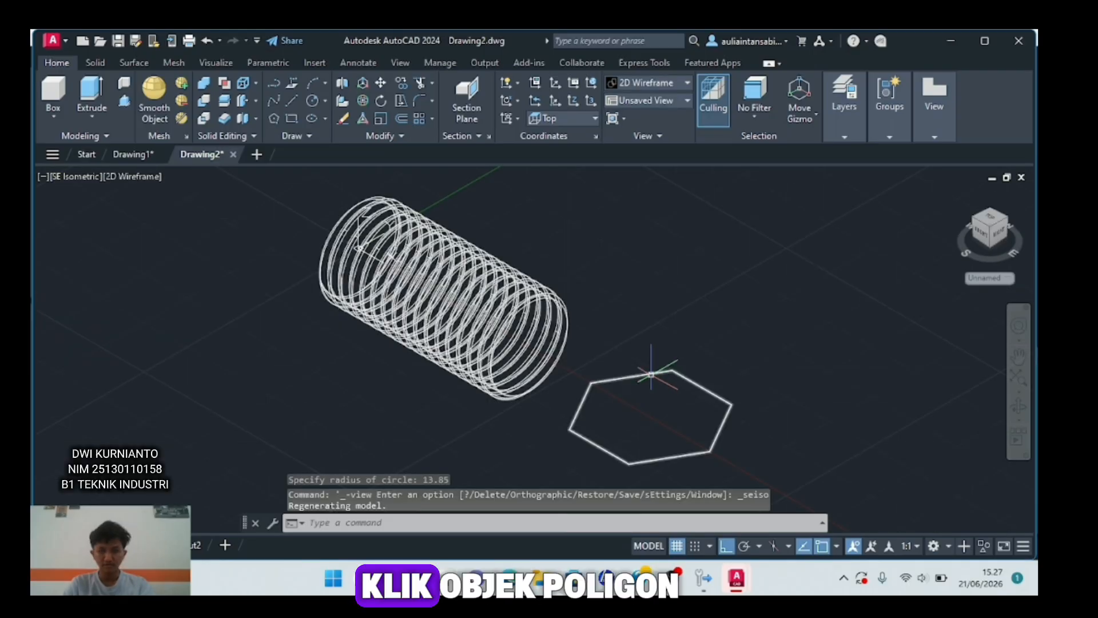
{"action": "left_click", "coordinate": [646, 379]}
{"action": "type", "text": "ext"}
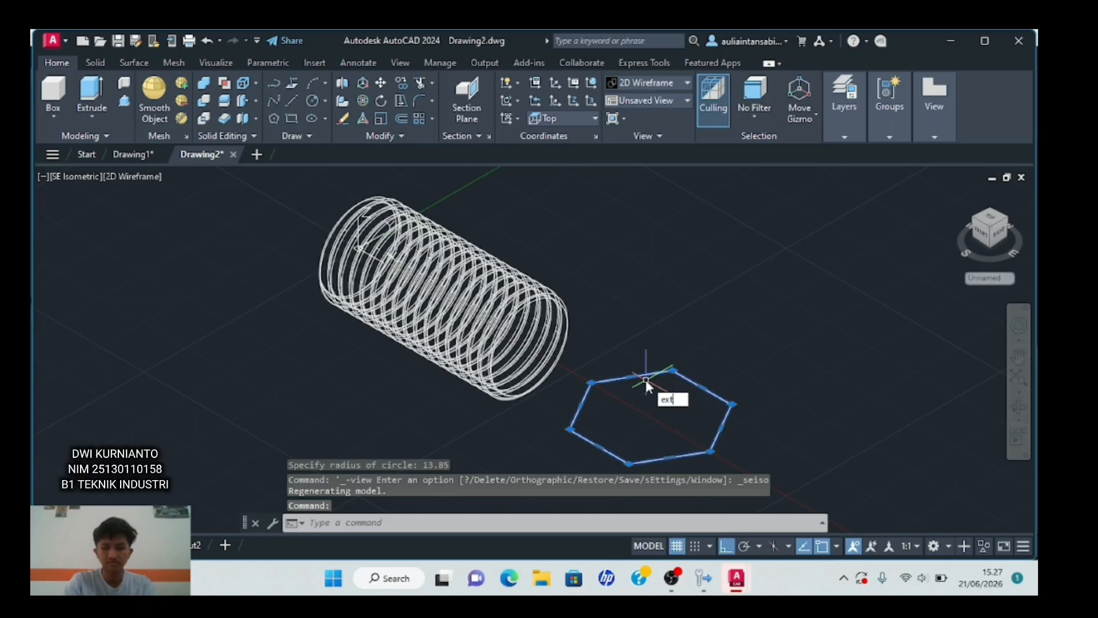
{"action": "key", "text": "Return"}
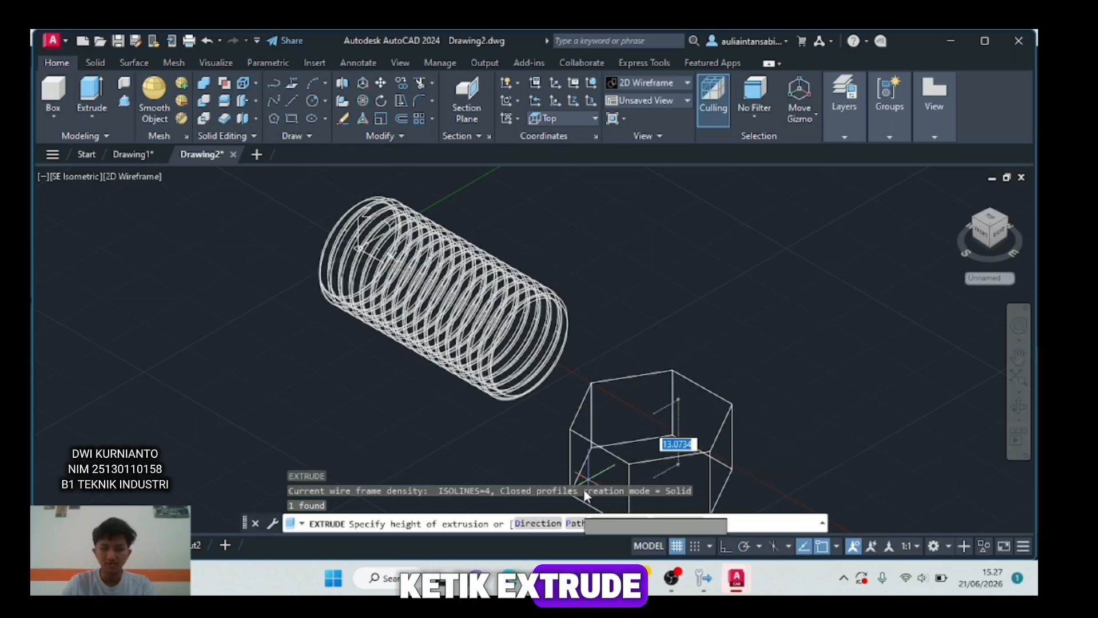
{"action": "type", "text": "10"}
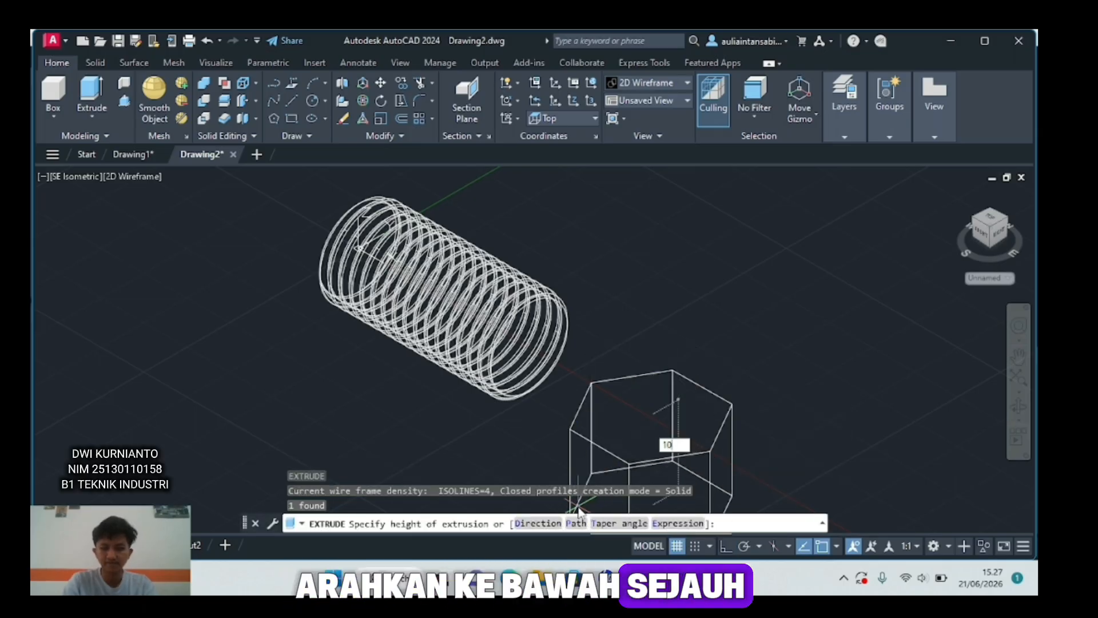
{"action": "key", "text": "Return"}
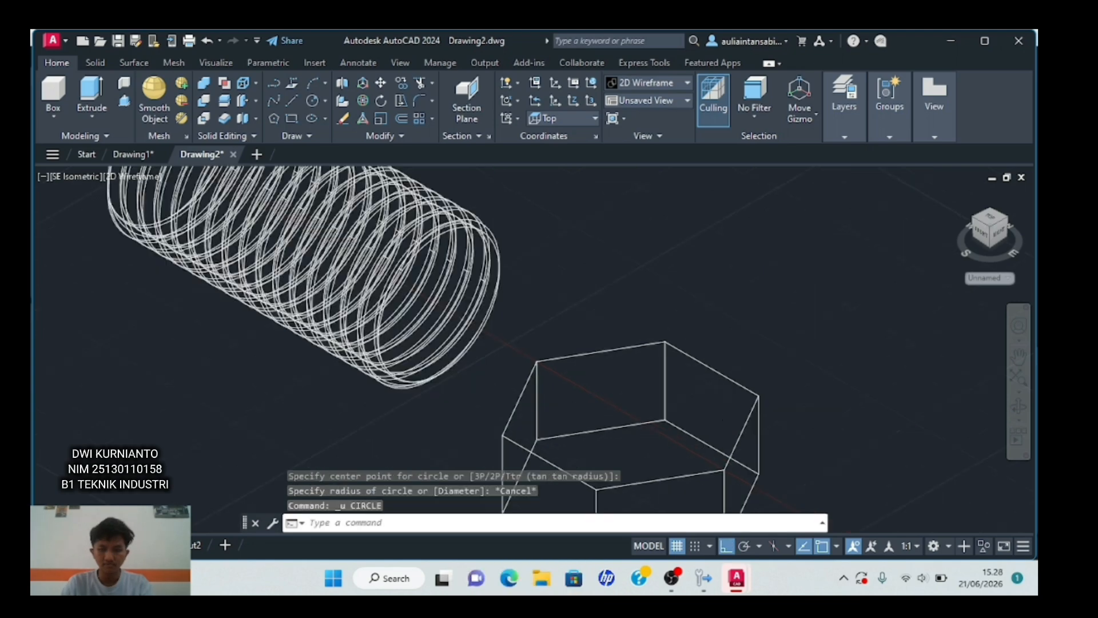
- Draw a two-point circle on the hexagonal prism's upper face, spanning the midpoints of two opposite edges
{"action": "middle_click_drag", "start_coordinate": [674, 433], "coordinate": [713, 376]}
{"action": "type", "text": "c"}
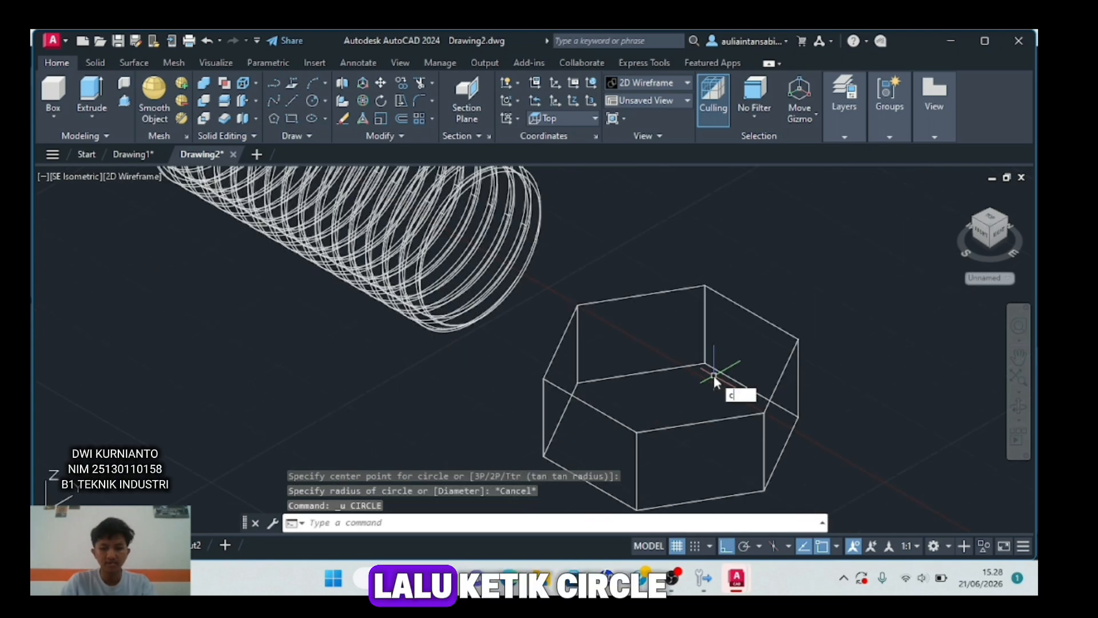
{"action": "key", "text": "Return"}
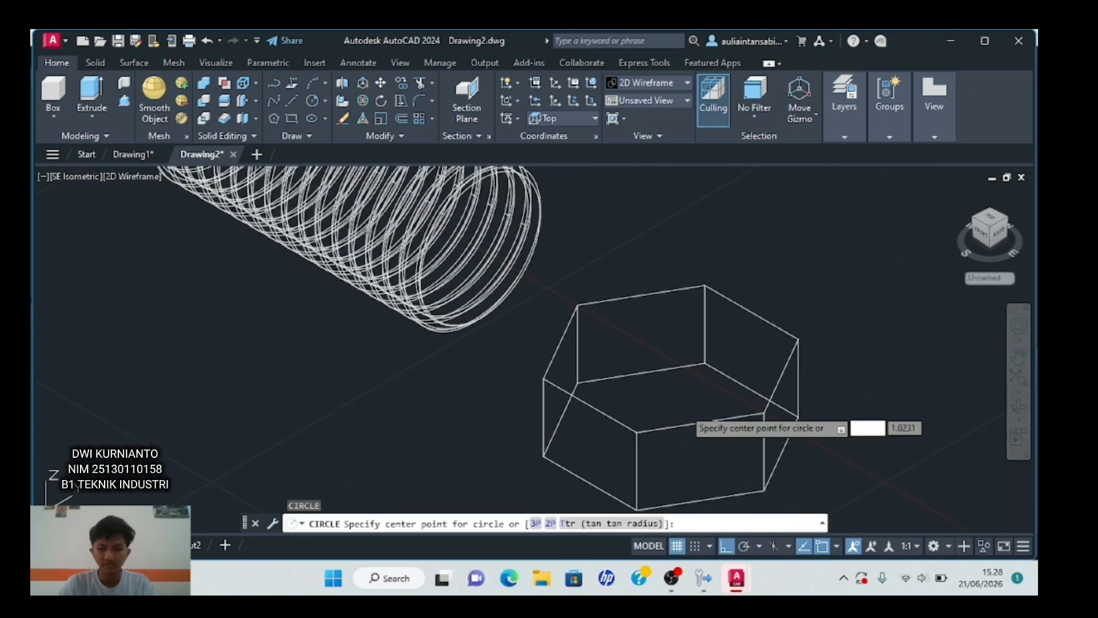
{"action": "left_click", "coordinate": [550, 524]}
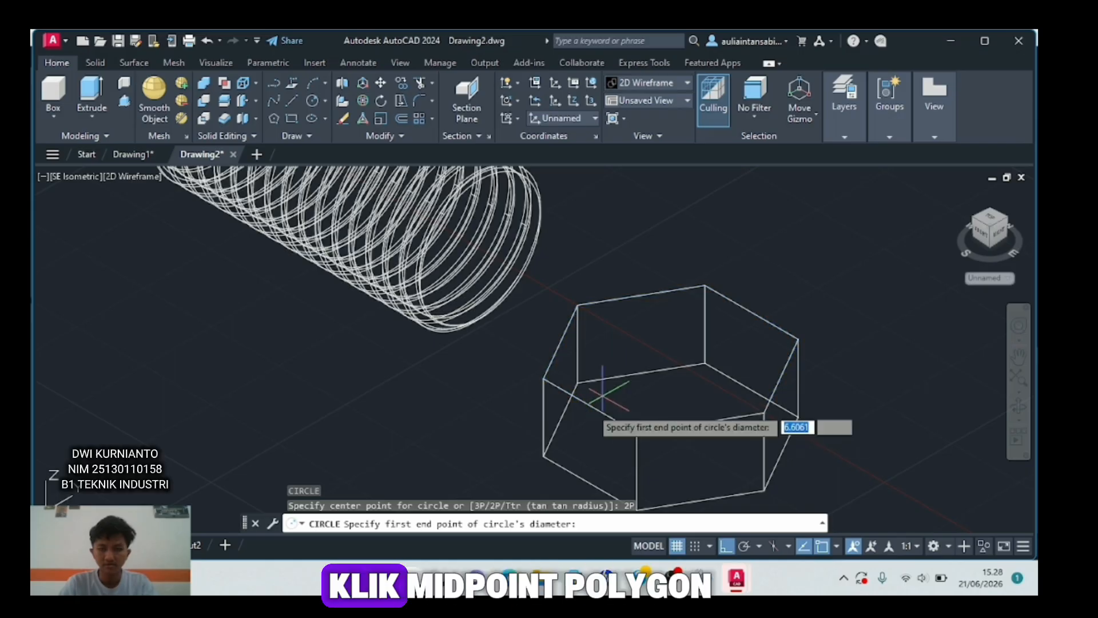
{"action": "scroll", "coordinate": [601, 388], "scroll_direction": "up", "scroll_amount": 4}
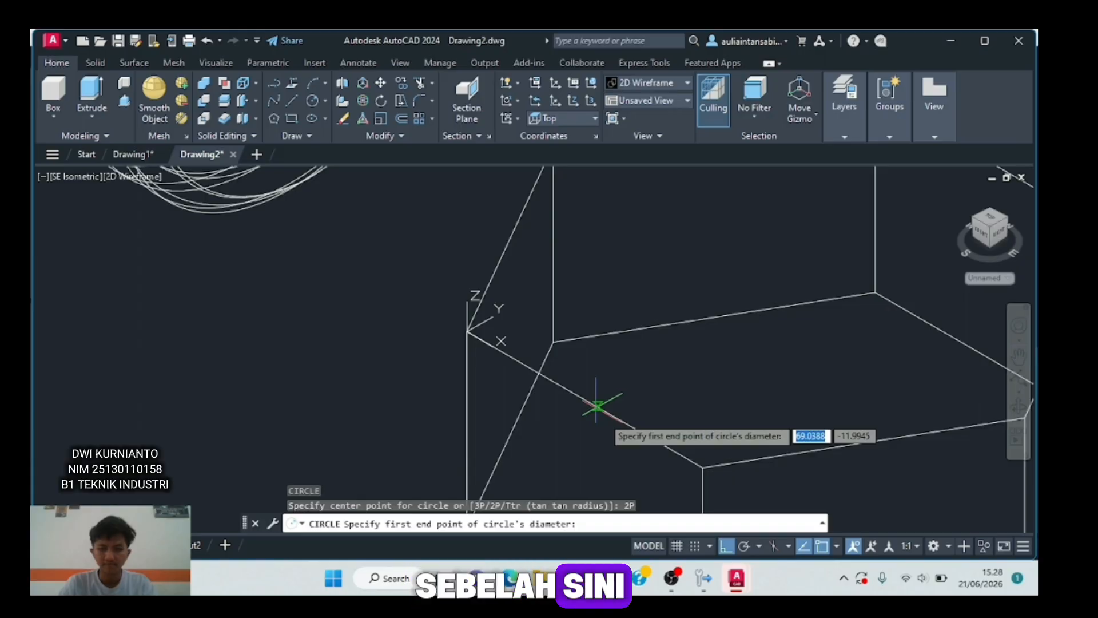
{"action": "left_click", "coordinate": [596, 406]}
{"action": "scroll", "coordinate": [596, 406], "scroll_direction": "down", "scroll_amount": 3}
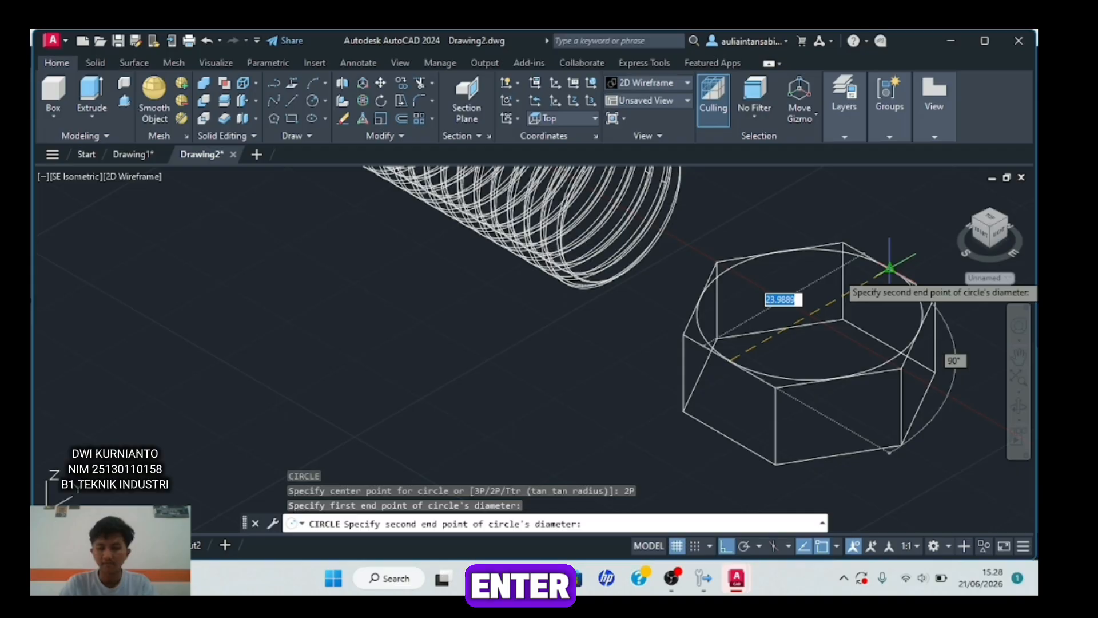
{"action": "key", "text": "Return"}
- Extrude the circle on the hexagon's upper face 10 downward with a taper angle of -45
{"action": "scroll", "coordinate": [890, 268], "scroll_direction": "down", "scroll_amount": 3}
{"action": "type", "text": "Ex"}
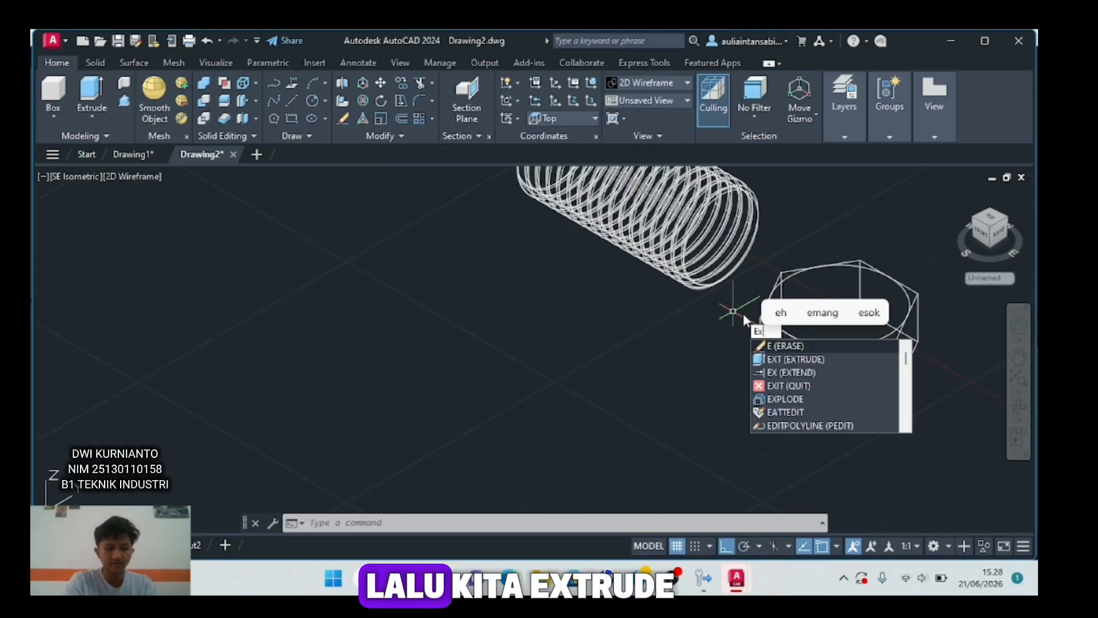
{"action": "type", "text": "t"}
{"action": "key", "text": "Return"}
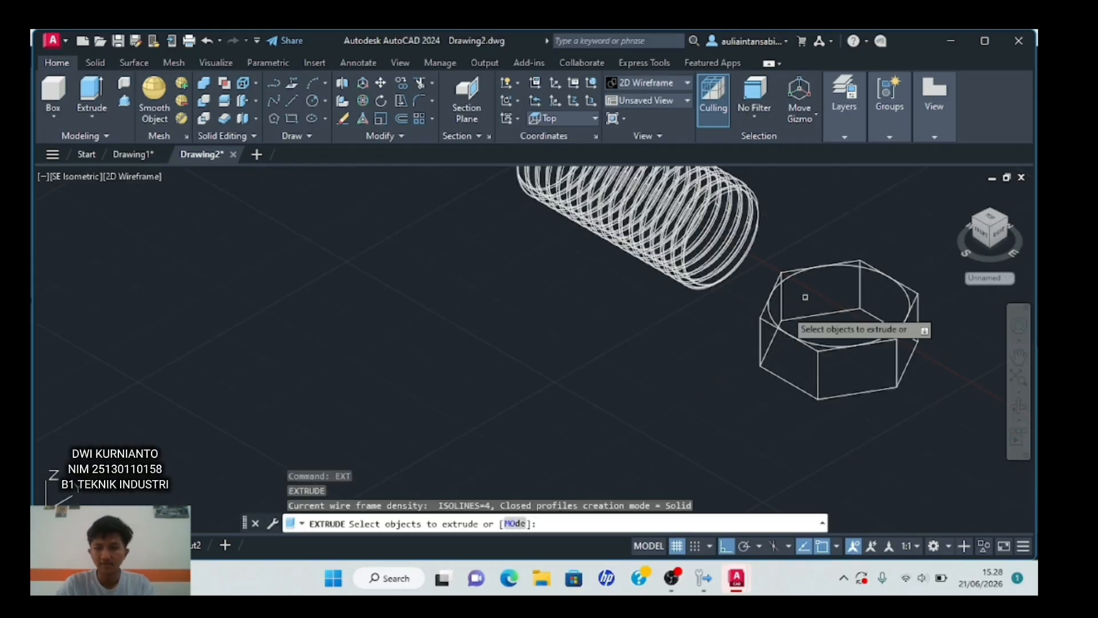
{"action": "left_click", "coordinate": [791, 278]}
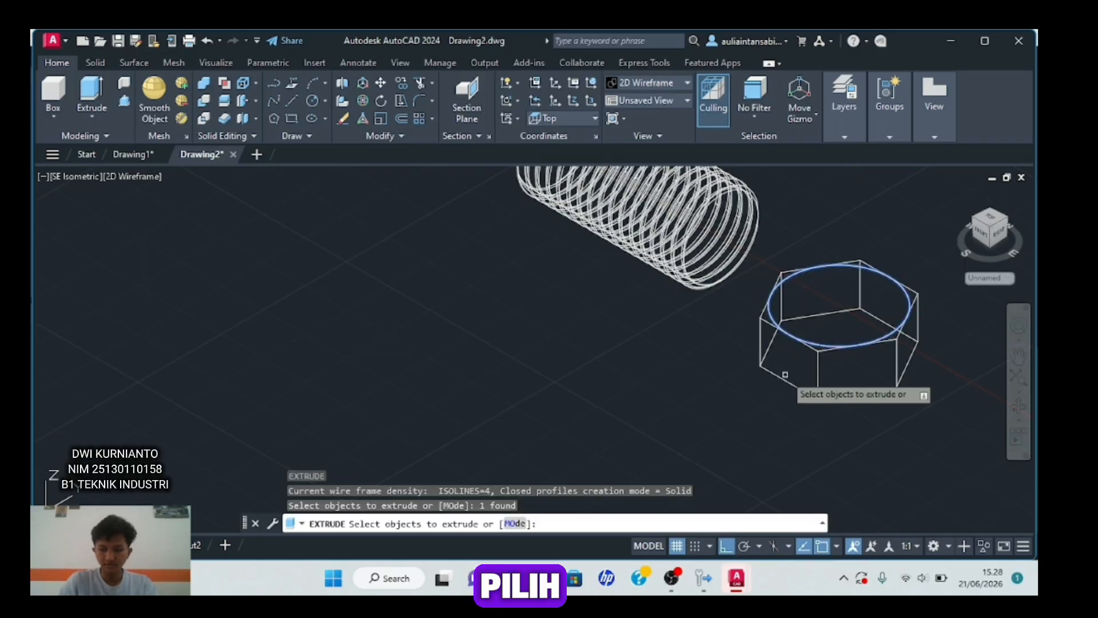
{"action": "key", "text": "Return"}
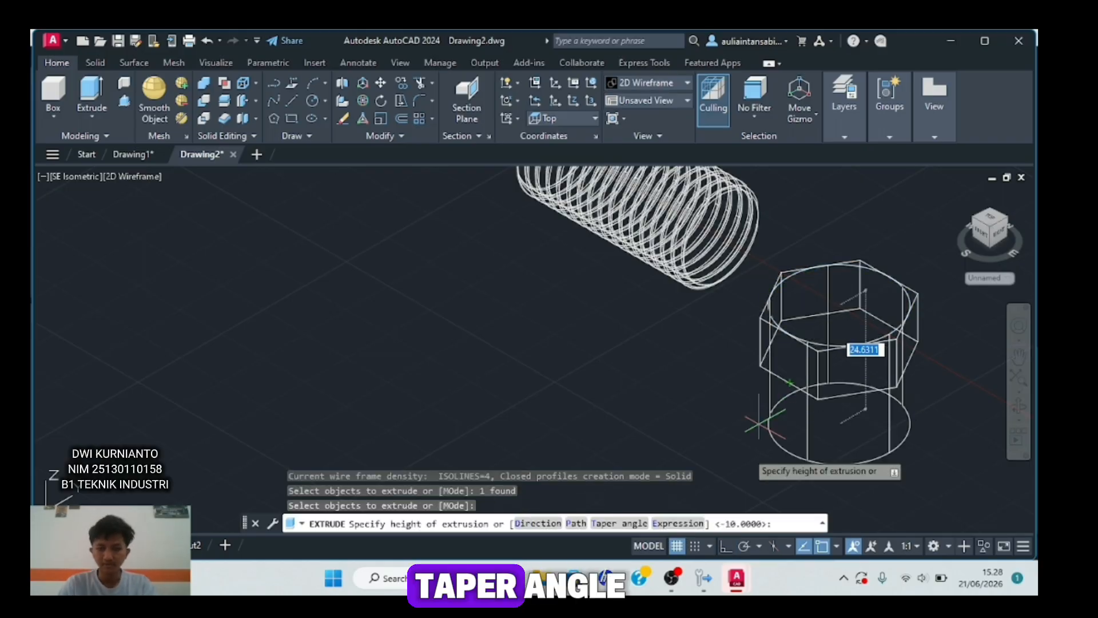
{"action": "left_click", "coordinate": [617, 533]}
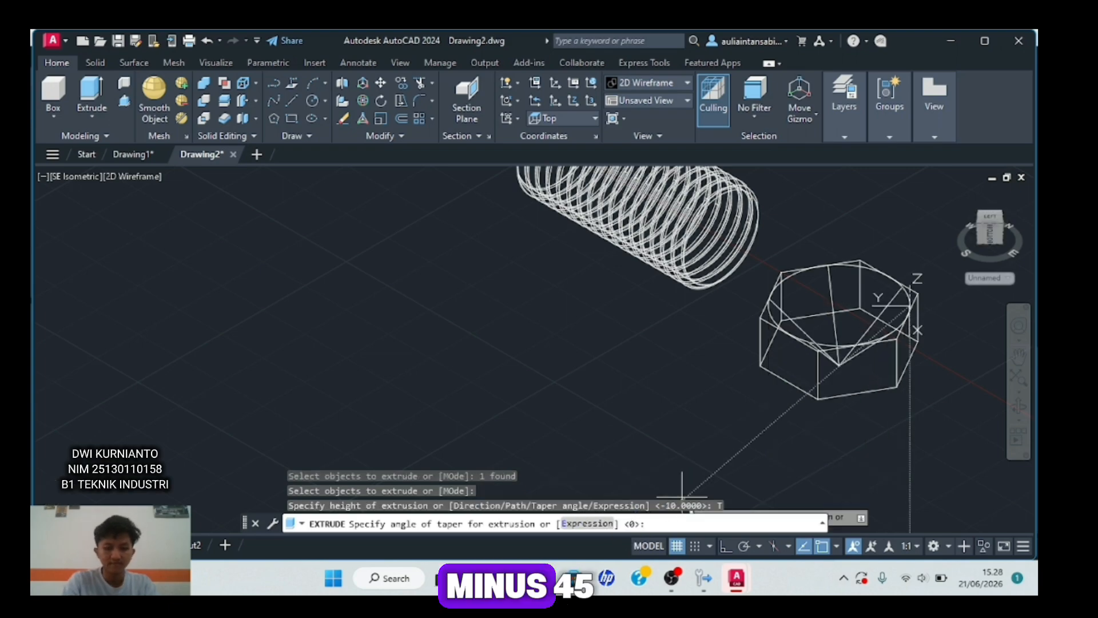
{"action": "type", "text": "-45"}
{"action": "key", "text": "Return"}
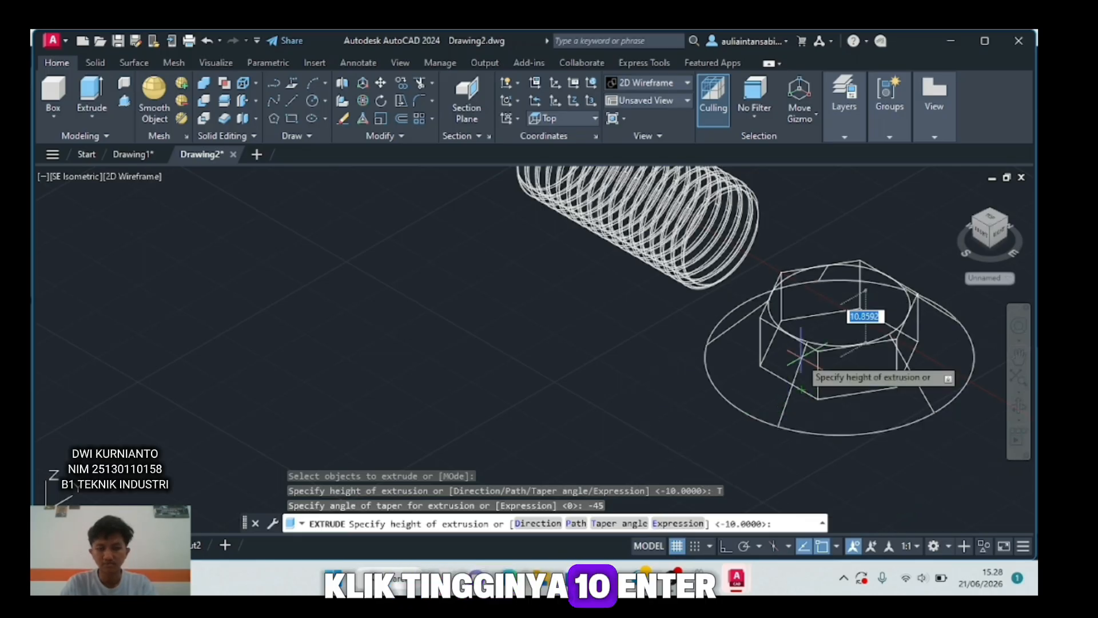
{"action": "type", "text": "1"}
{"action": "key", "text": "Return"}
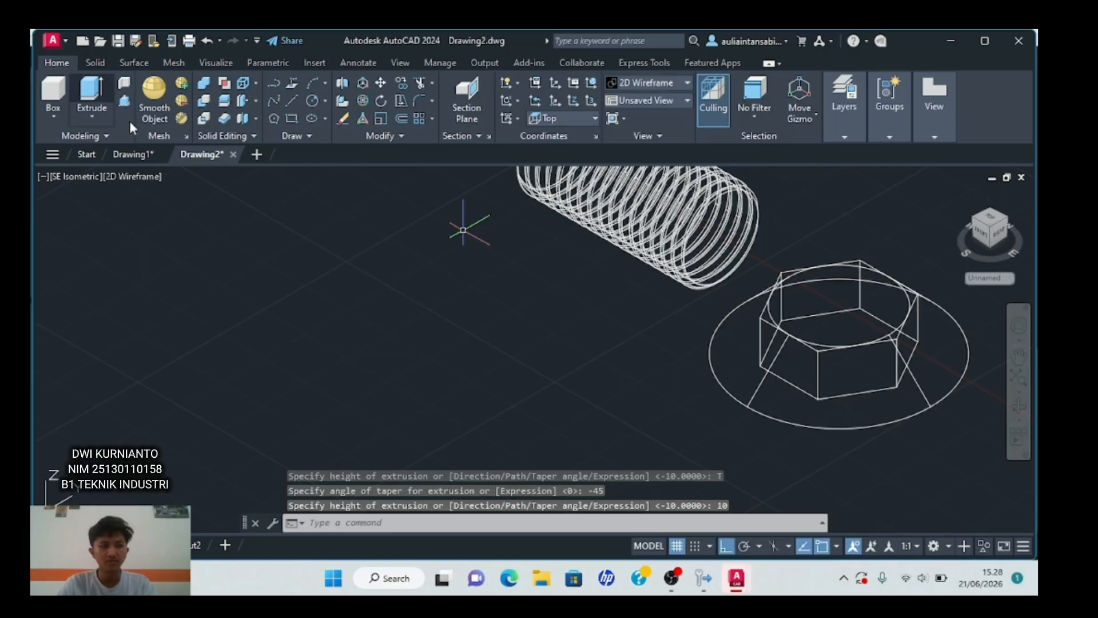
- Switch the visual style to Conceptual and intersect the tapered solid with the hexagonal prism to form the chamfered bolt head
{"action": "left_click", "coordinate": [135, 176]}
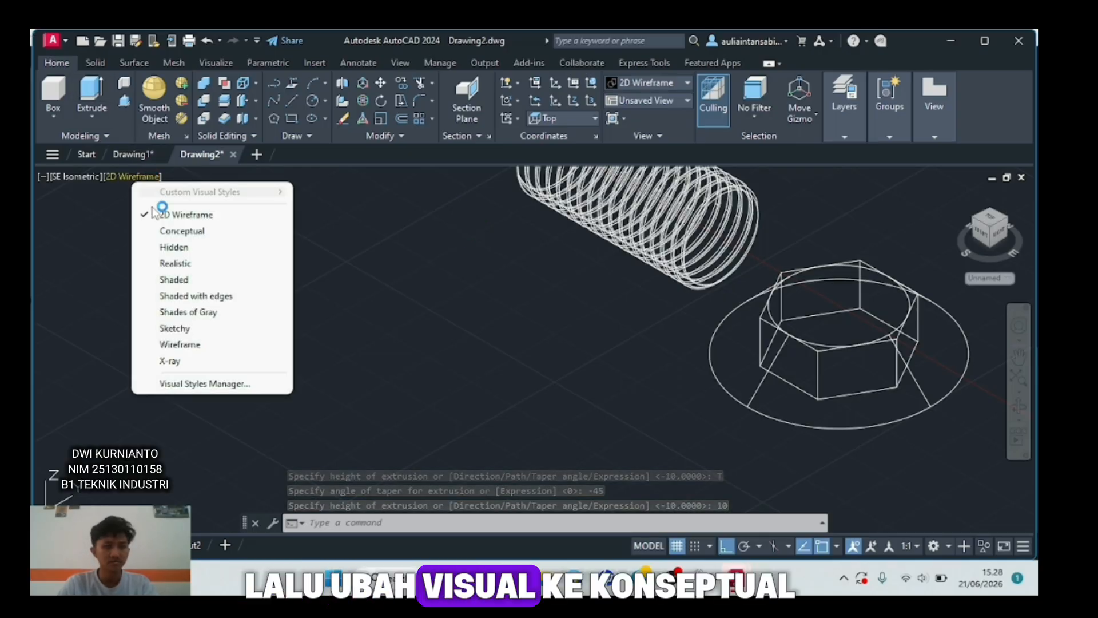
{"action": "left_click", "coordinate": [196, 231]}
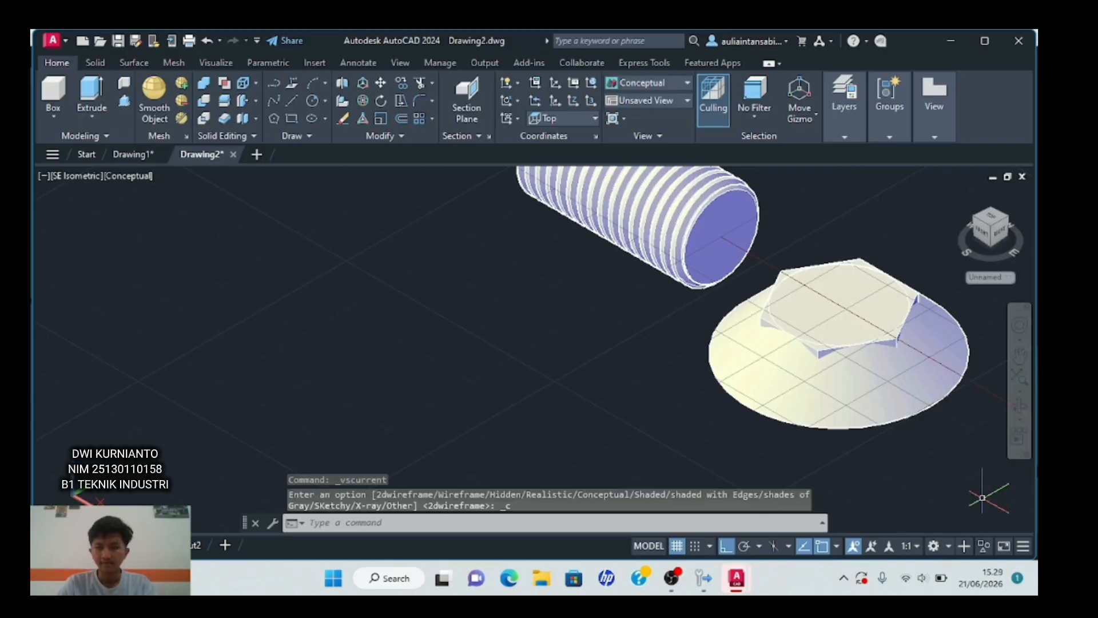
{"action": "type", "text": "i"}
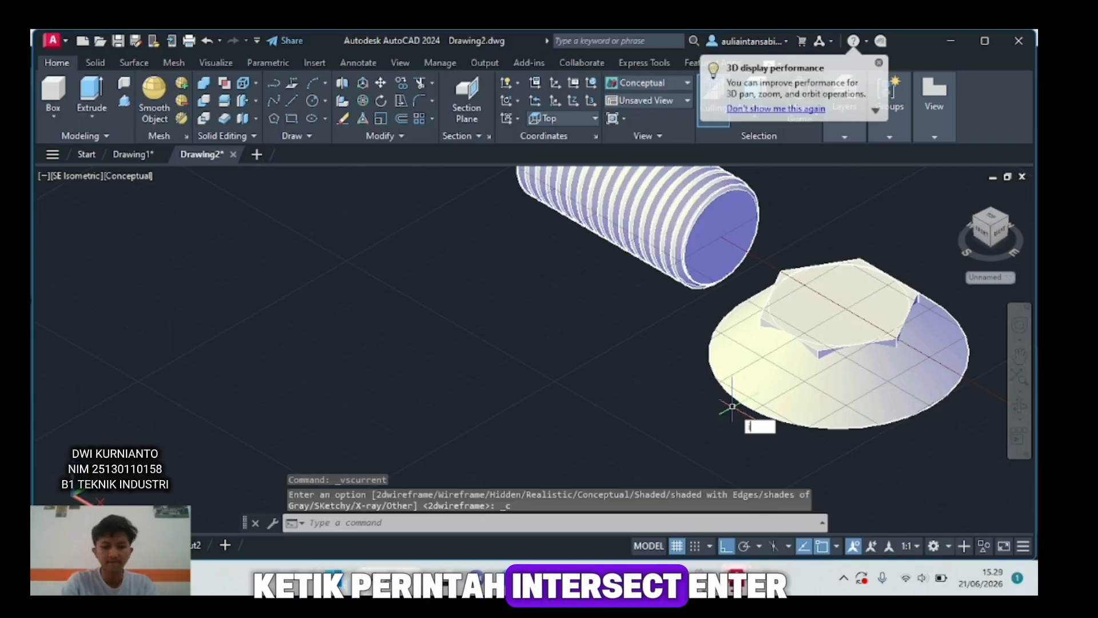
{"action": "type", "text": "nter"}
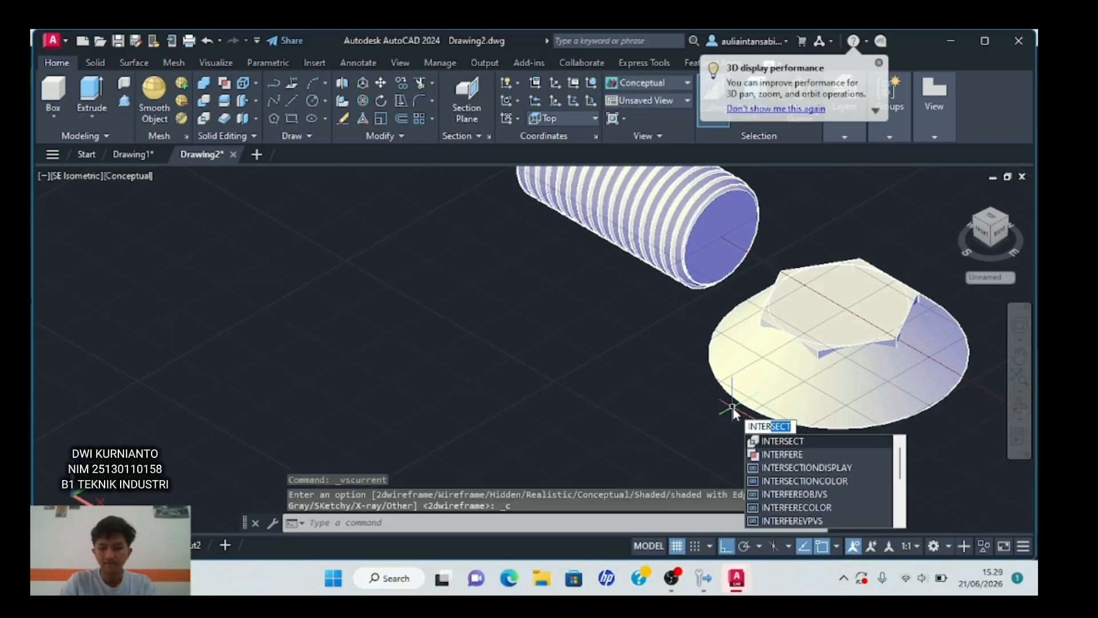
{"action": "key", "text": "Return"}
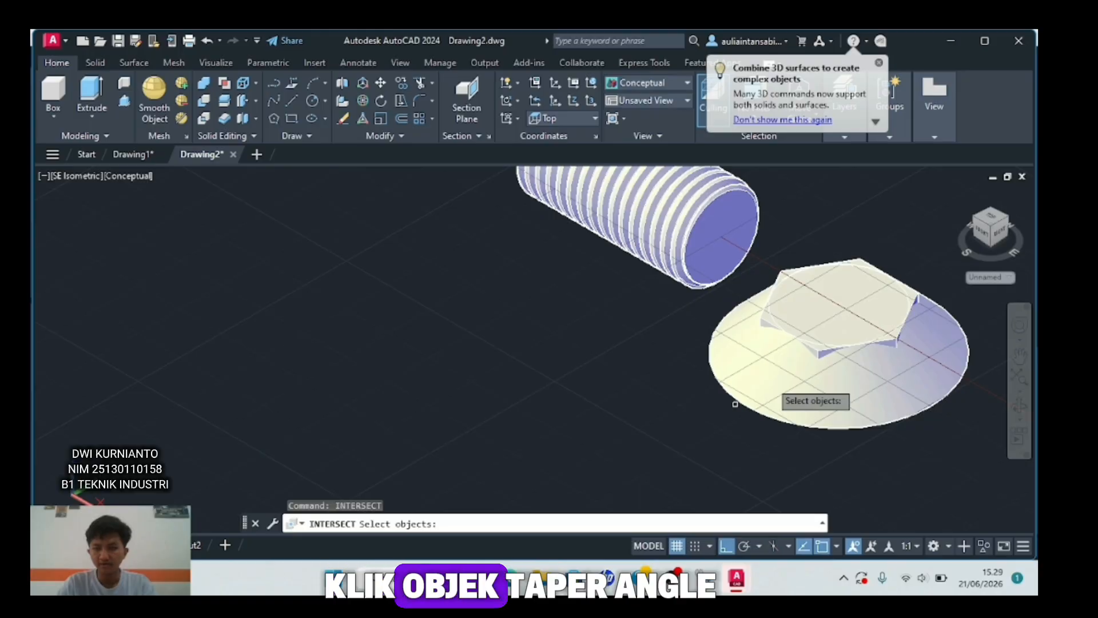
{"action": "left_click", "coordinate": [785, 378]}
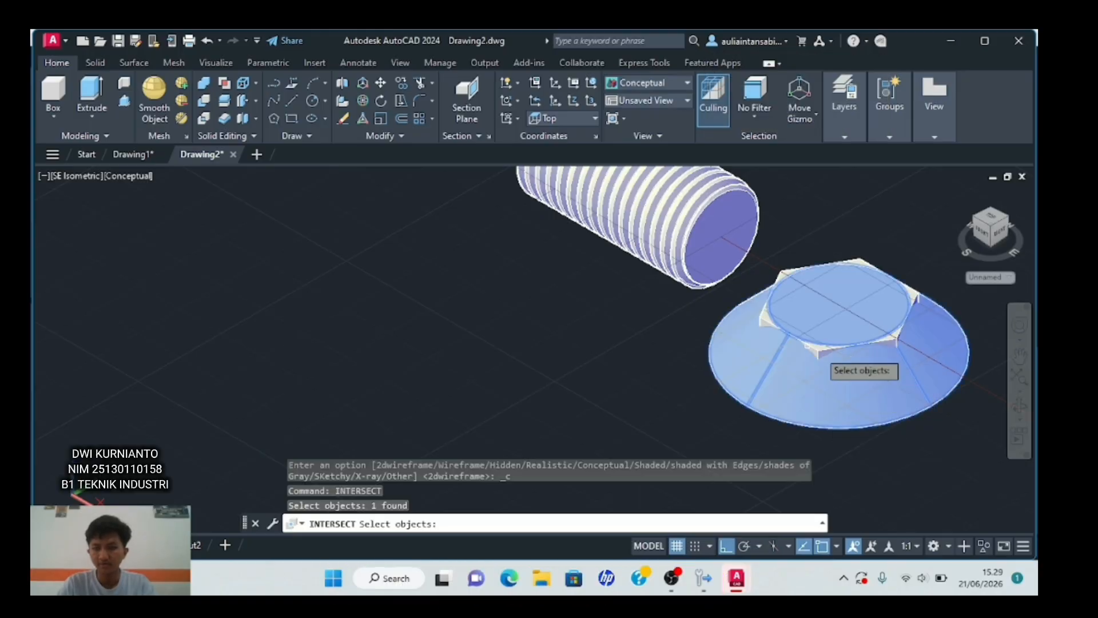
{"action": "left_click", "coordinate": [824, 350]}
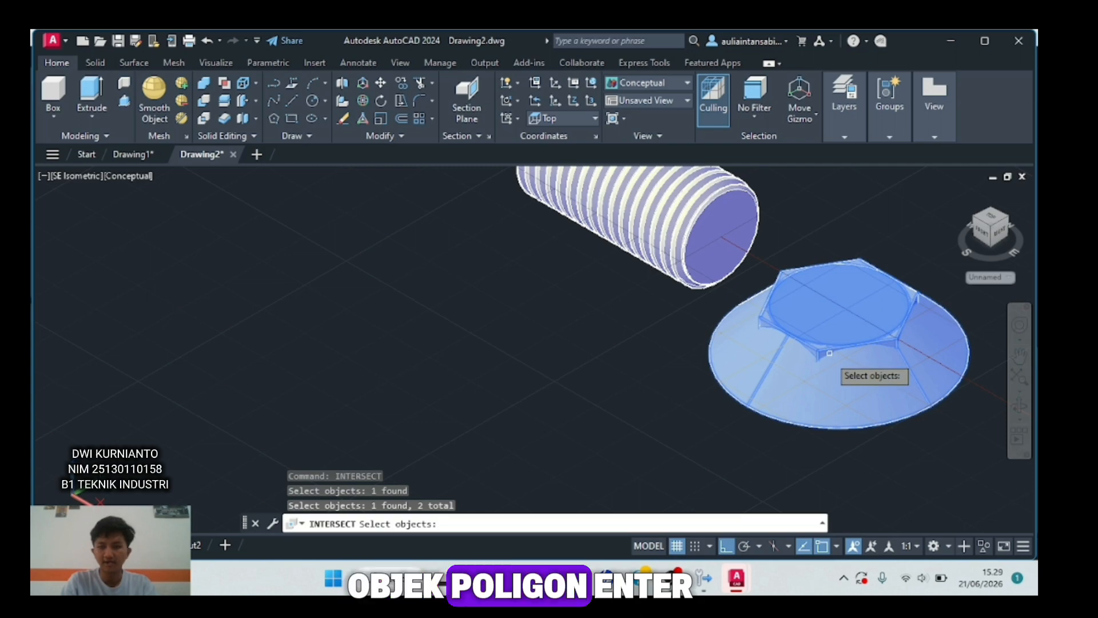
{"action": "key", "text": "Return"}
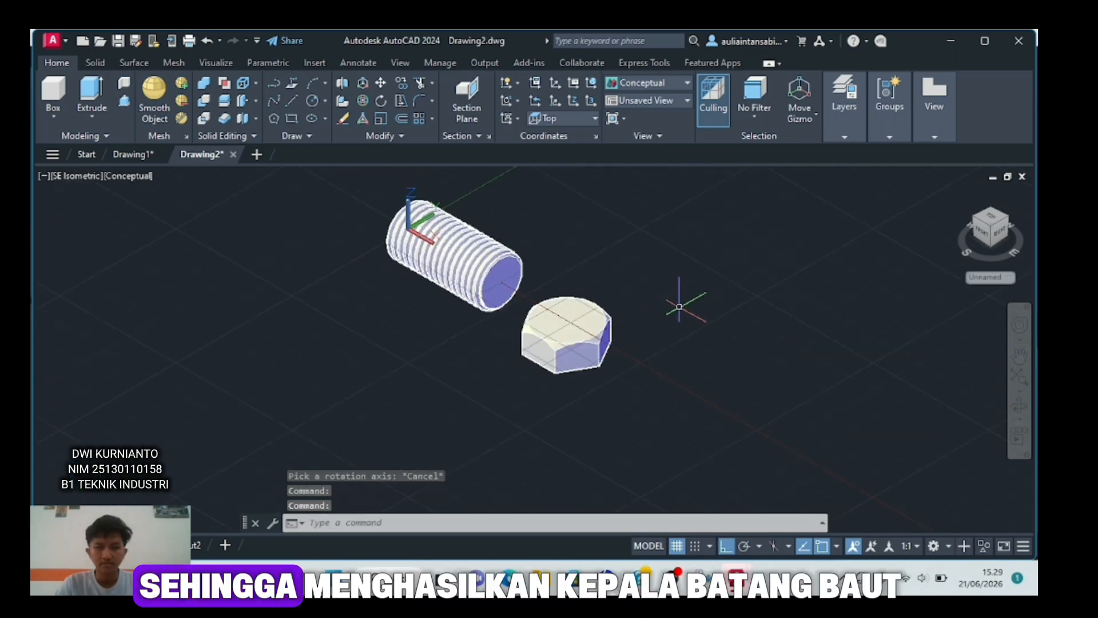
- Rotate the bolt head 90° in 3D about the green Y axis so its chamfered face points away from the shank
{"action": "type", "text": "3DROTATE"}
{"action": "key", "text": "Return"}
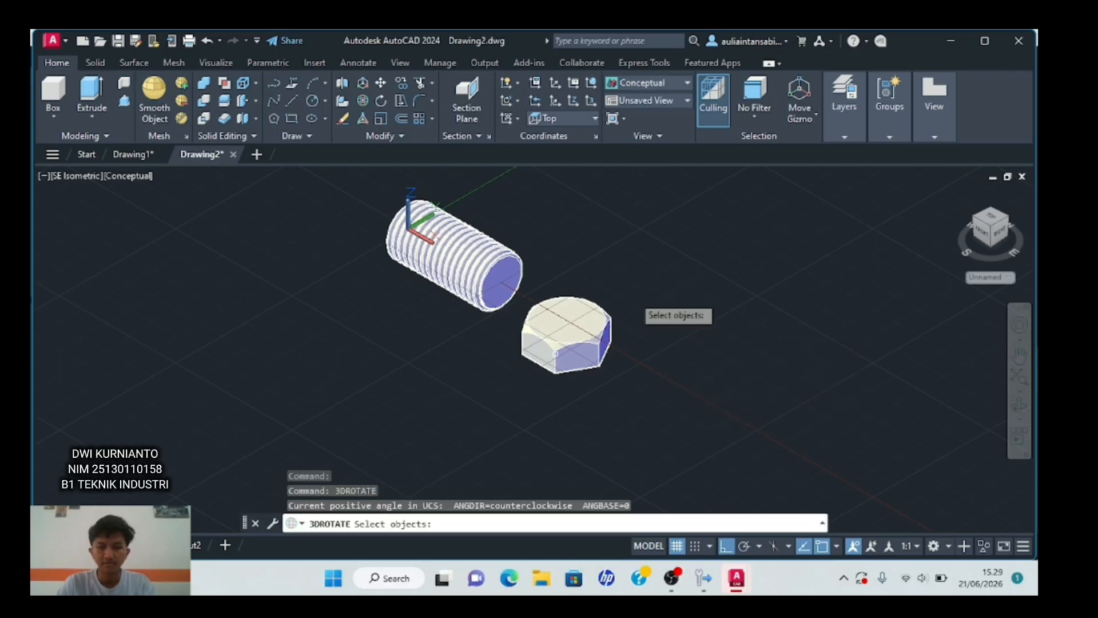
{"action": "left_click", "coordinate": [570, 317]}
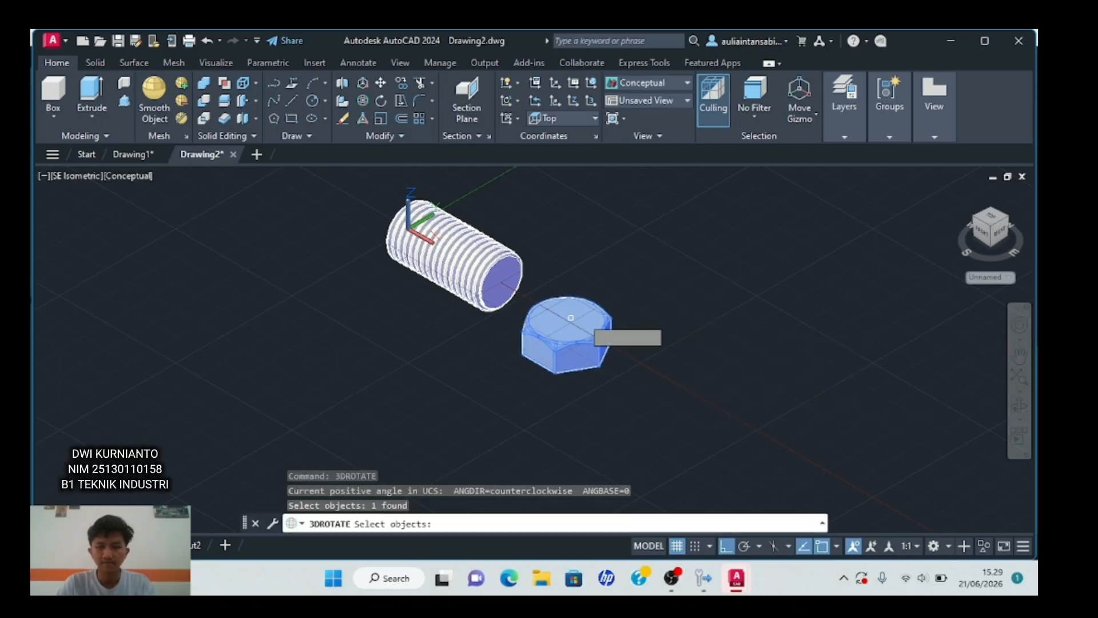
{"action": "key", "text": "Return"}
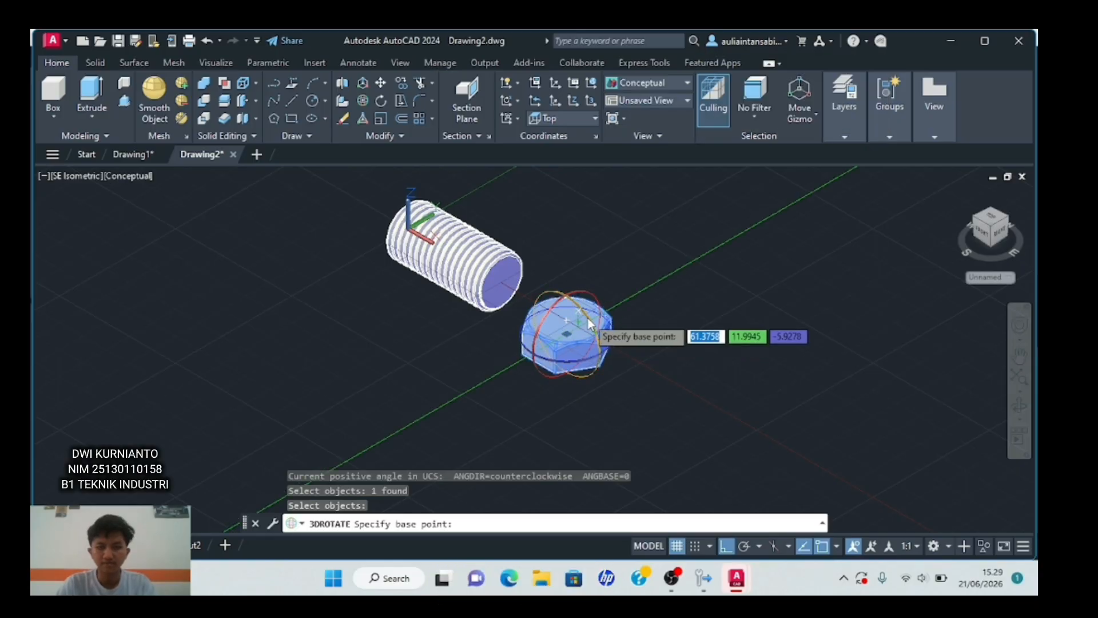
{"action": "left_click", "coordinate": [598, 306]}
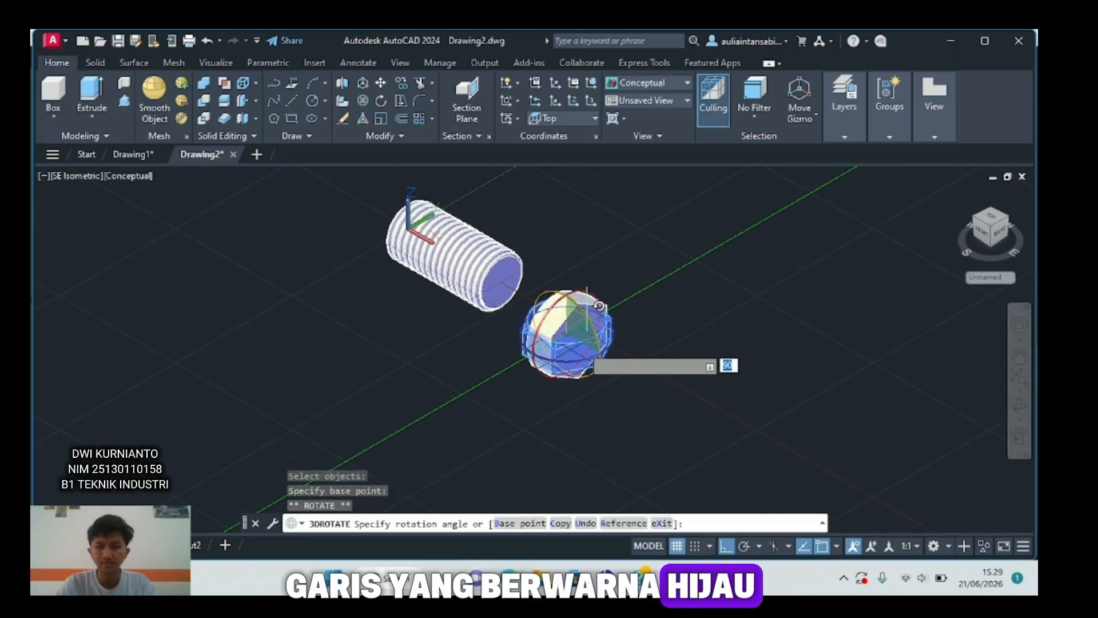
{"action": "left_click", "coordinate": [540, 469]}
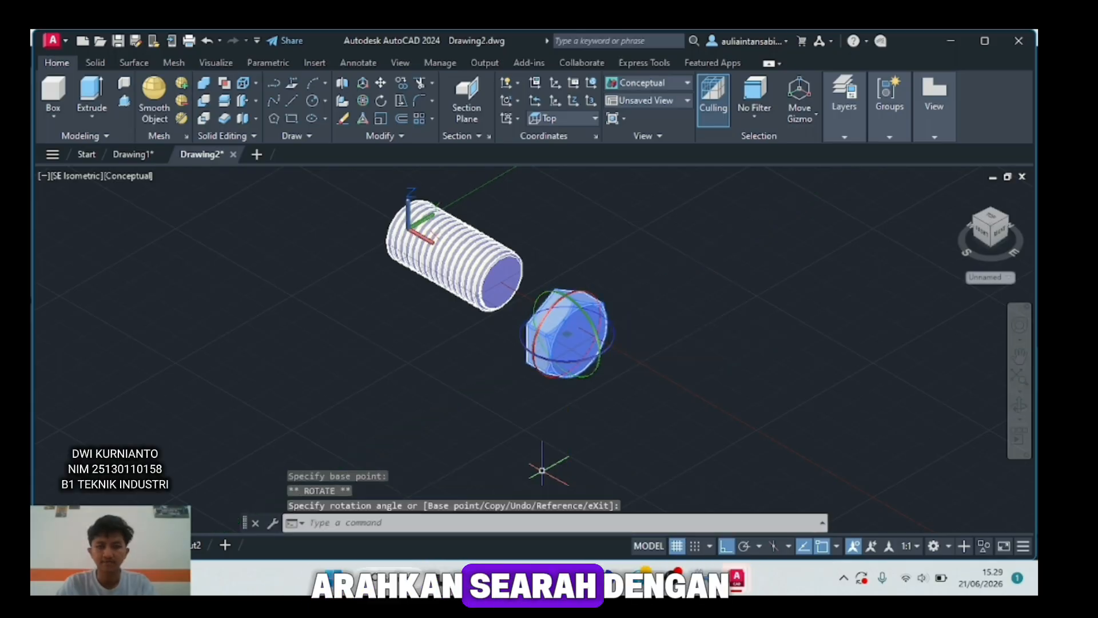
{"action": "left_click", "coordinate": [562, 380]}
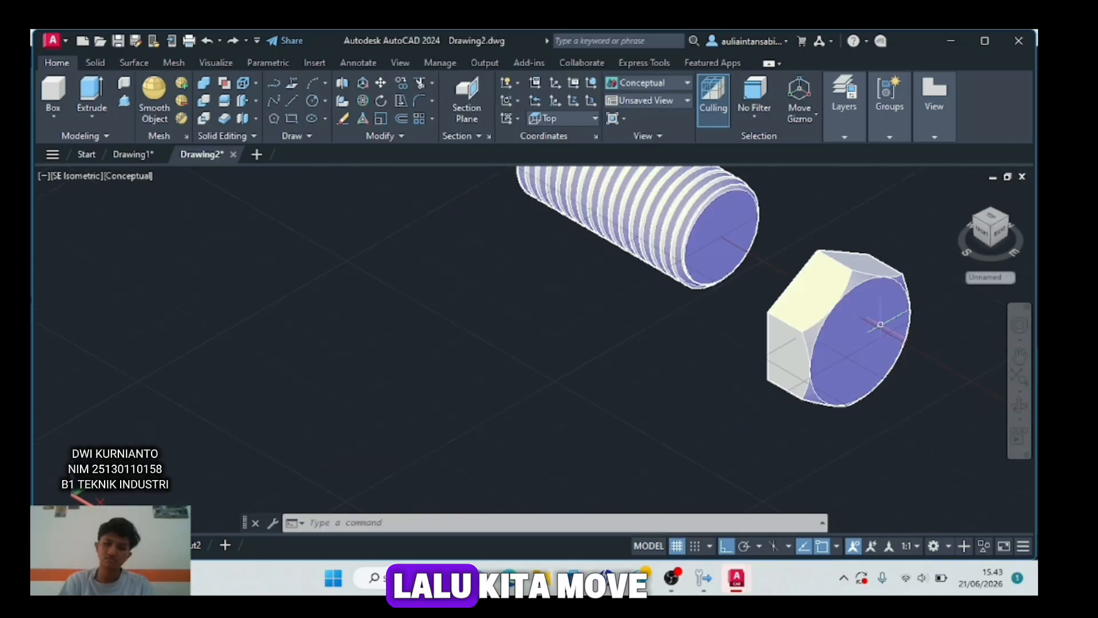
- Move the bolt head from the centre of its chamfered round face to the centre of the shank's near end face
{"action": "left_click", "coordinate": [906, 362]}
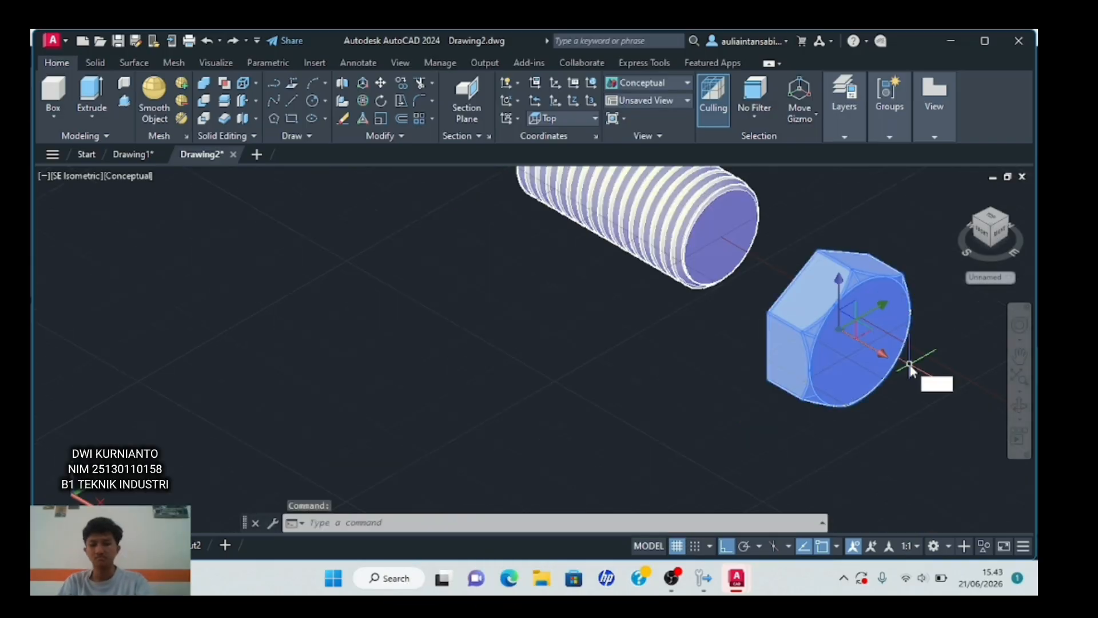
{"action": "type", "text": "m"}
{"action": "key", "text": "Return"}
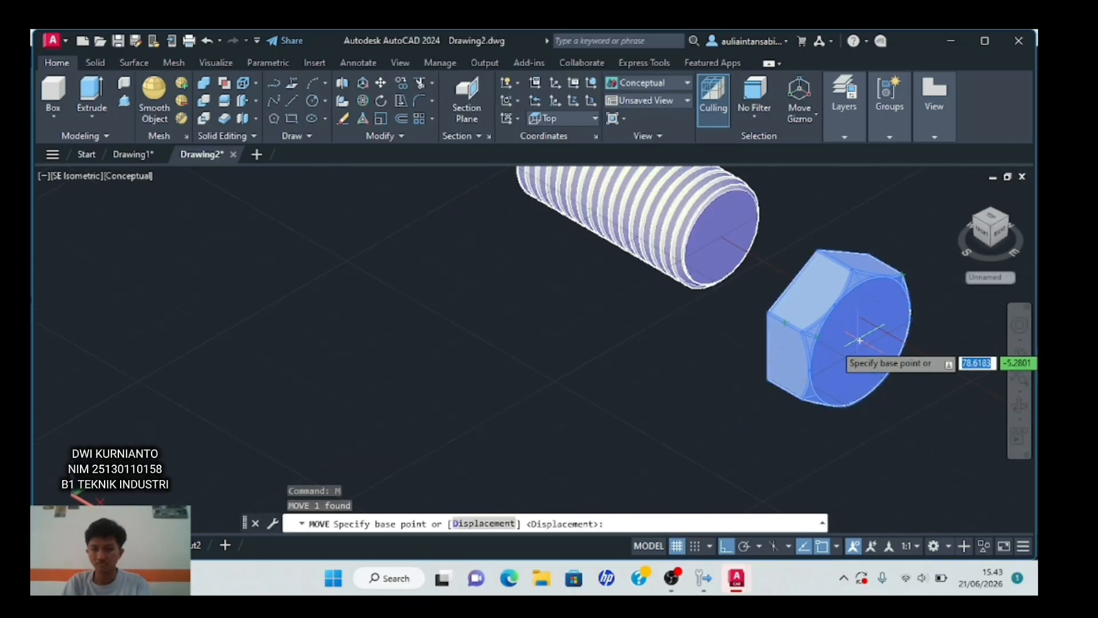
{"action": "left_click", "coordinate": [859, 341]}
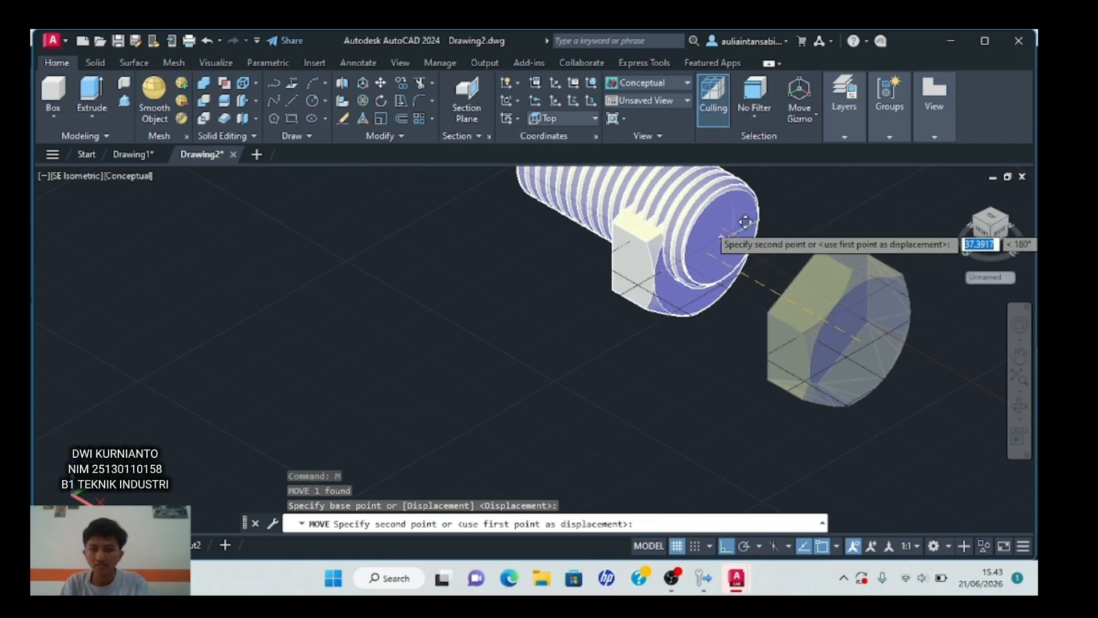
{"action": "left_click", "coordinate": [723, 235]}
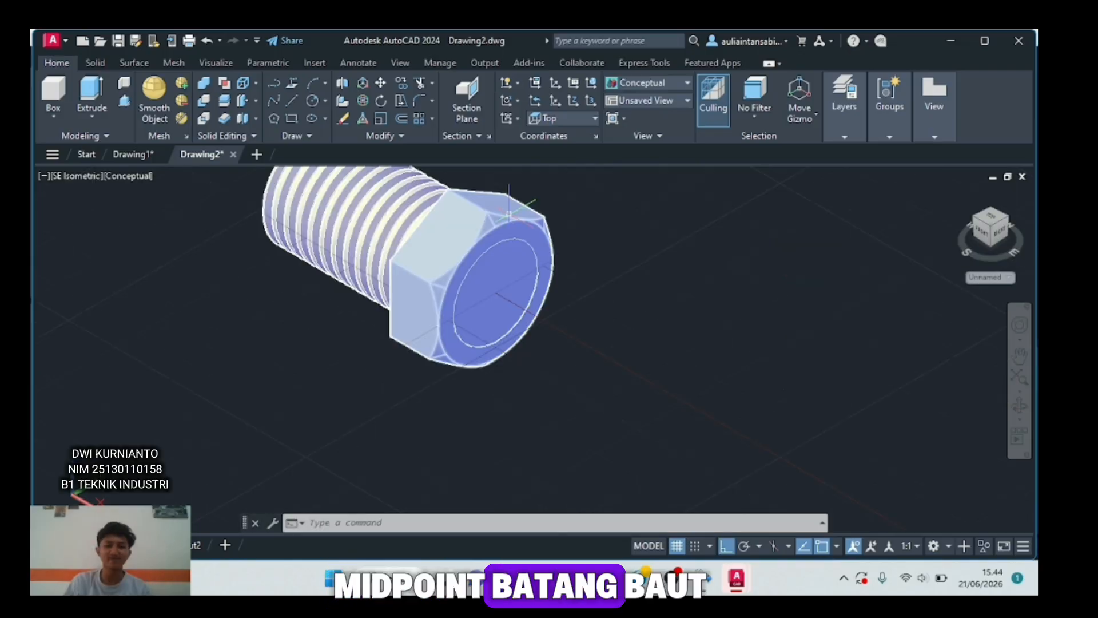
- Move the bolt head 10 outward along the shank's axis, using its upper corner as the base point
{"action": "left_click", "coordinate": [510, 215]}
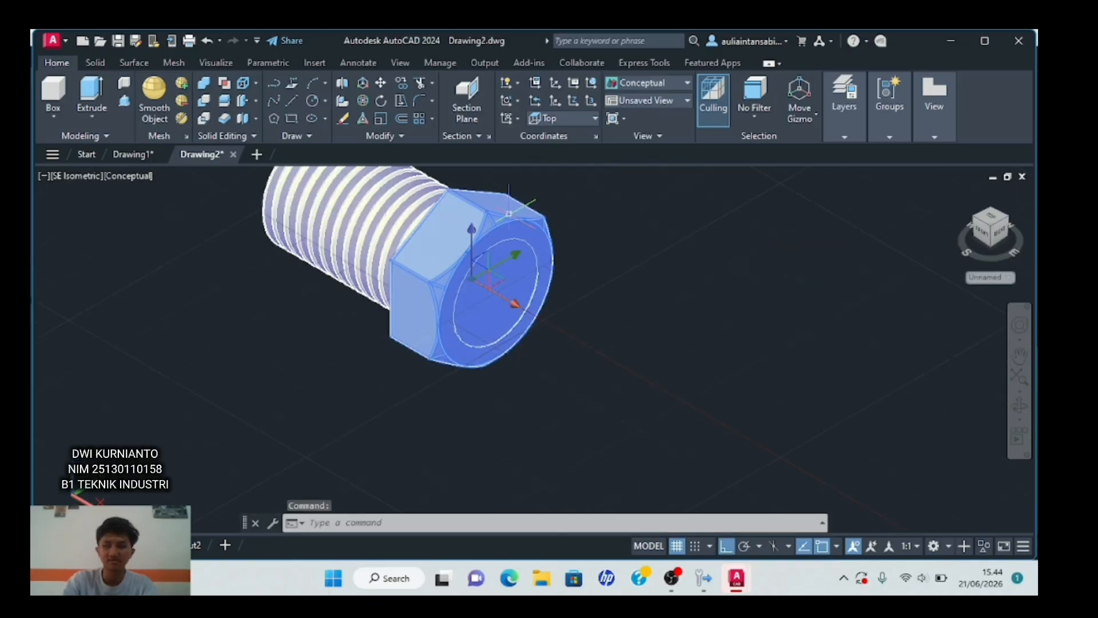
{"action": "type", "text": "m"}
{"action": "key", "text": "Return"}
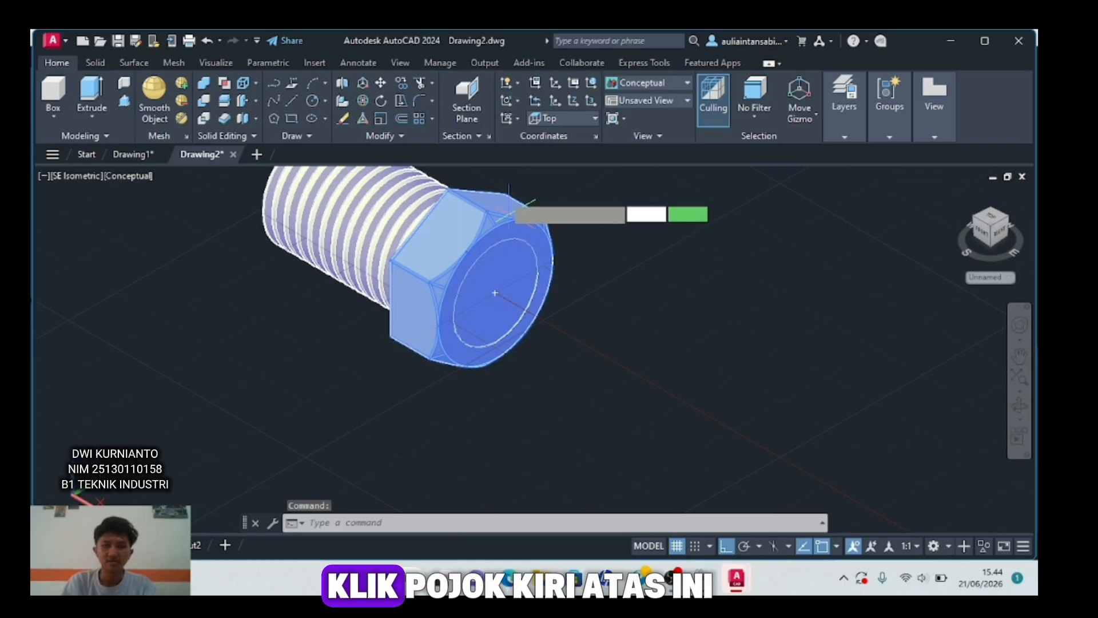
{"action": "left_click", "coordinate": [506, 192]}
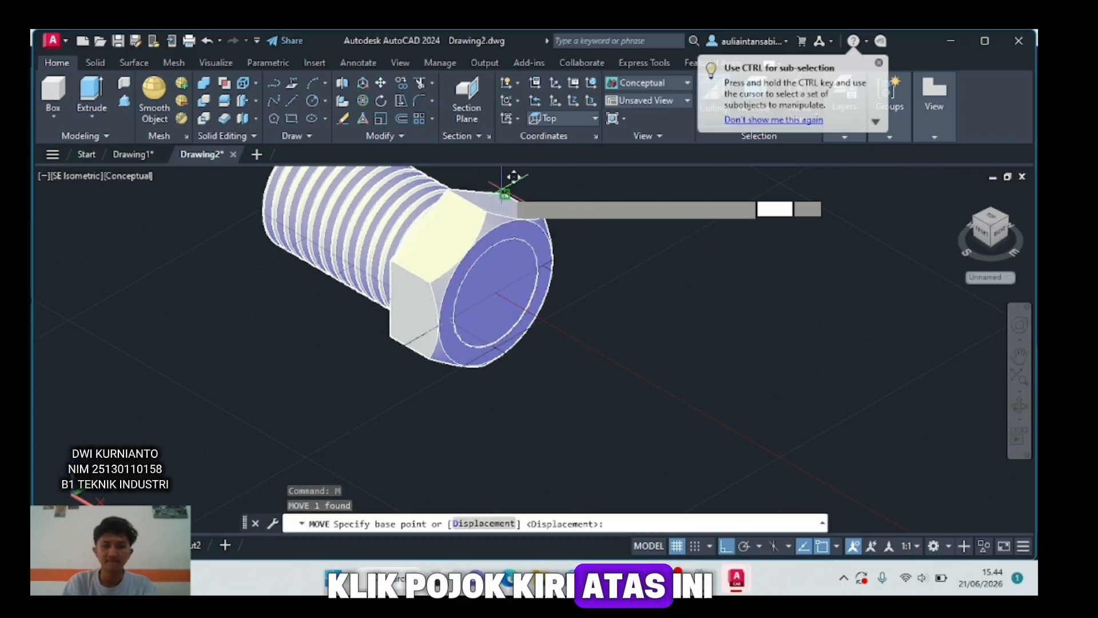
{"action": "type", "text": "10"}
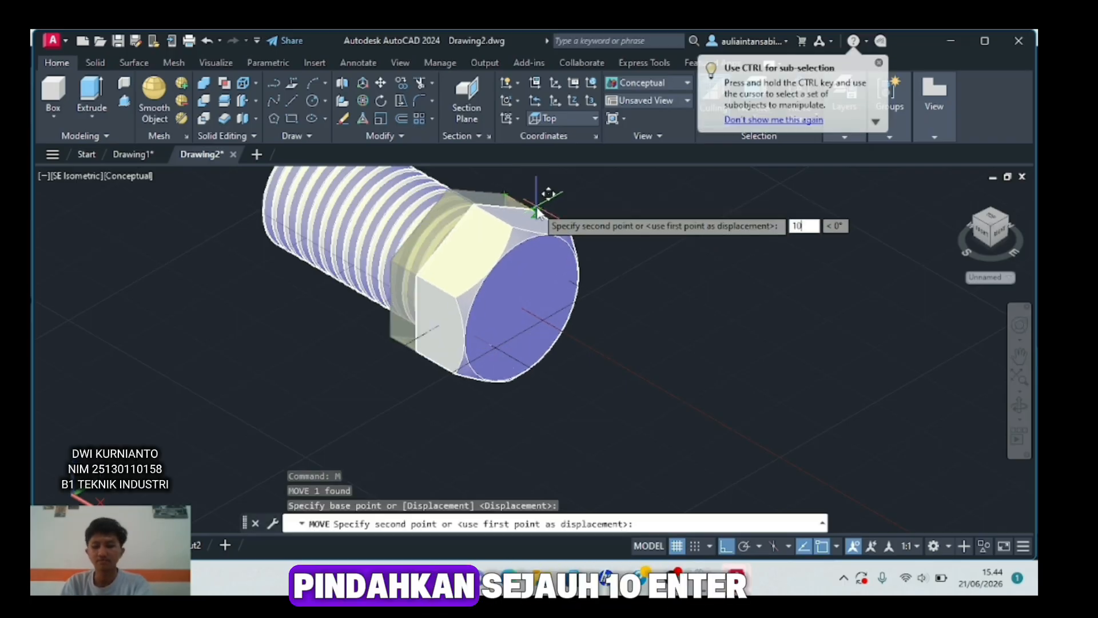
{"action": "key", "text": "Return"}
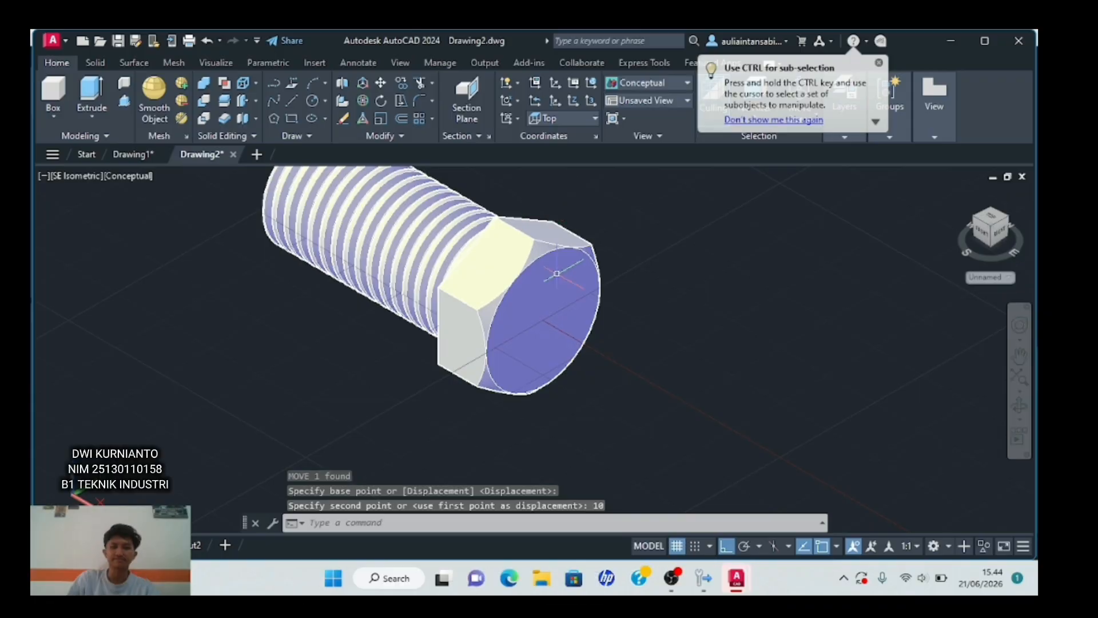
- Switch the visual style to Realistic and inspect the finished bolt
{"action": "scroll", "coordinate": [536, 204], "scroll_direction": "down", "scroll_amount": 2}
{"action": "left_click", "coordinate": [147, 180]}
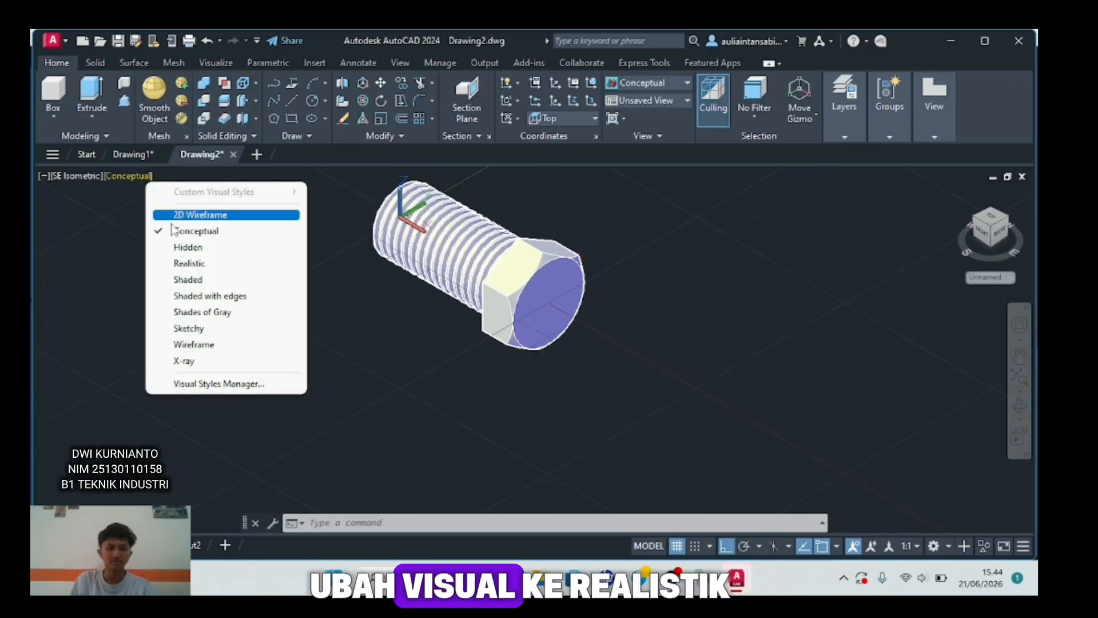
{"action": "left_click", "coordinate": [194, 263]}
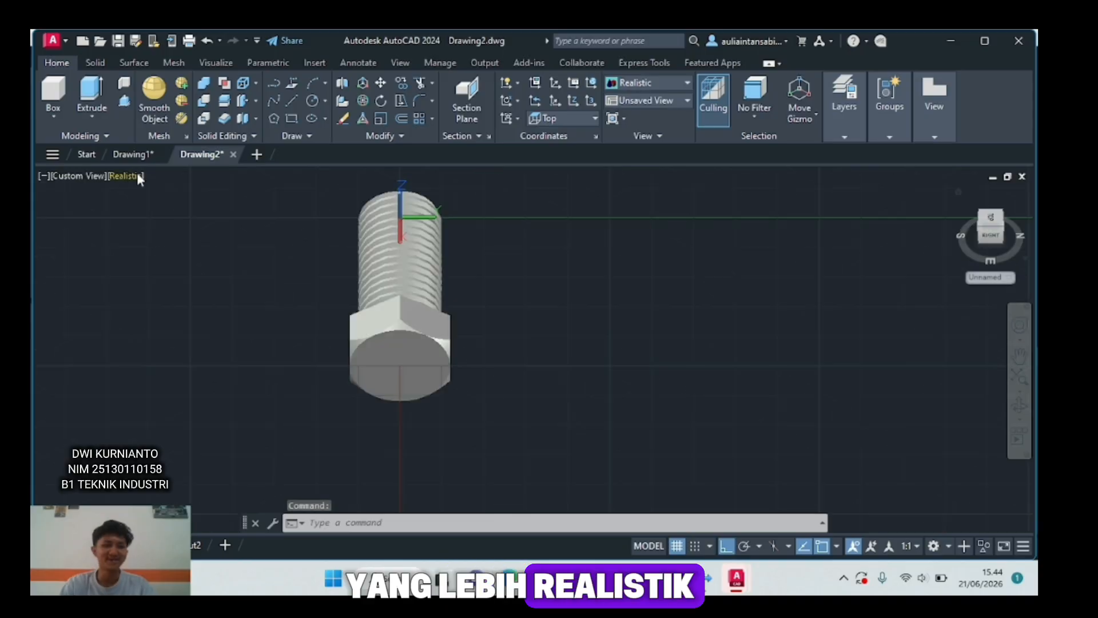
- Set the visual style to 2D Wireframe and the view to SW Isometric
{"action": "left_click", "coordinate": [136, 176]}
{"action": "left_click", "coordinate": [172, 215]}
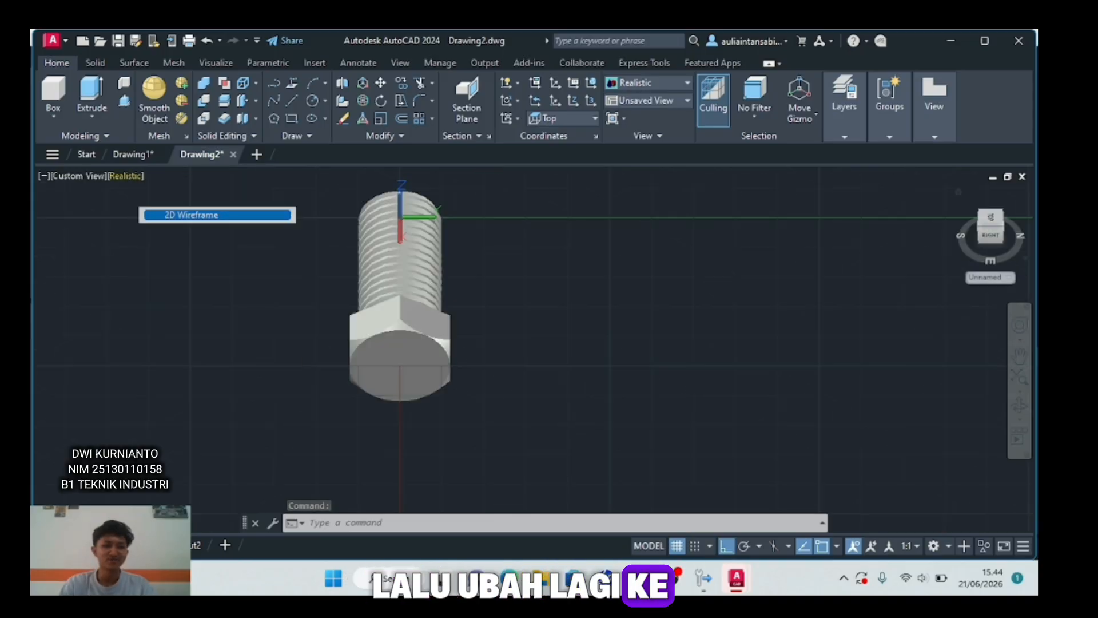
{"action": "left_click", "coordinate": [52, 175]}
{"action": "left_click", "coordinate": [87, 312]}
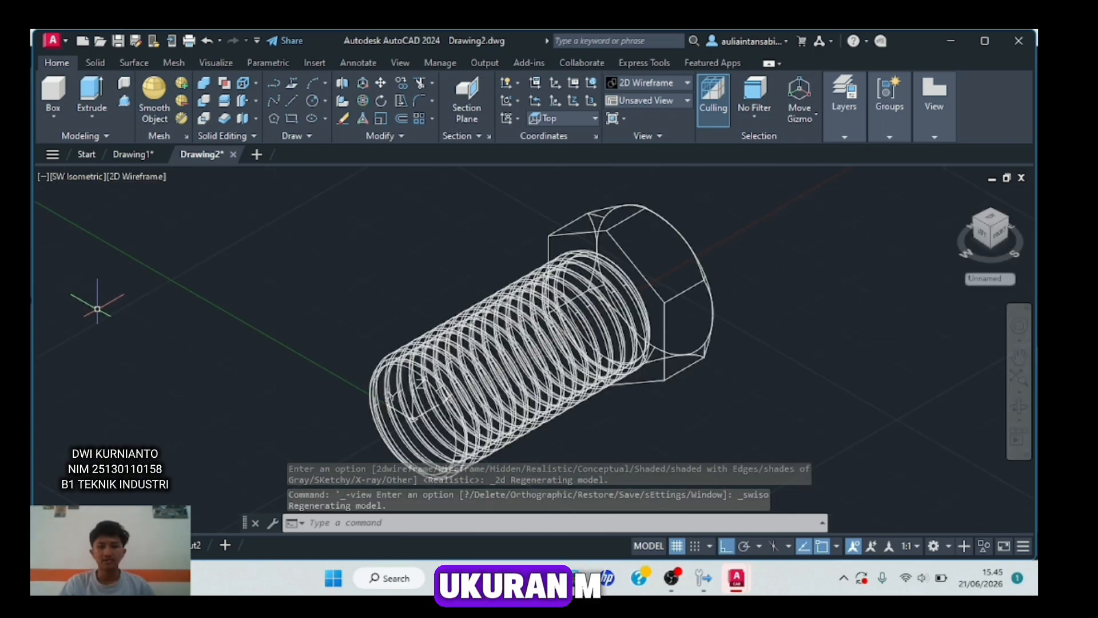
- Reset the coordinate system to World and place a new UCS origin in empty space beyond the bolt head along the X axis
{"action": "scroll", "coordinate": [301, 372], "scroll_direction": "down", "scroll_amount": 4}
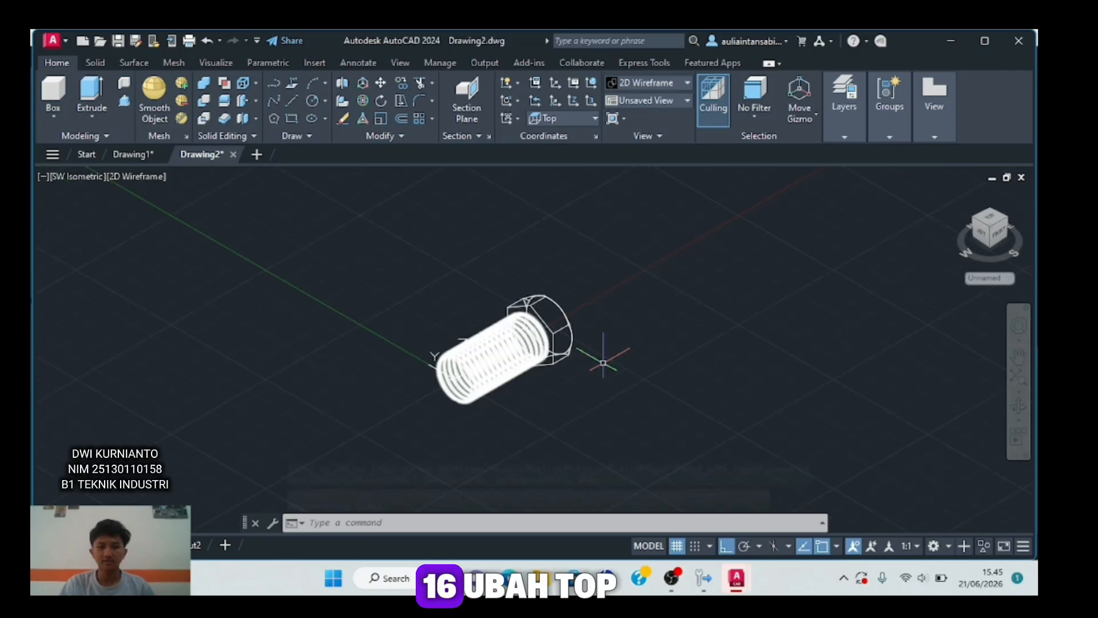
{"action": "left_click", "coordinate": [569, 118]}
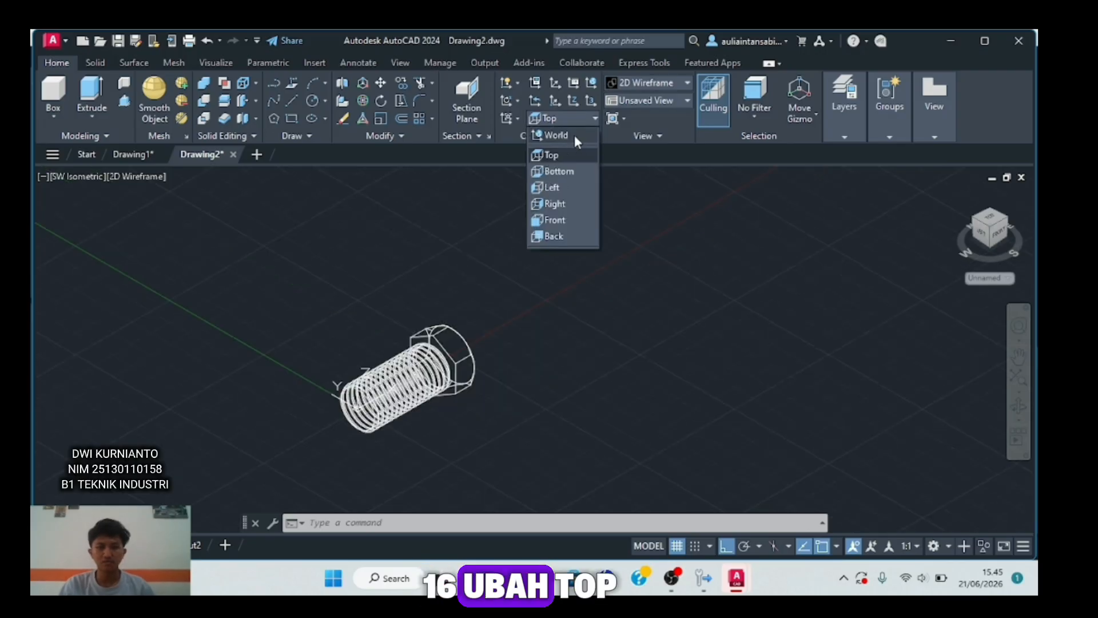
{"action": "left_click", "coordinate": [574, 135]}
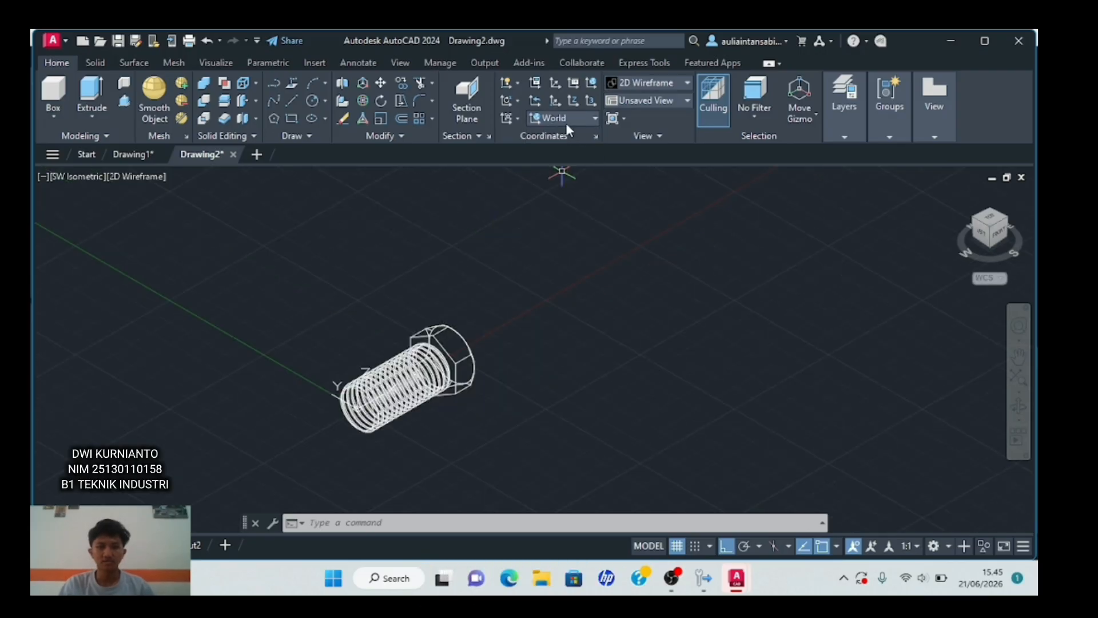
{"action": "left_click", "coordinate": [556, 103]}
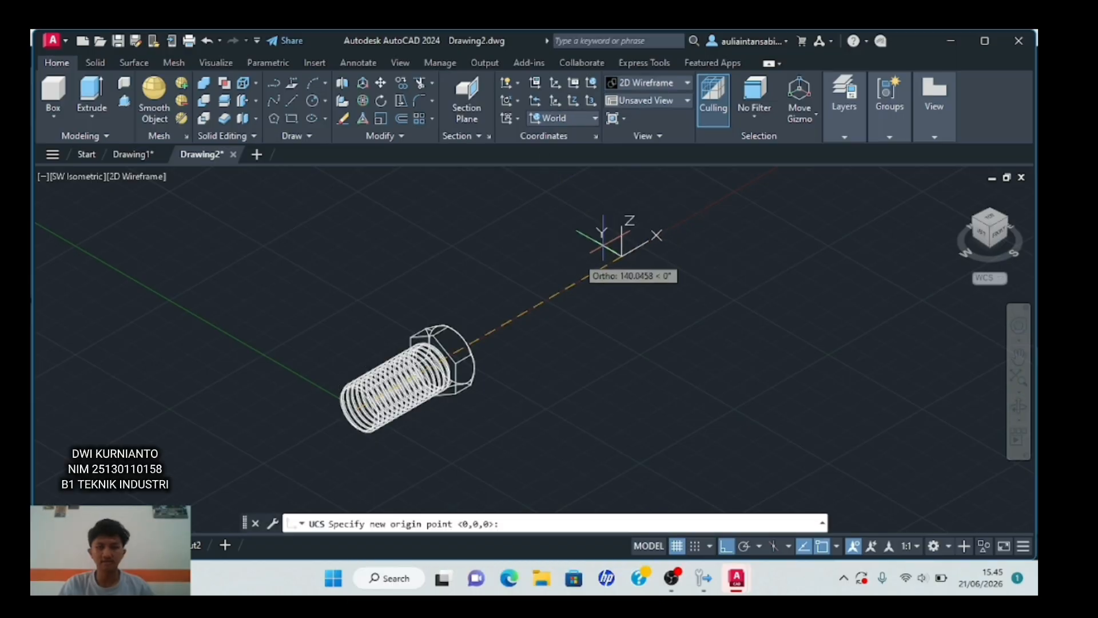
{"action": "left_click", "coordinate": [568, 286]}
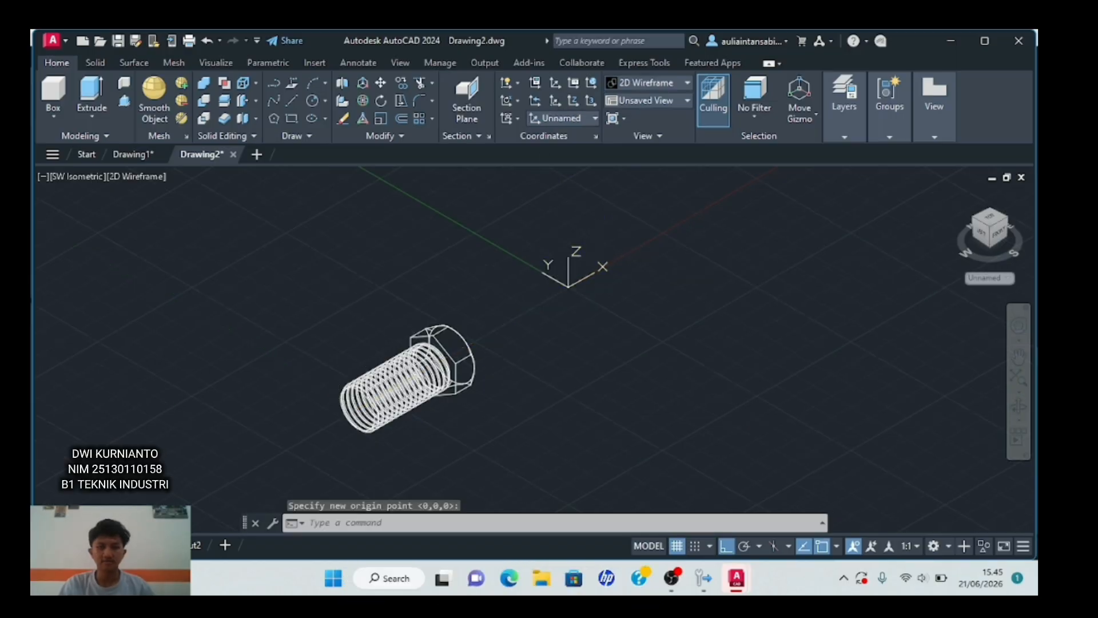
- Draw a circle of radius 13.85 centred on the new origin 0,0
{"action": "scroll", "coordinate": [572, 289], "scroll_direction": "up", "scroll_amount": 3}
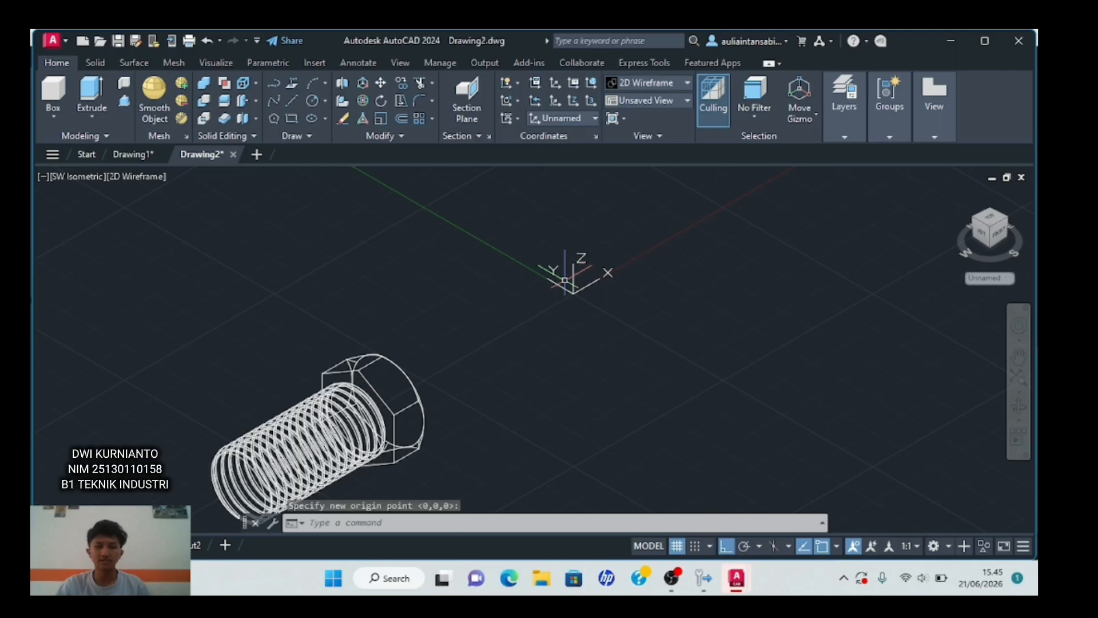
{"action": "type", "text": "circle"}
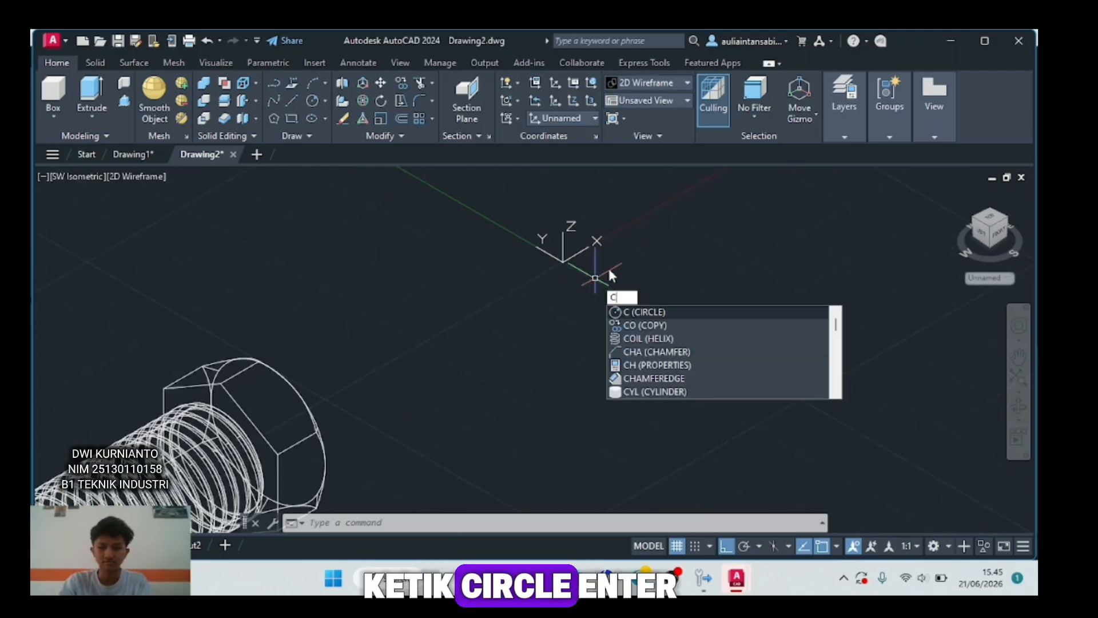
{"action": "key", "text": "Return"}
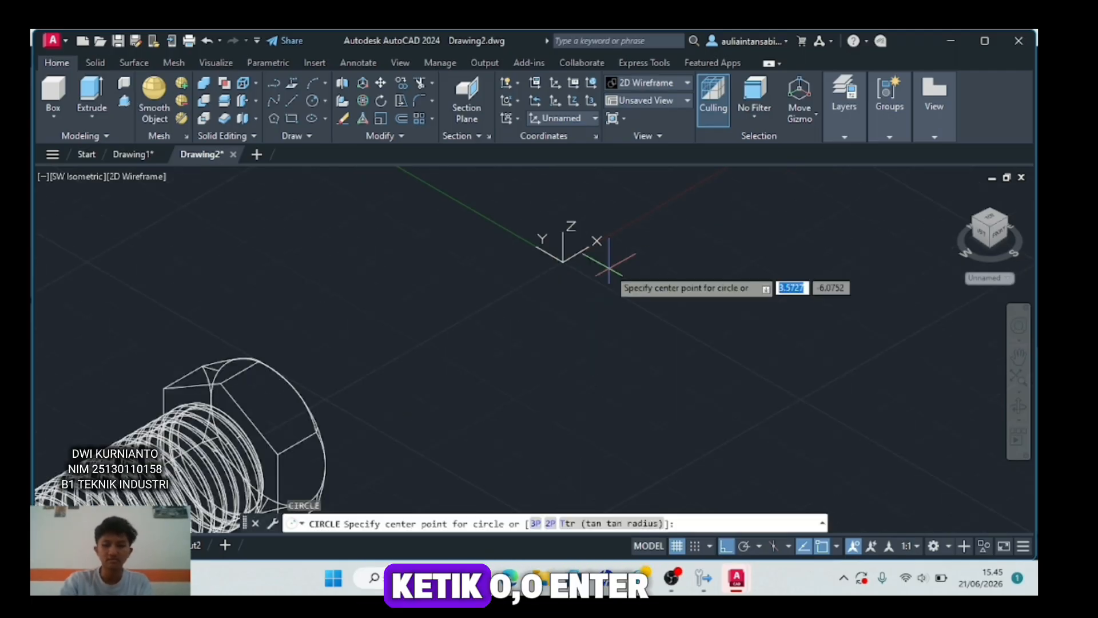
{"action": "type", "text": "0,"}
{"action": "type", "text": "0"}
{"action": "key", "text": "Return"}
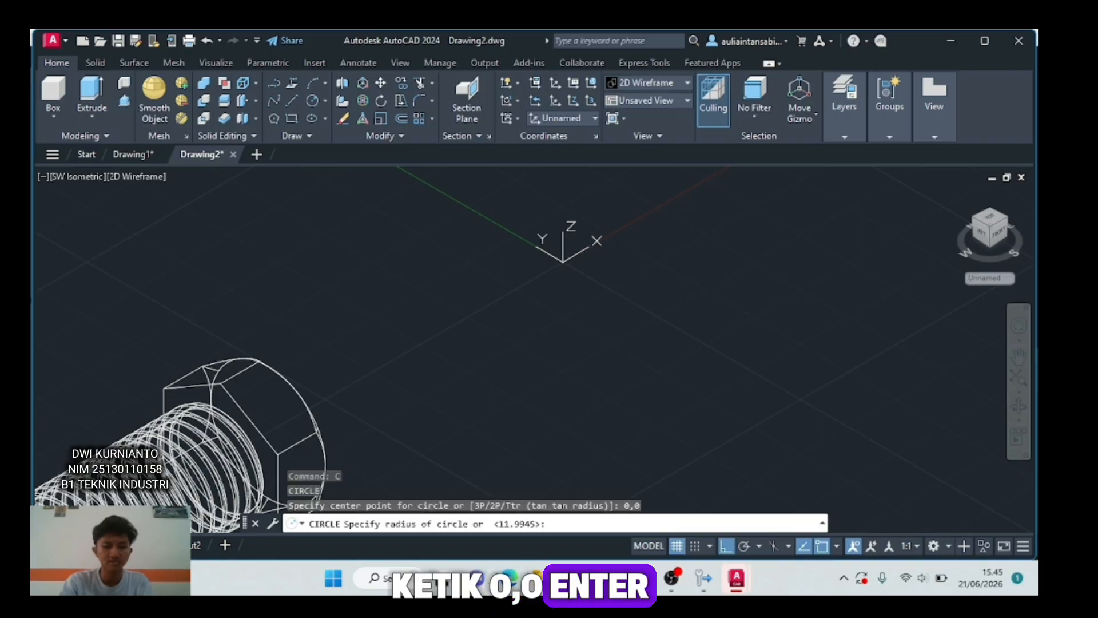
{"action": "type", "text": "13.85"}
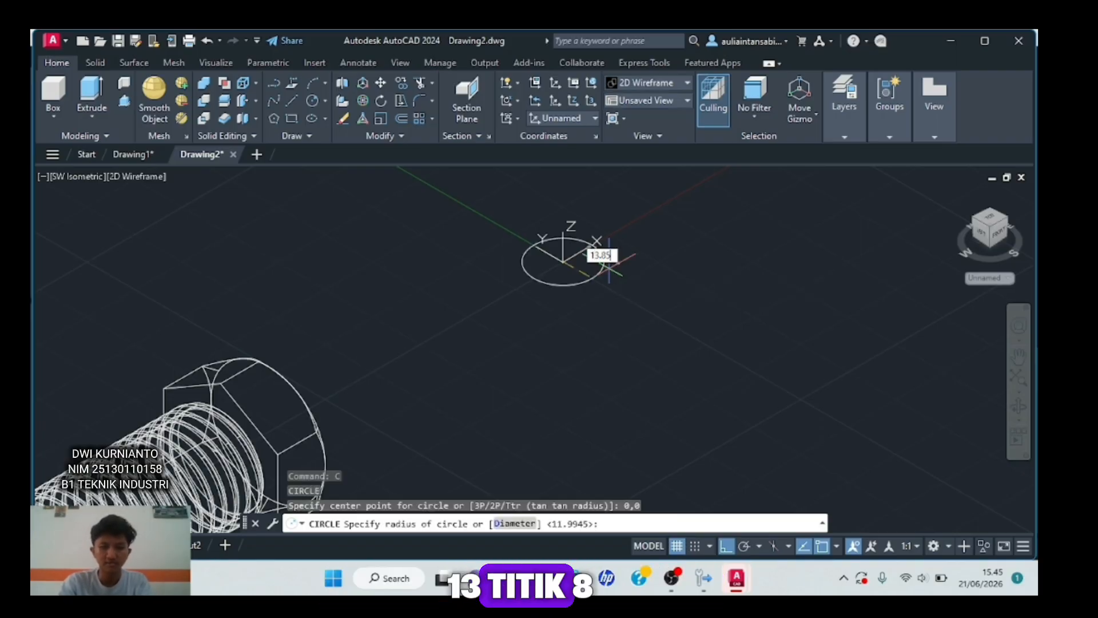
{"action": "key", "text": "Return"}
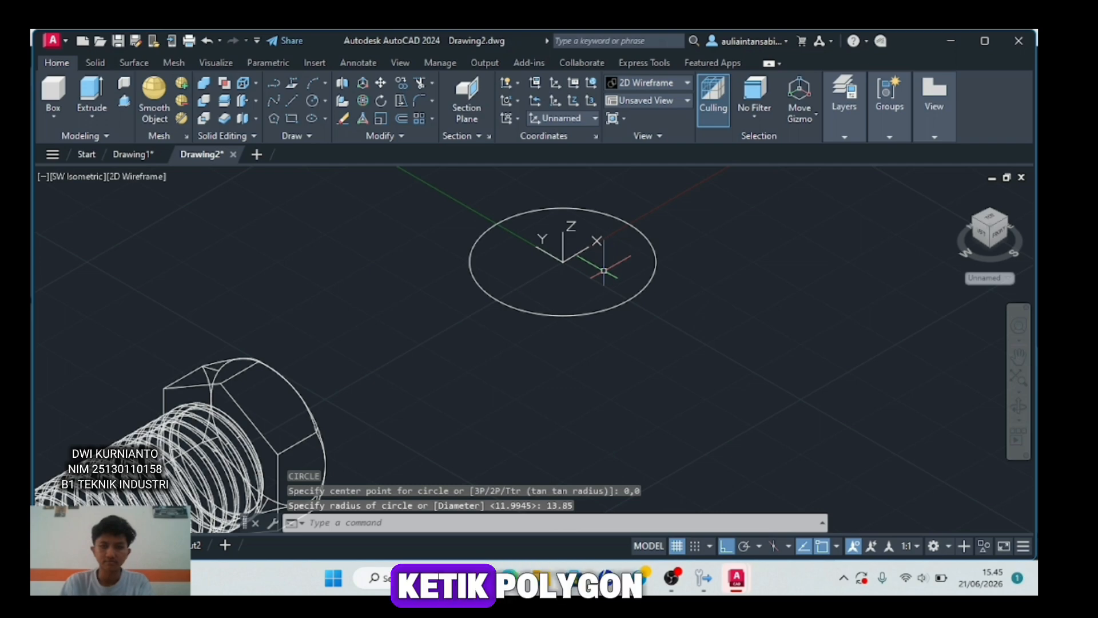
- Draw a six-sided polygon centred at 0,0, inscribed in a circle of radius 13.85
{"action": "scroll", "coordinate": [609, 267], "scroll_direction": "up", "scroll_amount": 2}
{"action": "type", "text": "pol"}
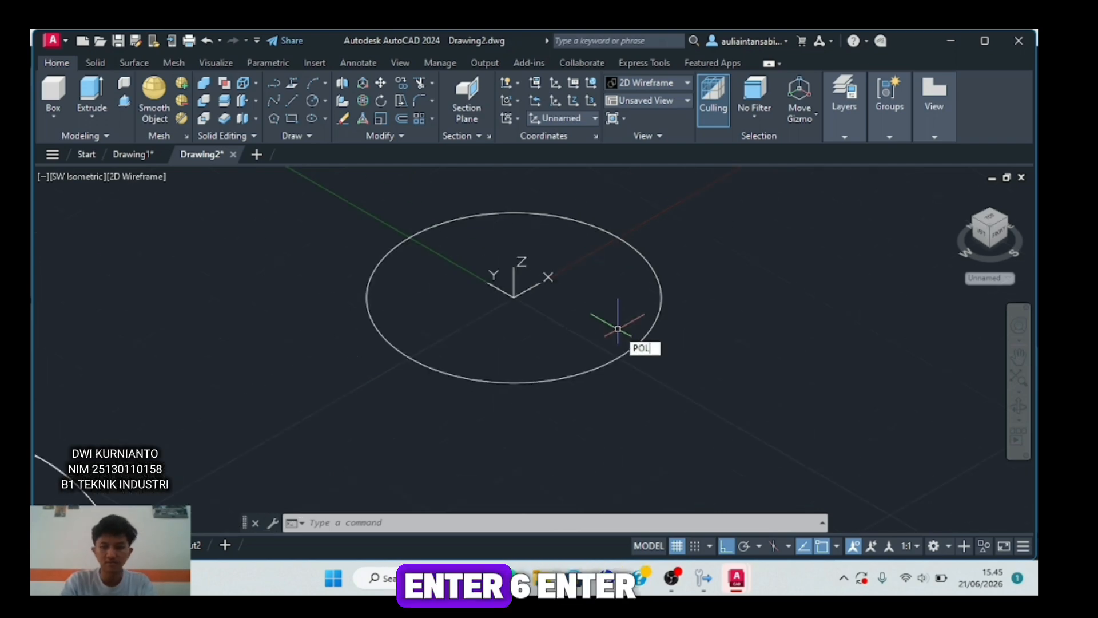
{"action": "key", "text": "Return"}
{"action": "key", "text": "Return"}
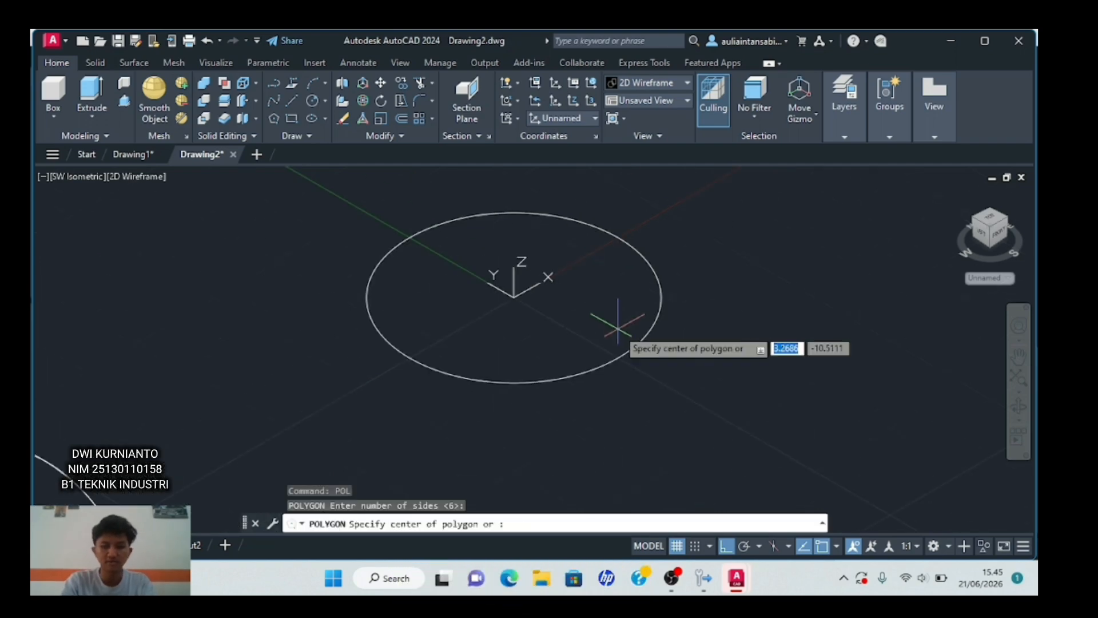
{"action": "type", "text": "0,0"}
{"action": "key", "text": "Return"}
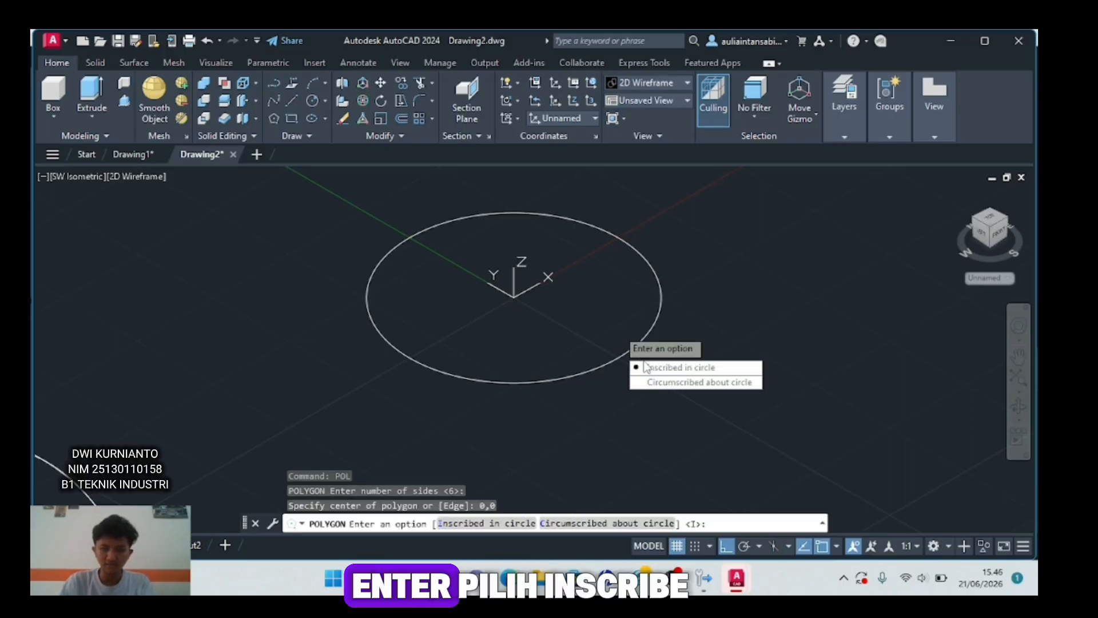
{"action": "key", "text": "Return"}
{"action": "type", "text": "13"}
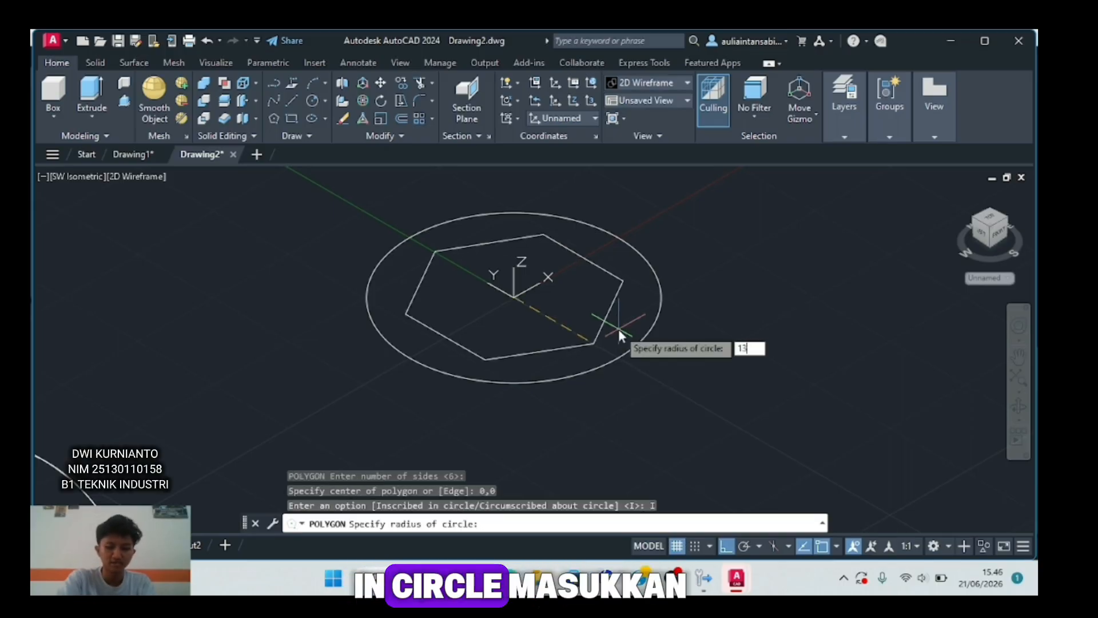
{"action": "type", "text": ".85"}
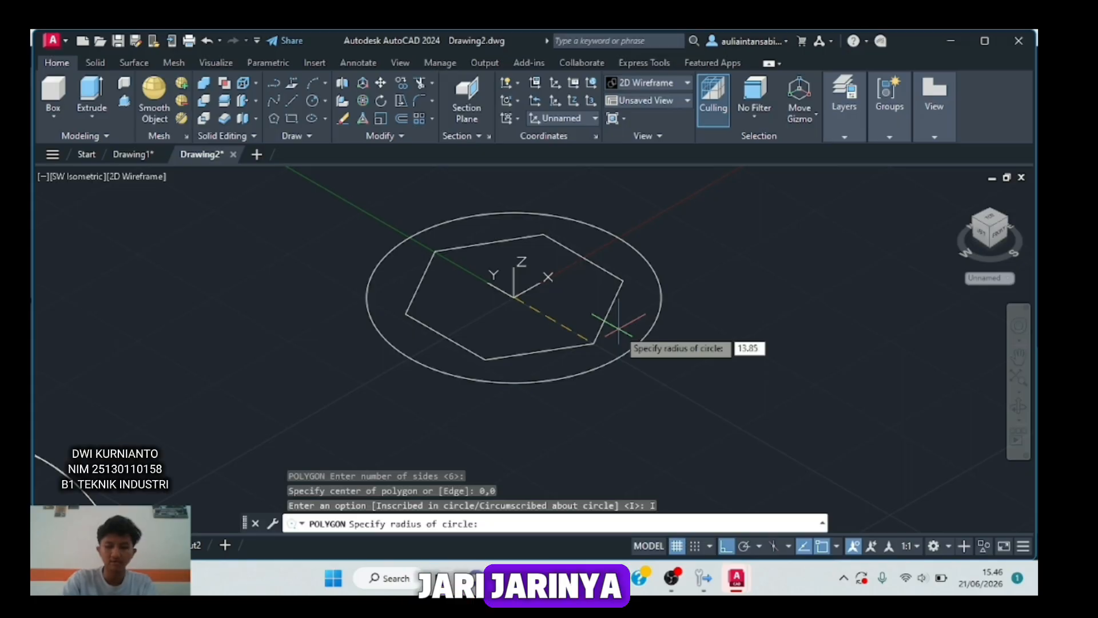
{"action": "key", "text": "Return"}
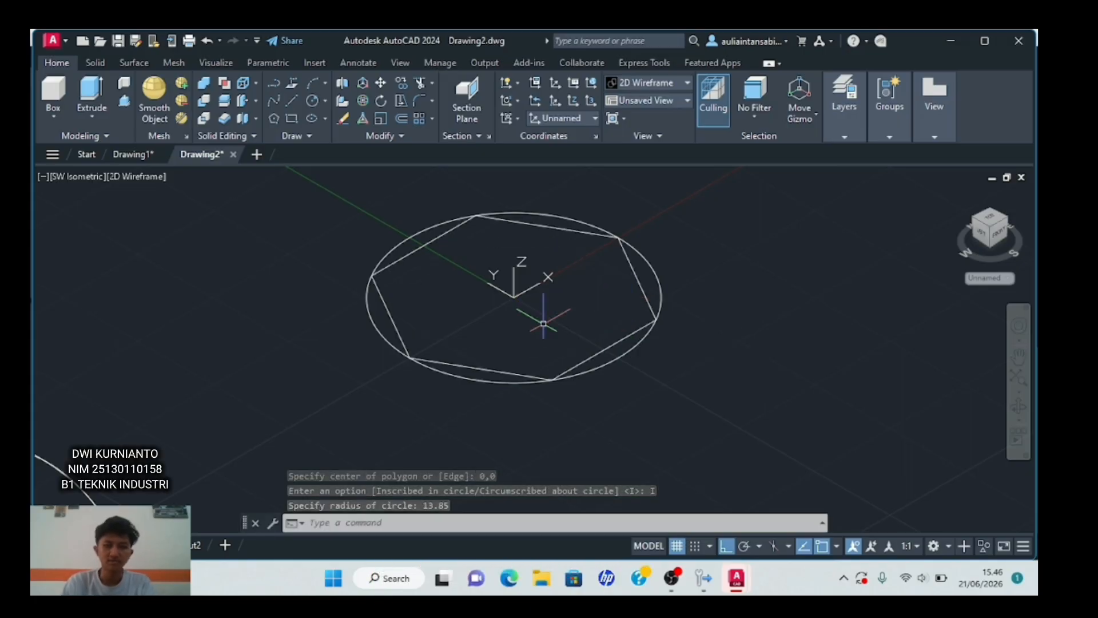
- Draw an inner circle of radius 8 centred at 0,0 for the hole
{"action": "type", "text": "circle"}
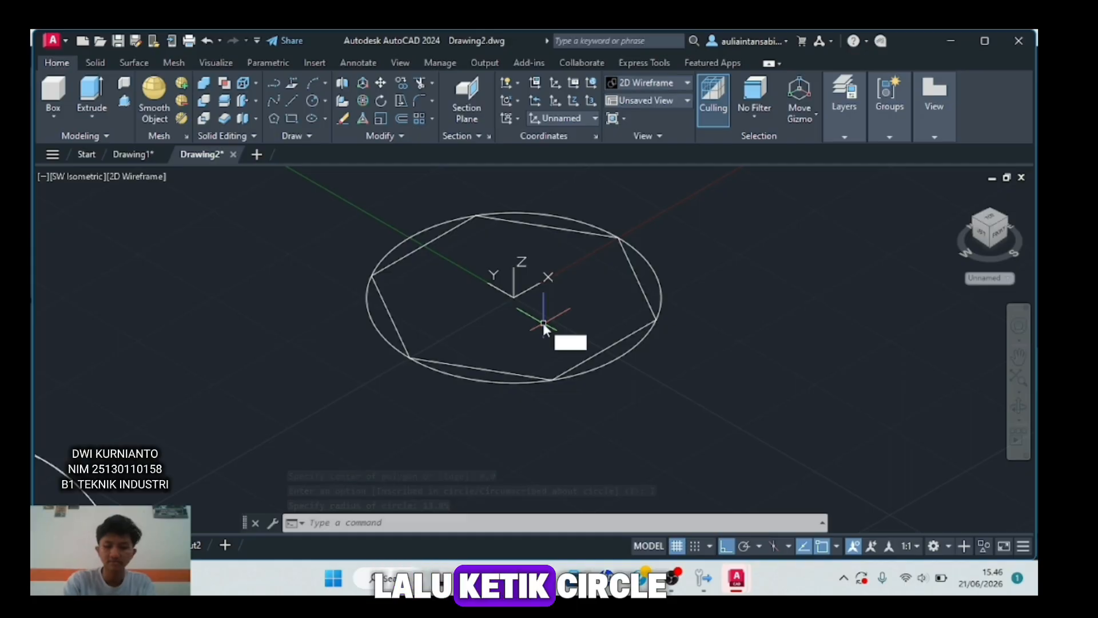
{"action": "key", "text": "Return"}
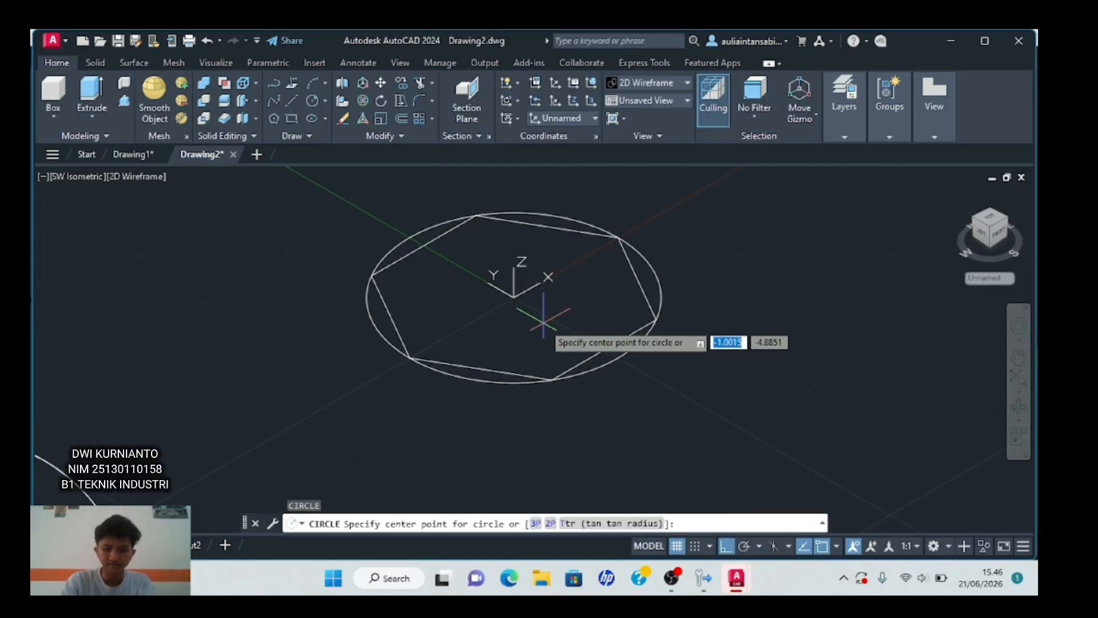
{"action": "type", "text": "0,0"}
{"action": "key", "text": "Return"}
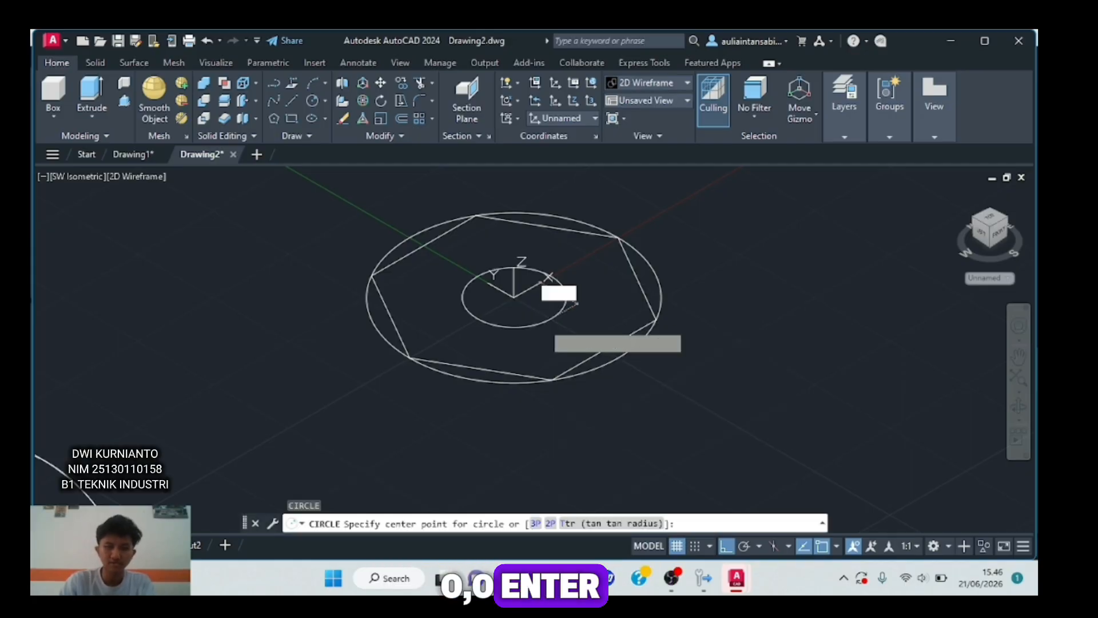
{"action": "type", "text": "8"}
{"action": "key", "text": "Return"}
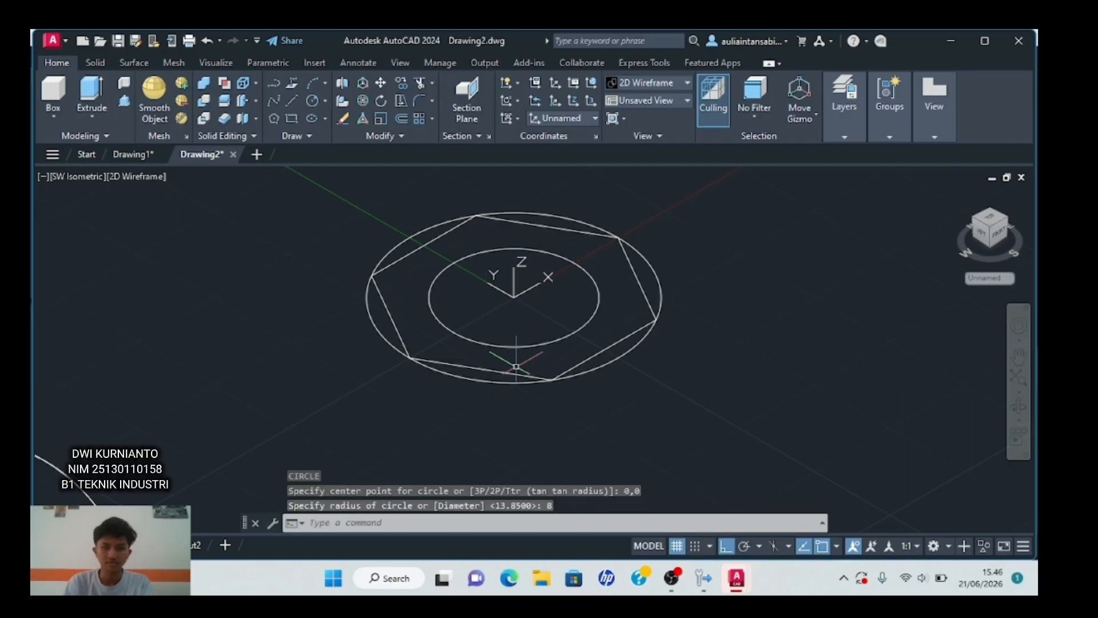
- Copy both circles and the hexagon from their common centre about 53 units along the positive X axis
{"action": "scroll", "coordinate": [541, 300], "scroll_direction": "down", "scroll_amount": 3}
{"action": "left_click", "coordinate": [586, 240]}
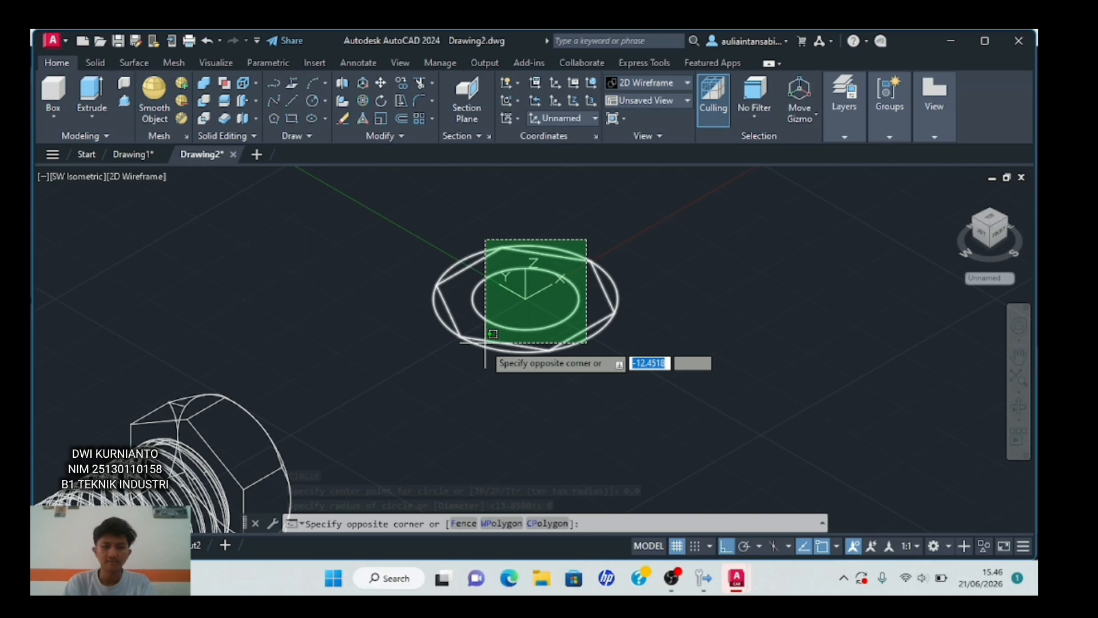
{"action": "left_click", "coordinate": [476, 357]}
{"action": "type", "text": "co"}
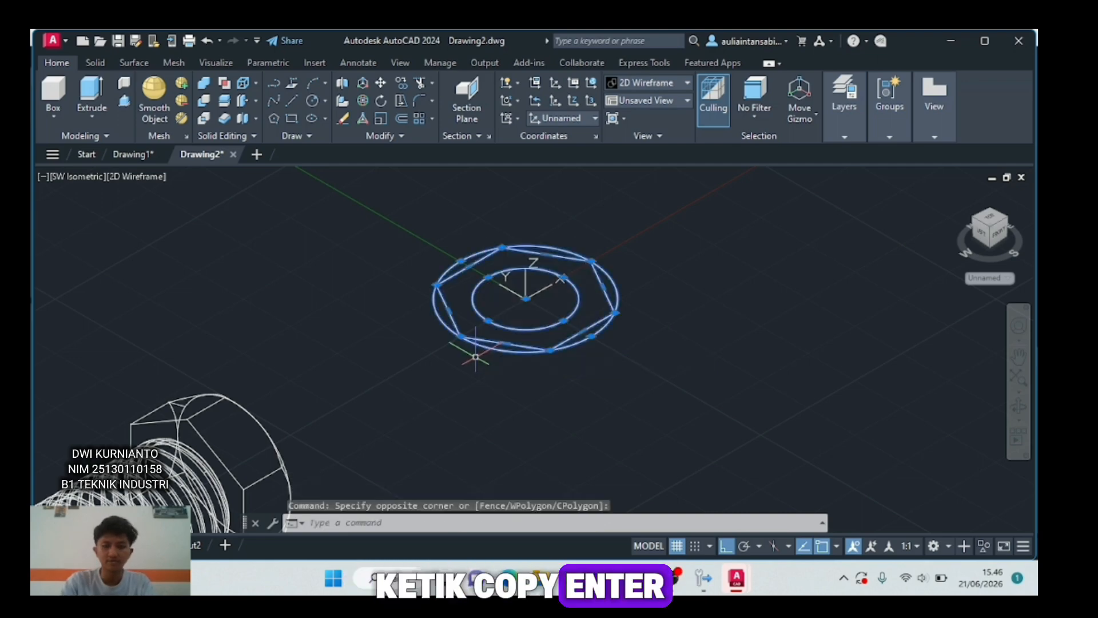
{"action": "key", "text": "Return"}
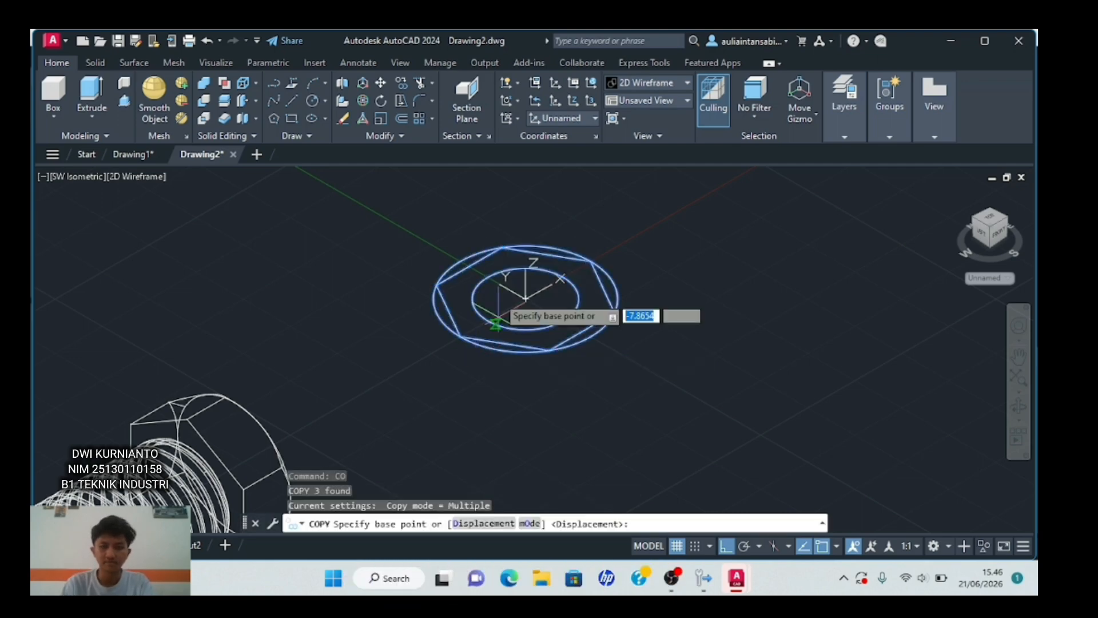
{"action": "left_click", "coordinate": [525, 298]}
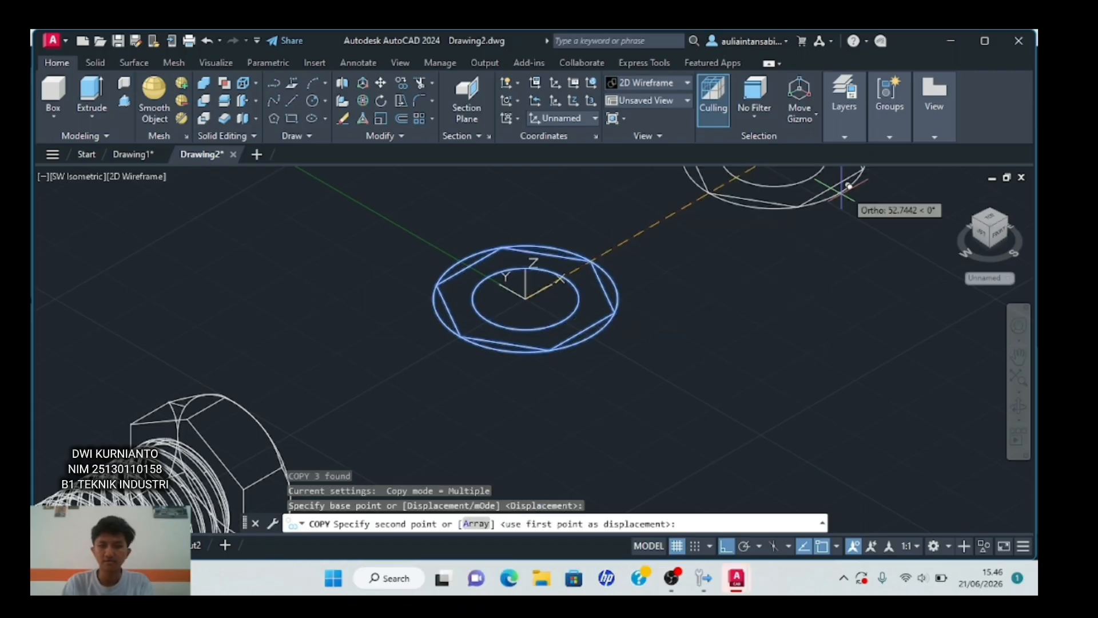
{"action": "left_click", "coordinate": [849, 186]}
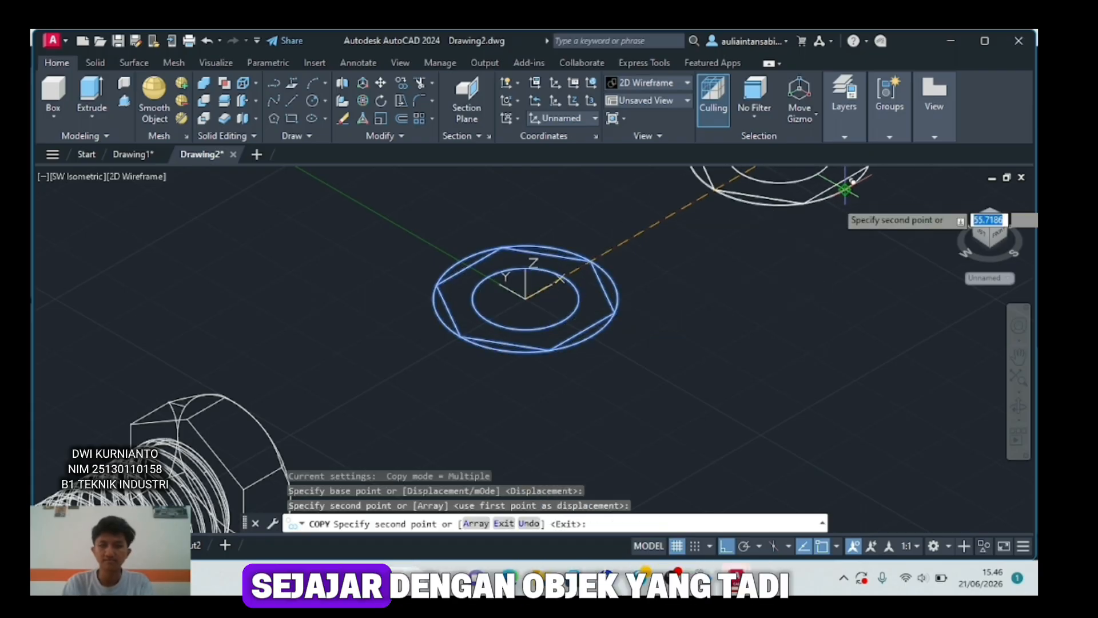
{"action": "key", "text": "Escape"}
- Extrude the original inner circle and hexagon 10 upward, leaving the outer circle and the copied profiles flat
{"action": "scroll", "coordinate": [849, 185], "scroll_direction": "down", "scroll_amount": 3}
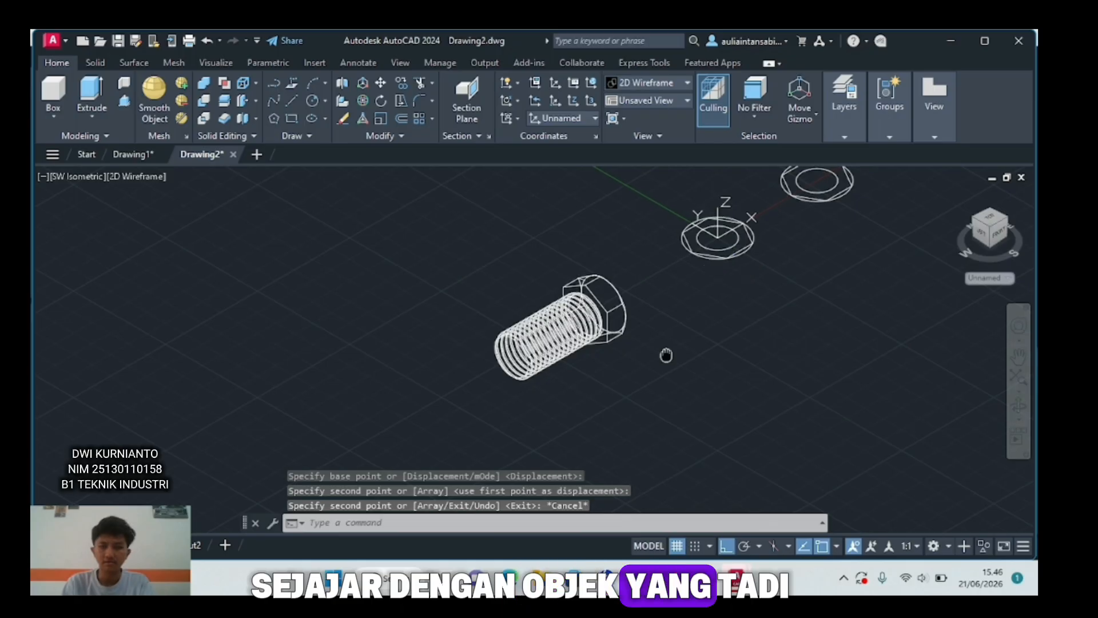
{"action": "scroll", "coordinate": [629, 326], "scroll_direction": "up", "scroll_amount": 6}
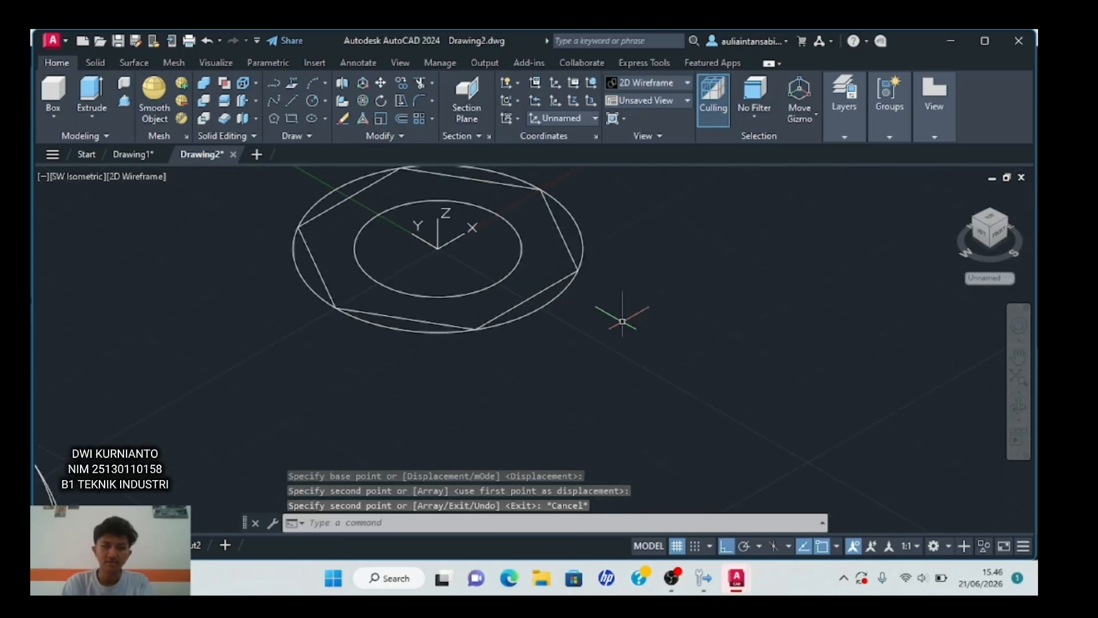
{"action": "middle_click_drag", "start_coordinate": [631, 311], "coordinate": [651, 408]}
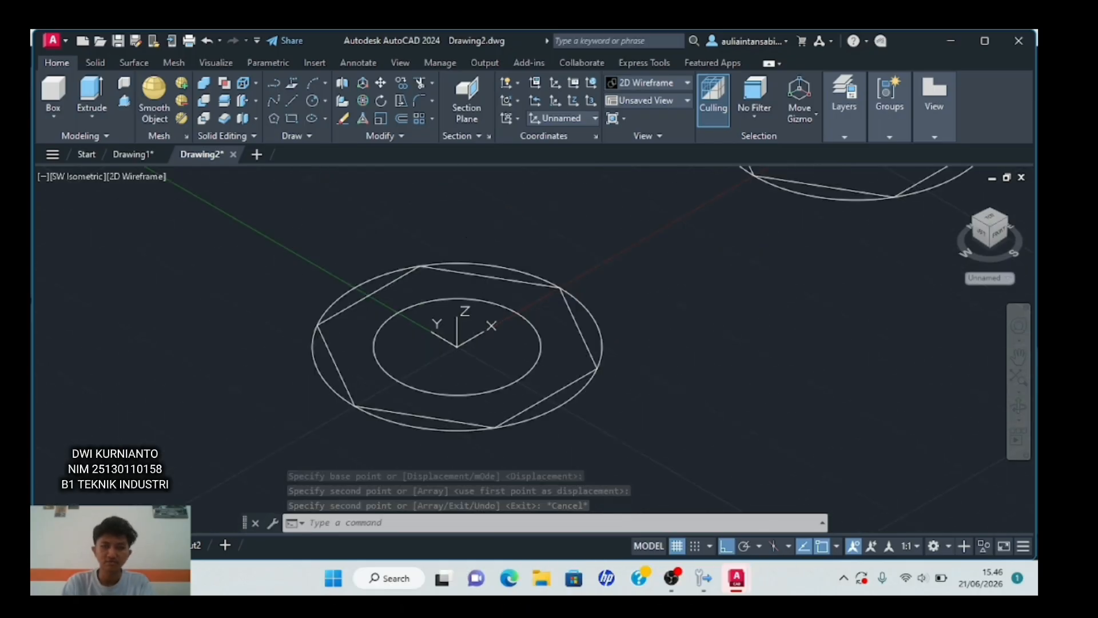
{"action": "left_click", "coordinate": [539, 339]}
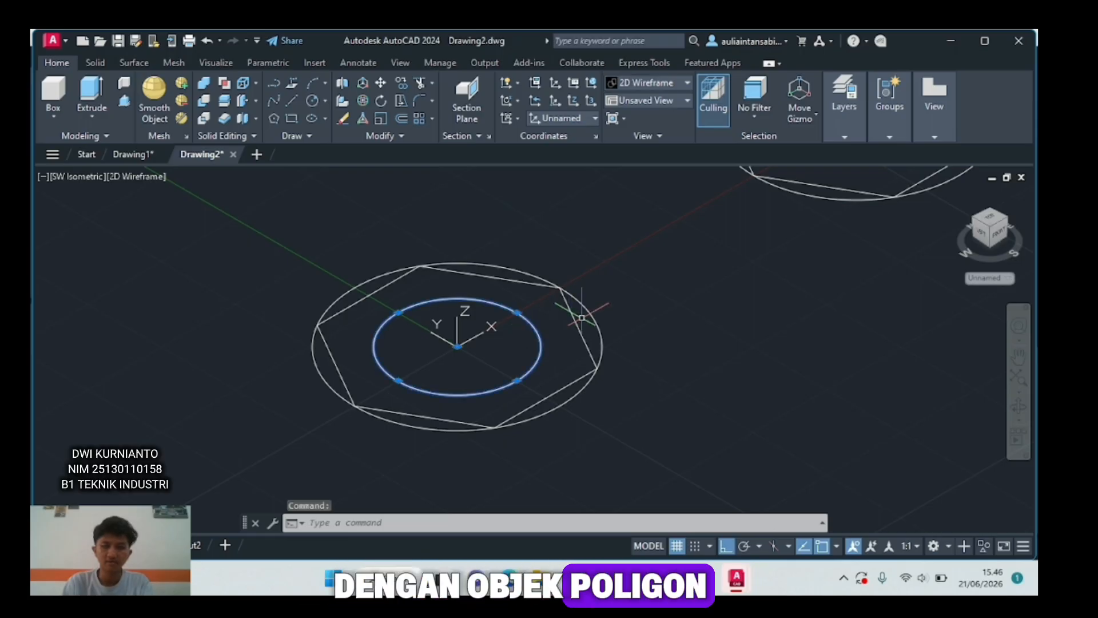
{"action": "left_click", "coordinate": [578, 327]}
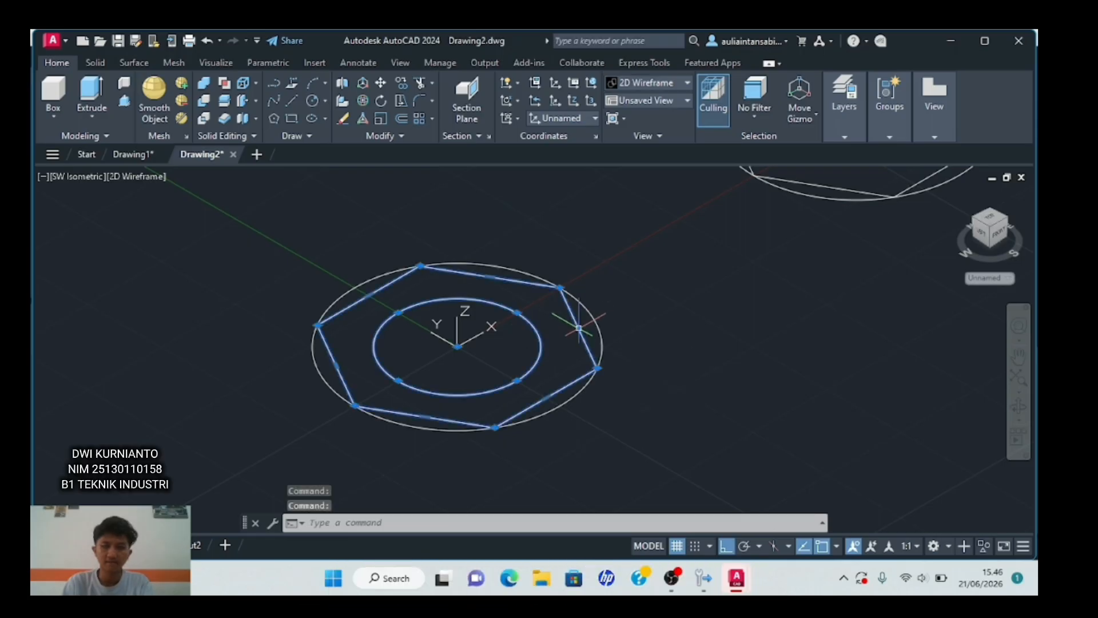
{"action": "type", "text": "ext"}
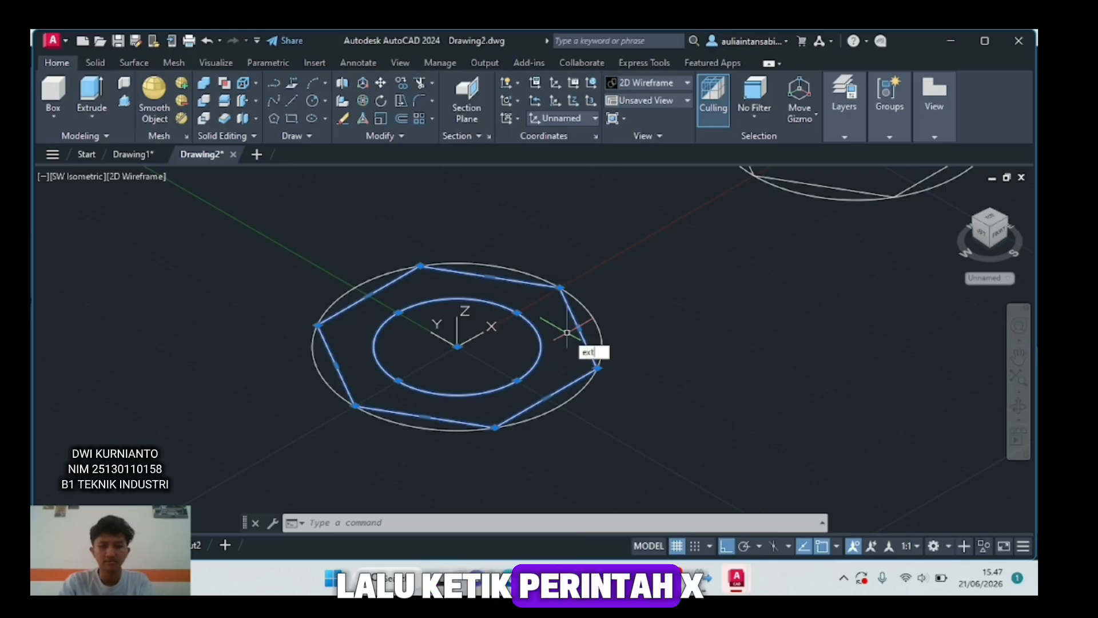
{"action": "key", "text": "Return"}
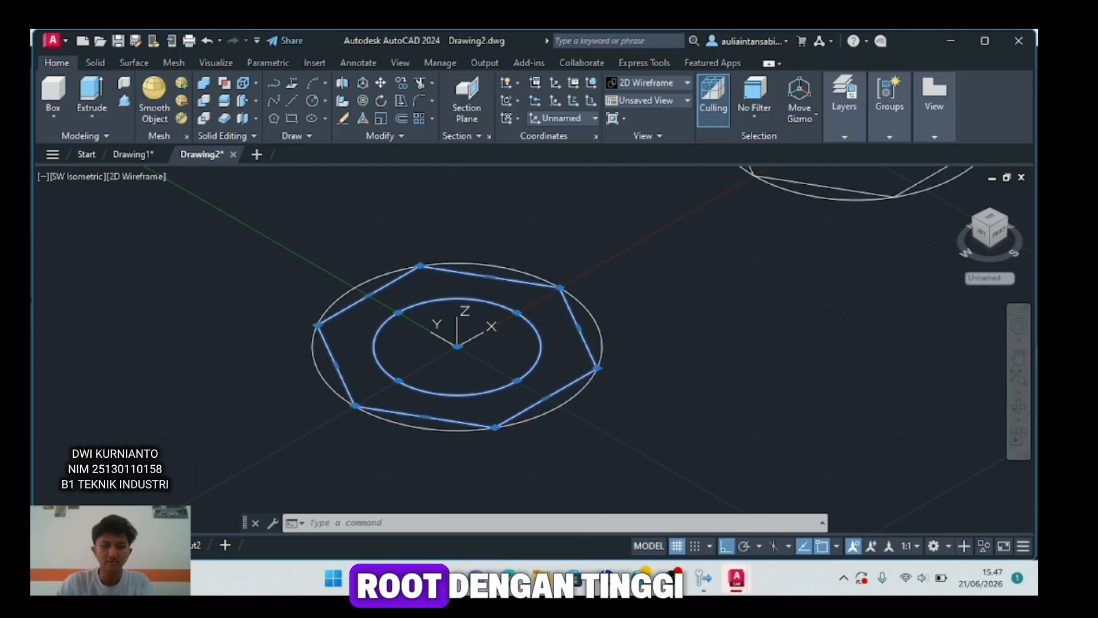
{"action": "type", "text": "1"}
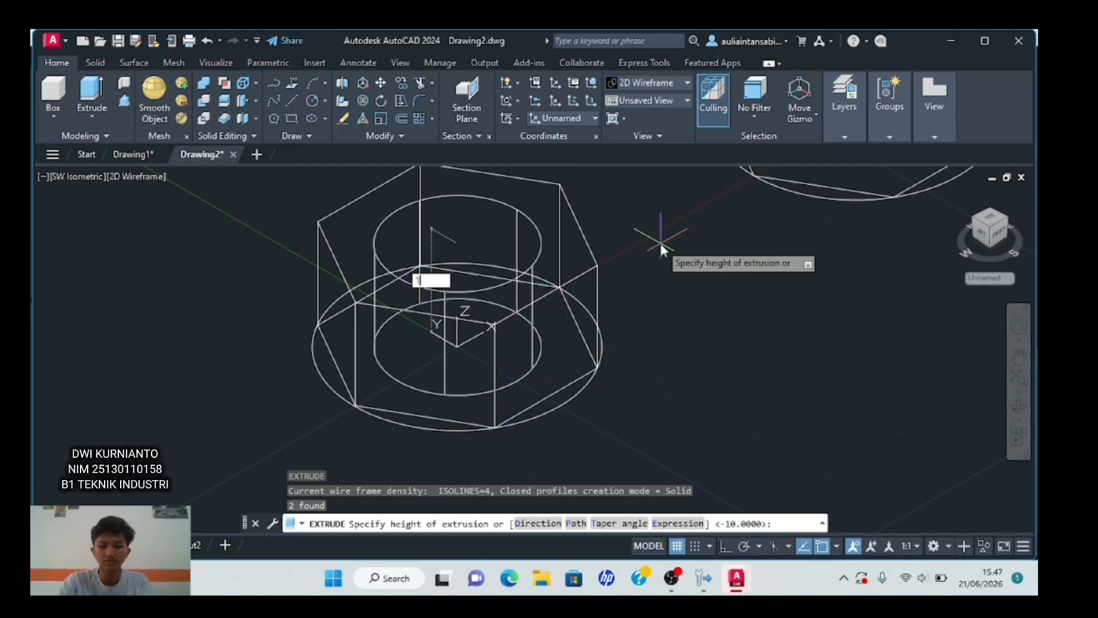
{"action": "type", "text": "0"}
{"action": "key", "text": "Return"}
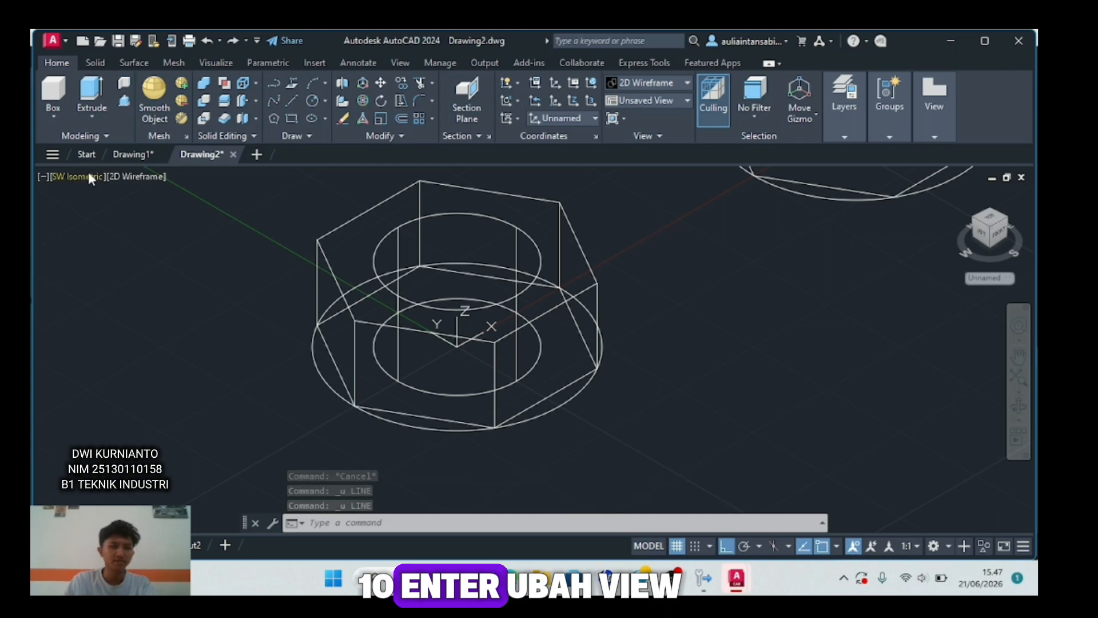
- In the Top view, draw a three-sided polygon between the two nut profiles, inscribed in a circle of radius 2
{"action": "left_click", "coordinate": [90, 178]}
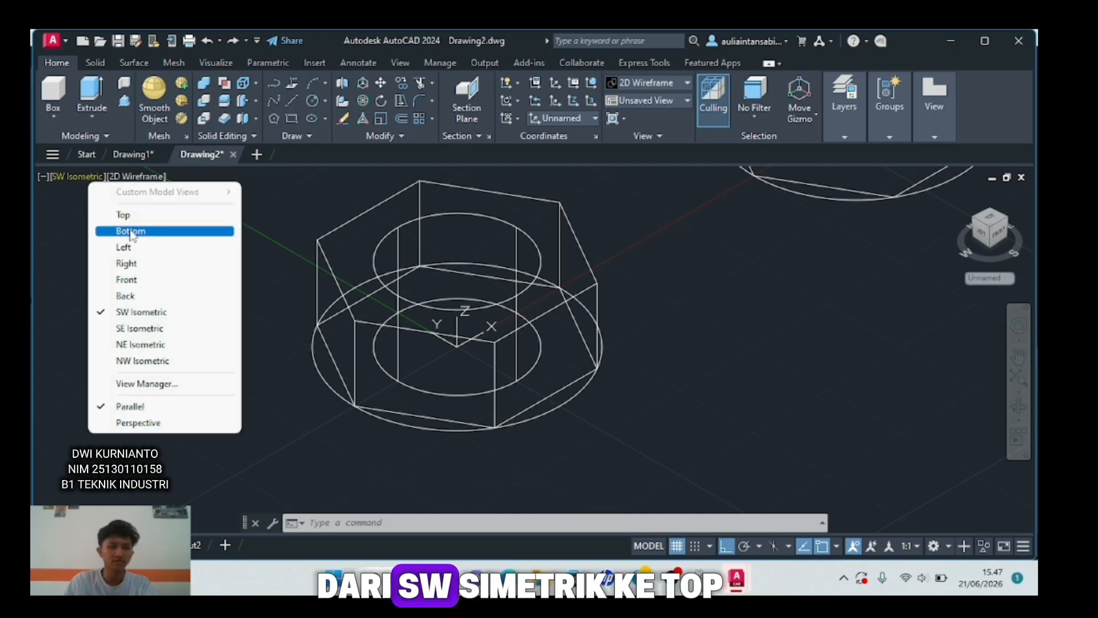
{"action": "left_click", "coordinate": [132, 215]}
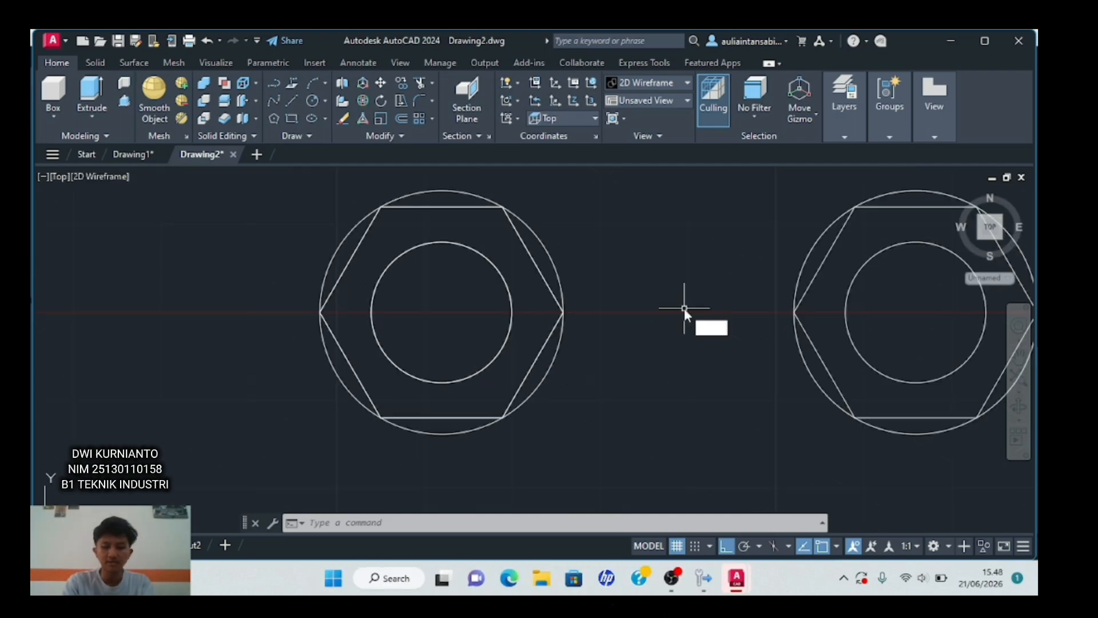
{"action": "type", "text": "pol"}
{"action": "key", "text": "Return"}
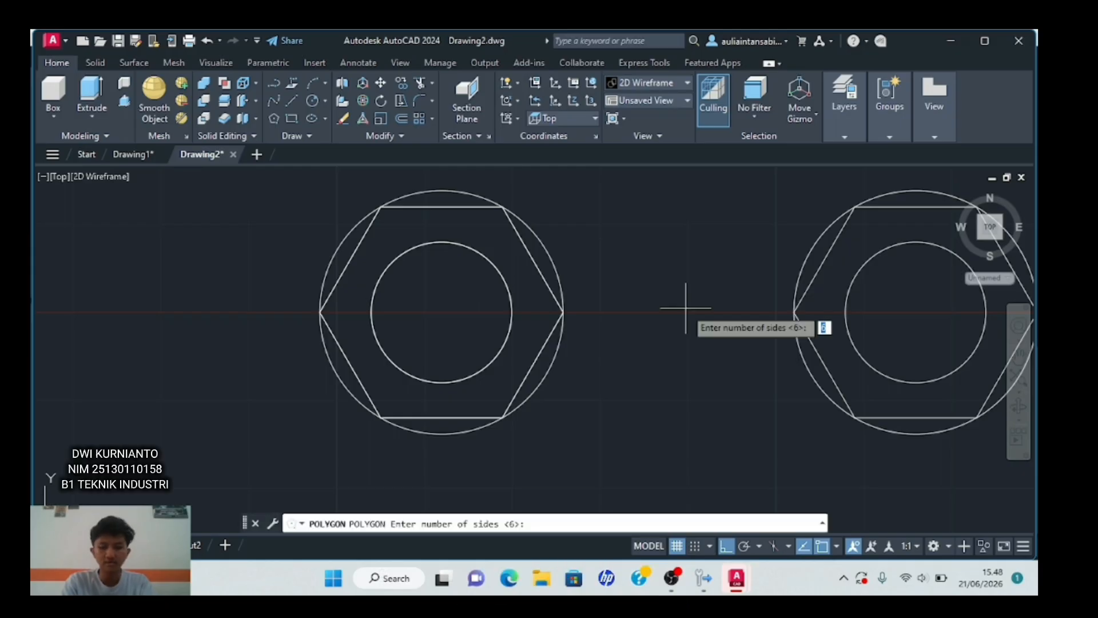
{"action": "type", "text": "3"}
{"action": "key", "text": "Return"}
{"action": "left_click", "coordinate": [684, 307]}
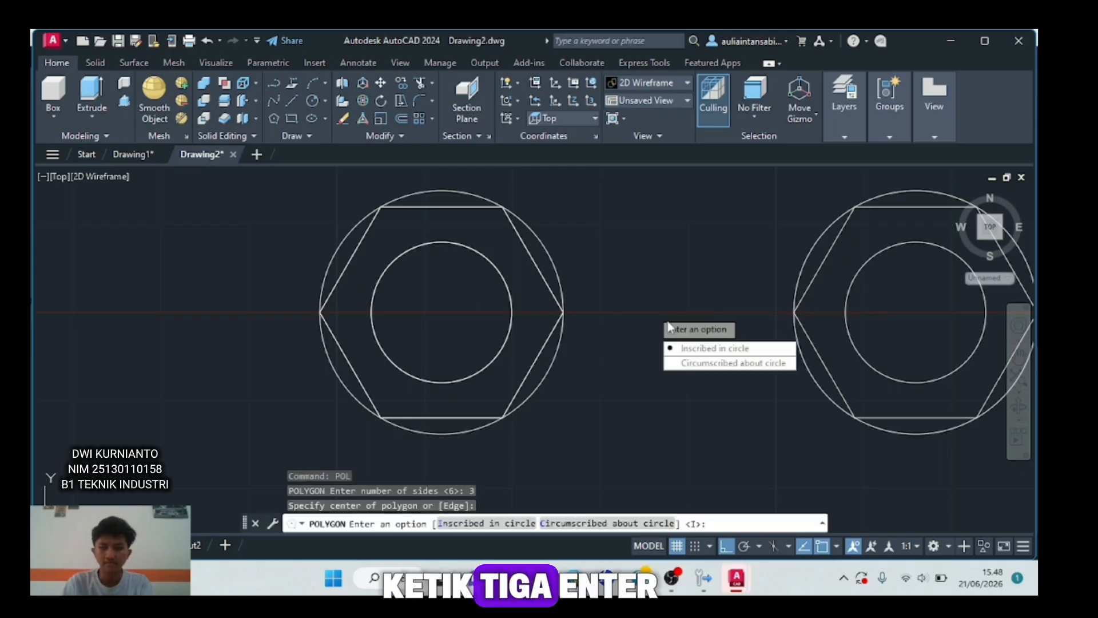
{"action": "left_click", "coordinate": [684, 348]}
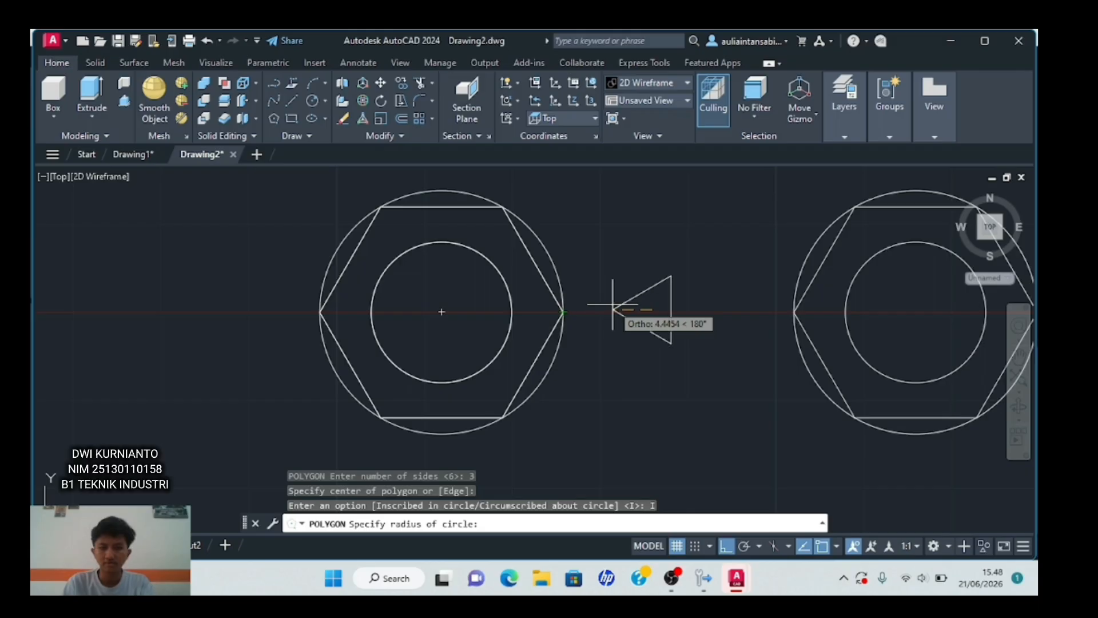
{"action": "key", "text": "Return"}
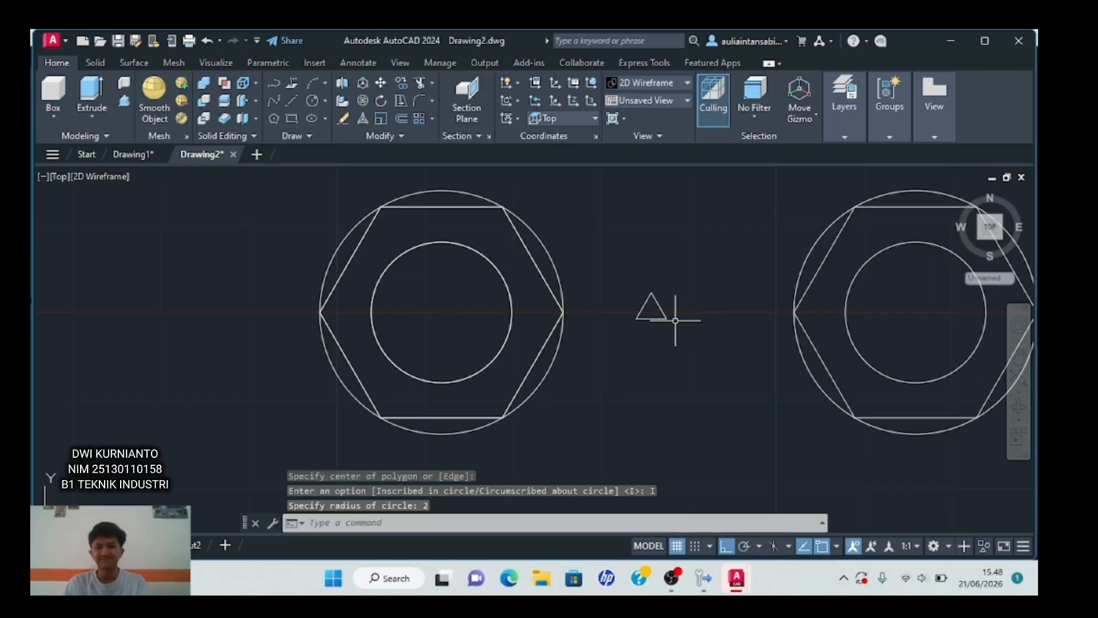
- Rotate the small triangle 90 degrees counterclockwise about its centre so its tip points towards the extruded nut
{"action": "left_click", "coordinate": [678, 295]}
{"action": "left_click", "coordinate": [629, 334]}
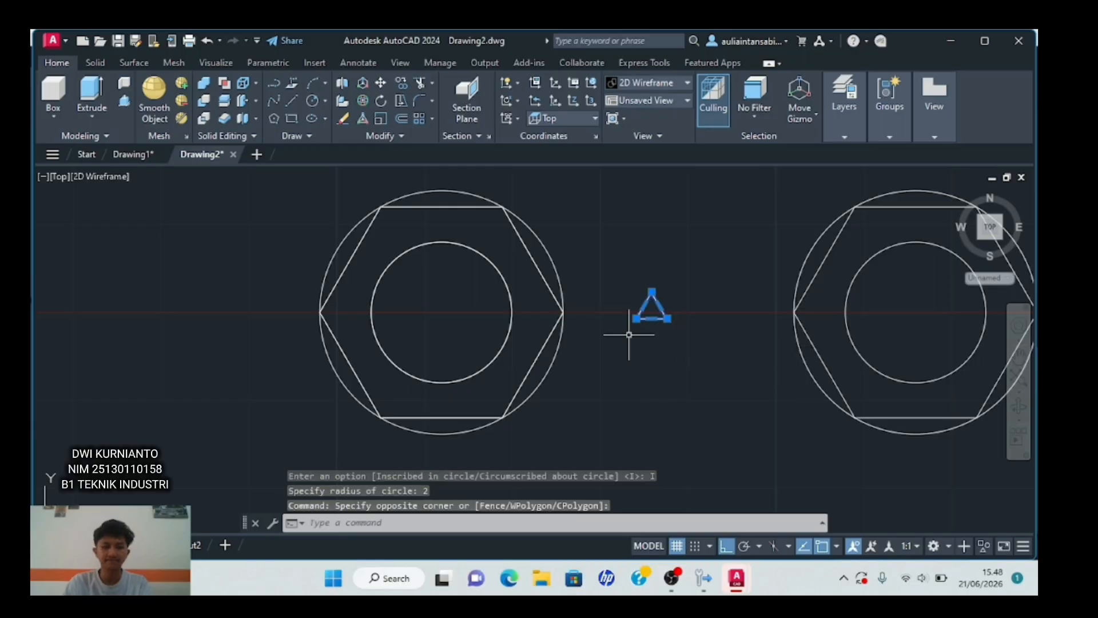
{"action": "type", "text": "ro"}
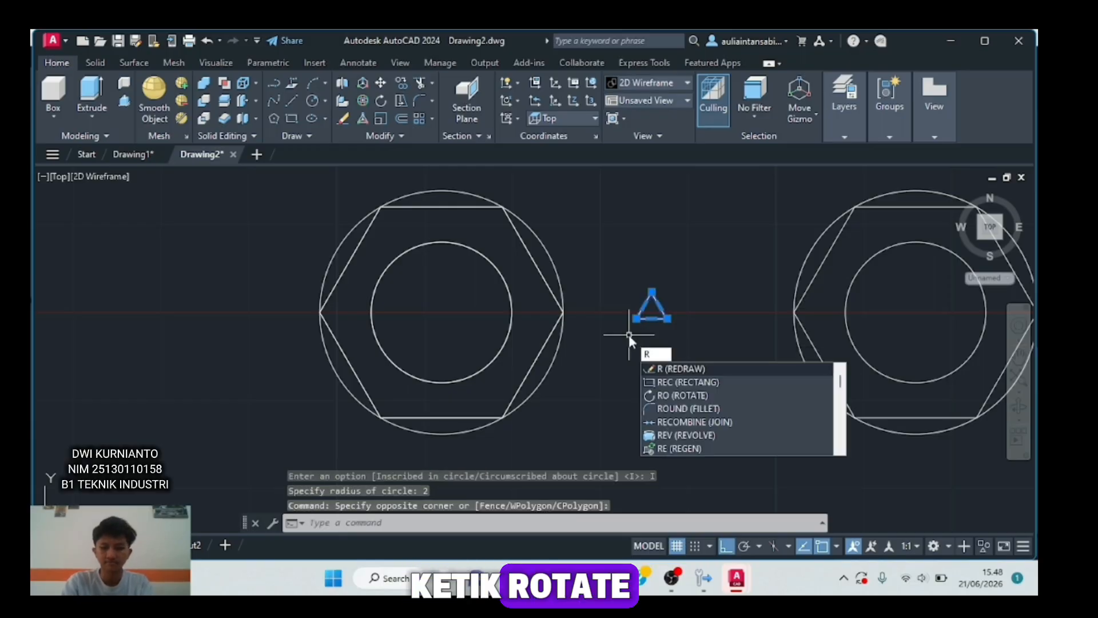
{"action": "key", "text": "Return"}
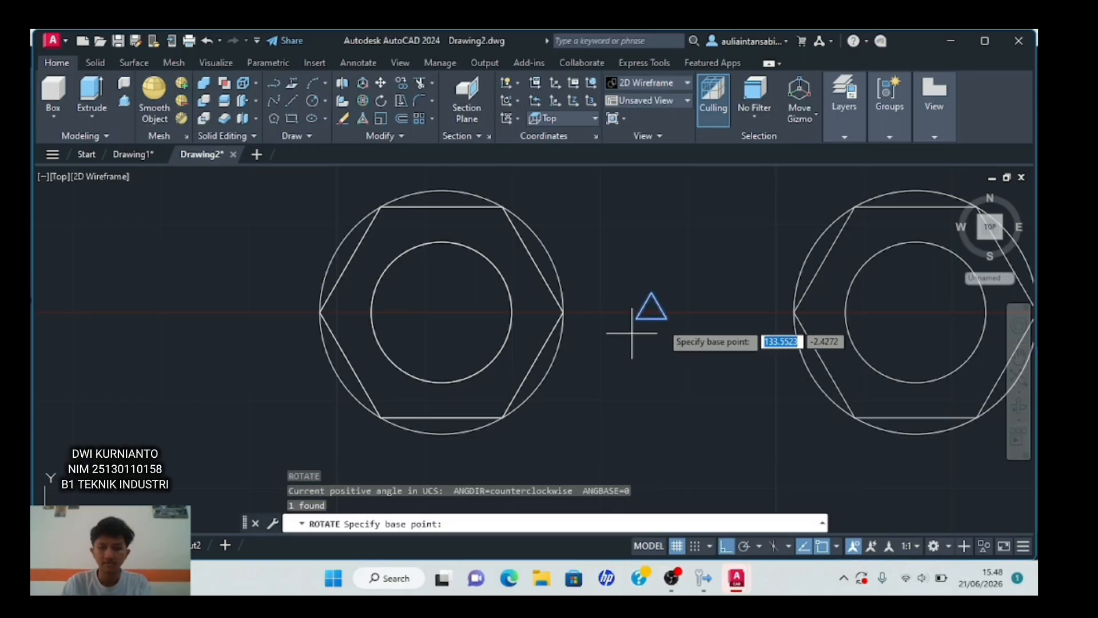
{"action": "left_click", "coordinate": [652, 310]}
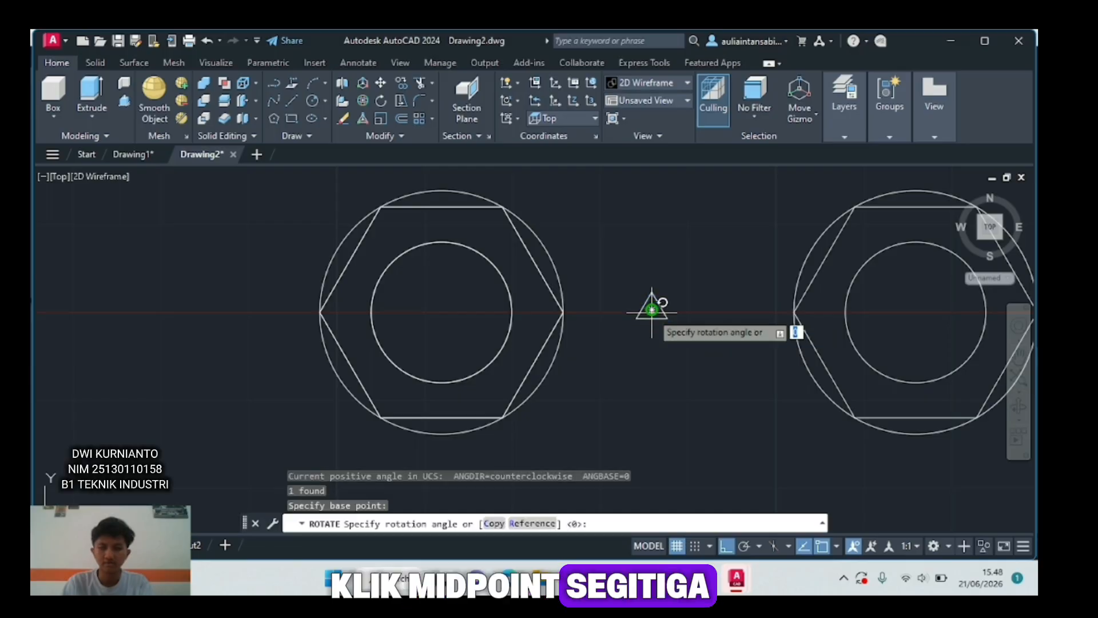
{"action": "left_click", "coordinate": [647, 239]}
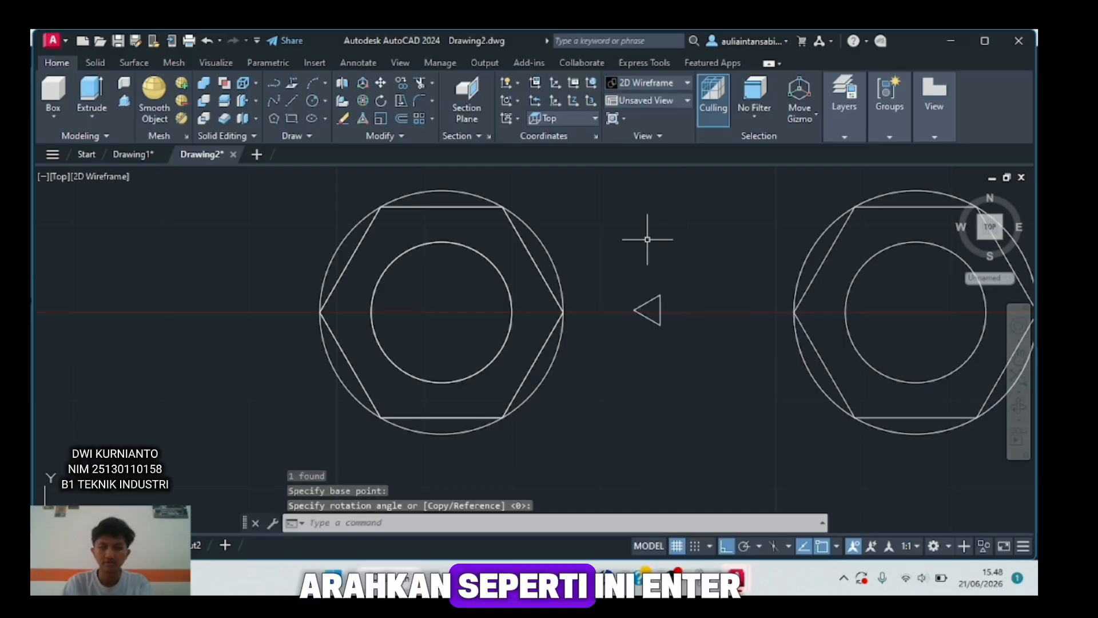
- In the SW Isometric view, 3D-rotate the triangle 270 degrees about the X axis through its centre to stand it upright
{"action": "left_click", "coordinate": [62, 176]}
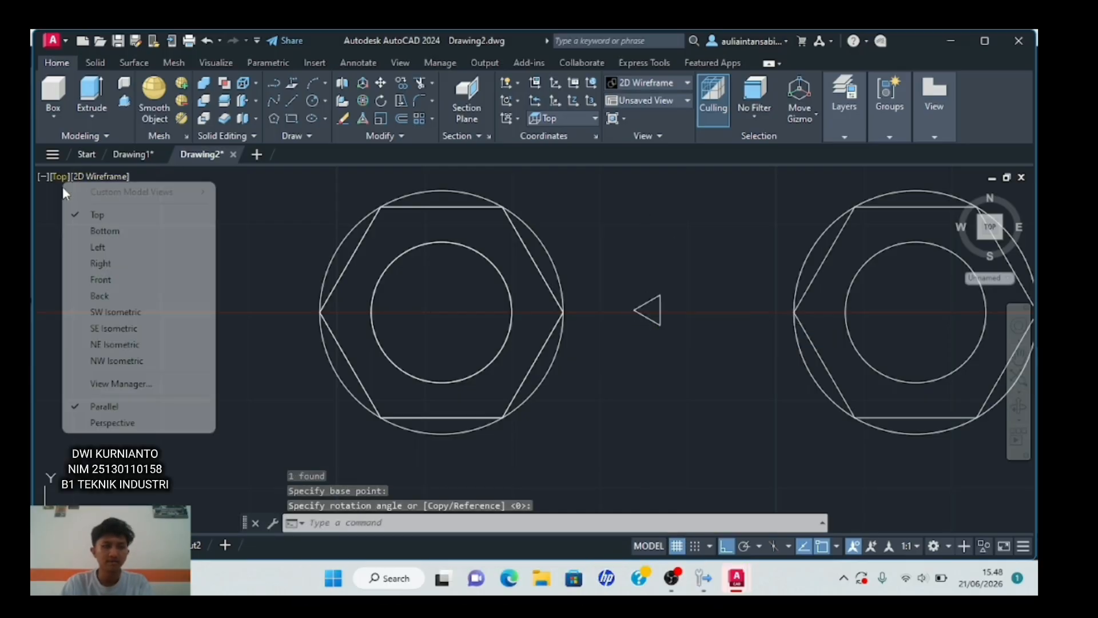
{"action": "left_click", "coordinate": [121, 310]}
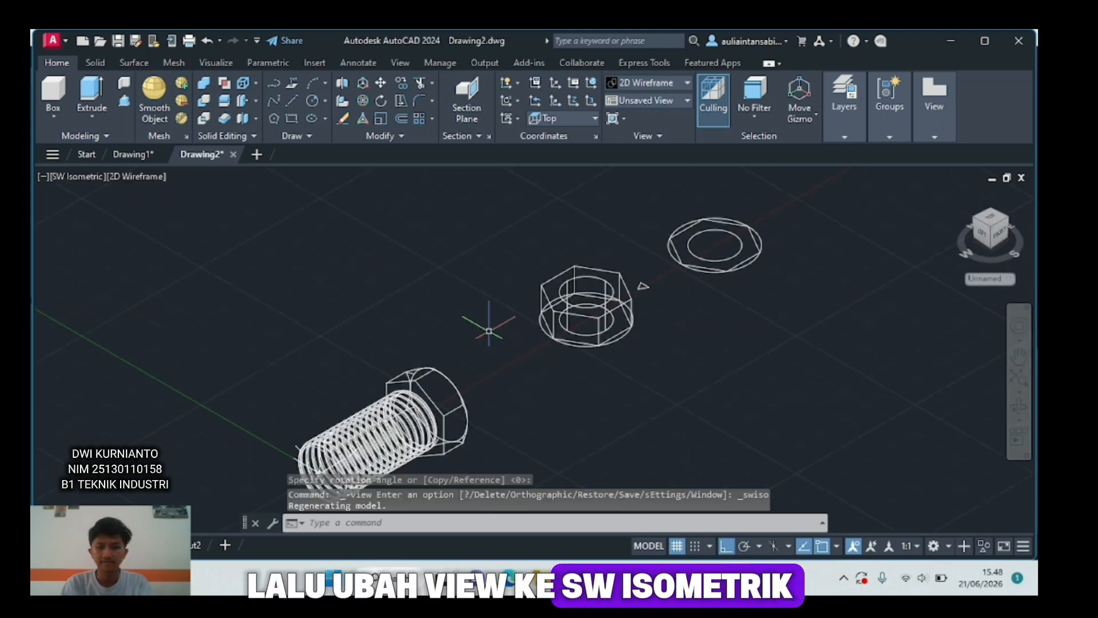
{"action": "scroll", "coordinate": [609, 307], "scroll_direction": "up", "scroll_amount": 6}
{"action": "middle_click_drag", "start_coordinate": [737, 292], "coordinate": [596, 409]}
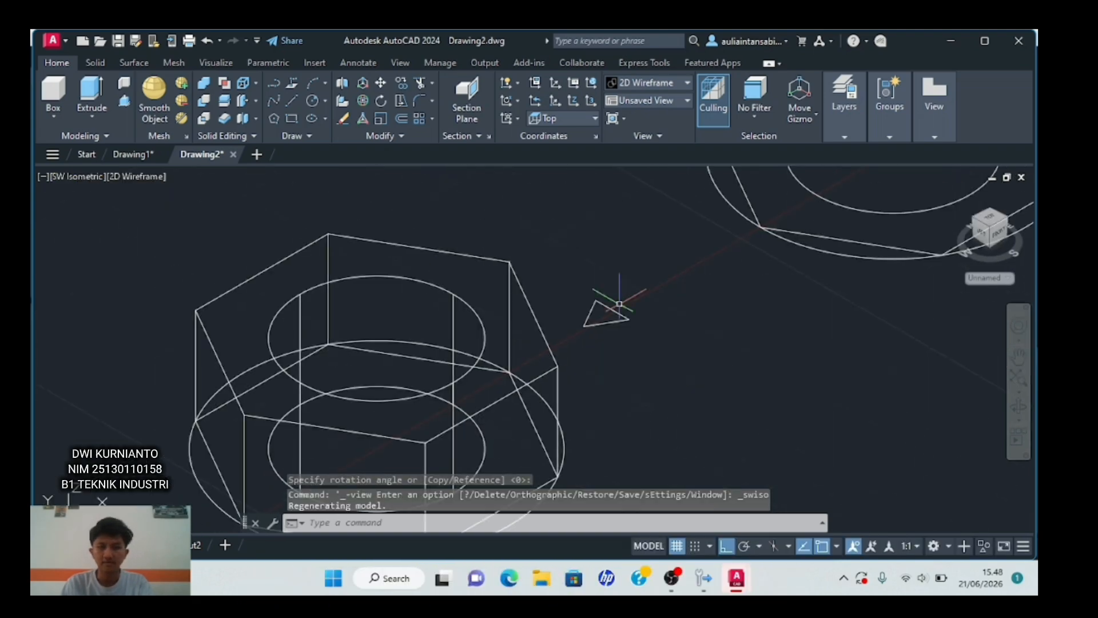
{"action": "left_click", "coordinate": [602, 284]}
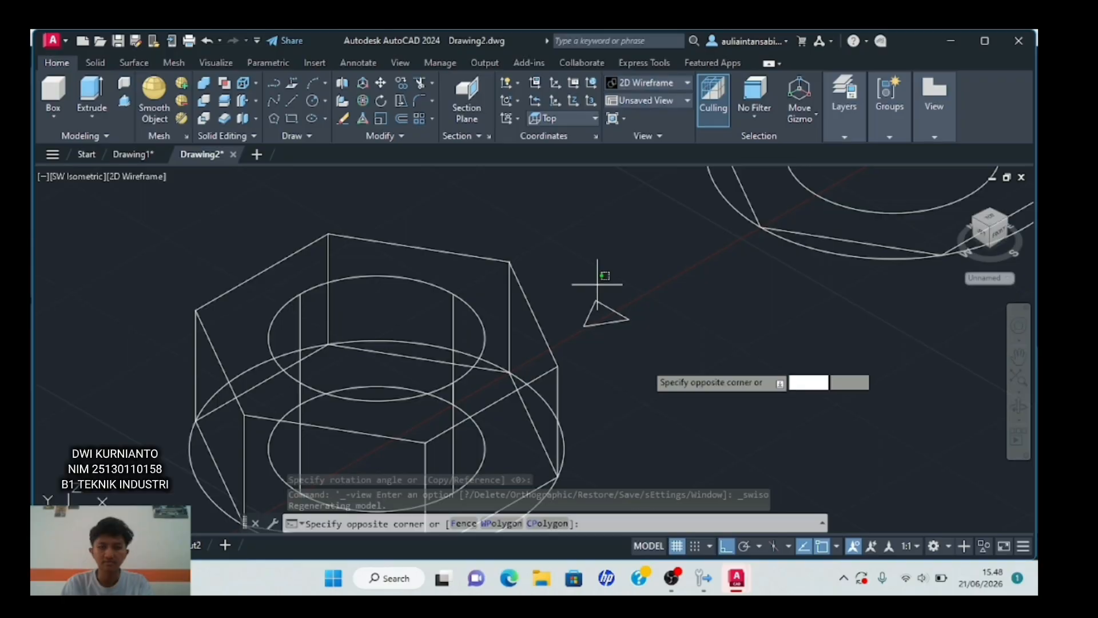
{"action": "left_click", "coordinate": [643, 373]}
{"action": "left_click", "coordinate": [645, 289]}
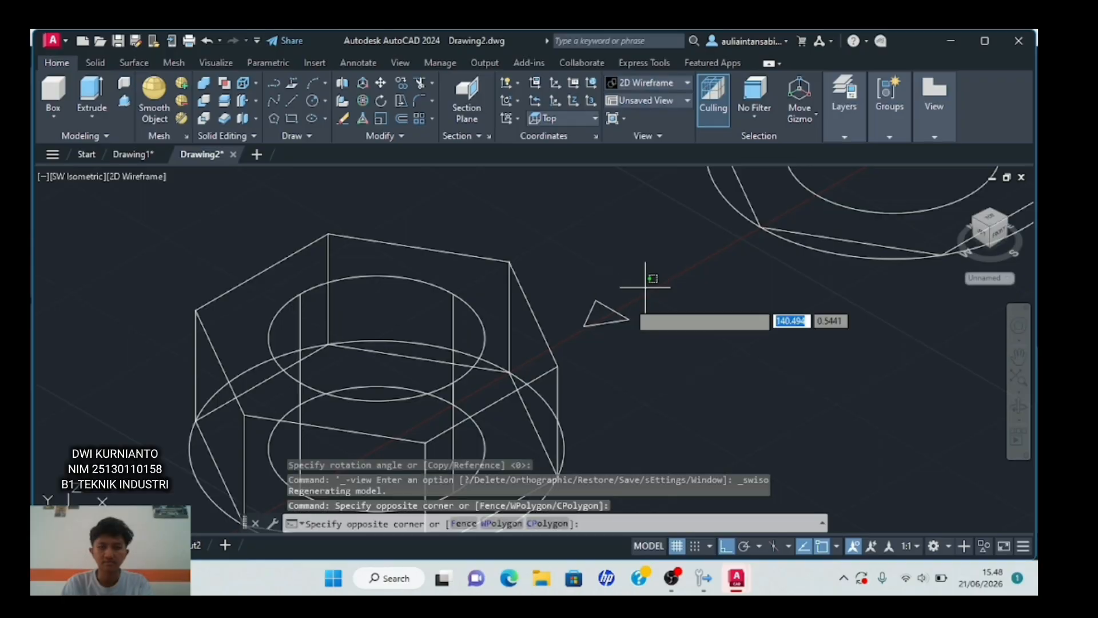
{"action": "left_click", "coordinate": [588, 341]}
{"action": "type", "text": "3DROTATE"}
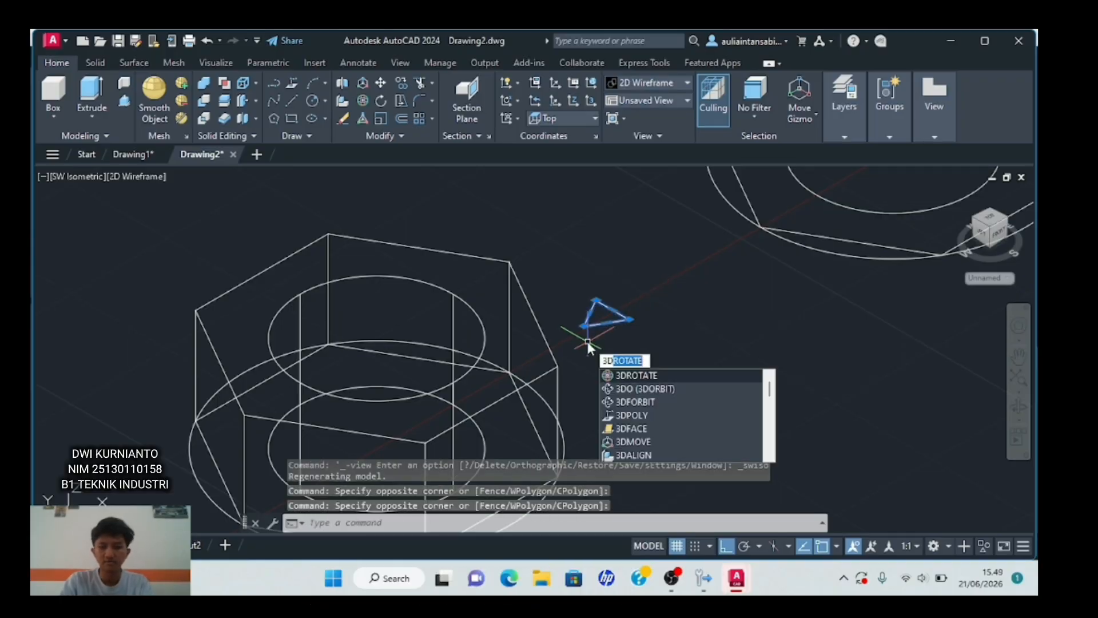
{"action": "key", "text": "Return"}
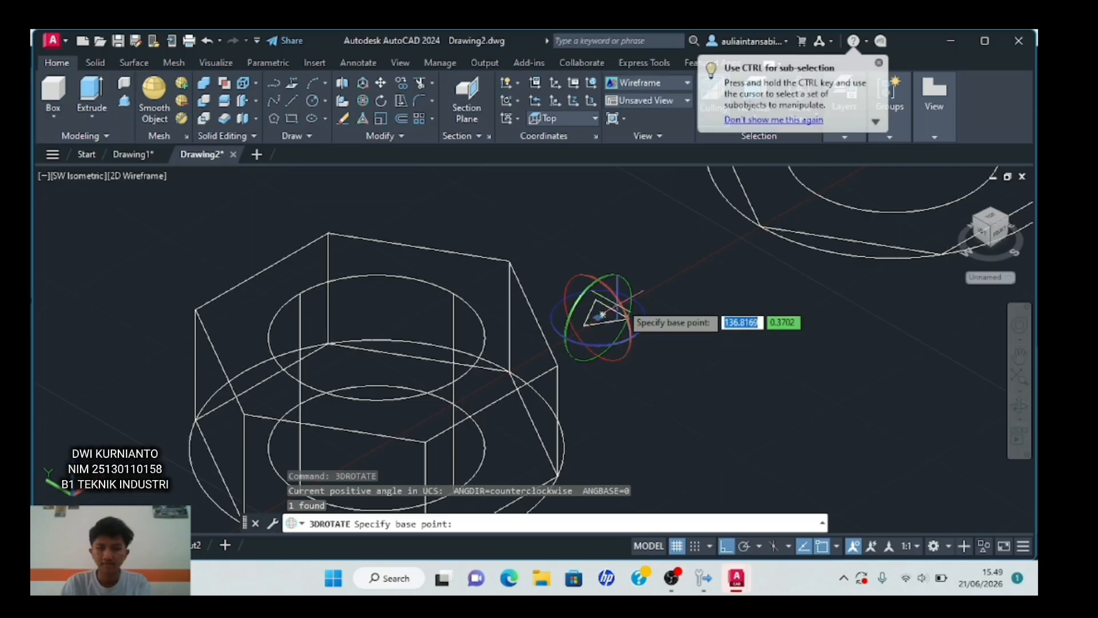
{"action": "left_click", "coordinate": [599, 316]}
{"action": "left_click", "coordinate": [623, 310]}
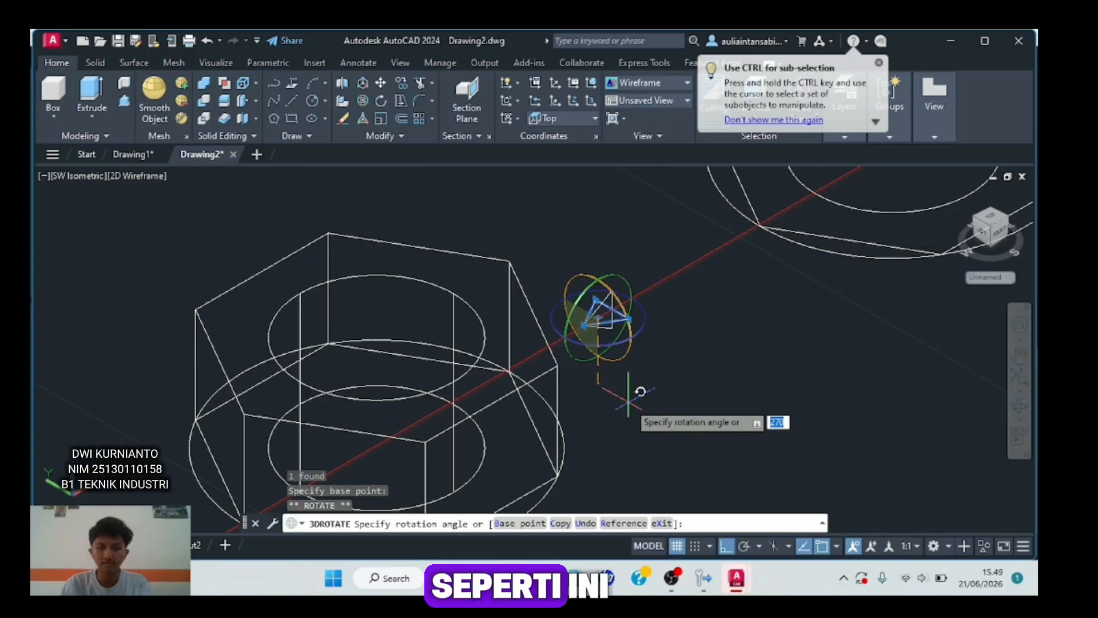
{"action": "key", "text": "Return"}
- Move the upright triangle from the midpoint of its vertical edge to the extruded hexagon's bottom corner on the positive X side
{"action": "scroll", "coordinate": [586, 261], "scroll_direction": "up", "scroll_amount": 5}
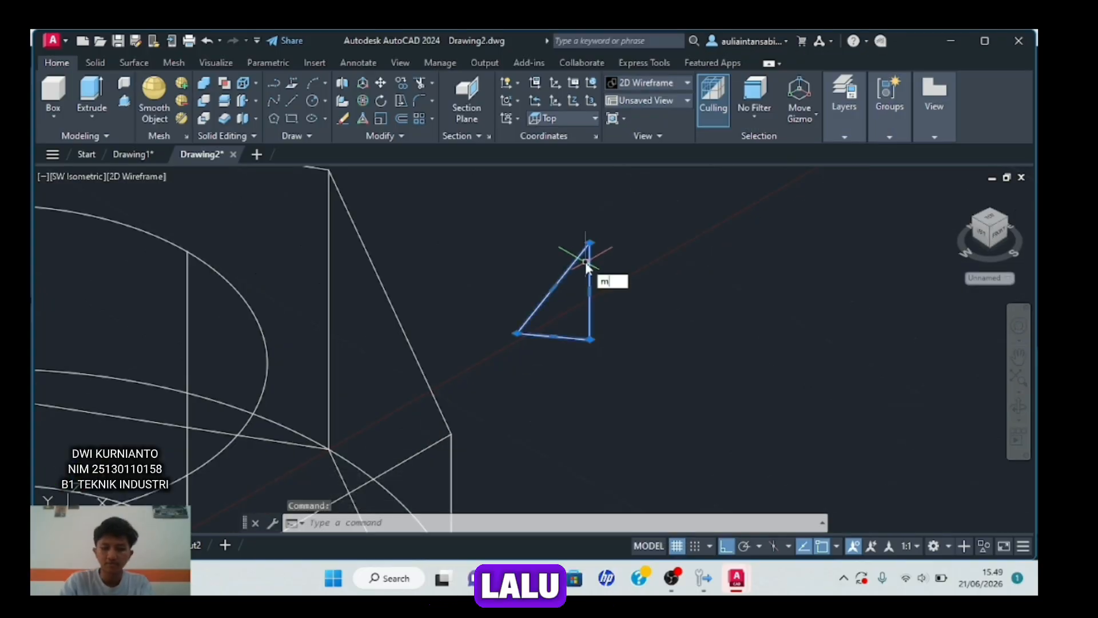
{"action": "type", "text": "m"}
{"action": "key", "text": "Return"}
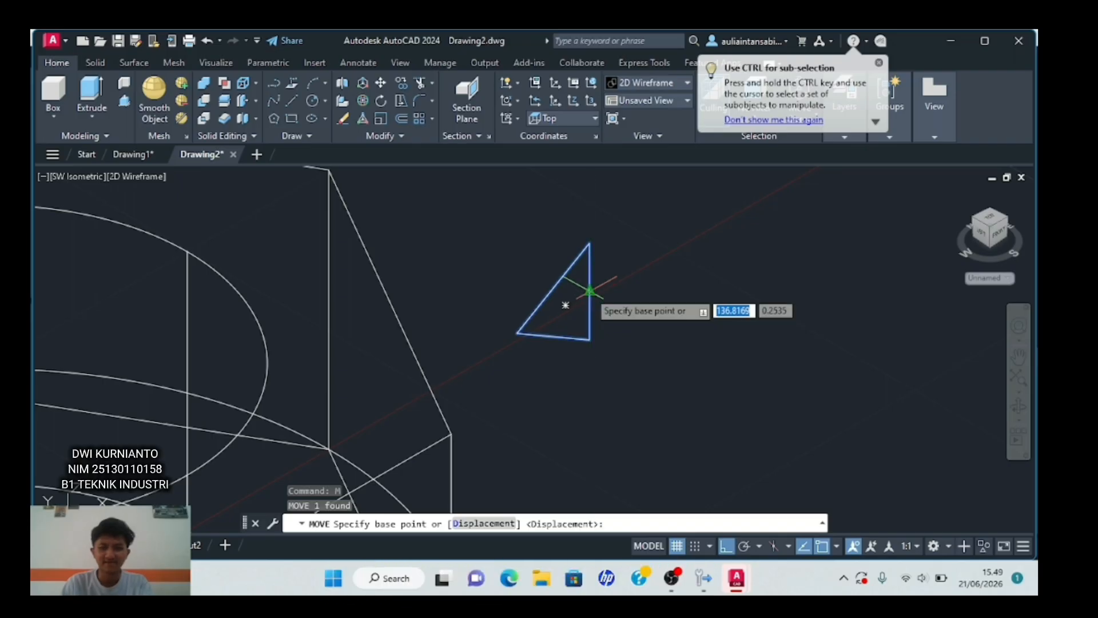
{"action": "left_click", "coordinate": [590, 293]}
{"action": "scroll", "coordinate": [582, 307], "scroll_direction": "down", "scroll_amount": 4}
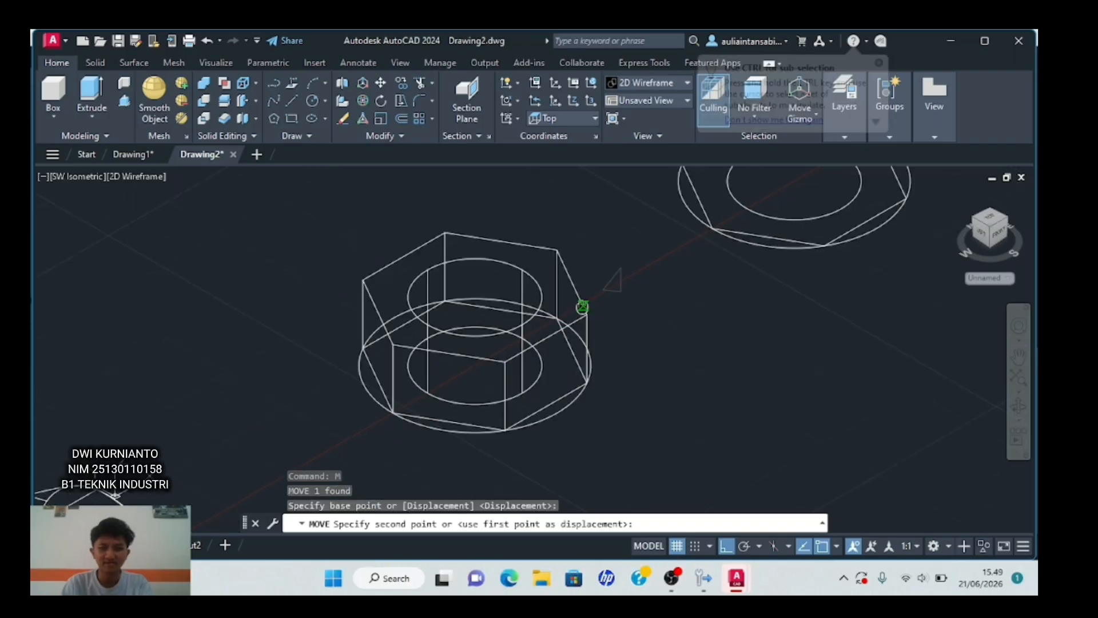
{"action": "middle_click_drag", "start_coordinate": [582, 307], "coordinate": [608, 287]}
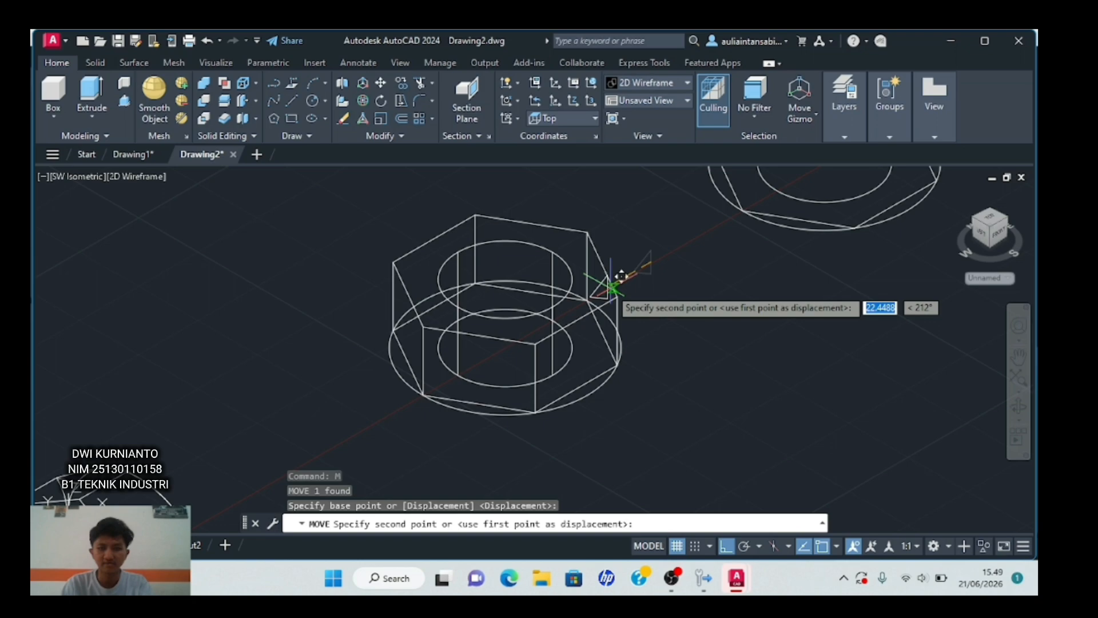
{"action": "scroll", "coordinate": [620, 276], "scroll_direction": "up", "scroll_amount": 5}
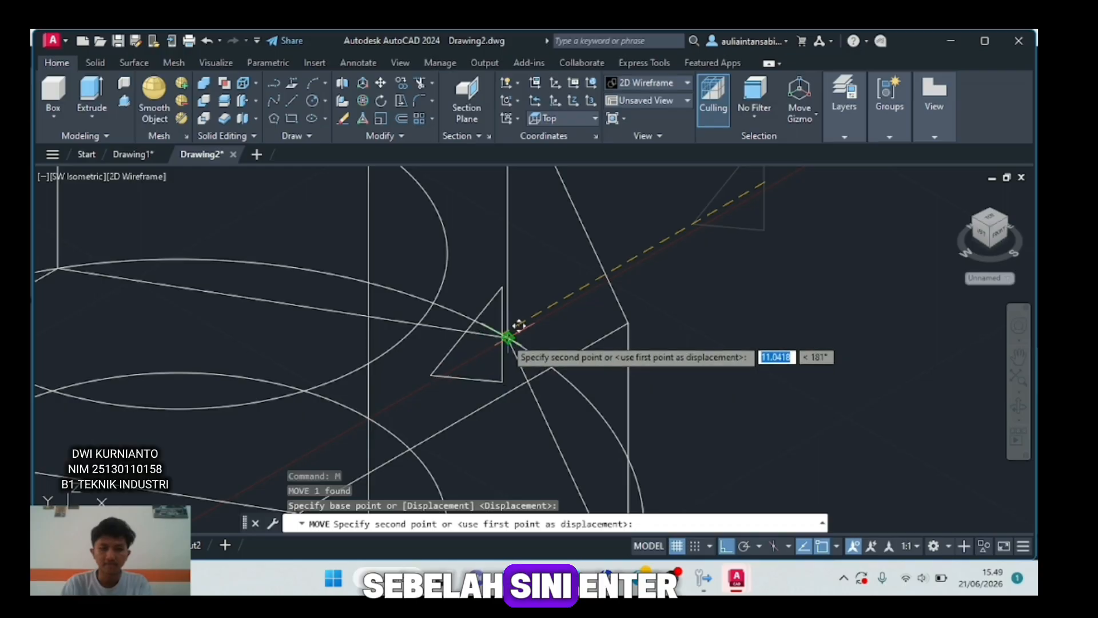
{"action": "left_click", "coordinate": [507, 337]}
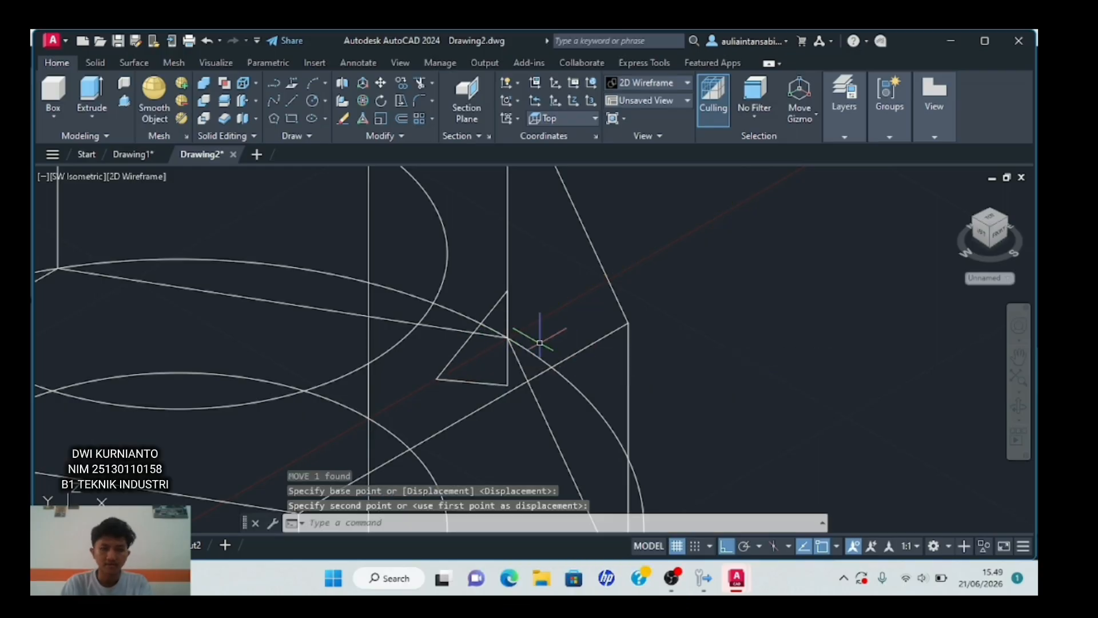
- Sweep the small upright triangle along the outer circle around the extruded hexagon to form a triangular ring
{"action": "left_click", "coordinate": [500, 304]}
{"action": "type", "text": "swe"}
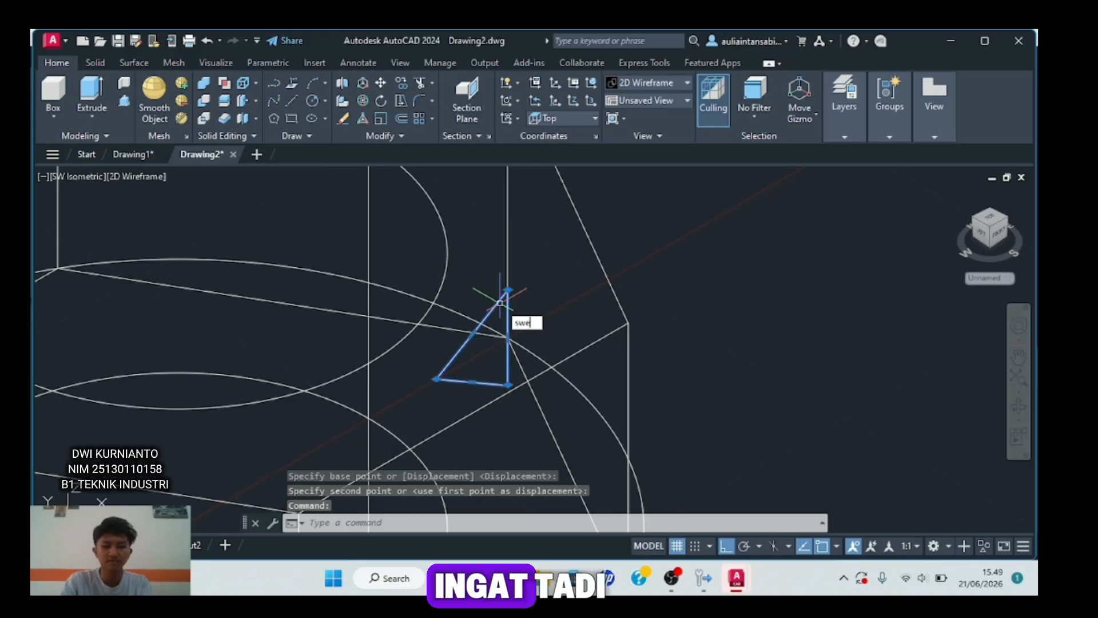
{"action": "key", "text": "Return"}
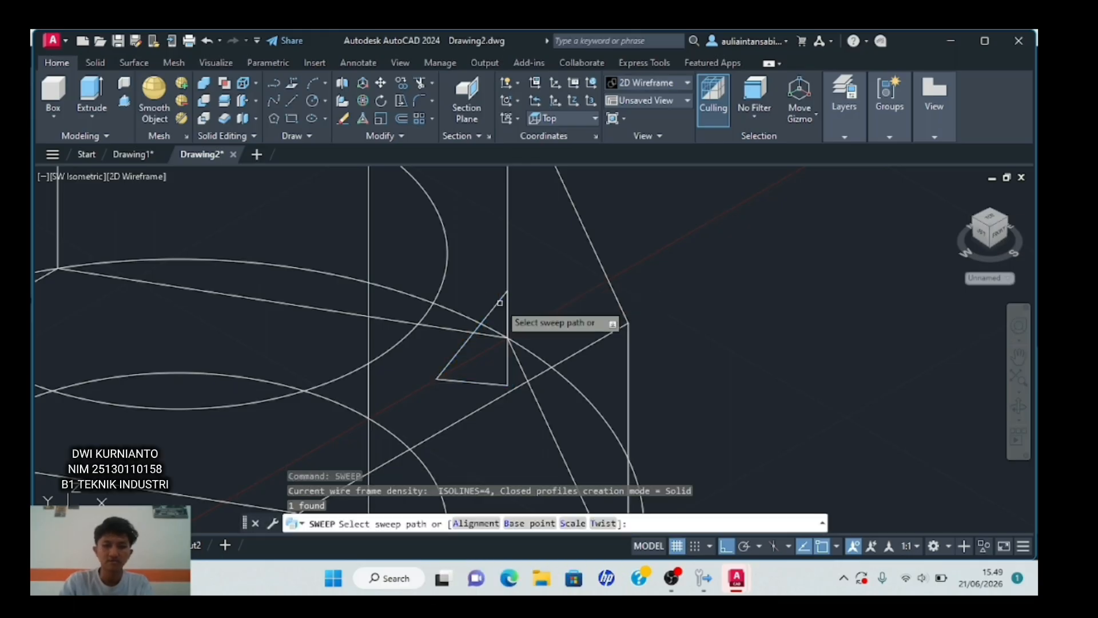
{"action": "left_click", "coordinate": [469, 312]}
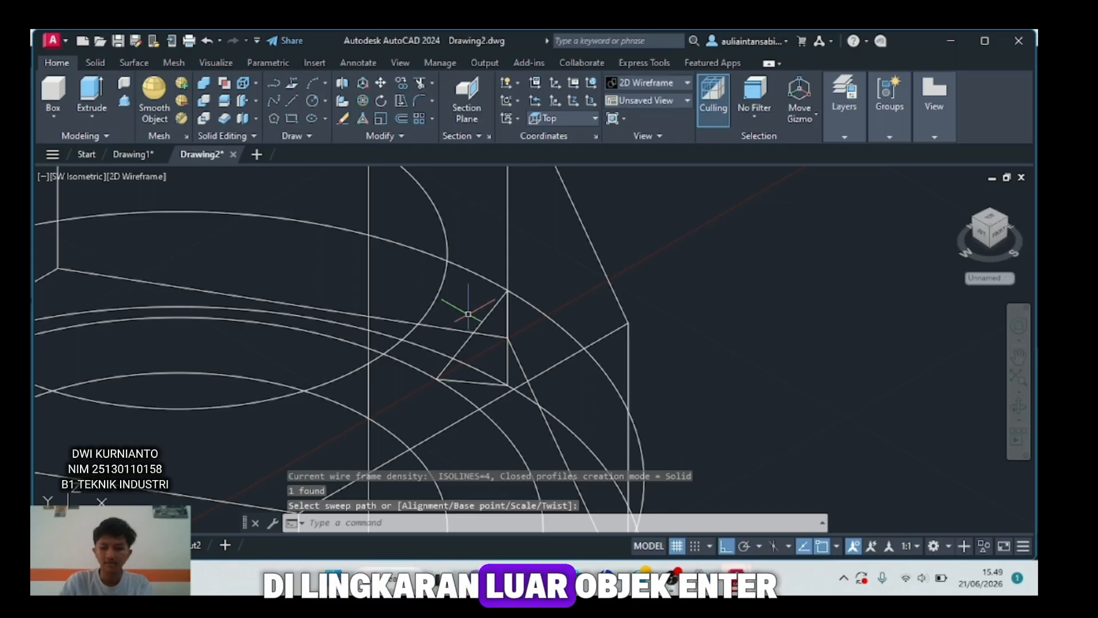
{"action": "key", "text": "Return"}
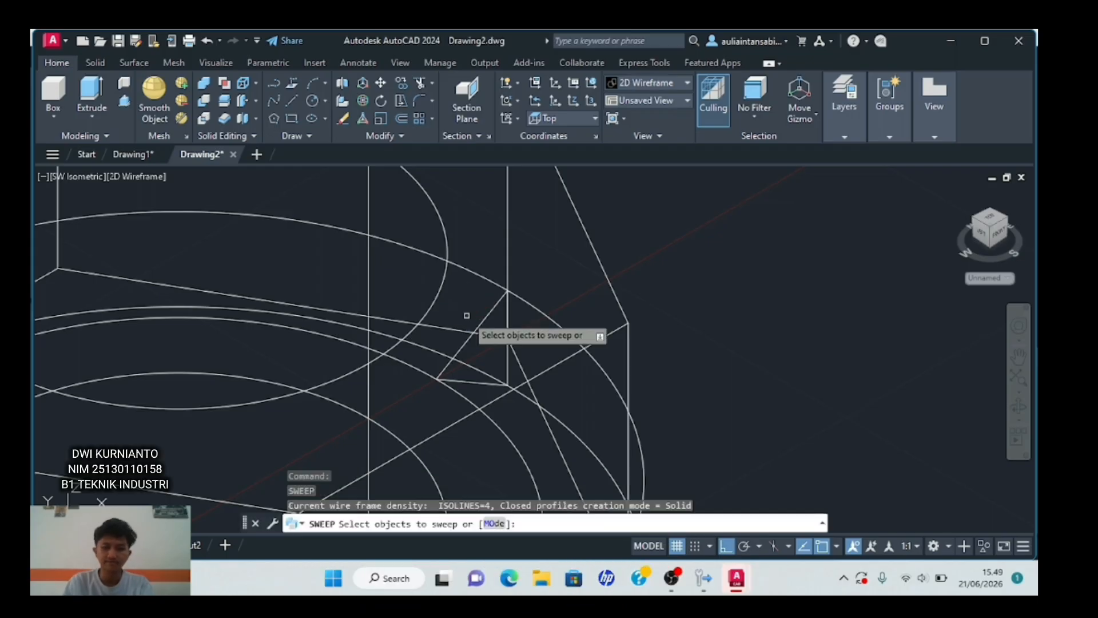
{"action": "scroll", "coordinate": [682, 293], "scroll_direction": "down", "scroll_amount": 5}
{"action": "scroll", "coordinate": [682, 305], "scroll_direction": "down", "scroll_amount": 3}
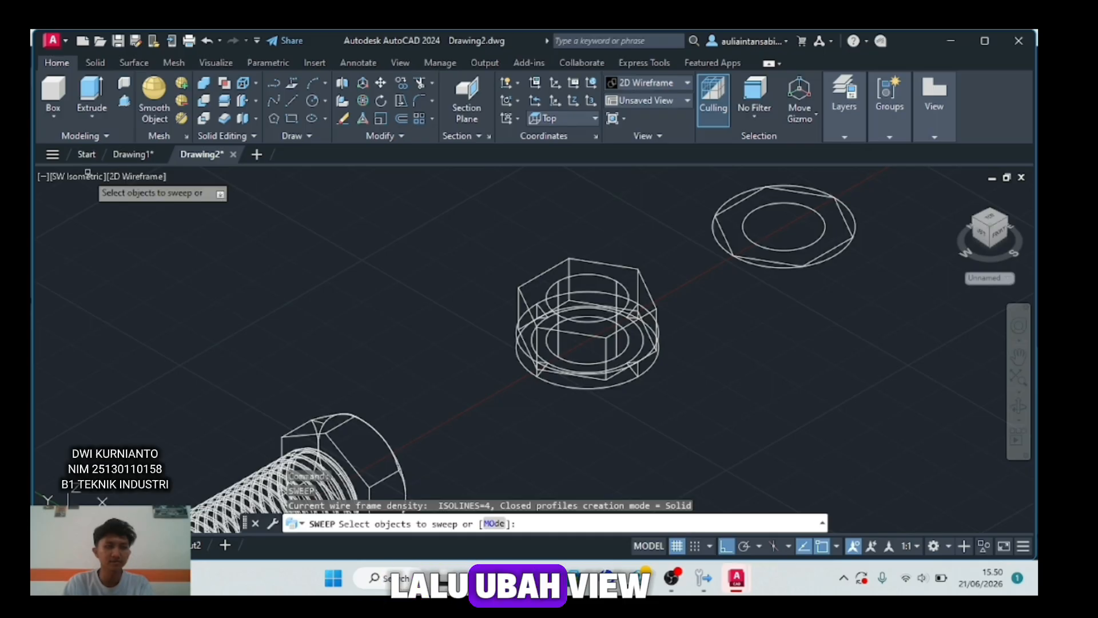
{"action": "key", "text": "Escape"}
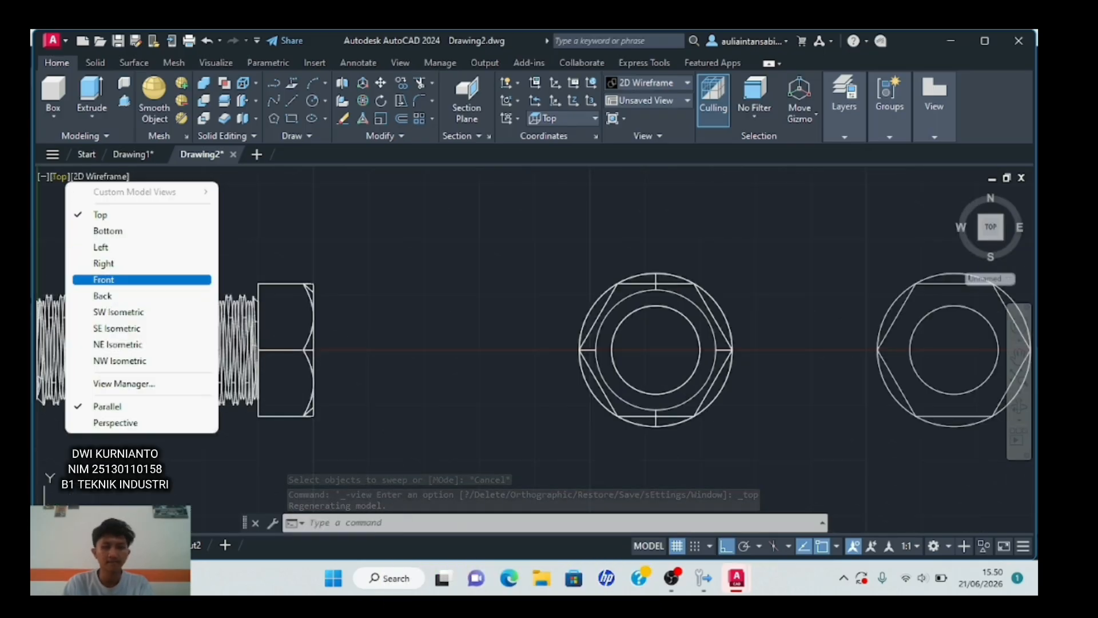
- In the Front view, mirror the swept ring about a horizontal line through the midpoint of the nut's vertical side, keeping the source object
{"action": "left_click", "coordinate": [126, 279]}
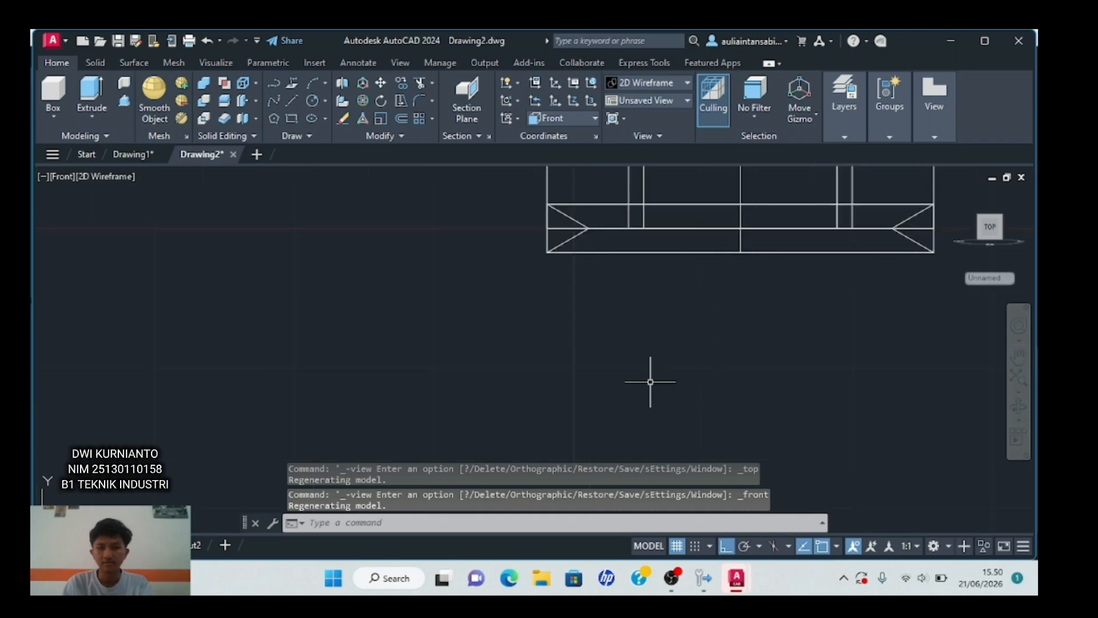
{"action": "middle_click_drag", "start_coordinate": [637, 301], "coordinate": [548, 400]}
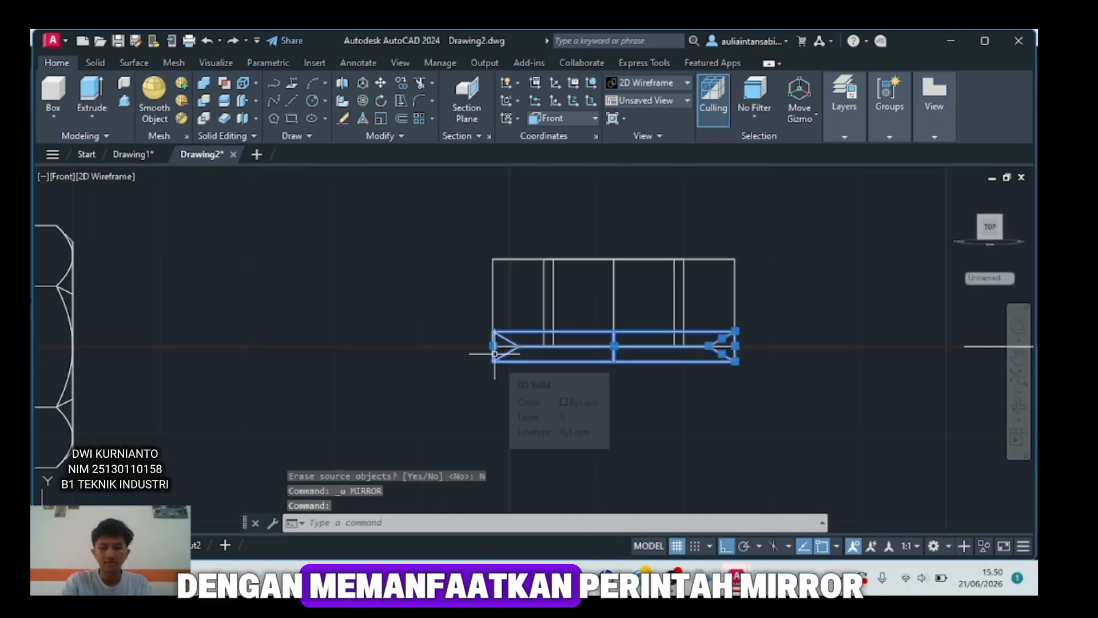
{"action": "key", "text": "Return"}
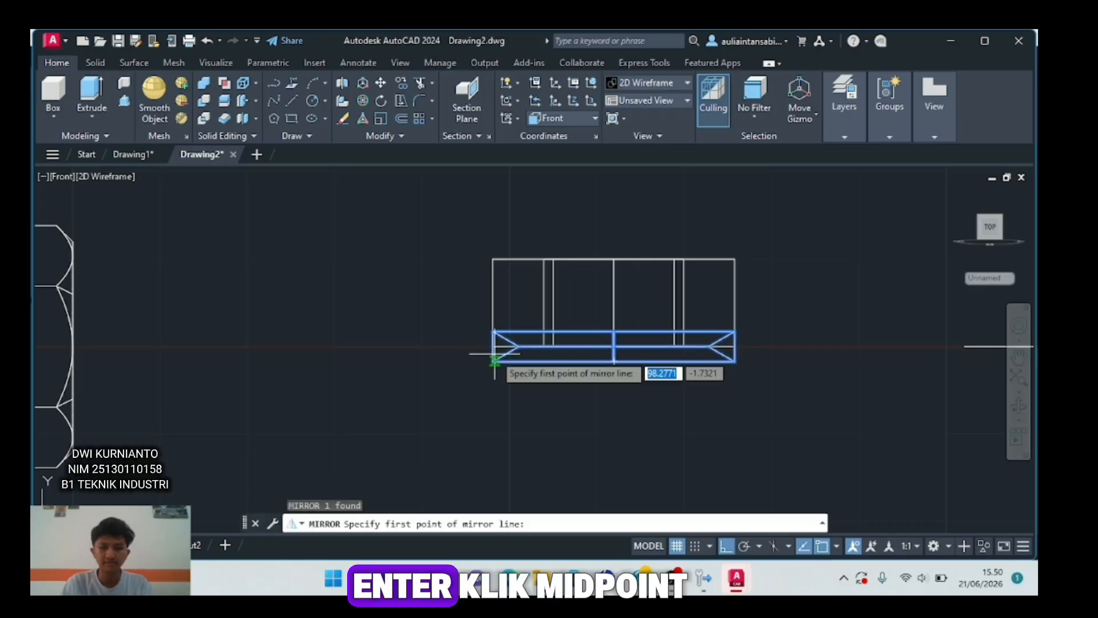
{"action": "left_click", "coordinate": [493, 302]}
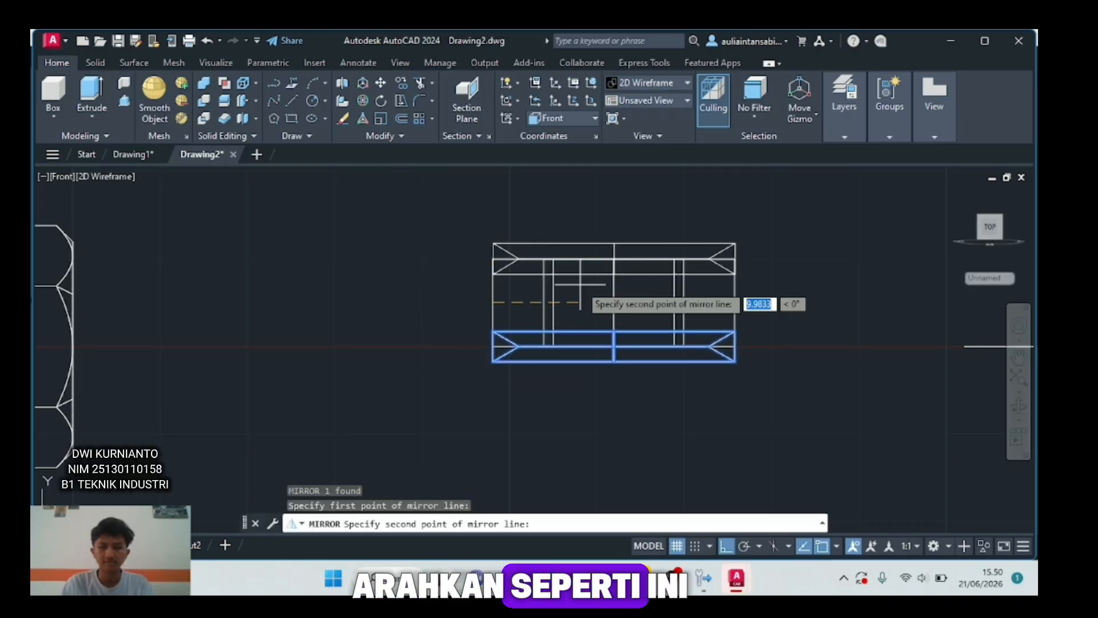
{"action": "left_click", "coordinate": [581, 283]}
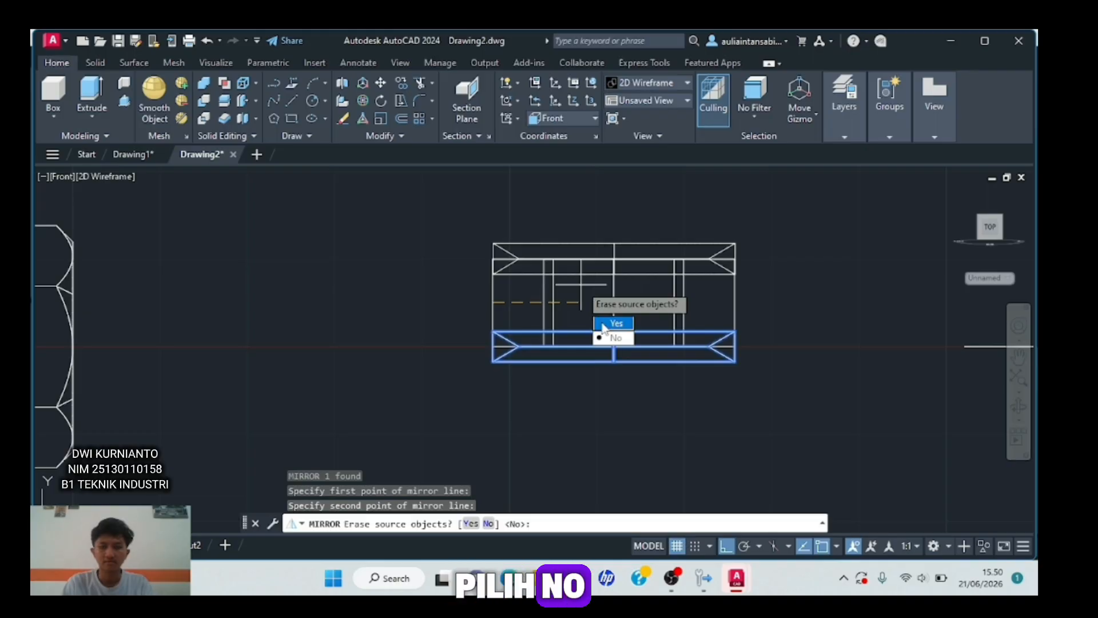
{"action": "left_click", "coordinate": [607, 339]}
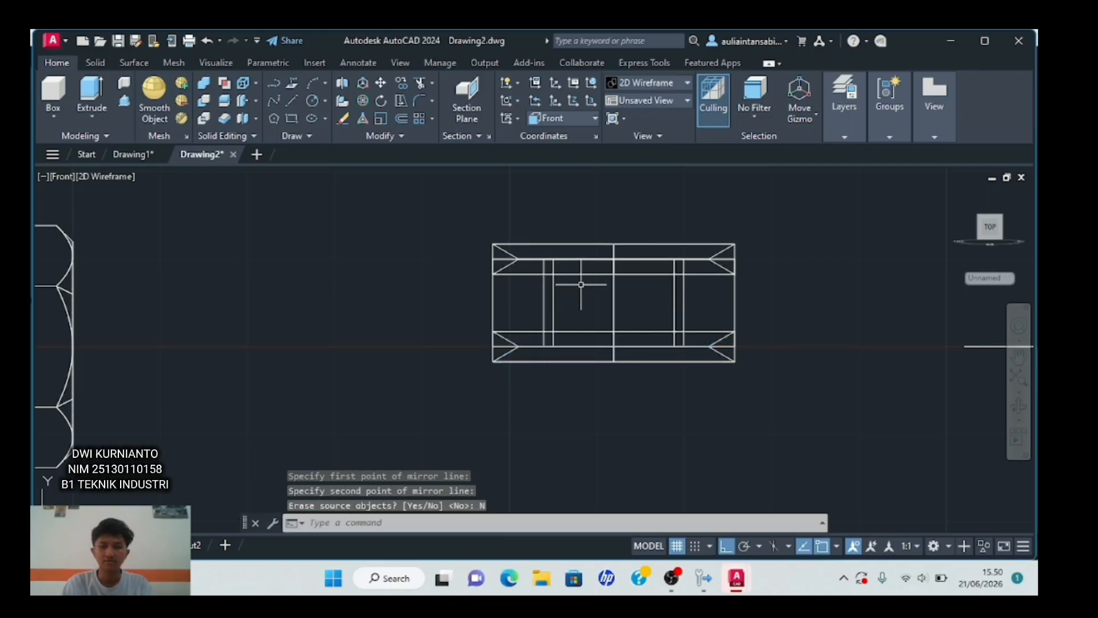
- Subtract the lower and upper swept rings from the extruded hexagon to chamfer the nut's corners on both faces
{"action": "scroll", "coordinate": [607, 259], "scroll_direction": "down", "scroll_amount": 2}
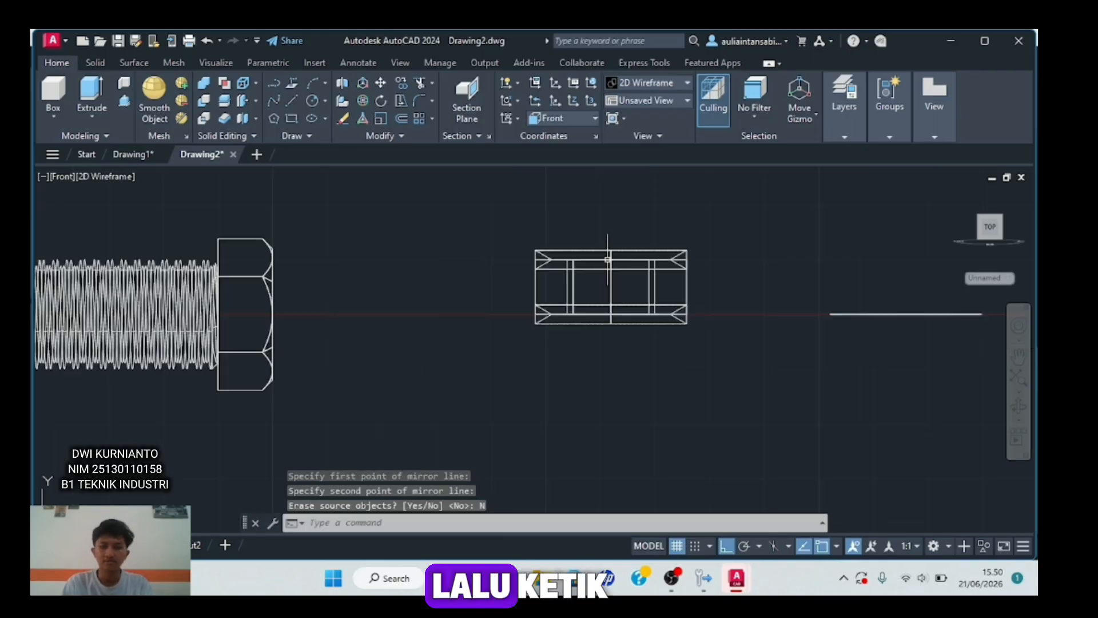
{"action": "type", "text": "su"}
{"action": "key", "text": "Return"}
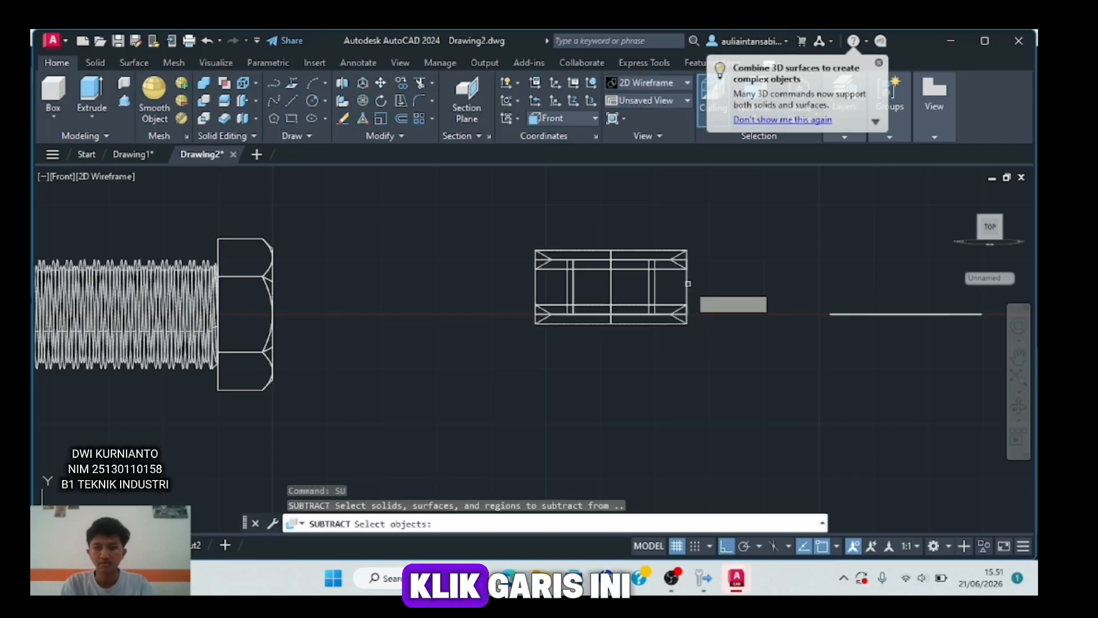
{"action": "left_click", "coordinate": [687, 283]}
{"action": "key", "text": "Return"}
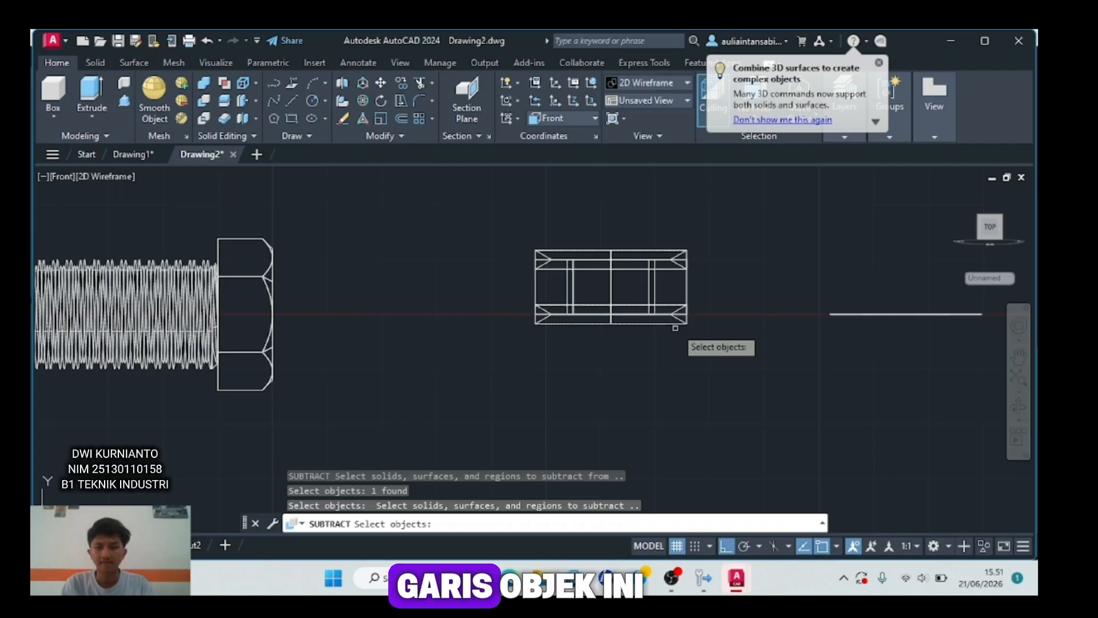
{"action": "left_click", "coordinate": [677, 324]}
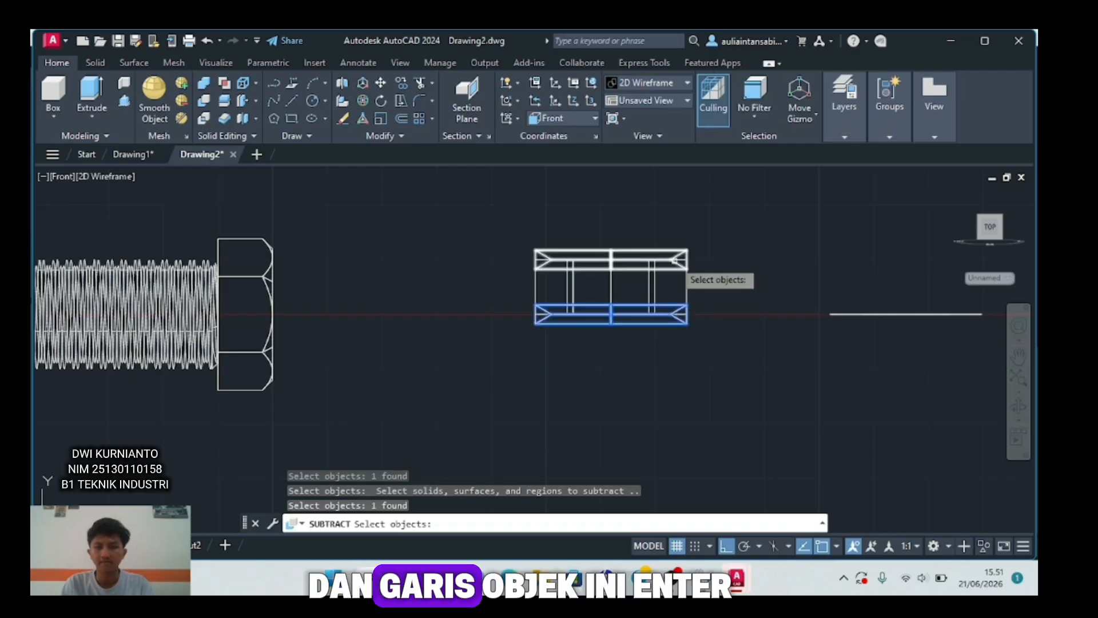
{"action": "left_click", "coordinate": [678, 258]}
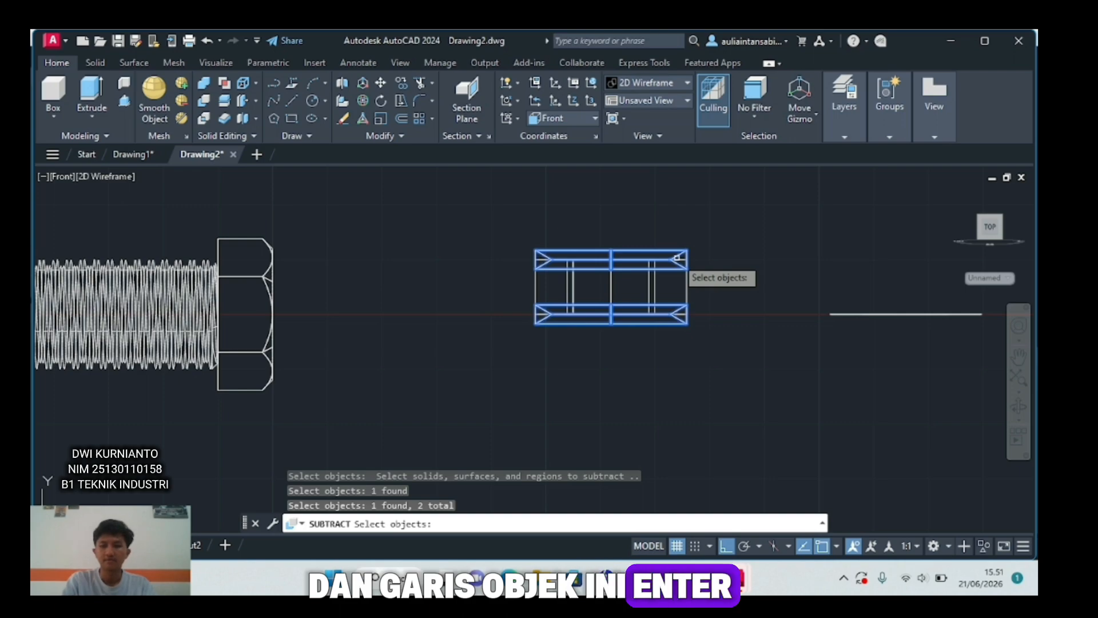
{"action": "key", "text": "Return"}
- Switch to the SW Isometric view and apply the Conceptual visual style
{"action": "left_click", "coordinate": [62, 176]}
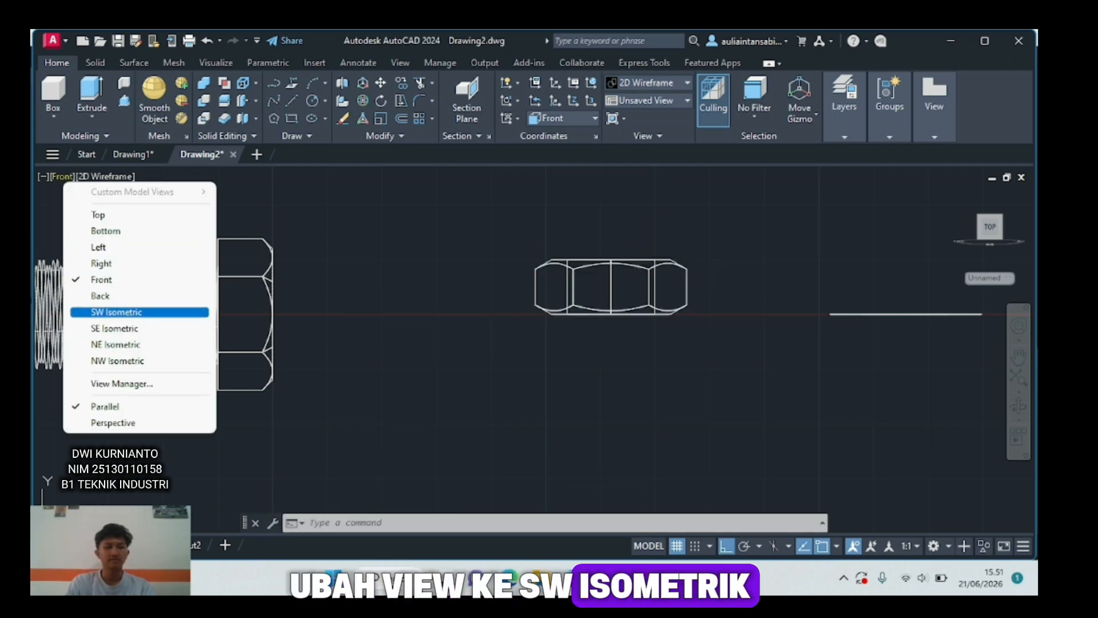
{"action": "left_click", "coordinate": [116, 312]}
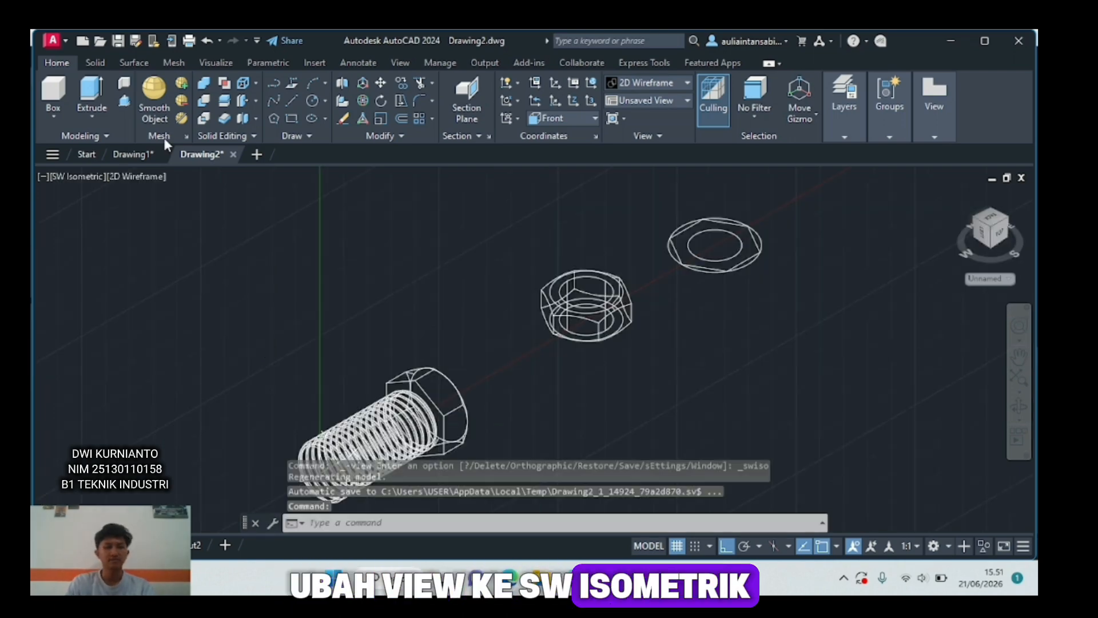
{"action": "left_click", "coordinate": [129, 176]}
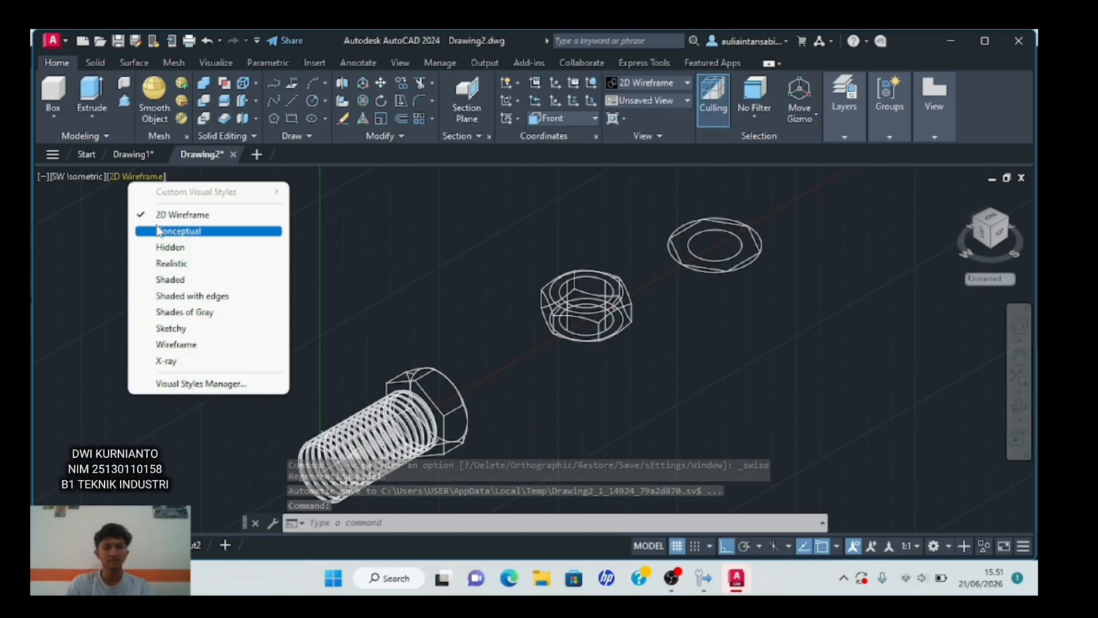
{"action": "left_click", "coordinate": [177, 231]}
- Subtract the inner cylinder from the hexagonal nut body to open its central hole
{"action": "scroll", "coordinate": [571, 329], "scroll_direction": "up", "scroll_amount": 2}
{"action": "type", "text": "su"}
{"action": "key", "text": "Return"}
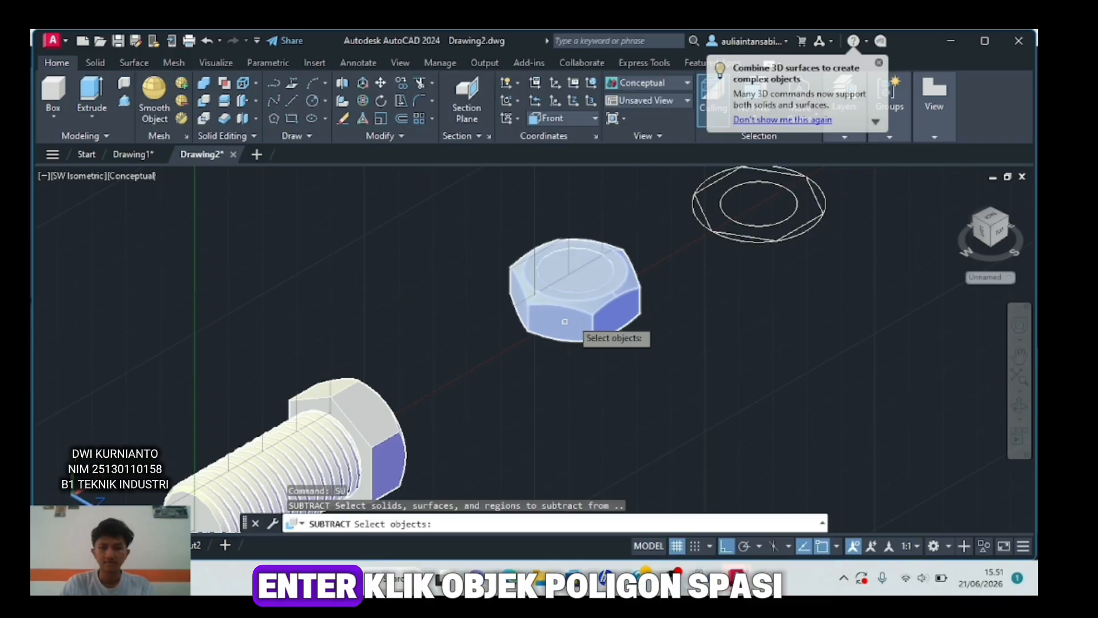
{"action": "left_click", "coordinate": [564, 321]}
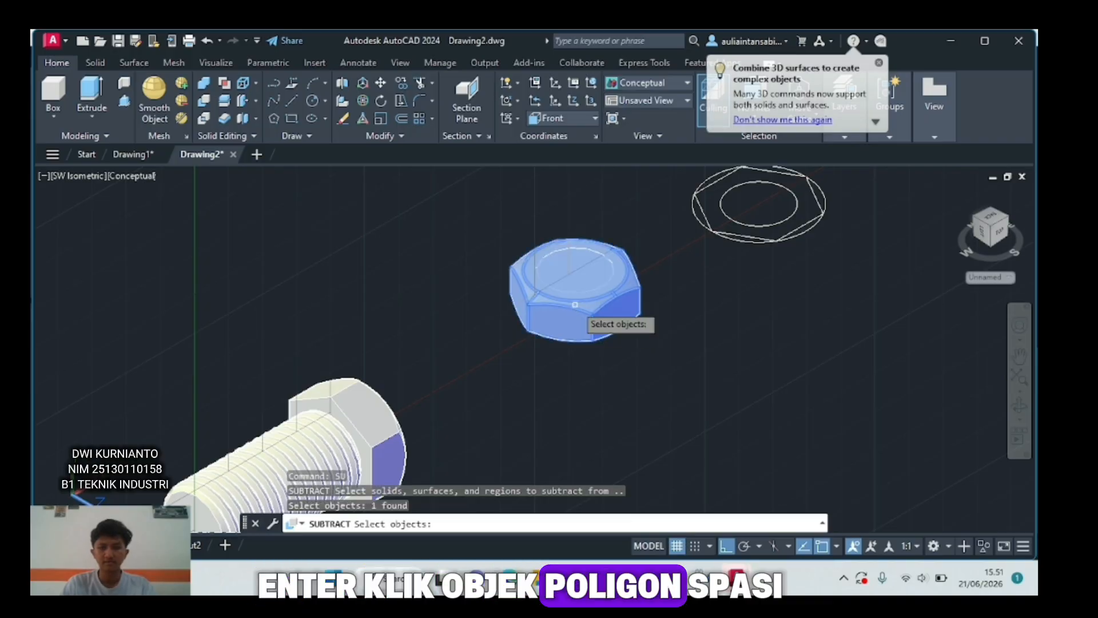
{"action": "key", "text": "space"}
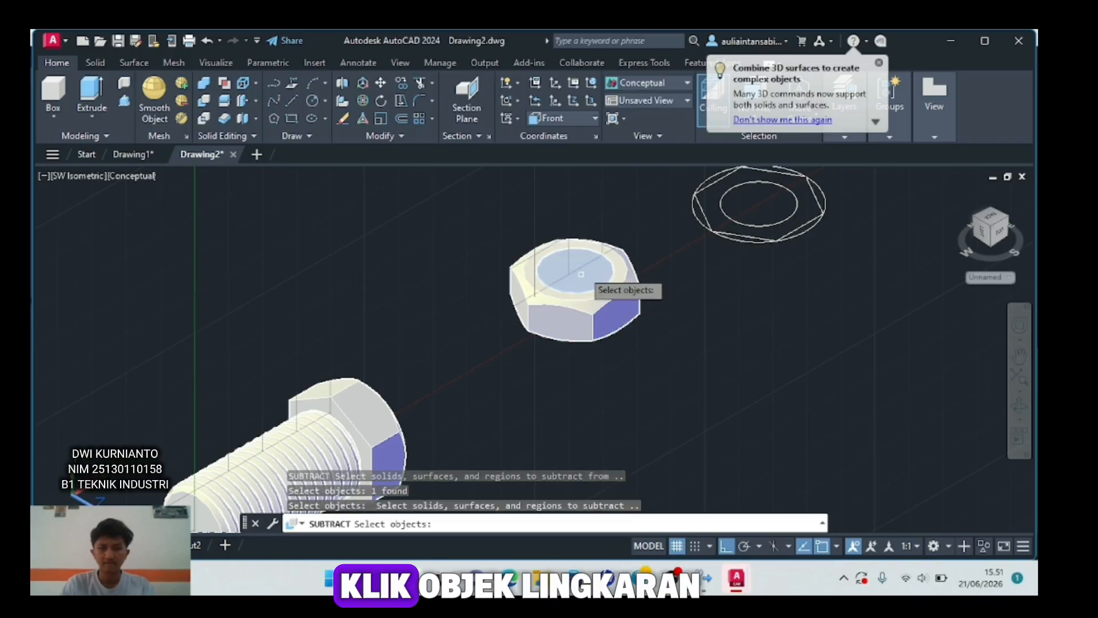
{"action": "left_click", "coordinate": [585, 262]}
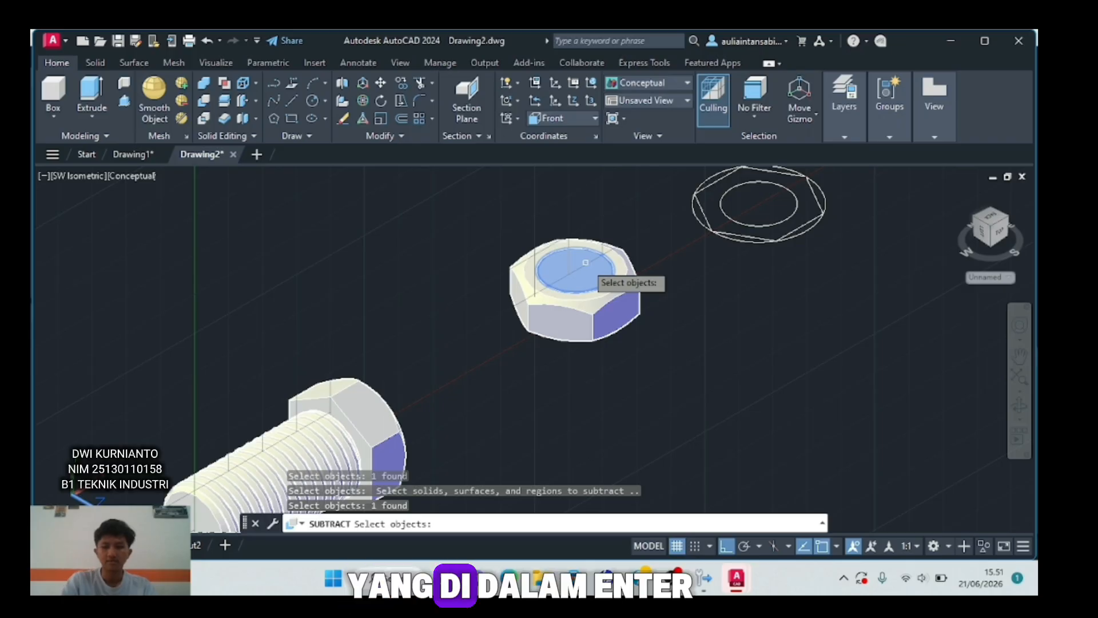
{"action": "key", "text": "Return"}
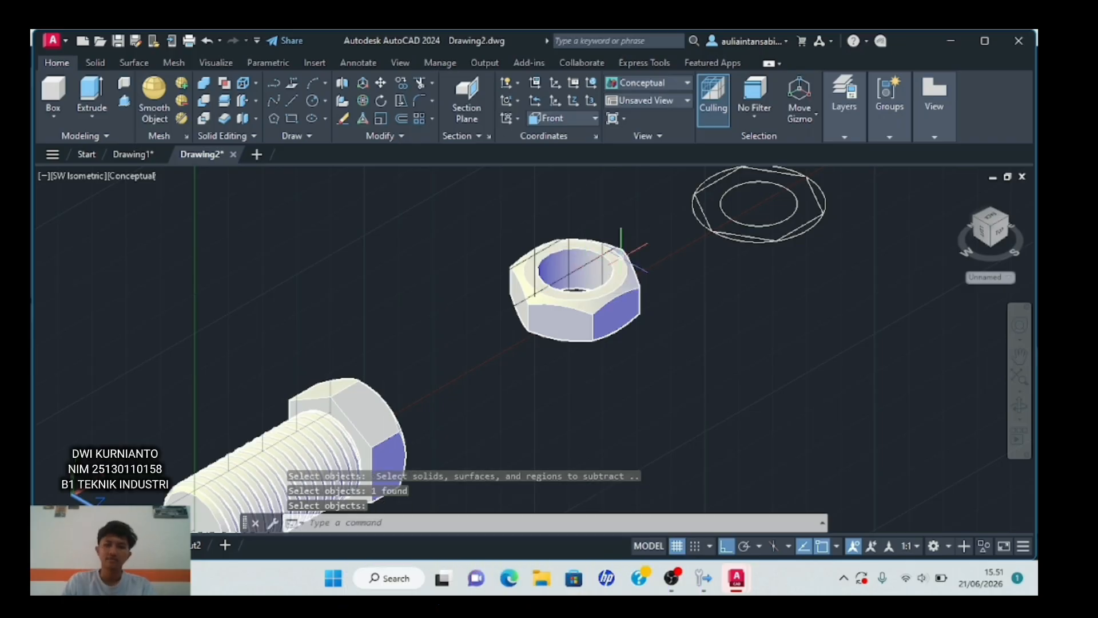
{"action": "scroll", "coordinate": [629, 258], "scroll_direction": "down", "scroll_amount": 2}
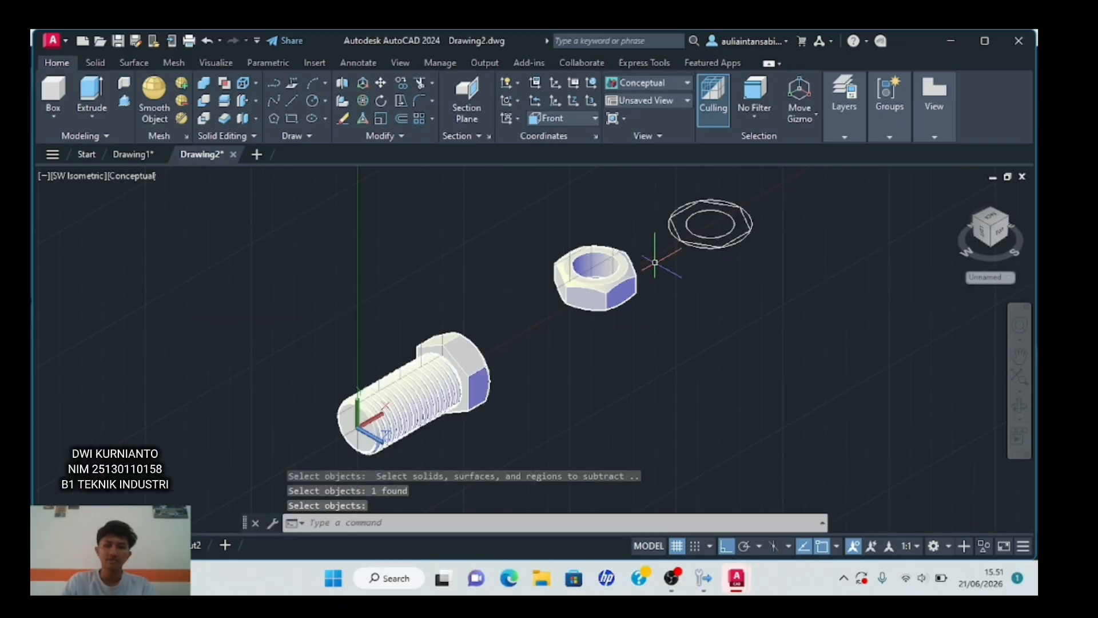
- Set the visual style to 2D Wireframe and the coordinate system to World
{"action": "left_click", "coordinate": [137, 176]}
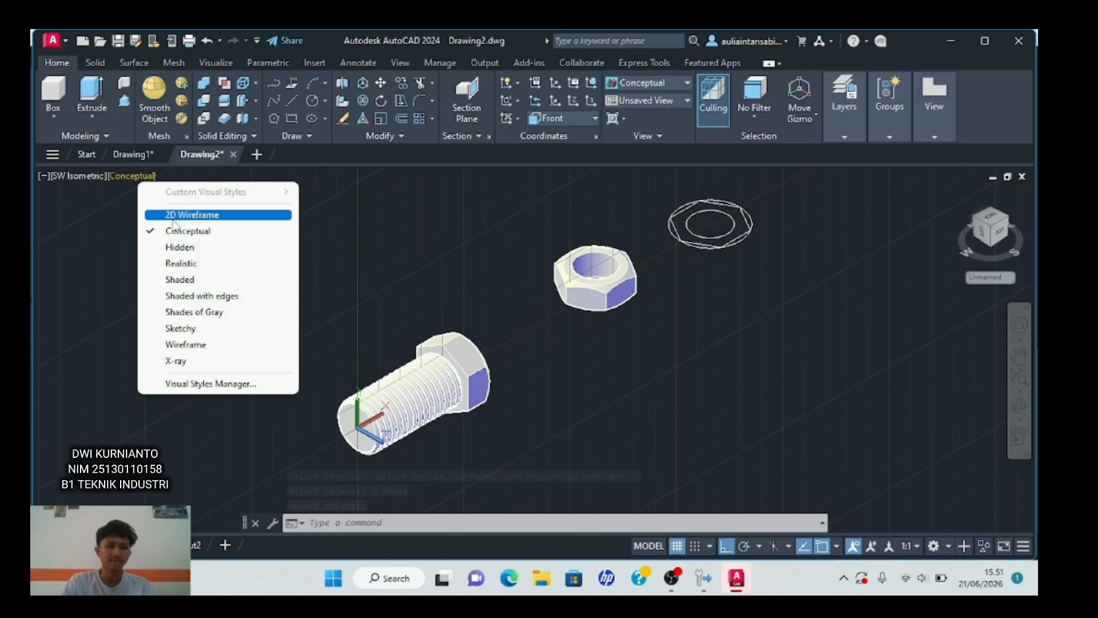
{"action": "left_click", "coordinate": [173, 221]}
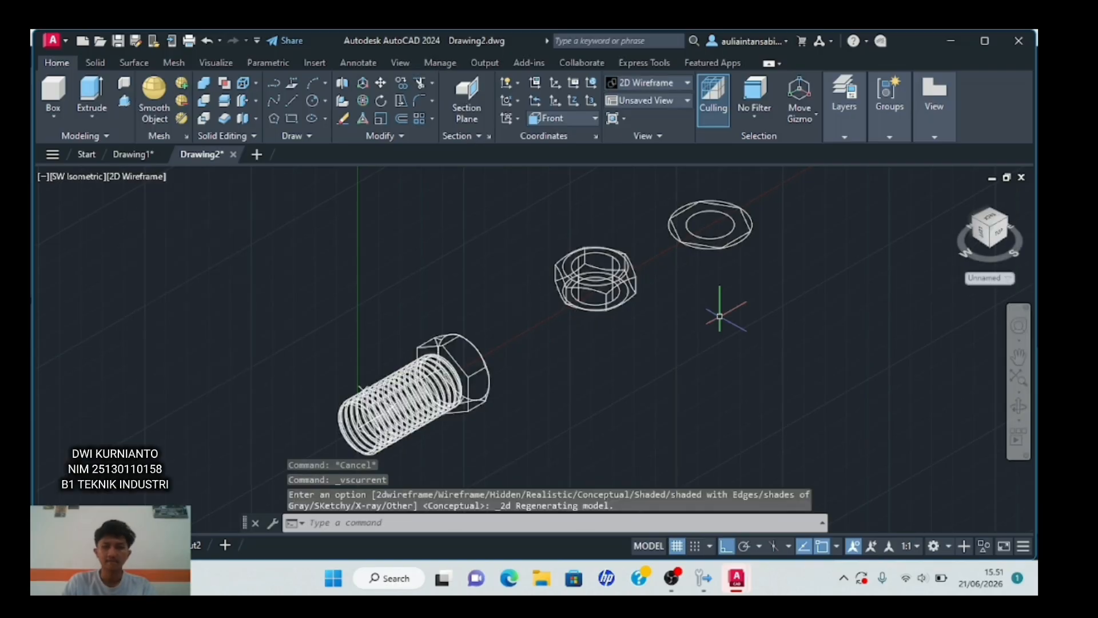
{"action": "middle_click_drag", "start_coordinate": [719, 316], "coordinate": [449, 434]}
{"action": "scroll", "coordinate": [448, 434], "scroll_direction": "up", "scroll_amount": 2}
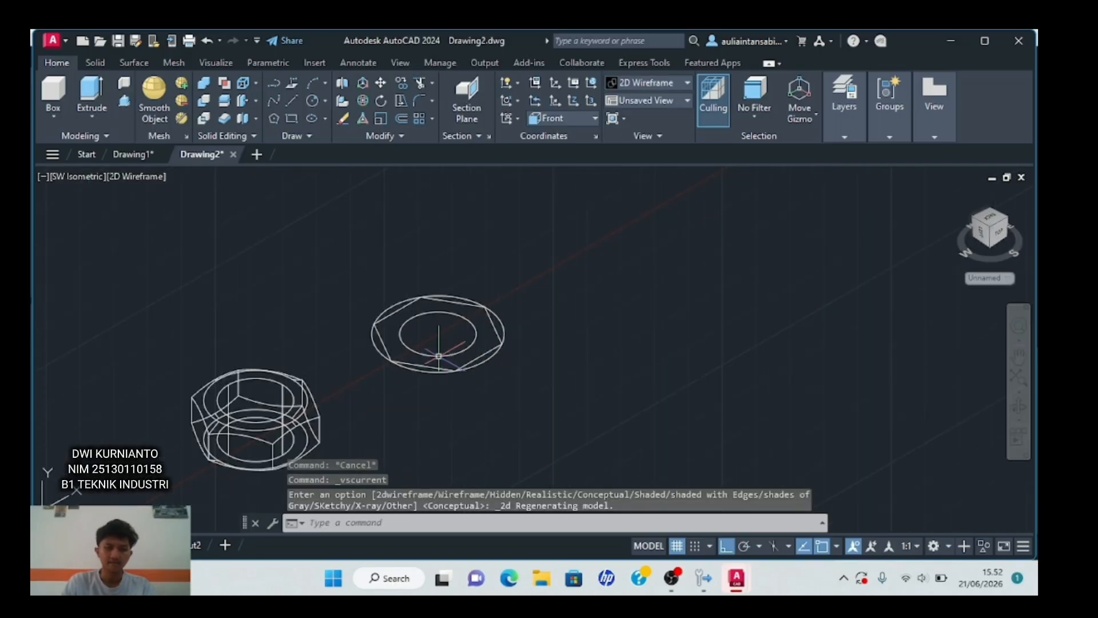
{"action": "middle_click_drag", "start_coordinate": [423, 384], "coordinate": [423, 389]}
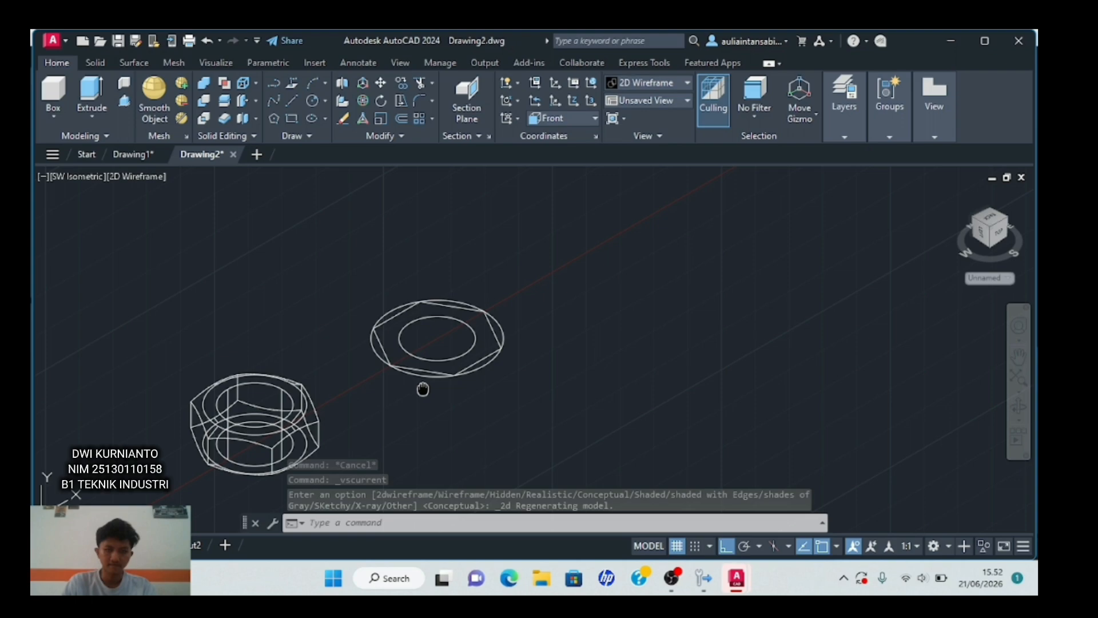
{"action": "scroll", "coordinate": [447, 340], "scroll_direction": "up", "scroll_amount": 3}
{"action": "scroll", "coordinate": [441, 370], "scroll_direction": "down", "scroll_amount": 3}
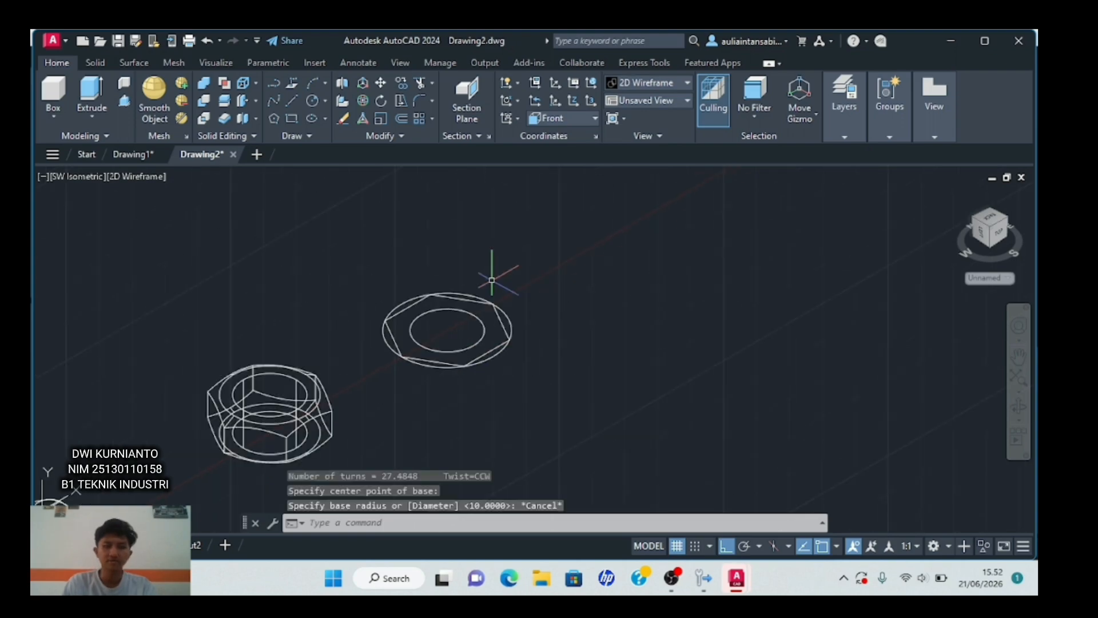
{"action": "left_click", "coordinate": [572, 117]}
{"action": "left_click", "coordinate": [575, 135]}
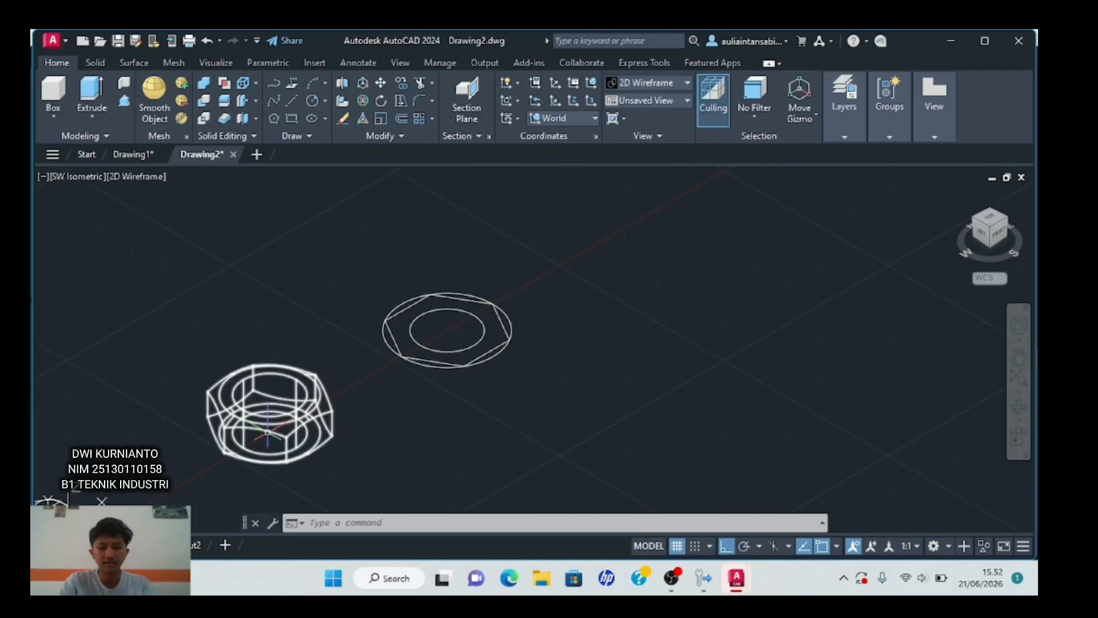
{"action": "key", "text": "Escape"}
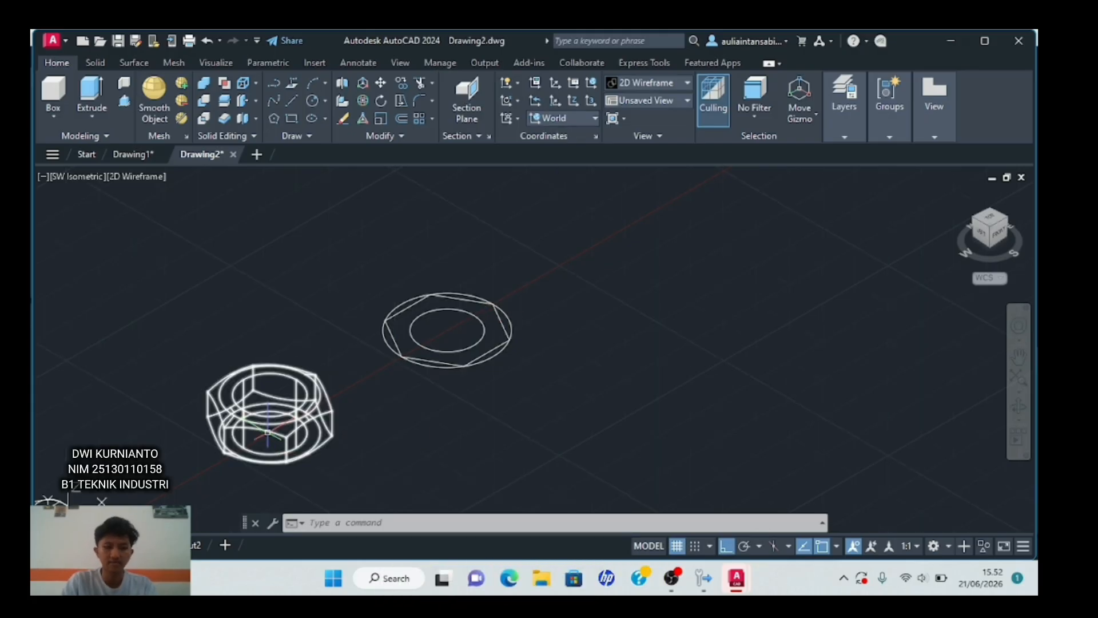
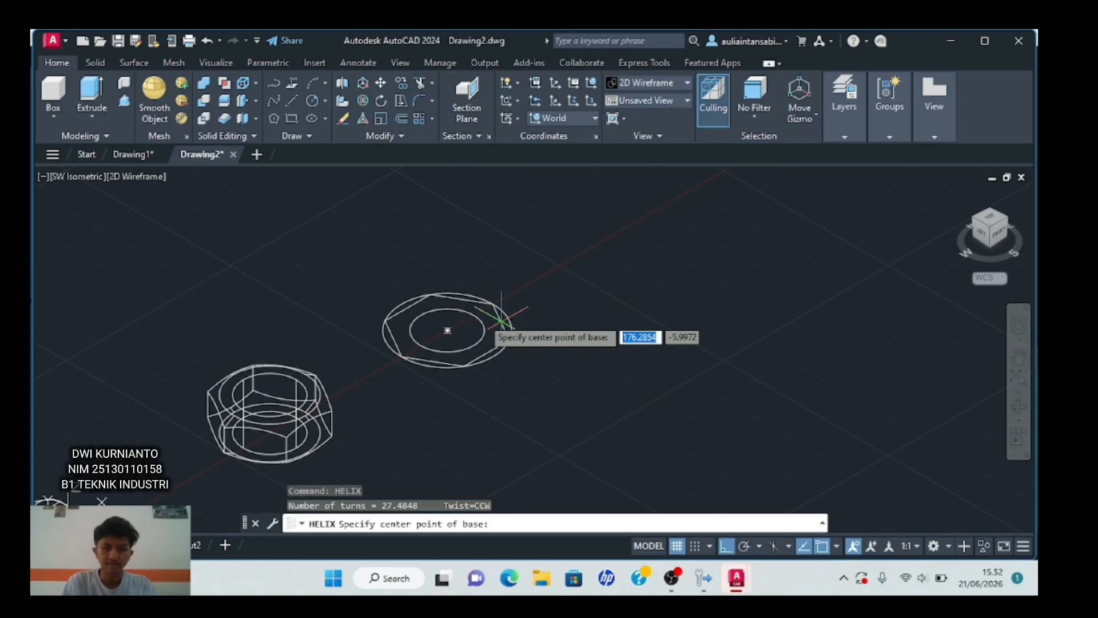
- Draw a helix from the centre of the flat hexagon's inner circle with base and top radius 8 and turn height 2
{"action": "left_click", "coordinate": [447, 329]}
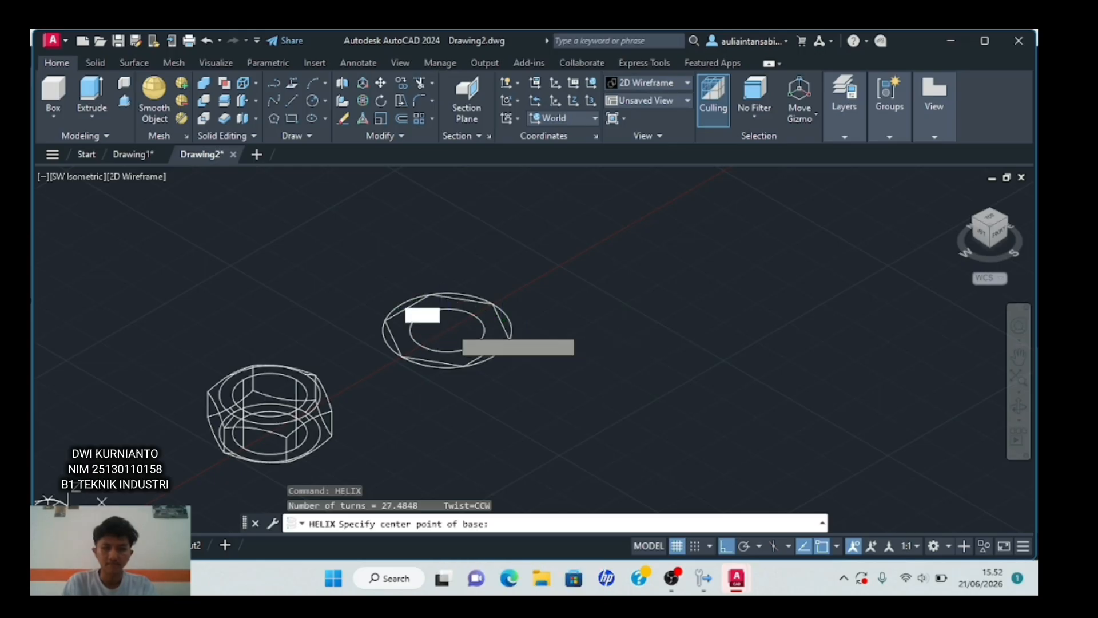
{"action": "type", "text": "8"}
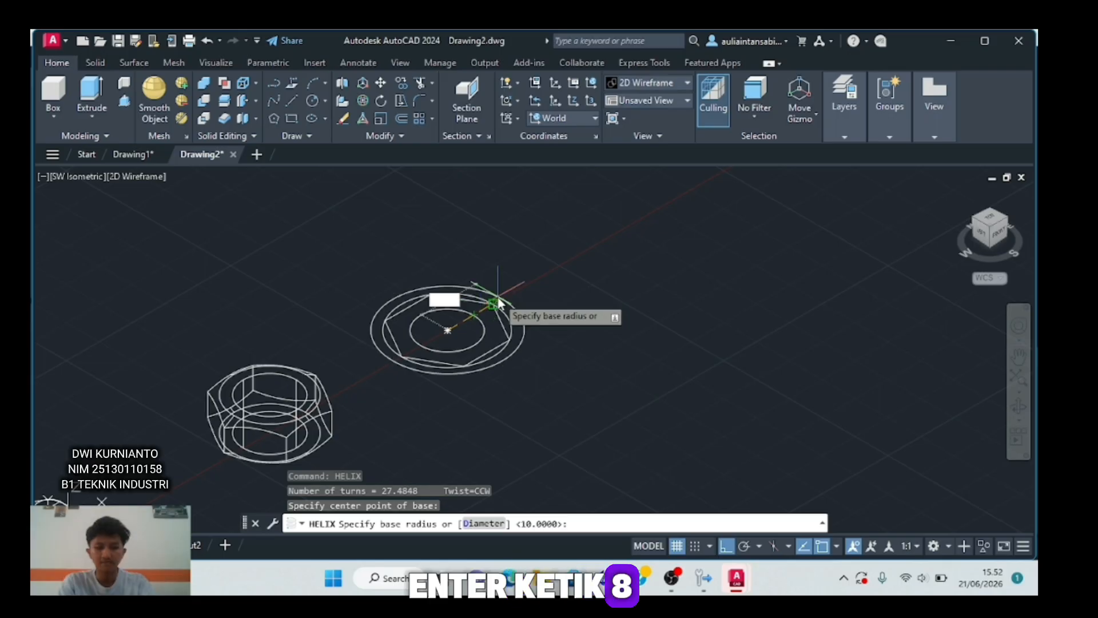
{"action": "key", "text": "Return"}
{"action": "type", "text": "8"}
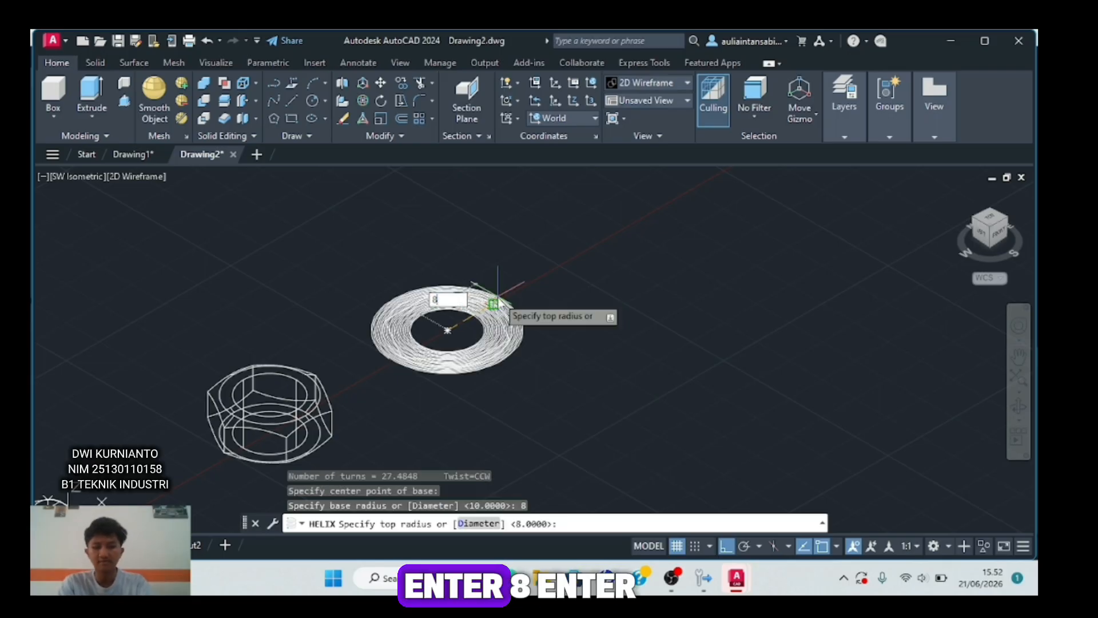
{"action": "key", "text": "Return"}
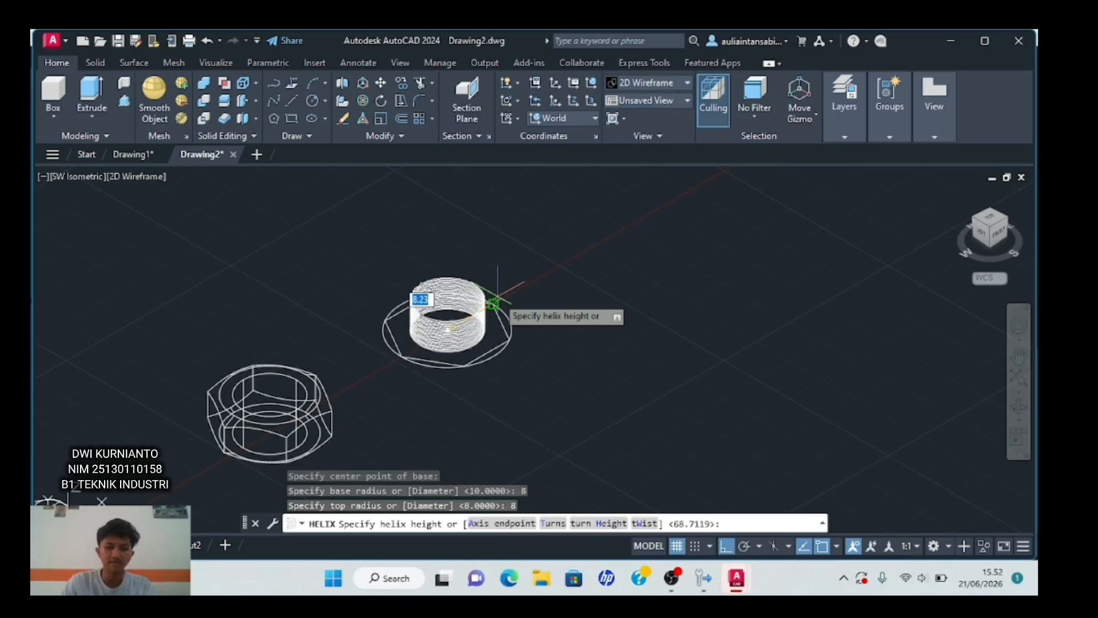
{"action": "left_click", "coordinate": [611, 524]}
{"action": "key", "text": "Return"}
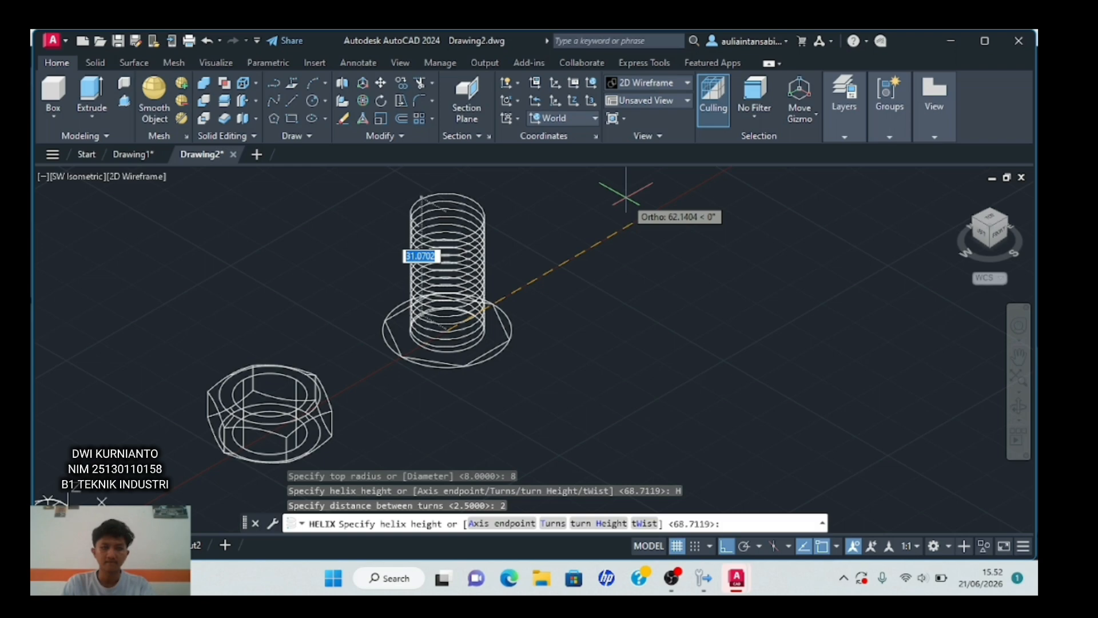
{"action": "key", "text": "Return"}
- In the Top view, draw a vertical line 1.75 long in the empty space beside the hexagon and circles
{"action": "left_click", "coordinate": [68, 176]}
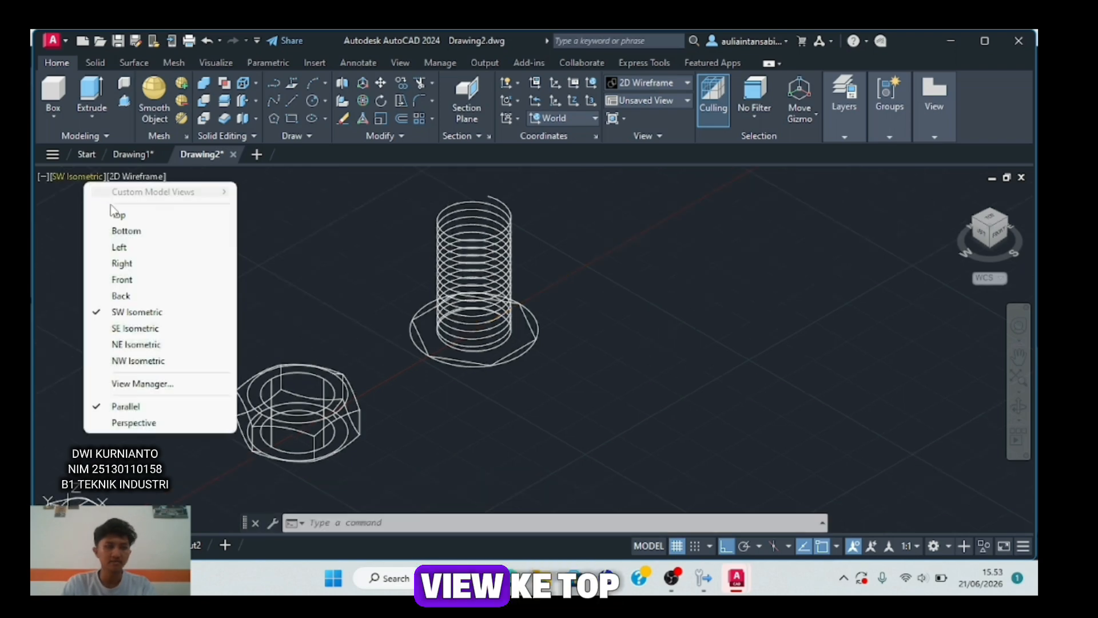
{"action": "left_click", "coordinate": [118, 214]}
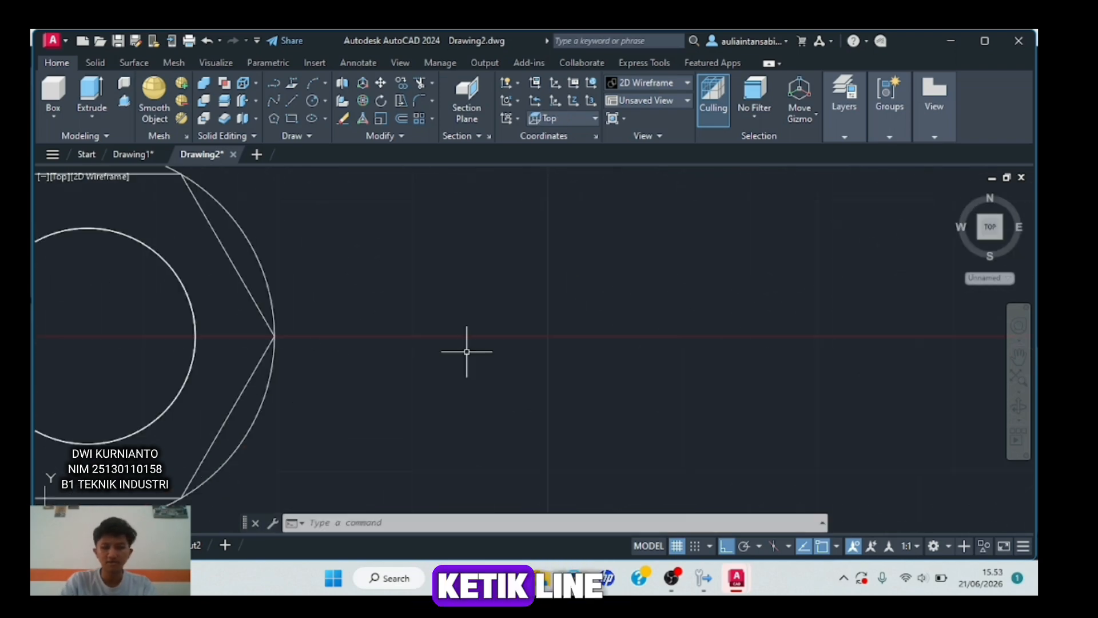
{"action": "type", "text": "l"}
{"action": "key", "text": "Return"}
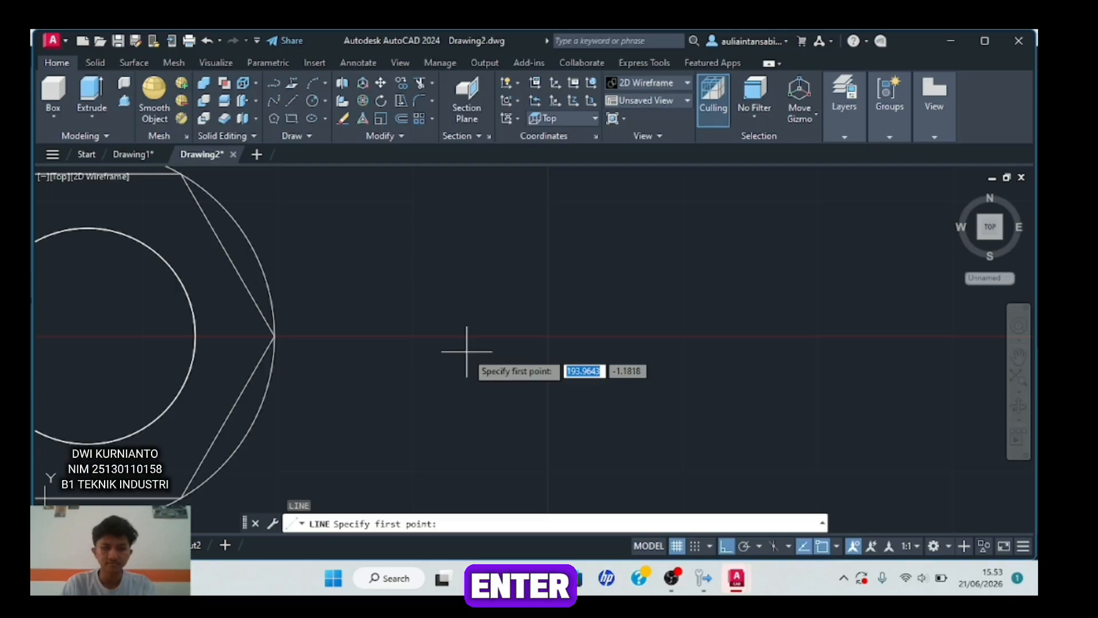
{"action": "left_click", "coordinate": [485, 294]}
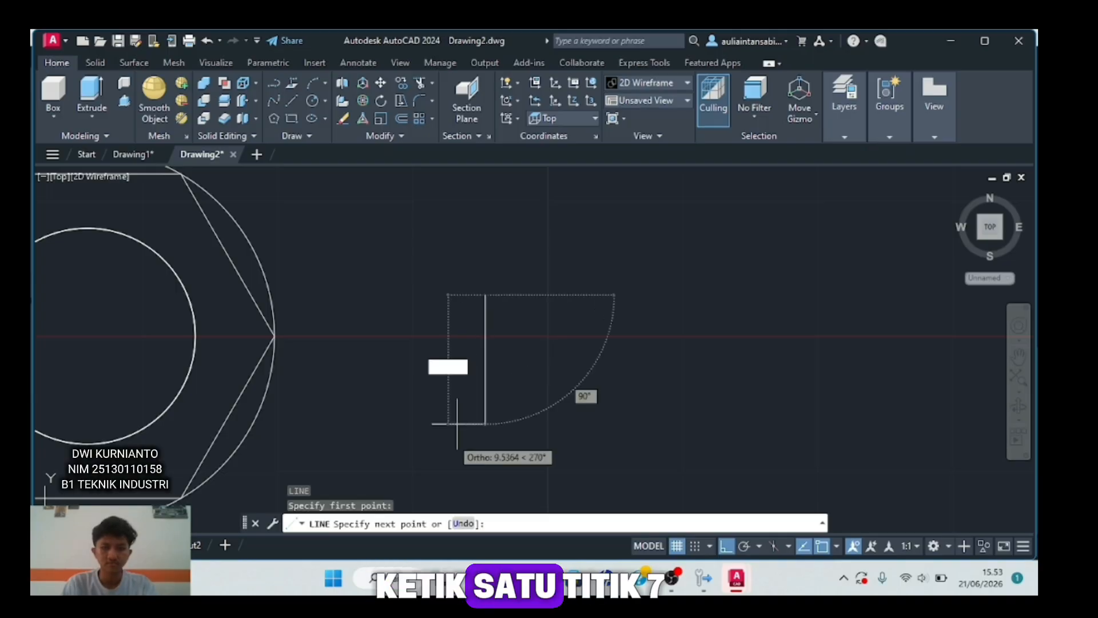
{"action": "type", "text": "1.75"}
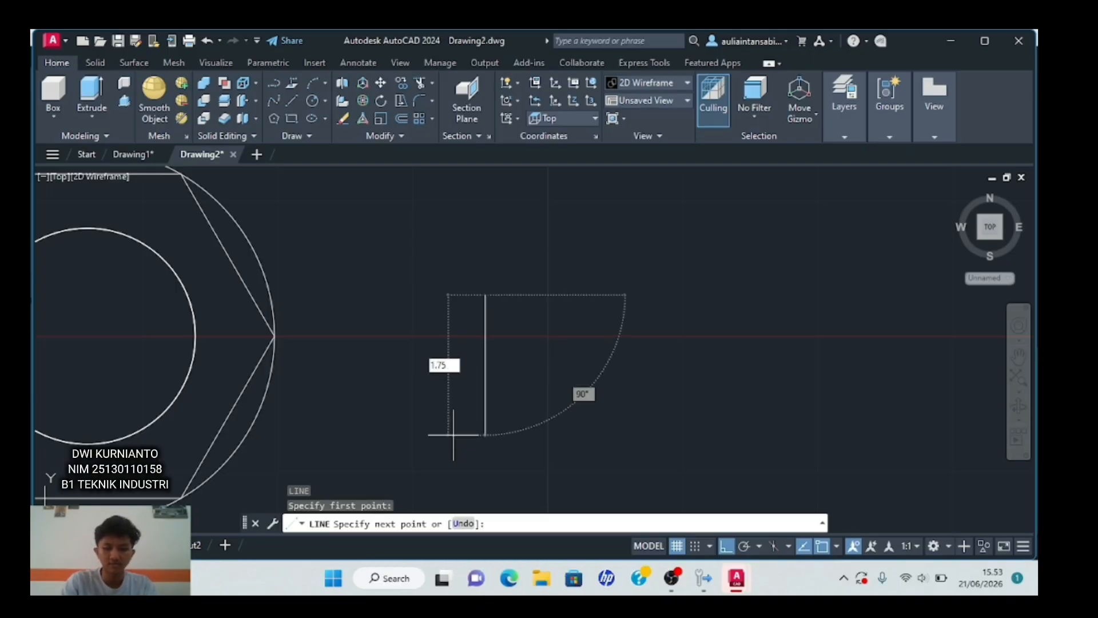
{"action": "key", "text": "Return"}
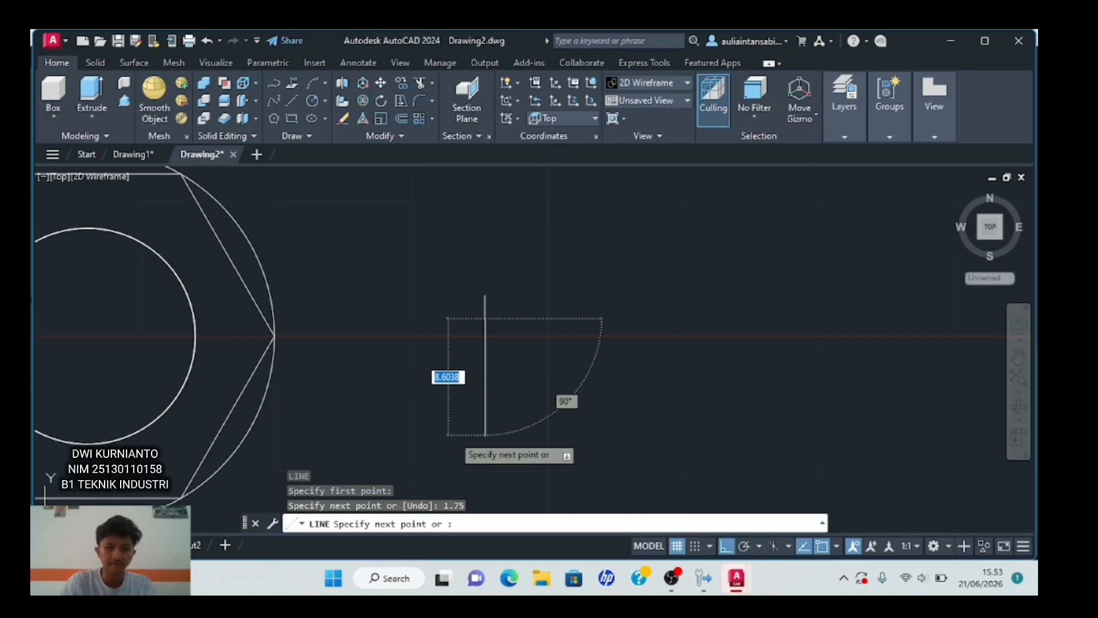
{"action": "key", "text": "Escape"}
- Draw a horizontal line 1.51556 long outward from the midpoint of the short vertical line
{"action": "scroll", "coordinate": [498, 366], "scroll_direction": "up", "scroll_amount": 4}
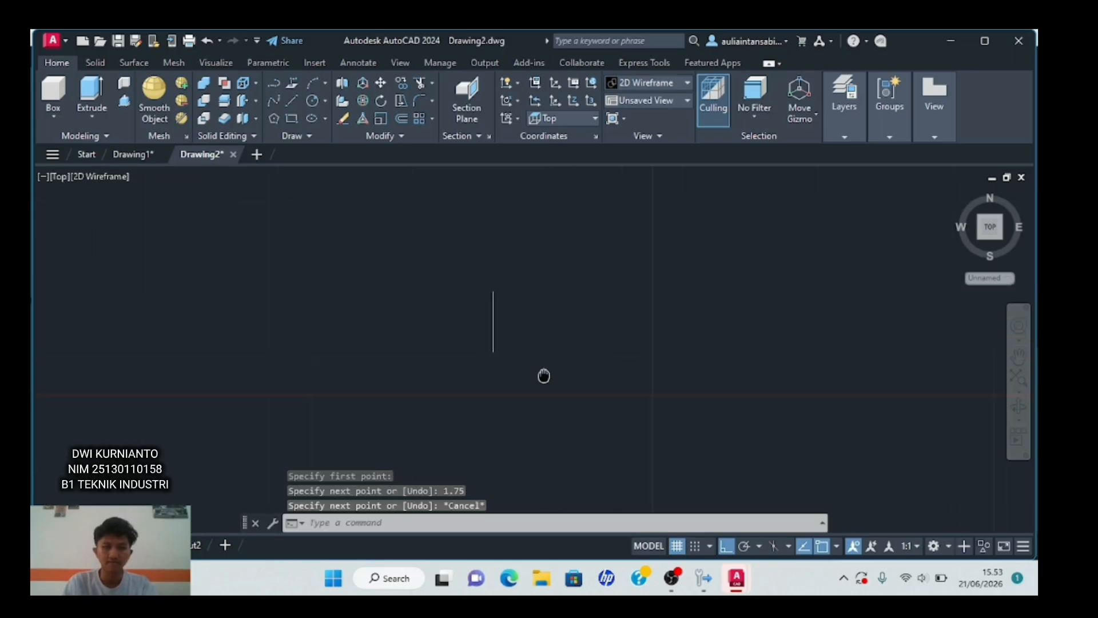
{"action": "middle_click_drag", "start_coordinate": [543, 376], "coordinate": [551, 375]}
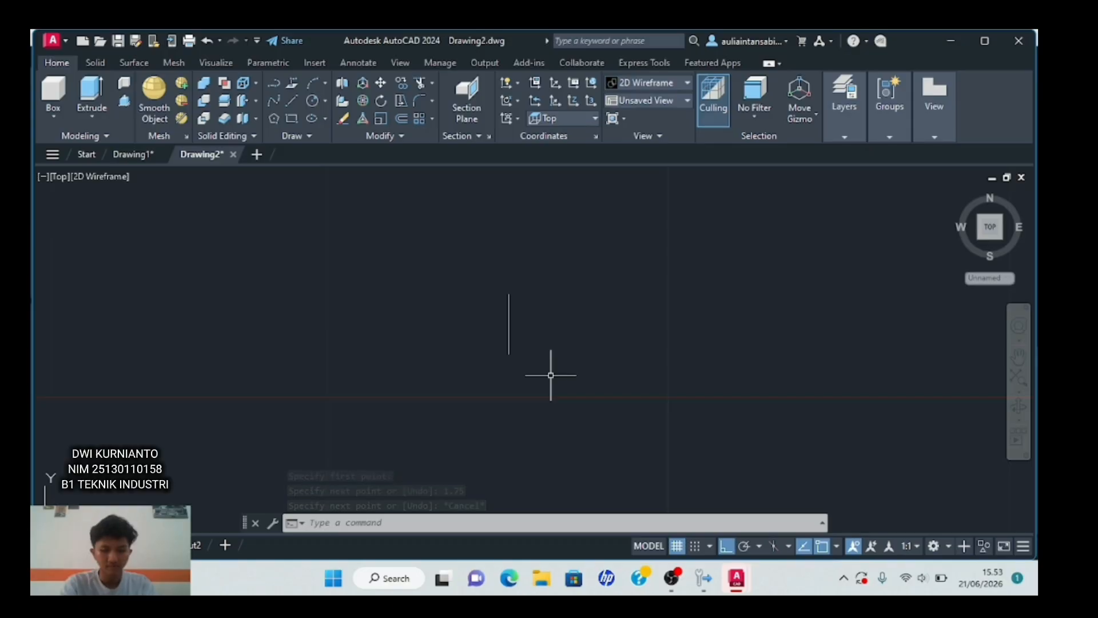
{"action": "type", "text": "l"}
{"action": "key", "text": "Return"}
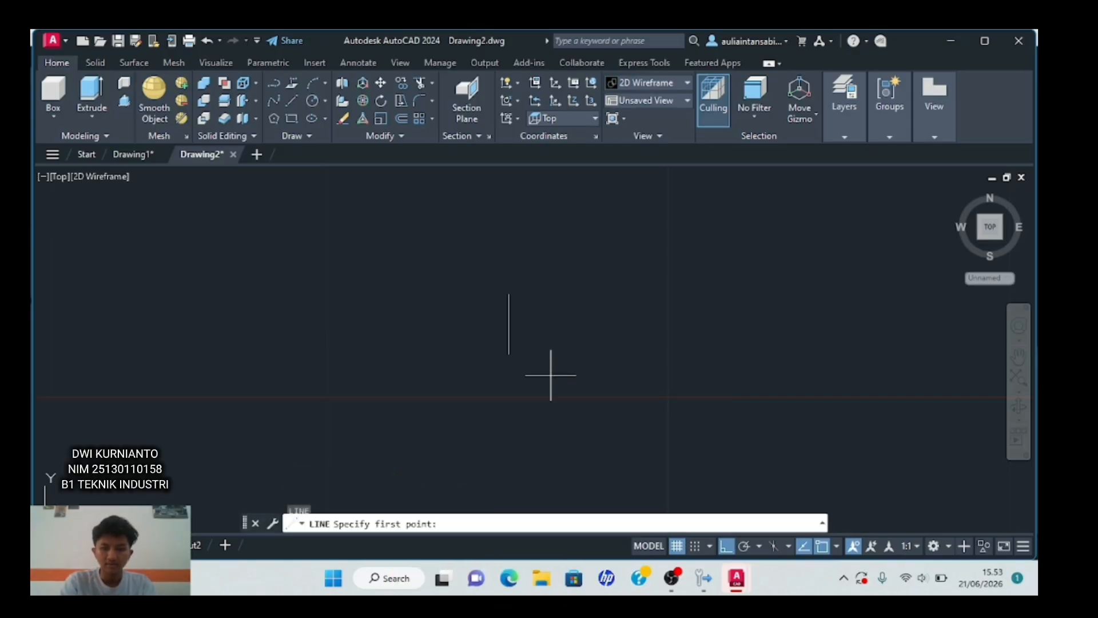
{"action": "left_click", "coordinate": [508, 323]}
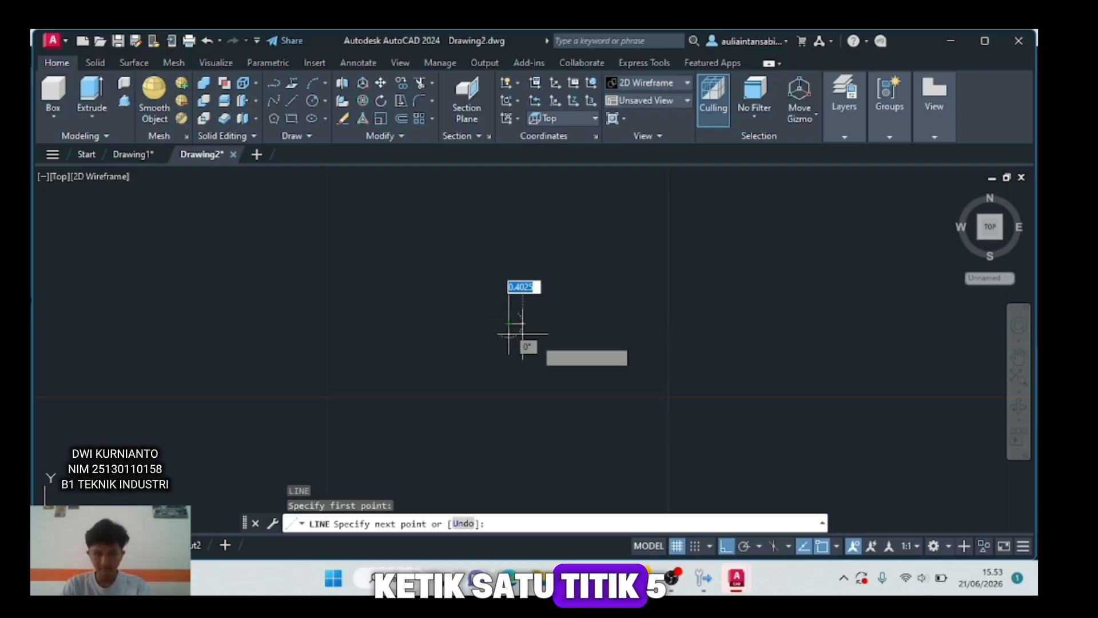
{"action": "type", "text": "1.5"}
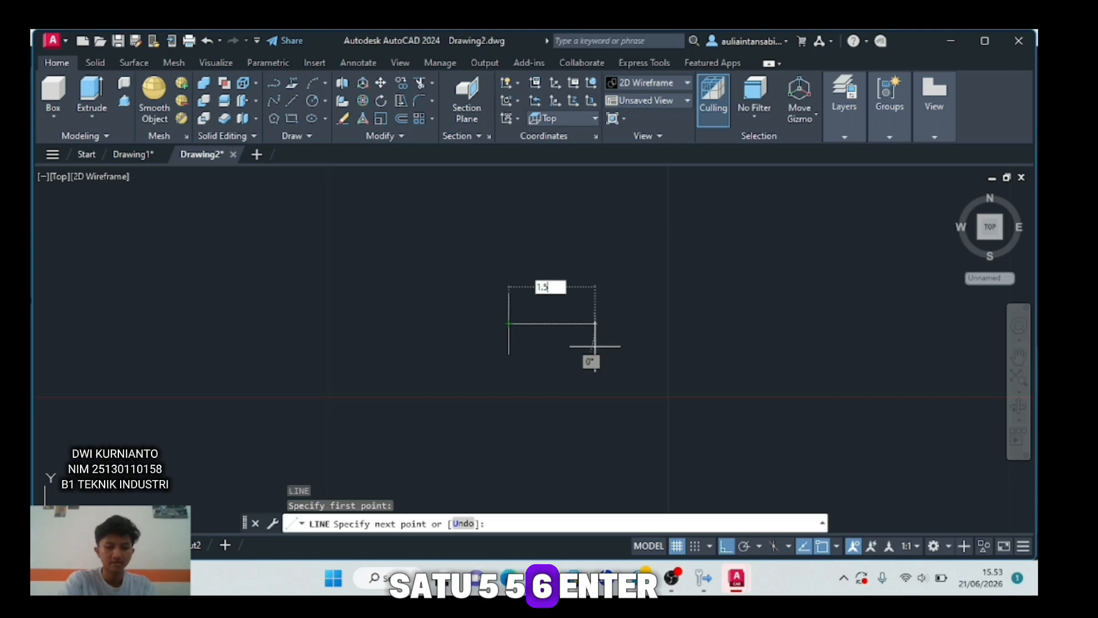
{"action": "type", "text": "1556"}
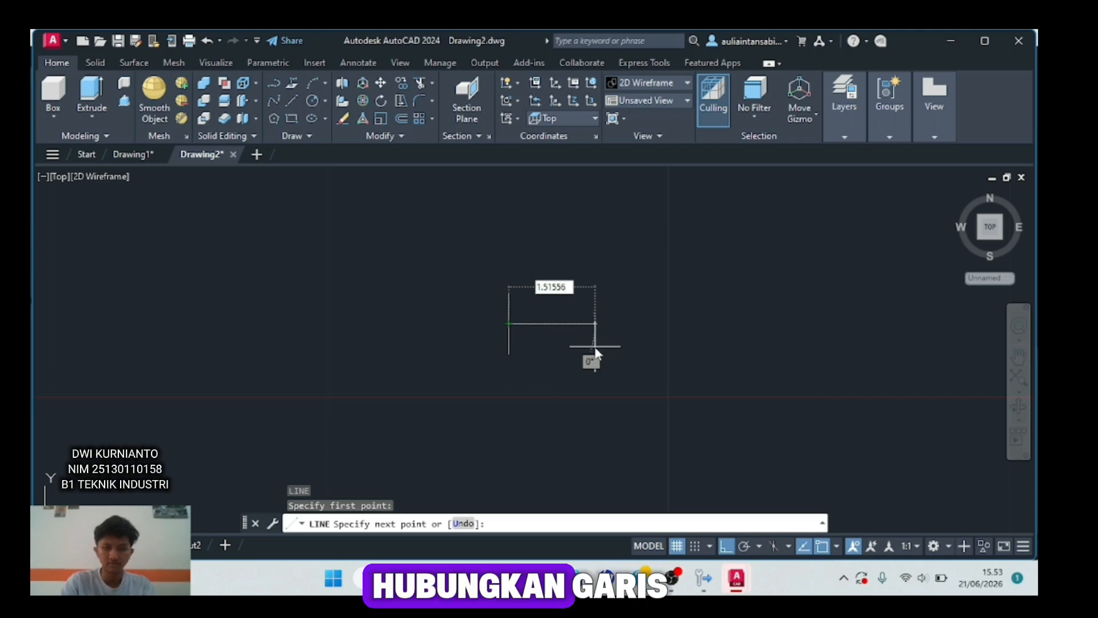
{"action": "key", "text": "Return"}
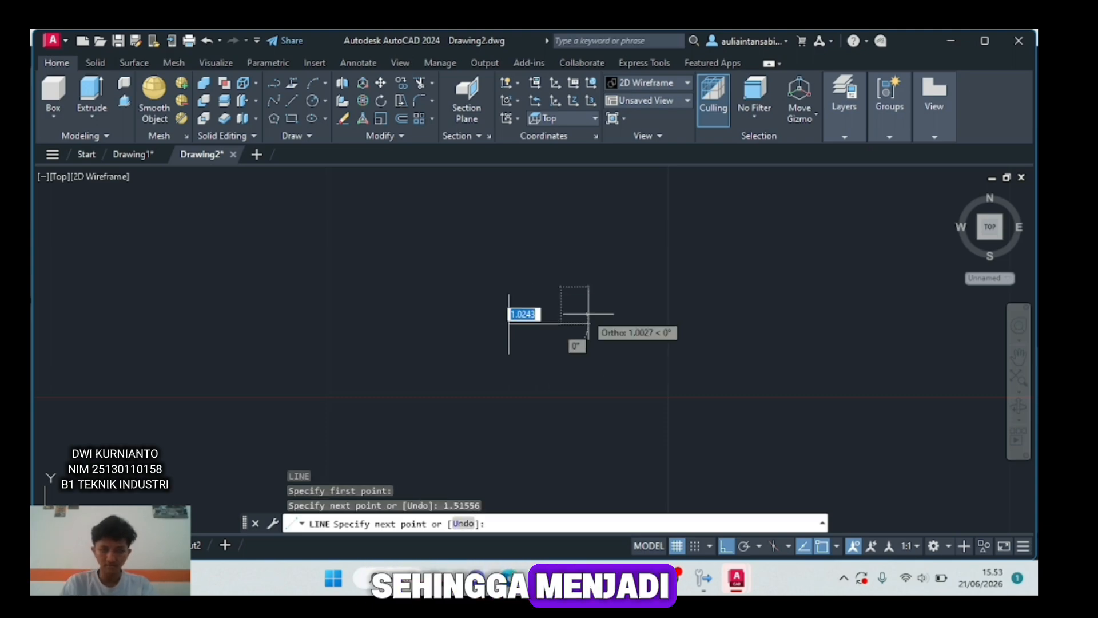
- Connect the horizontal line's outer end to both ends of the vertical line to form a triangular thread profile
{"action": "scroll", "coordinate": [515, 269], "scroll_direction": "up", "scroll_amount": 4}
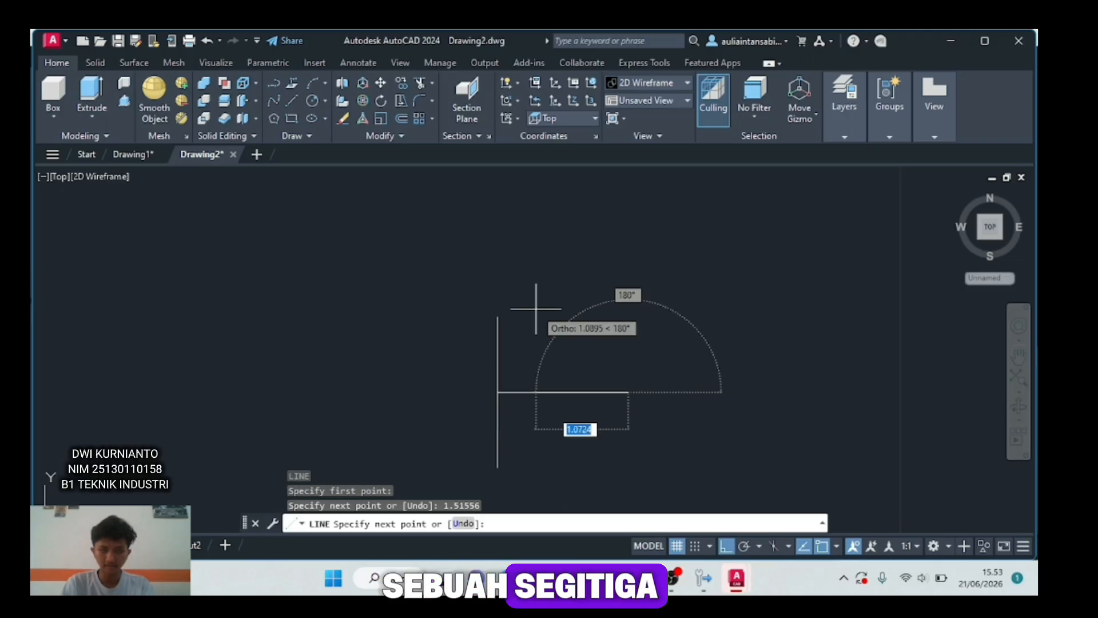
{"action": "left_click", "coordinate": [493, 318]}
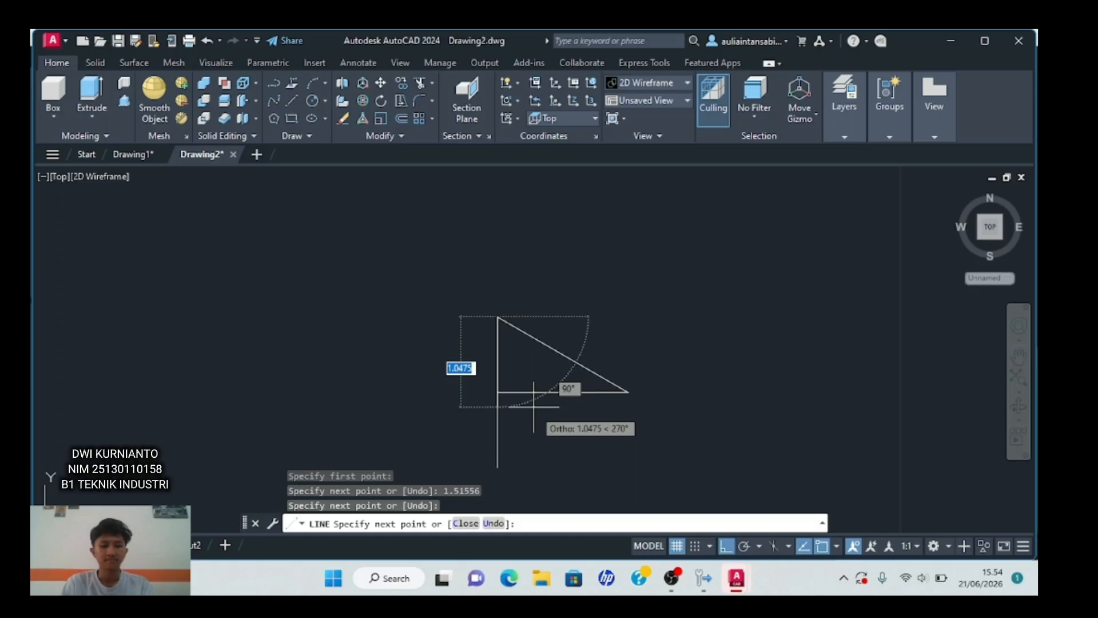
{"action": "key", "text": "Return"}
{"action": "key", "text": "Return"}
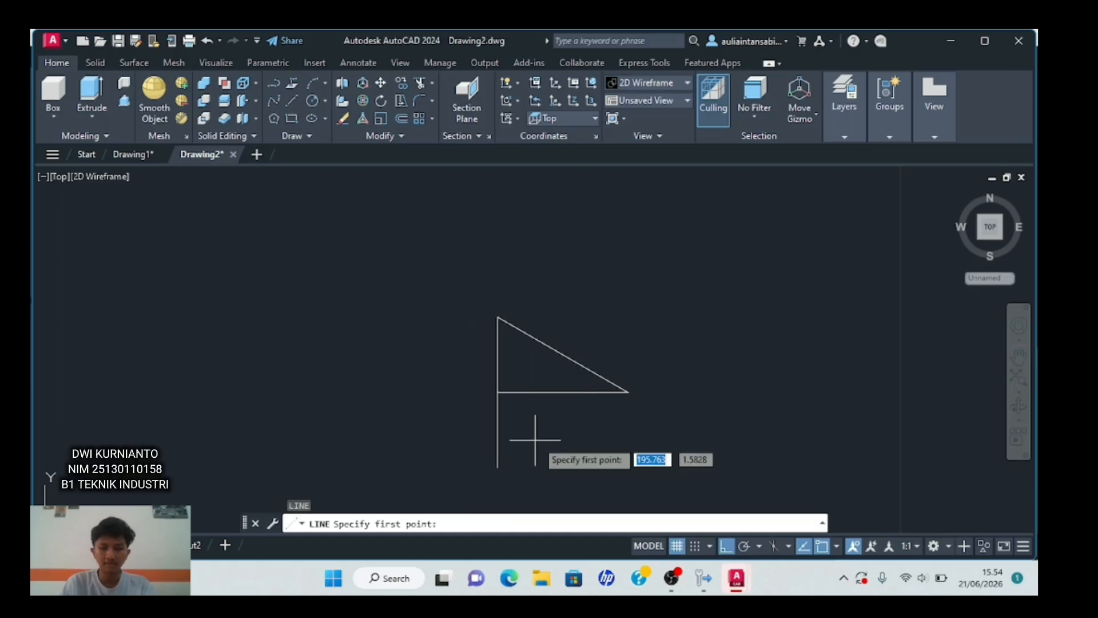
{"action": "left_click", "coordinate": [497, 467]}
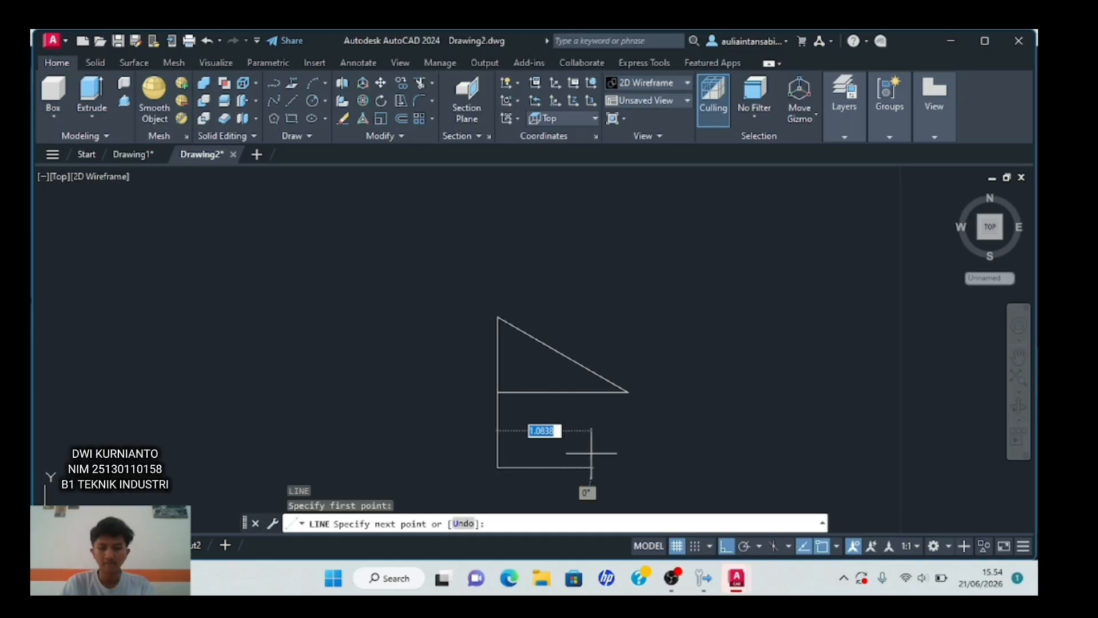
{"action": "left_click", "coordinate": [629, 391]}
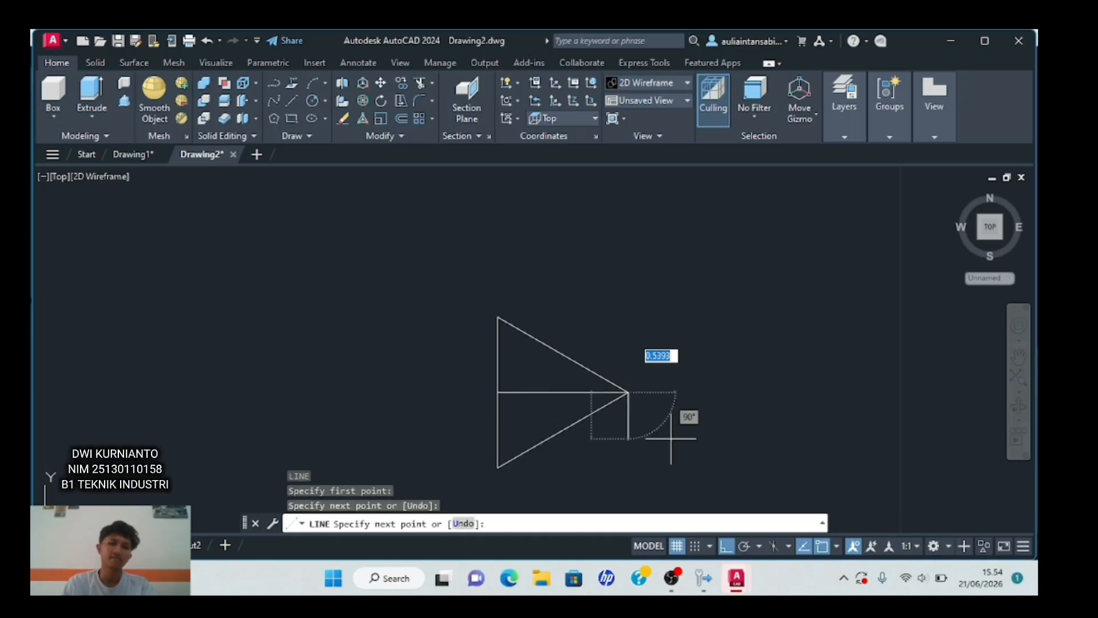
{"action": "scroll", "coordinate": [669, 452], "scroll_direction": "down", "scroll_amount": 2}
{"action": "key", "text": "Escape"}
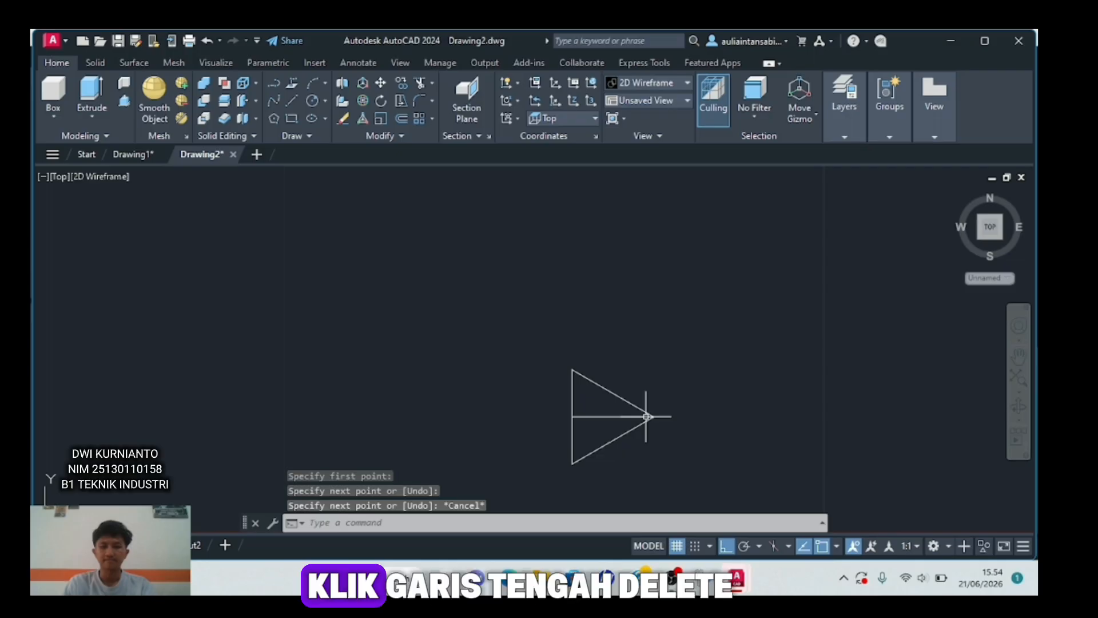
- Delete the horizontal middle line inside the triangle
{"action": "key", "text": "Escape"}
{"action": "left_click", "coordinate": [613, 416]}
{"action": "key", "text": "Delete"}
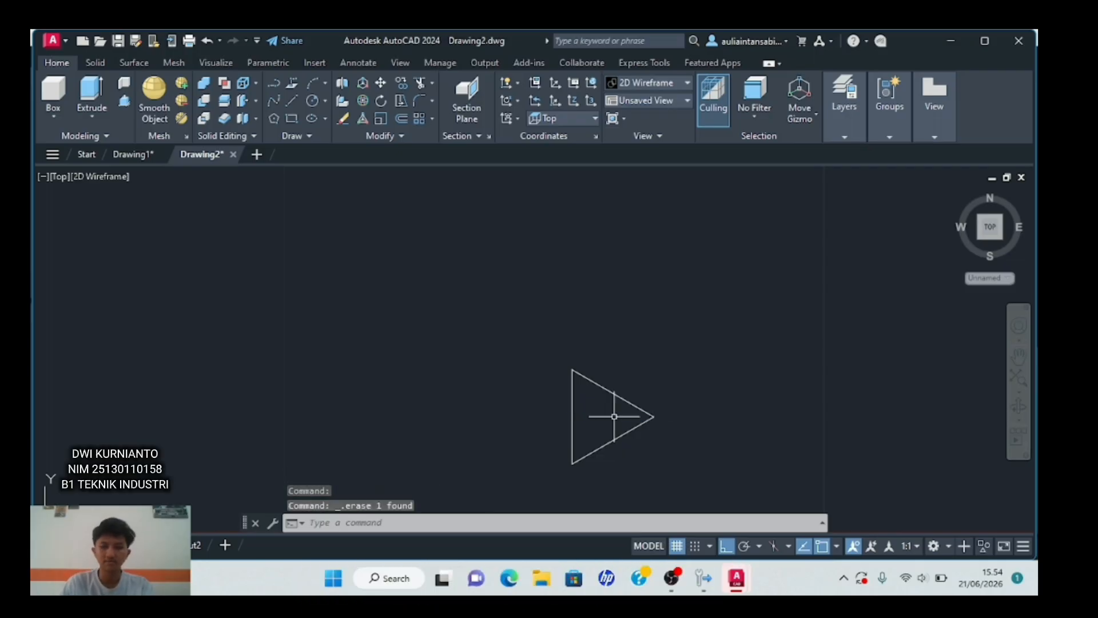
{"action": "left_click", "coordinate": [631, 373]}
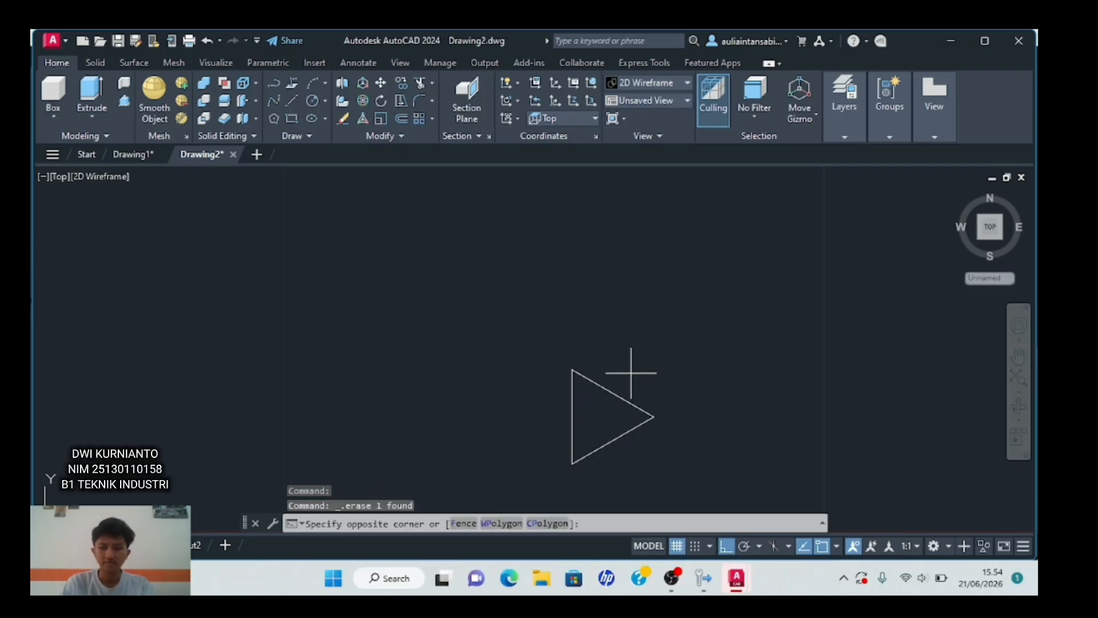
{"action": "key", "text": "Escape"}
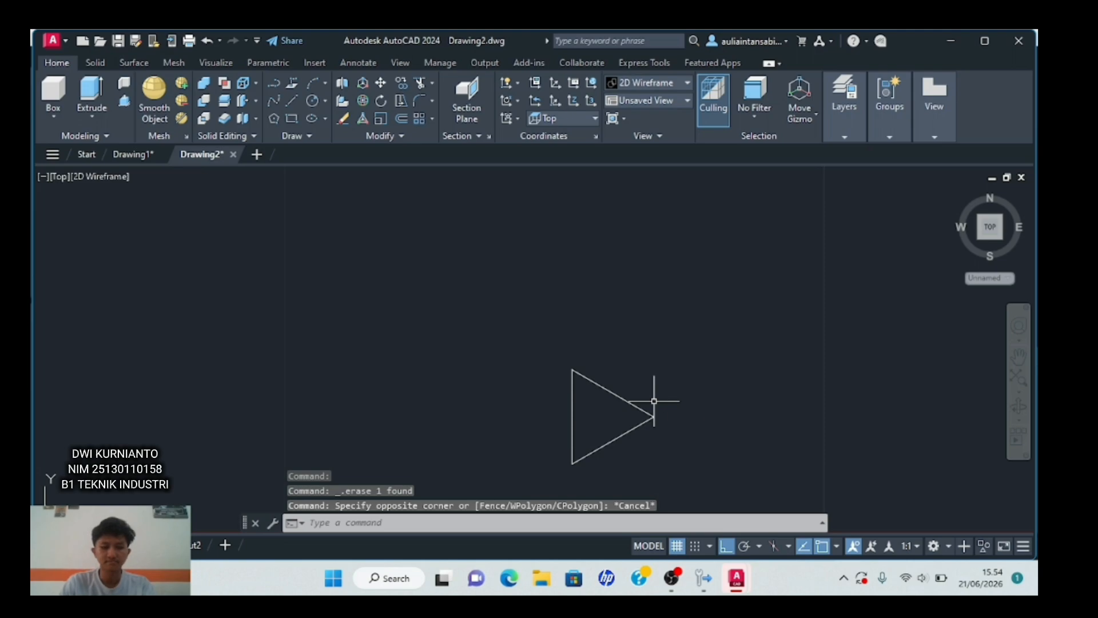
- Fillet the triangle's tip between its two slanted sides with a radius of 0.2887
{"action": "type", "text": "FIL"}
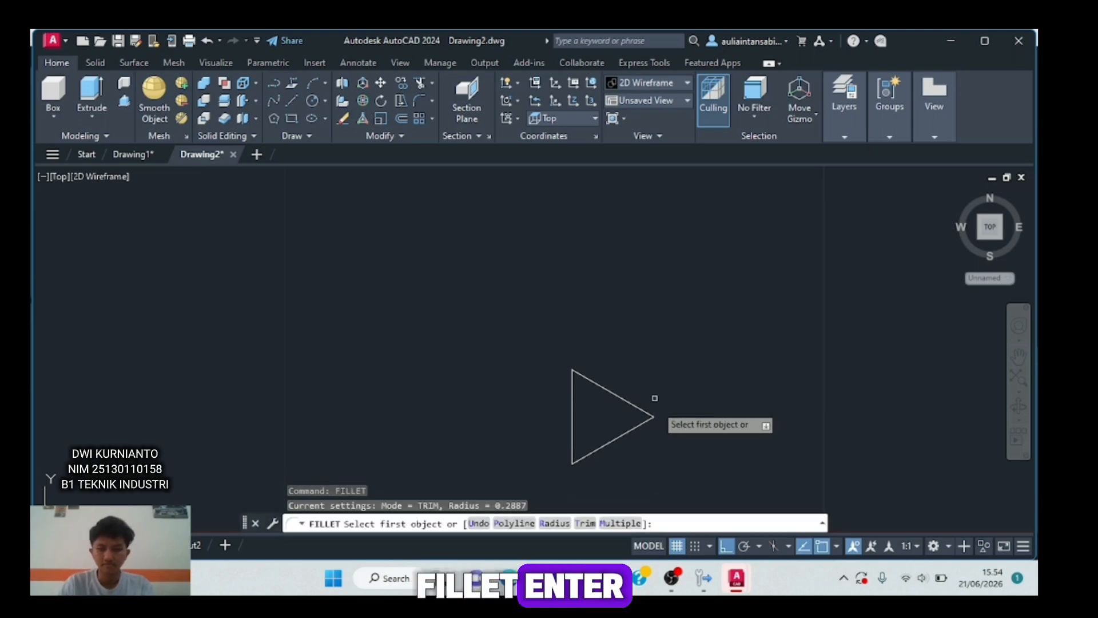
{"action": "left_click", "coordinate": [645, 410]}
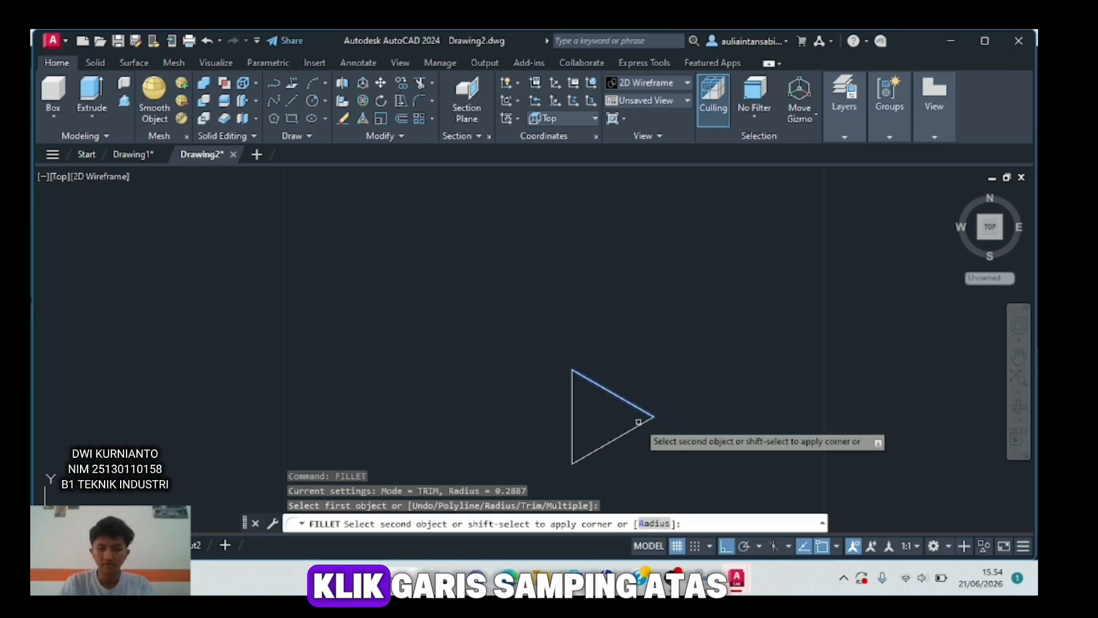
{"action": "left_click", "coordinate": [640, 422]}
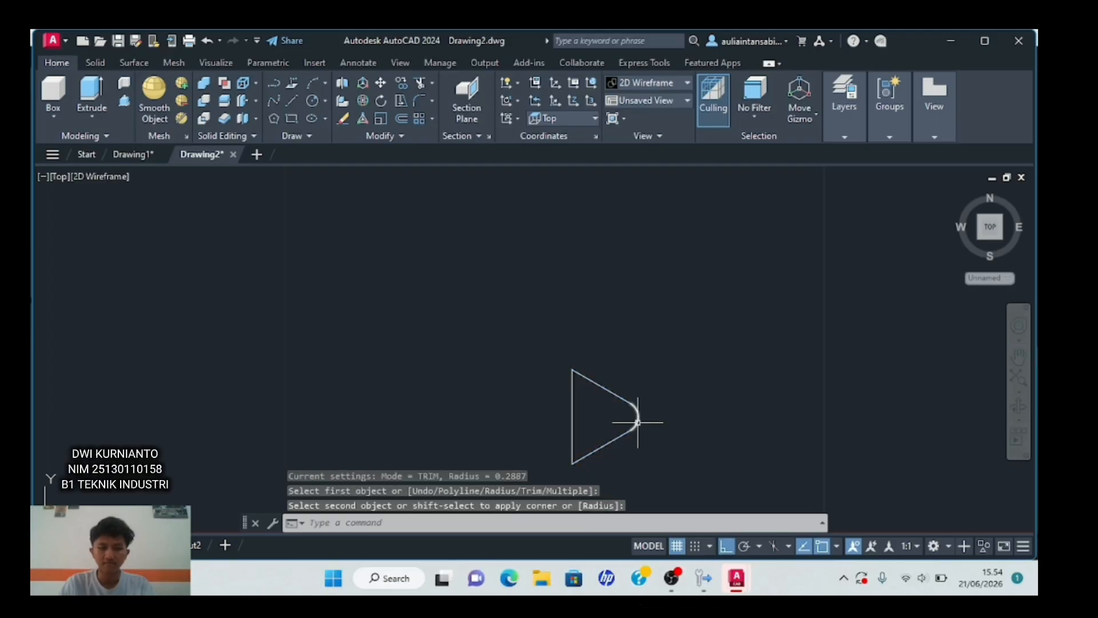
{"action": "key", "text": "Escape"}
- Join the three lines and the fillet arc of the thread profile into one polyline
{"action": "left_click", "coordinate": [677, 347]}
{"action": "left_click", "coordinate": [543, 438]}
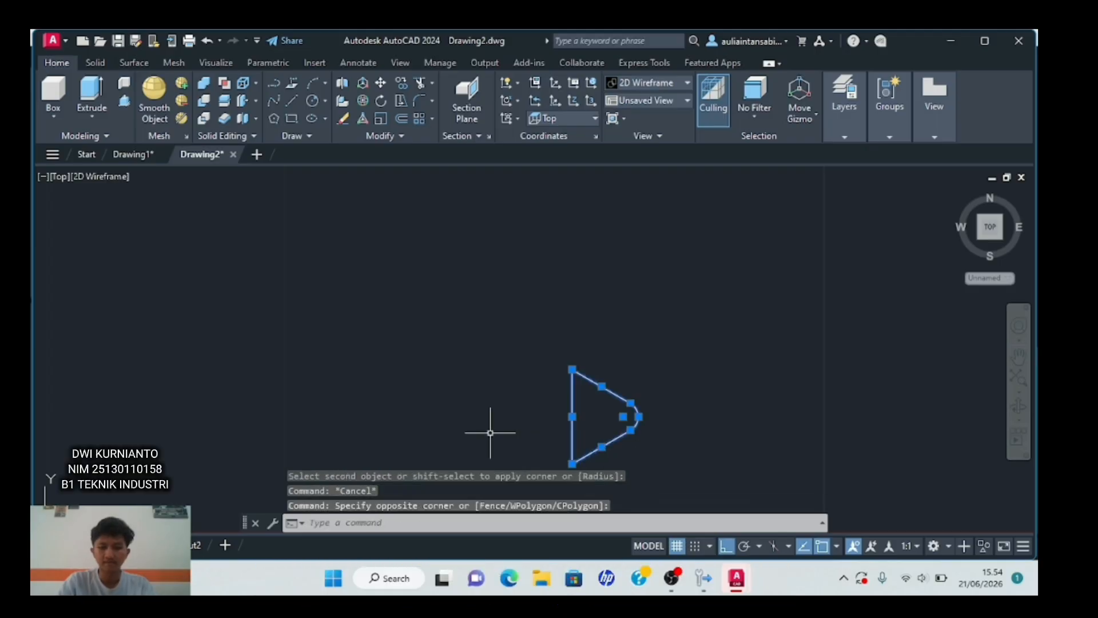
{"action": "type", "text": "J"}
{"action": "key", "text": "Return"}
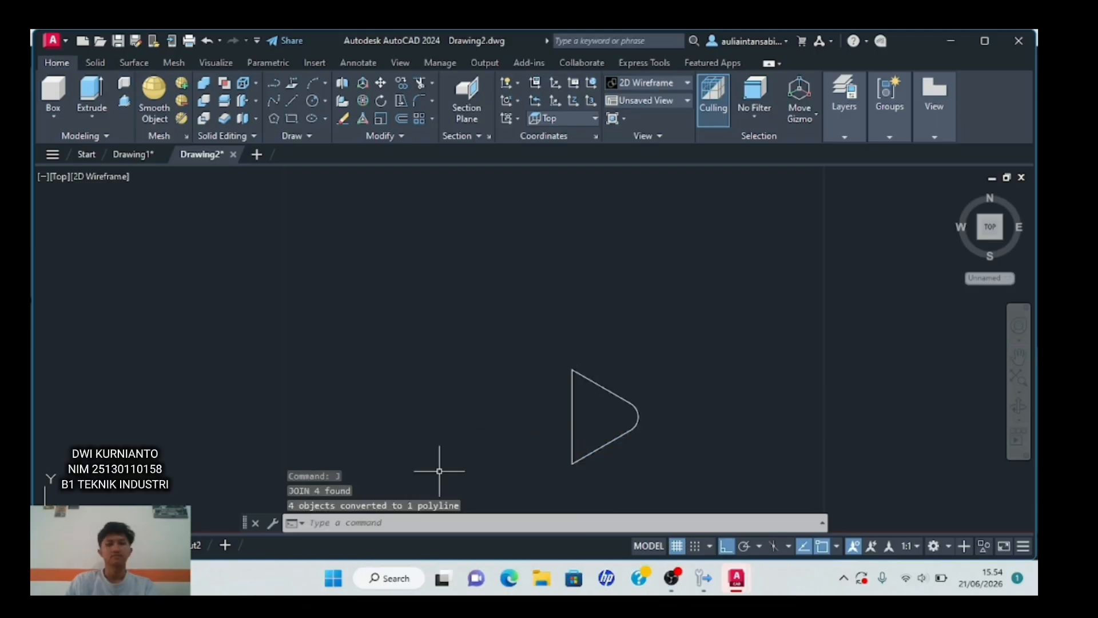
- Switch to the SW Isometric view to show the helix, nut and thread profile together
{"action": "scroll", "coordinate": [439, 465], "scroll_direction": "down", "scroll_amount": 5}
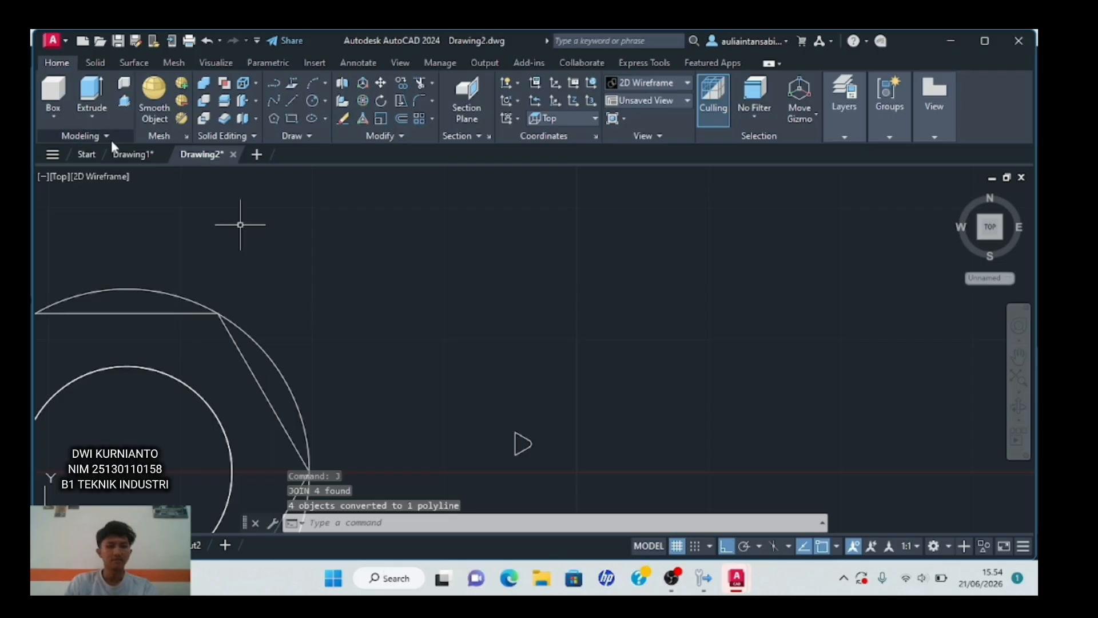
{"action": "left_click", "coordinate": [59, 176]}
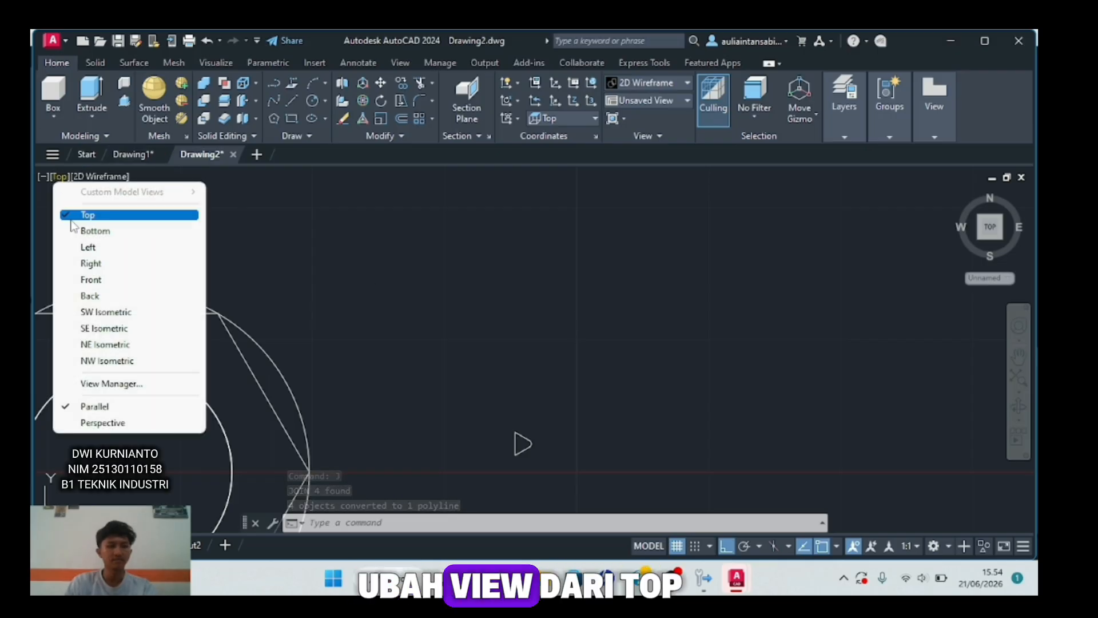
{"action": "left_click", "coordinate": [104, 312]}
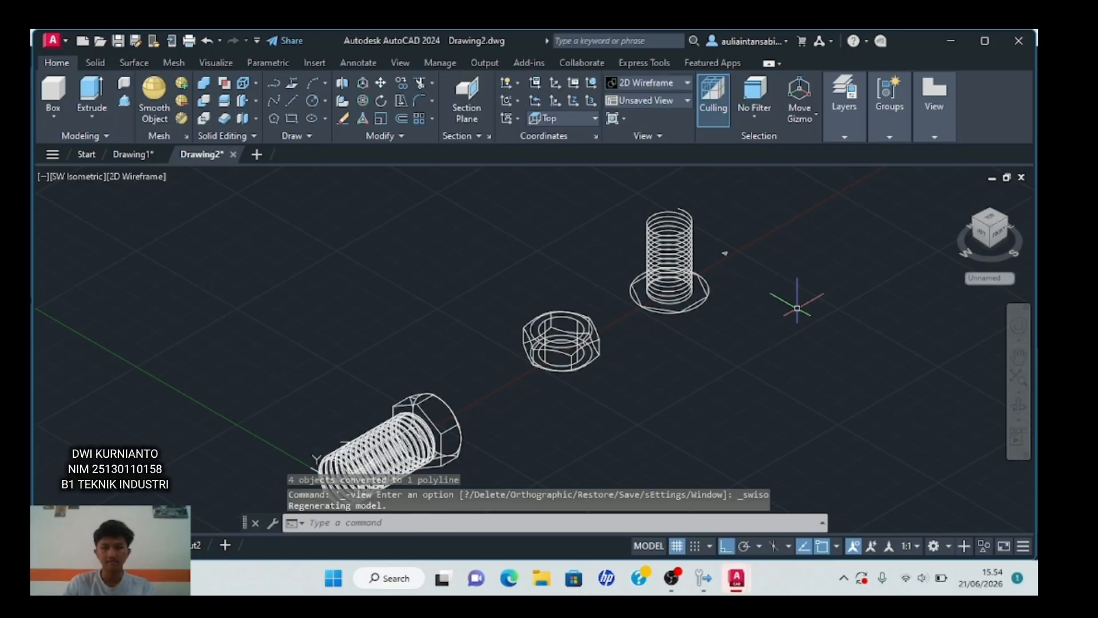
- Rotate the rounded triangular thread profile 270 degrees about the X axis with 3DROTATE so it stands upright
{"action": "middle_click_drag", "start_coordinate": [796, 307], "coordinate": [633, 461]}
{"action": "scroll", "coordinate": [629, 461], "scroll_direction": "up", "scroll_amount": 3}
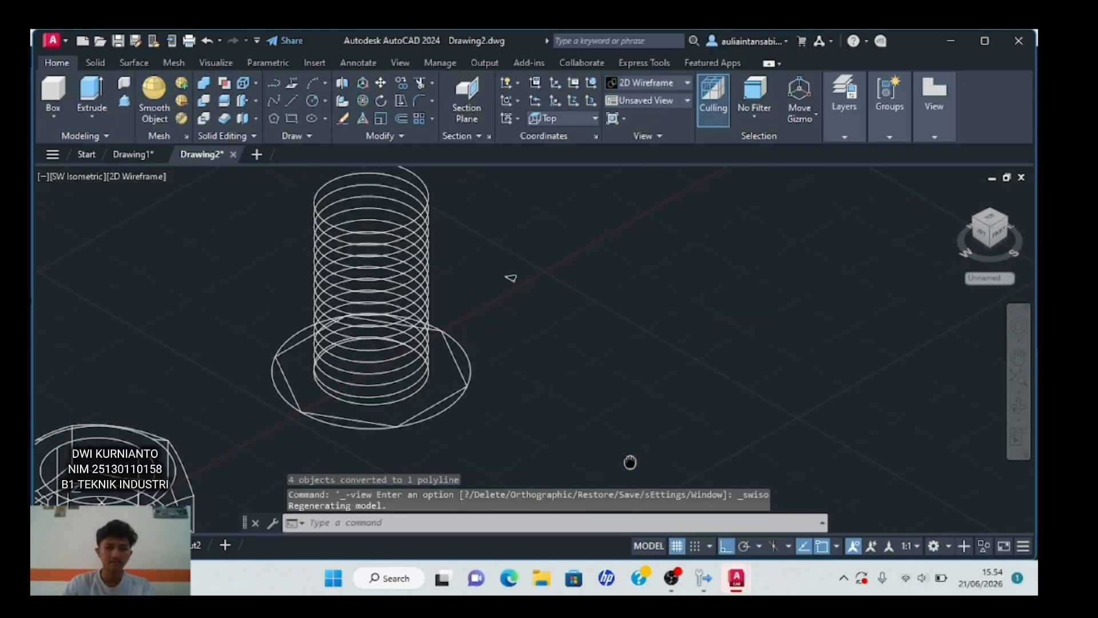
{"action": "scroll", "coordinate": [607, 437], "scroll_direction": "up", "scroll_amount": 4}
{"action": "scroll", "coordinate": [327, 245], "scroll_direction": "down", "scroll_amount": 2}
{"action": "middle_click_drag", "start_coordinate": [321, 262], "coordinate": [210, 521]}
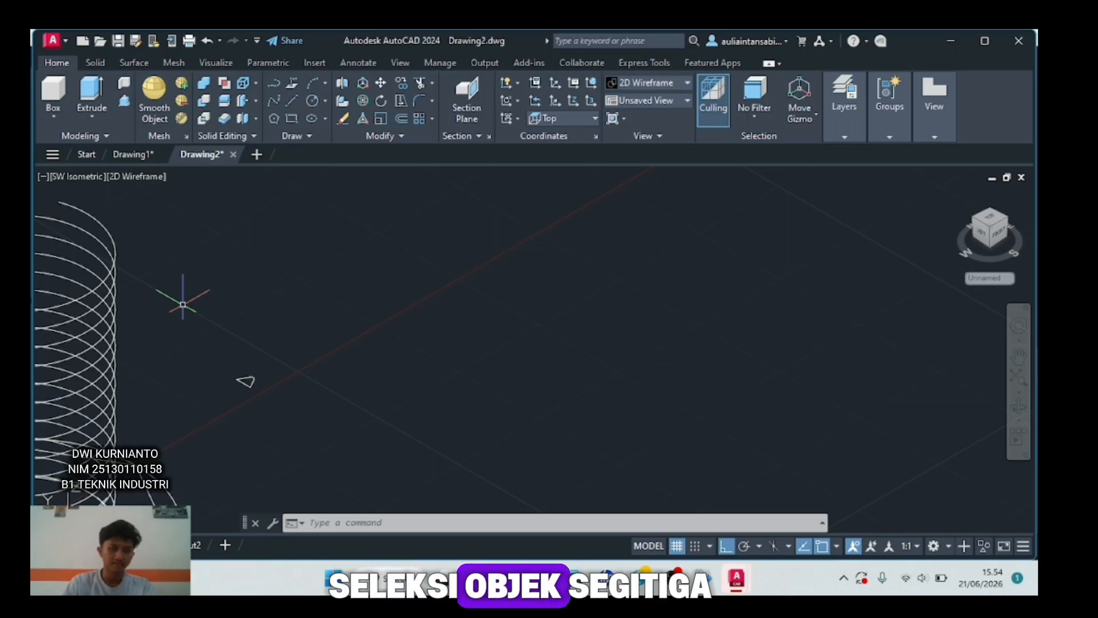
{"action": "left_click", "coordinate": [199, 339]}
{"action": "left_click", "coordinate": [264, 411]}
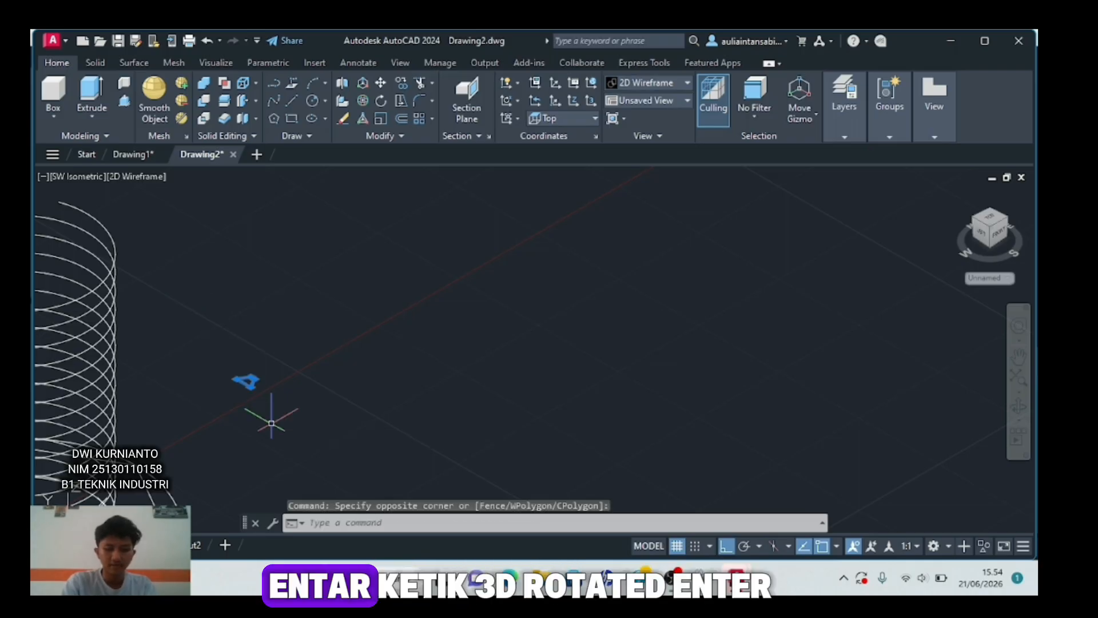
{"action": "type", "text": "3drotate"}
{"action": "key", "text": "Return"}
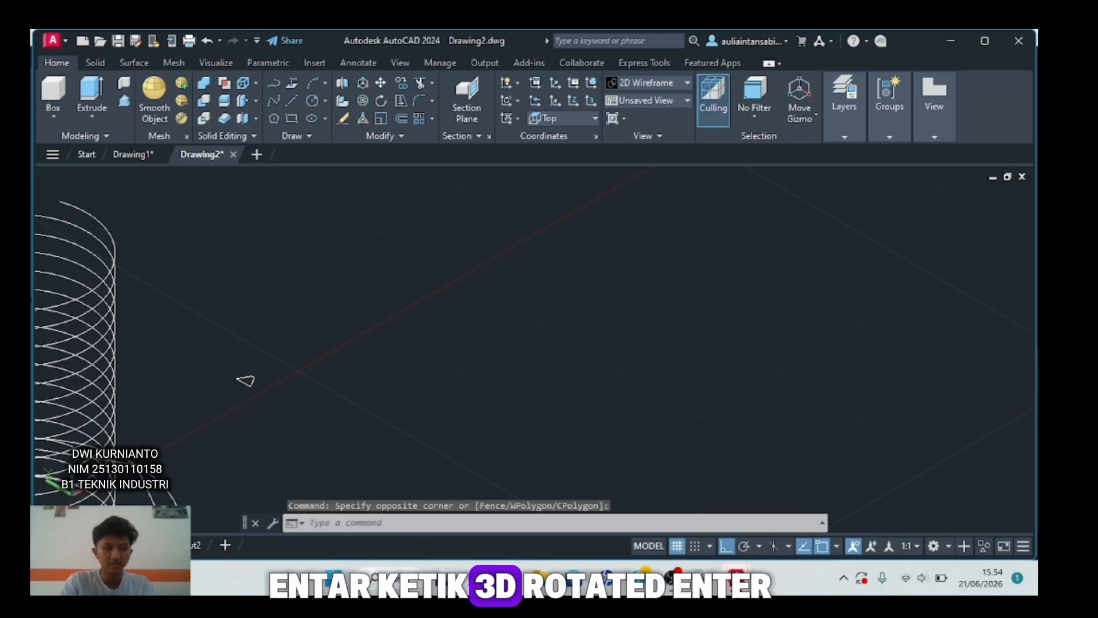
{"action": "left_click", "coordinate": [276, 379]}
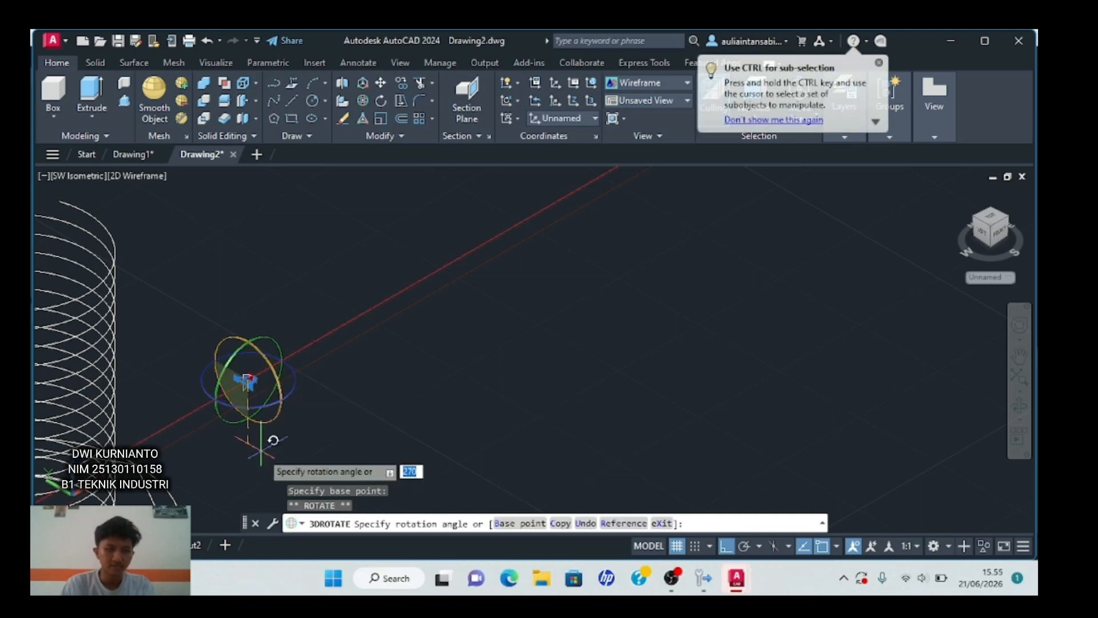
{"action": "key", "text": "Return"}
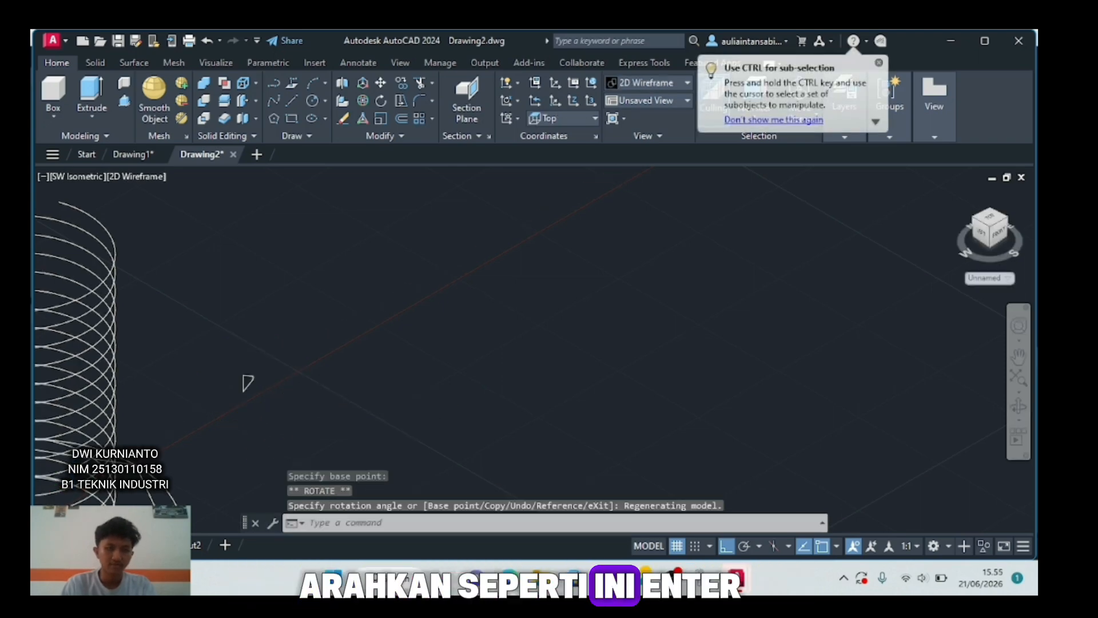
- Move the thread profile by the midpoint of its rounded tip onto the upper end of the helix
{"action": "mouse_move", "coordinate": [312, 403]}
{"action": "middle_mouse_down"}
{"action": "mouse_move", "coordinate": [446, 474]}
{"action": "mouse_move", "coordinate": [509, 311]}
{"action": "middle_mouse_up"}
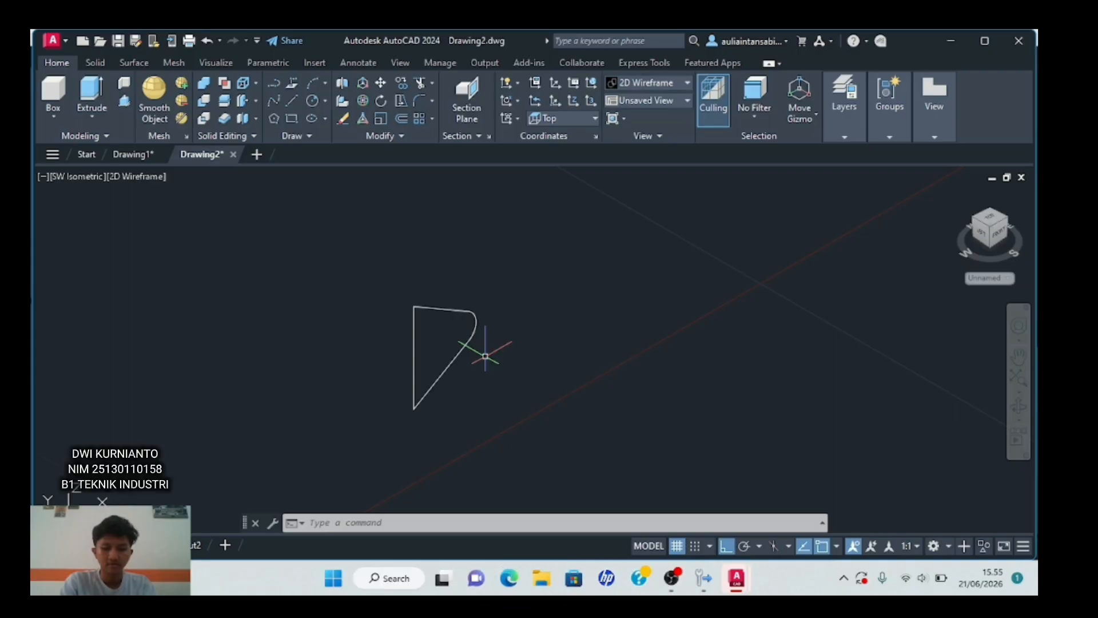
{"action": "type", "text": "M"}
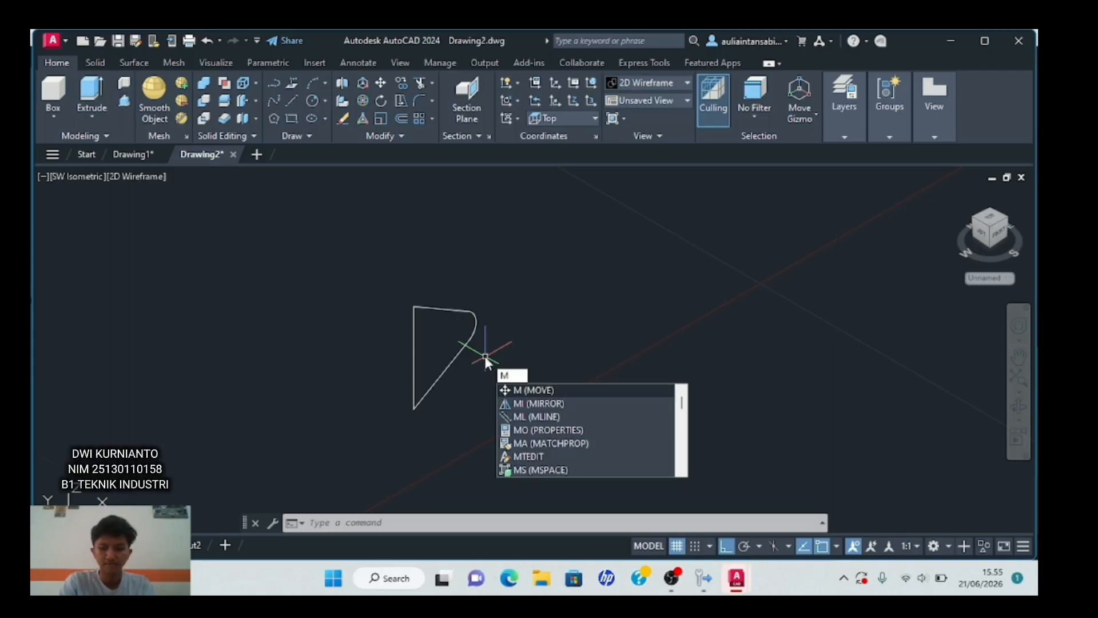
{"action": "key", "text": "Return"}
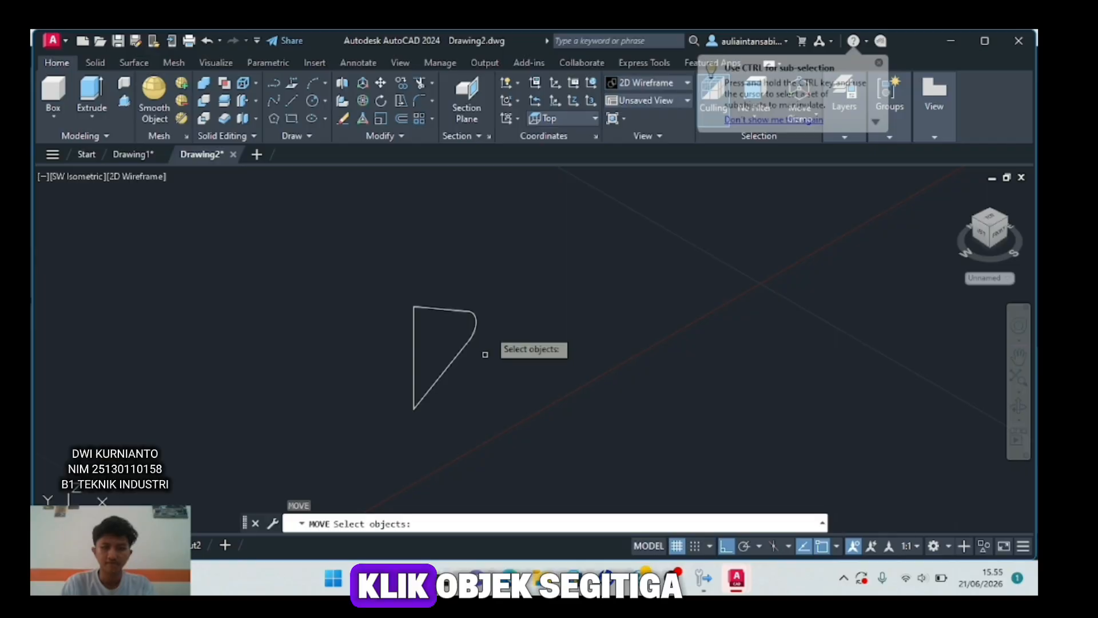
{"action": "left_click", "coordinate": [482, 313]}
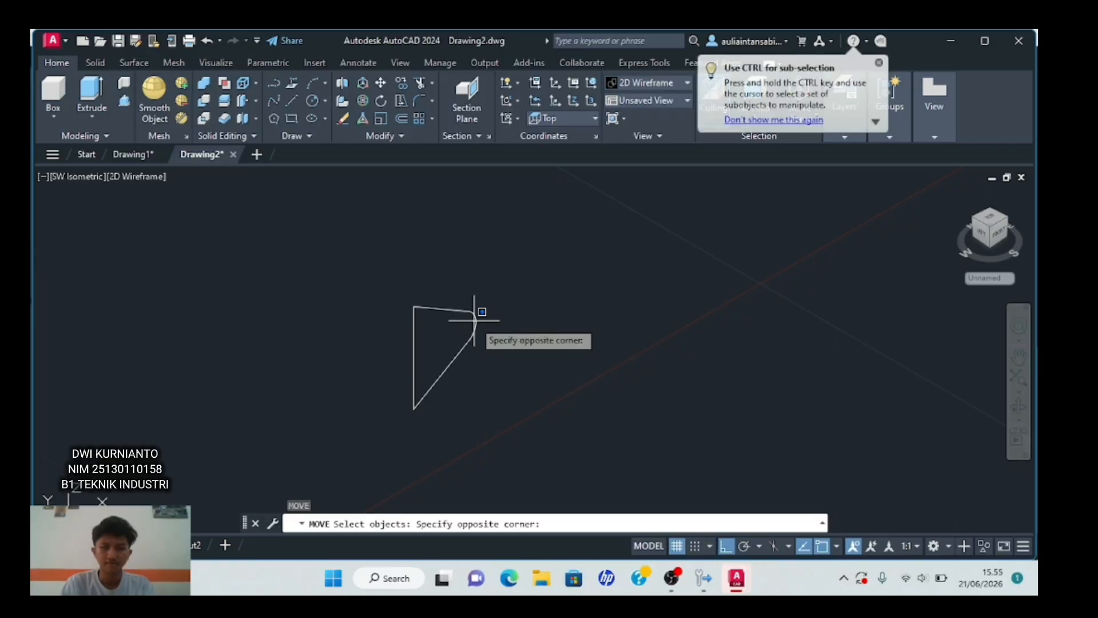
{"action": "left_click", "coordinate": [476, 318]}
{"action": "left_click", "coordinate": [476, 316]}
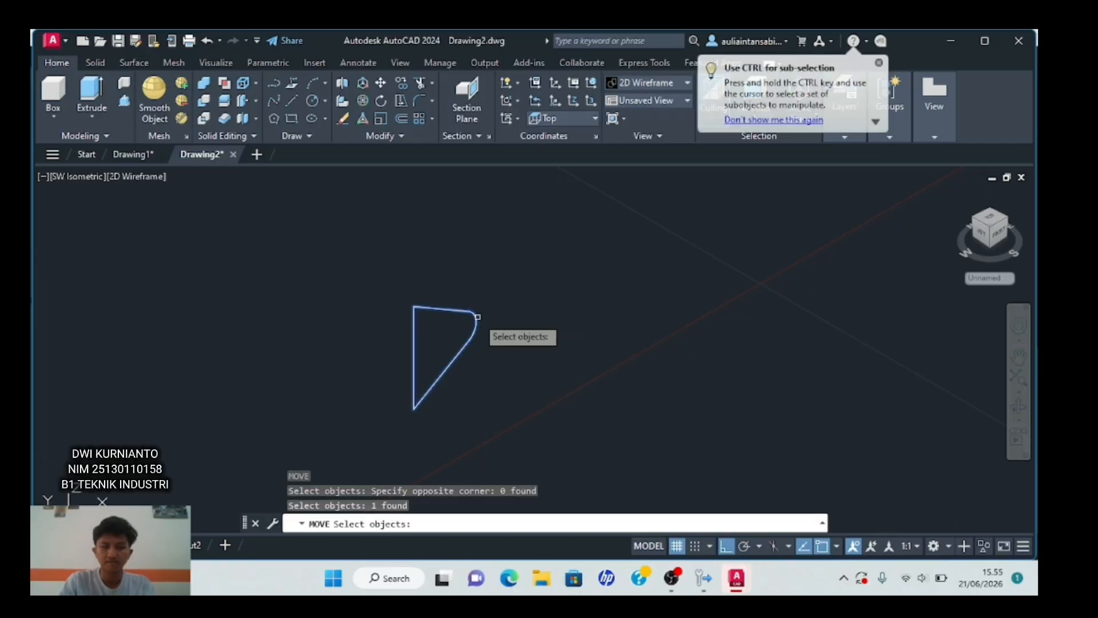
{"action": "key", "text": "Return"}
{"action": "scroll", "coordinate": [478, 314], "scroll_direction": "up", "scroll_amount": 5}
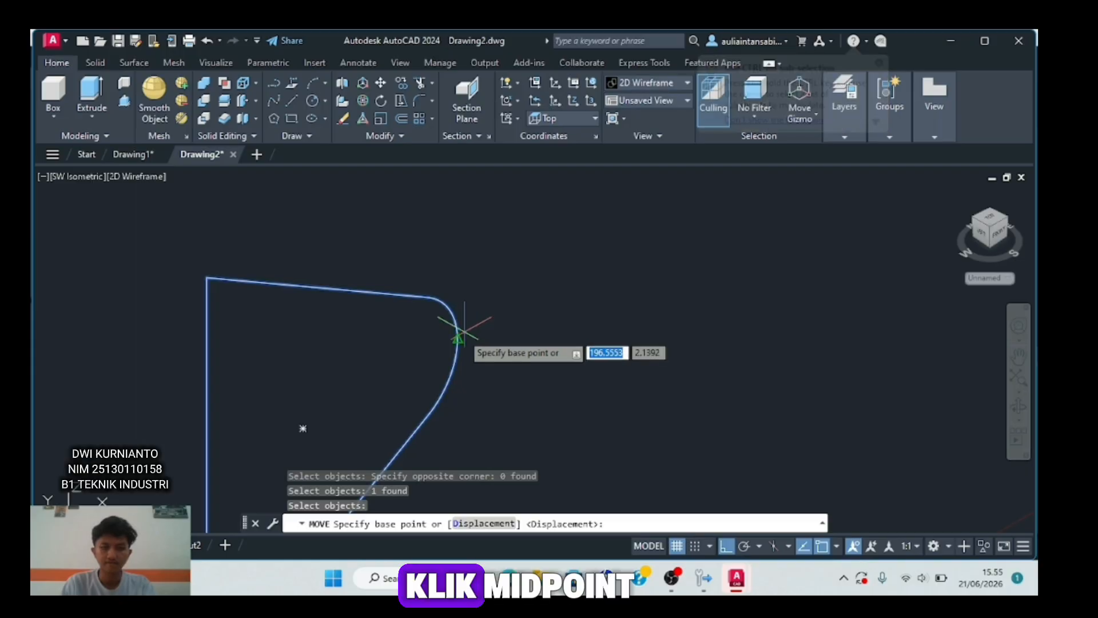
{"action": "left_click", "coordinate": [458, 339]}
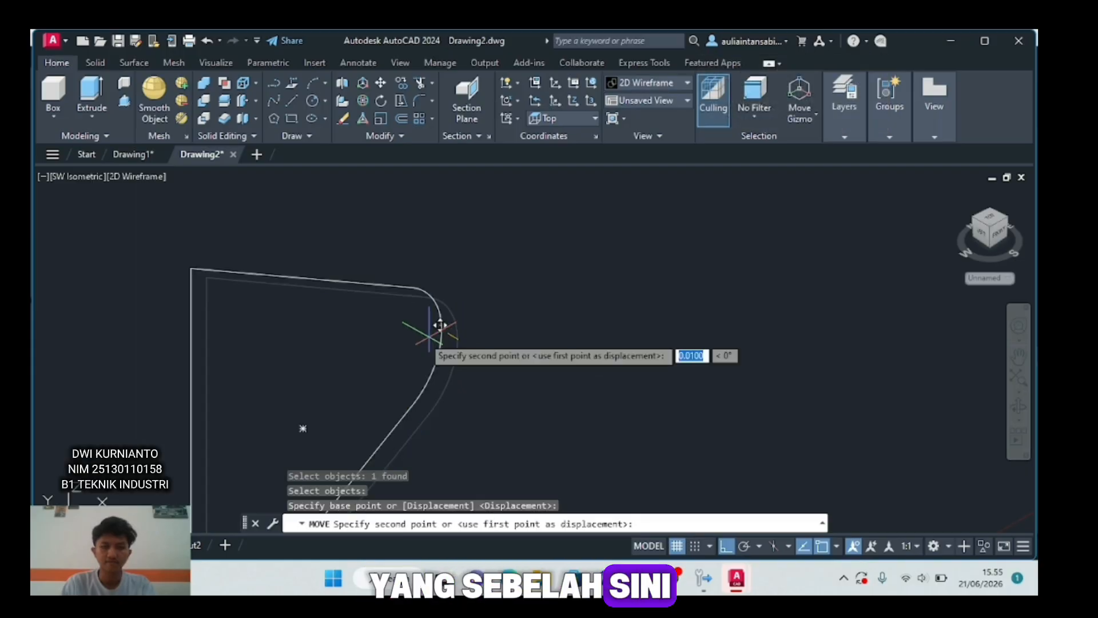
{"action": "scroll", "coordinate": [395, 322], "scroll_direction": "down", "scroll_amount": 3}
{"action": "middle_click_drag", "start_coordinate": [384, 336], "coordinate": [837, 415]}
{"action": "scroll", "coordinate": [531, 404], "scroll_direction": "down", "scroll_amount": 4}
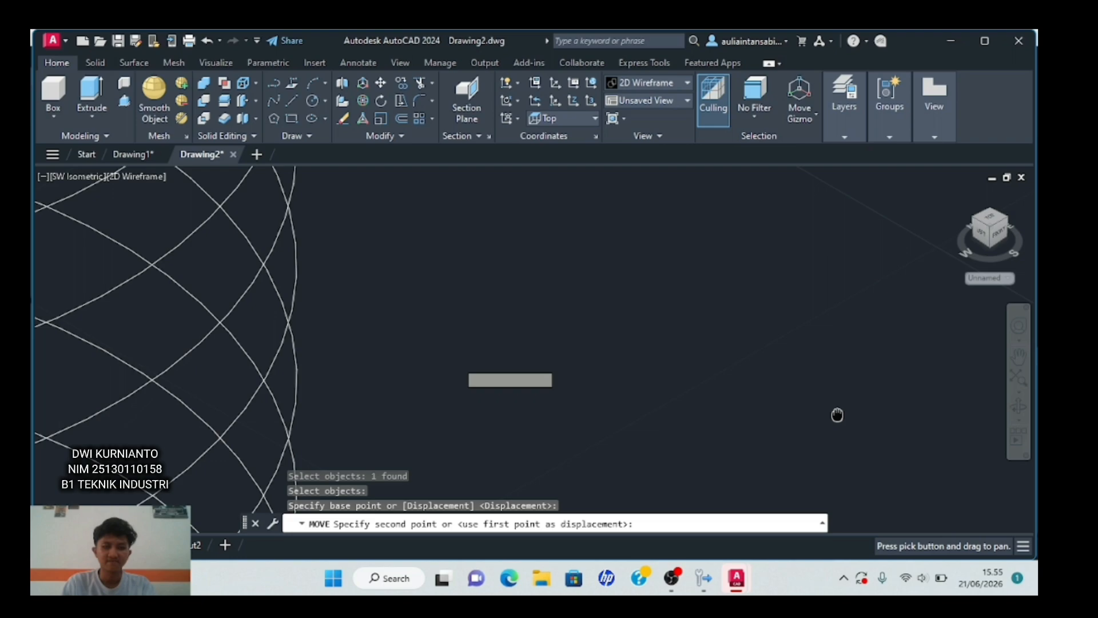
{"action": "scroll", "coordinate": [837, 414], "scroll_direction": "down", "scroll_amount": 3}
{"action": "scroll", "coordinate": [451, 215], "scroll_direction": "down", "scroll_amount": 5}
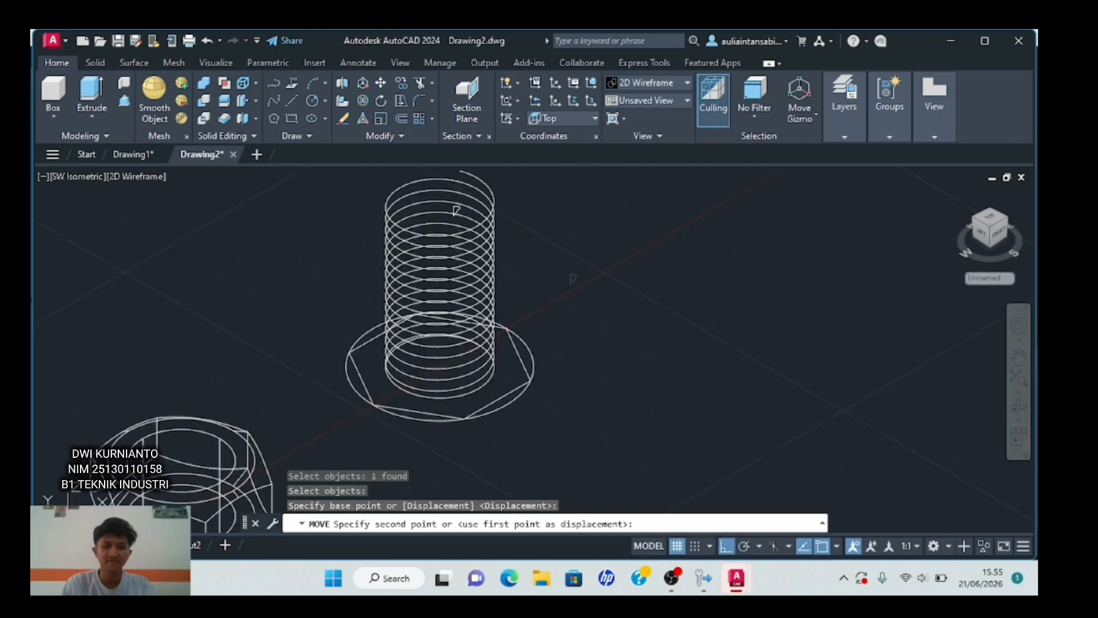
{"action": "scroll", "coordinate": [456, 210], "scroll_direction": "up", "scroll_amount": 6}
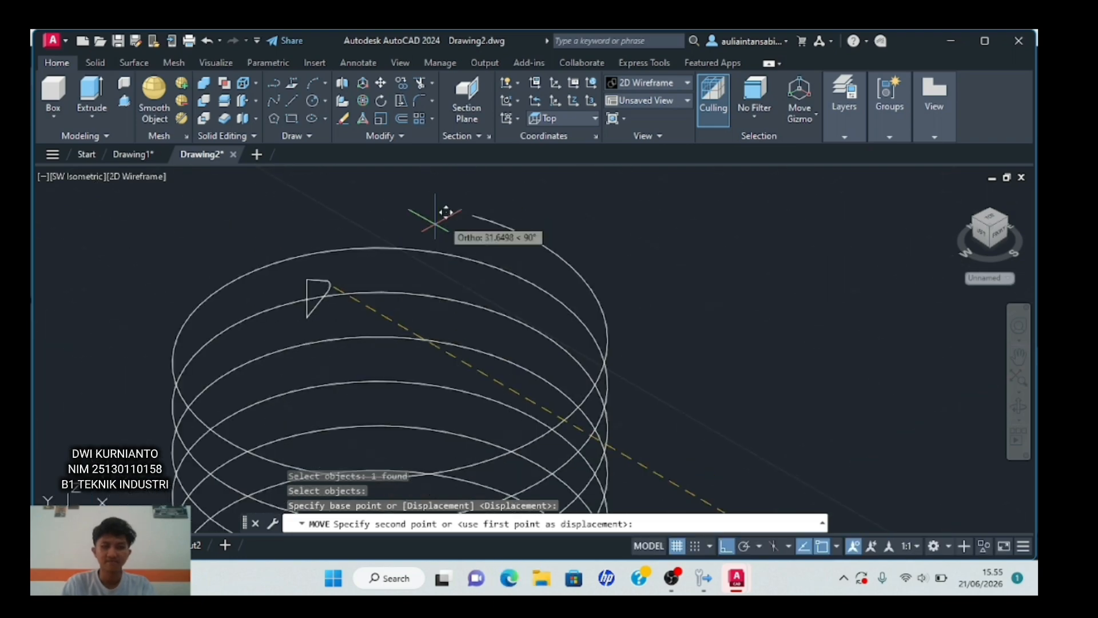
{"action": "left_click", "coordinate": [481, 217]}
{"action": "scroll", "coordinate": [542, 266], "scroll_direction": "down", "scroll_amount": 3}
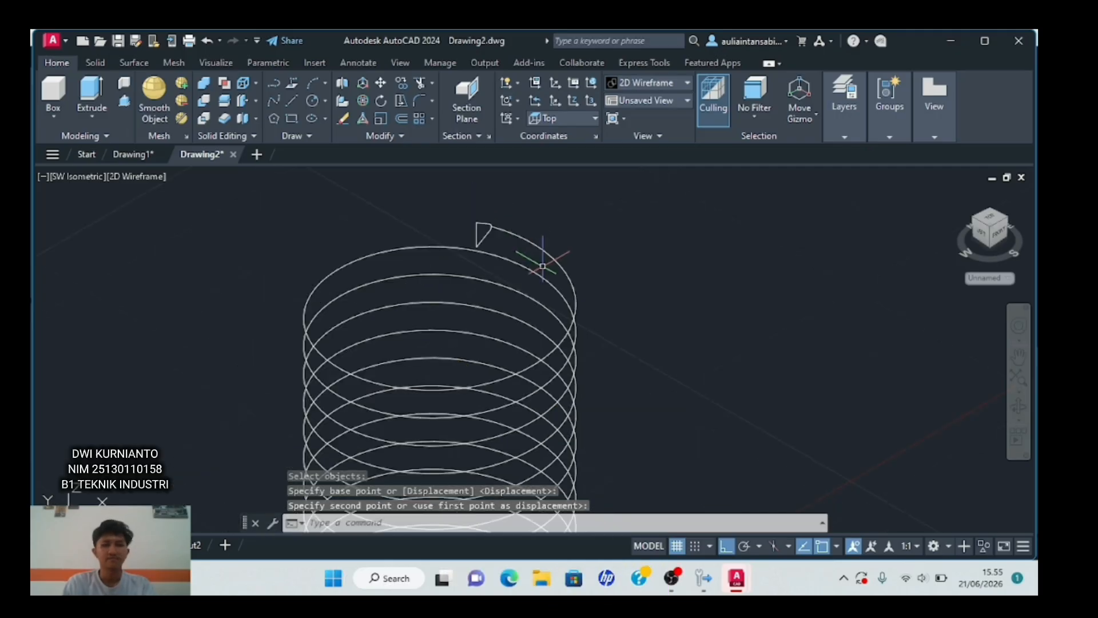
- Sweep the thread profile along the helix to form a solid thread
{"action": "scroll", "coordinate": [526, 248], "scroll_direction": "up", "scroll_amount": 3}
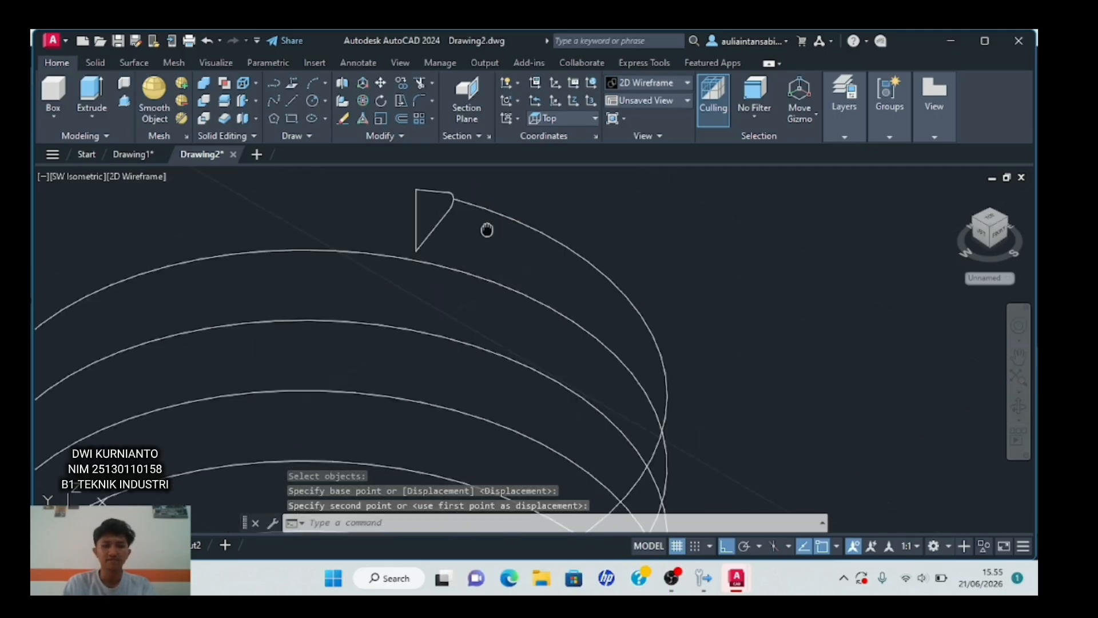
{"action": "middle_click_drag", "start_coordinate": [486, 230], "coordinate": [479, 267]}
{"action": "left_click", "coordinate": [436, 230]}
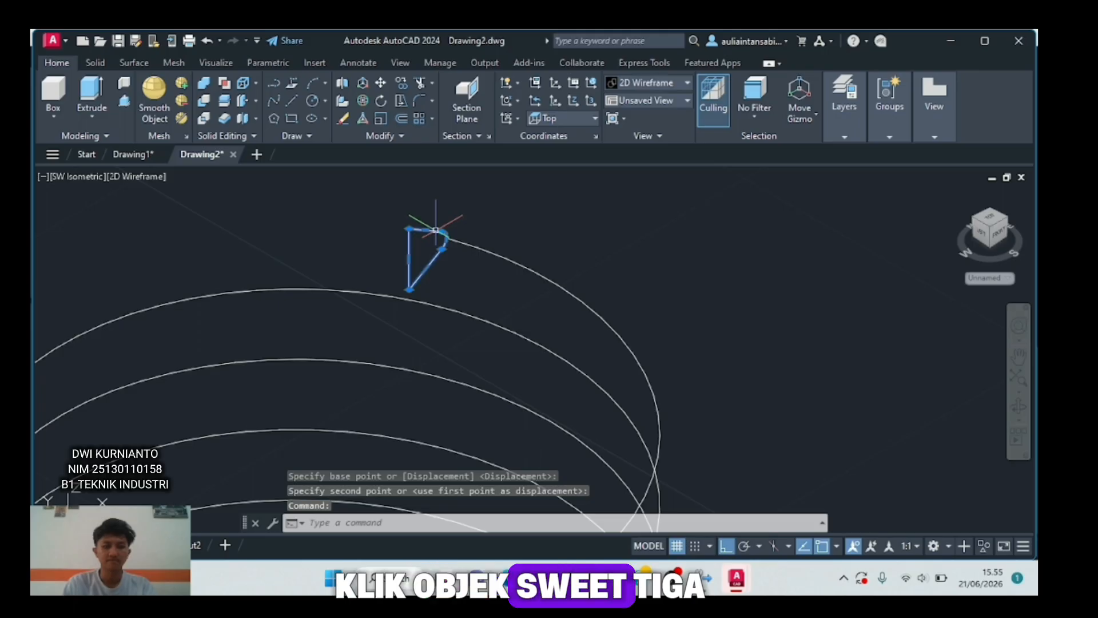
{"action": "type", "text": "sweep"}
{"action": "key", "text": "Return"}
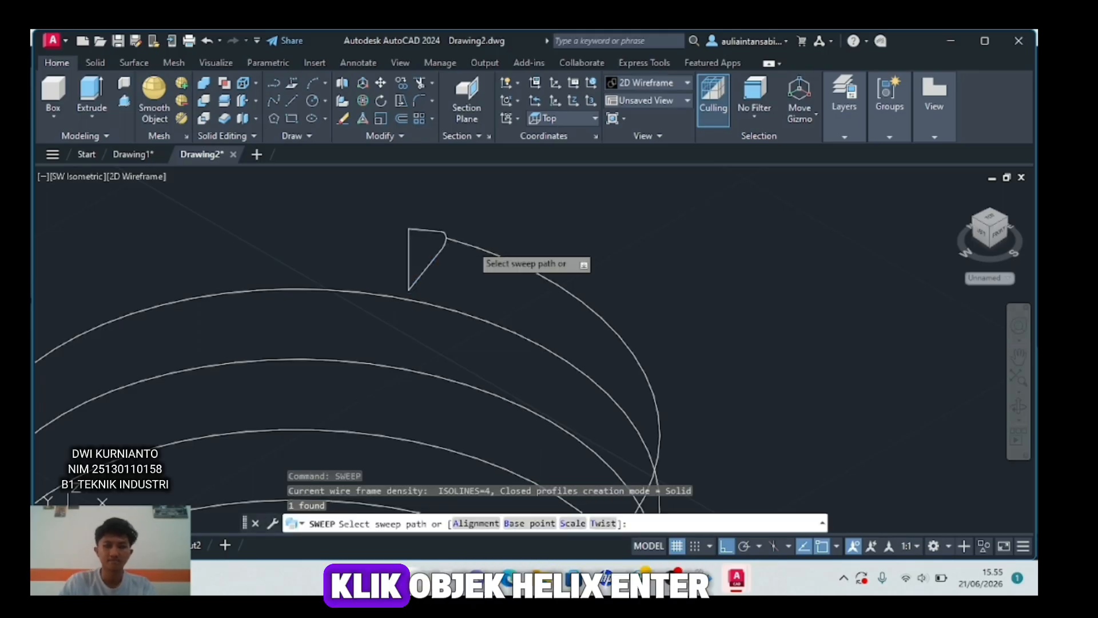
{"action": "left_click", "coordinate": [478, 249]}
- In the Top view, move the swept thread from its own centre to the centre of the nut's hole
{"action": "left_click", "coordinate": [990, 231]}
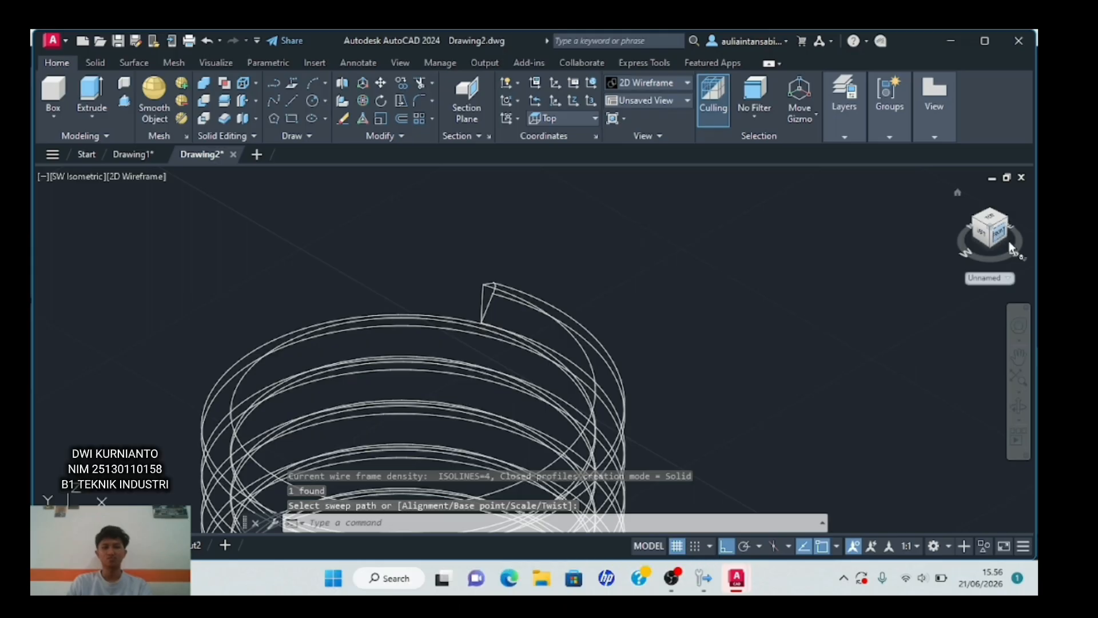
{"action": "left_click", "coordinate": [96, 176]}
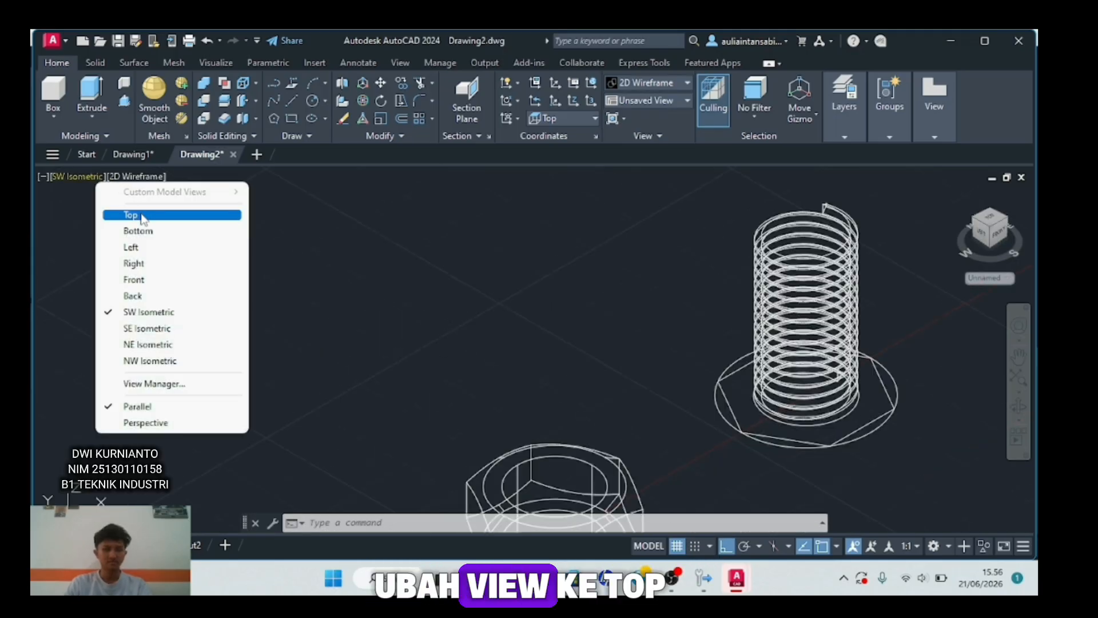
{"action": "left_click", "coordinate": [141, 216]}
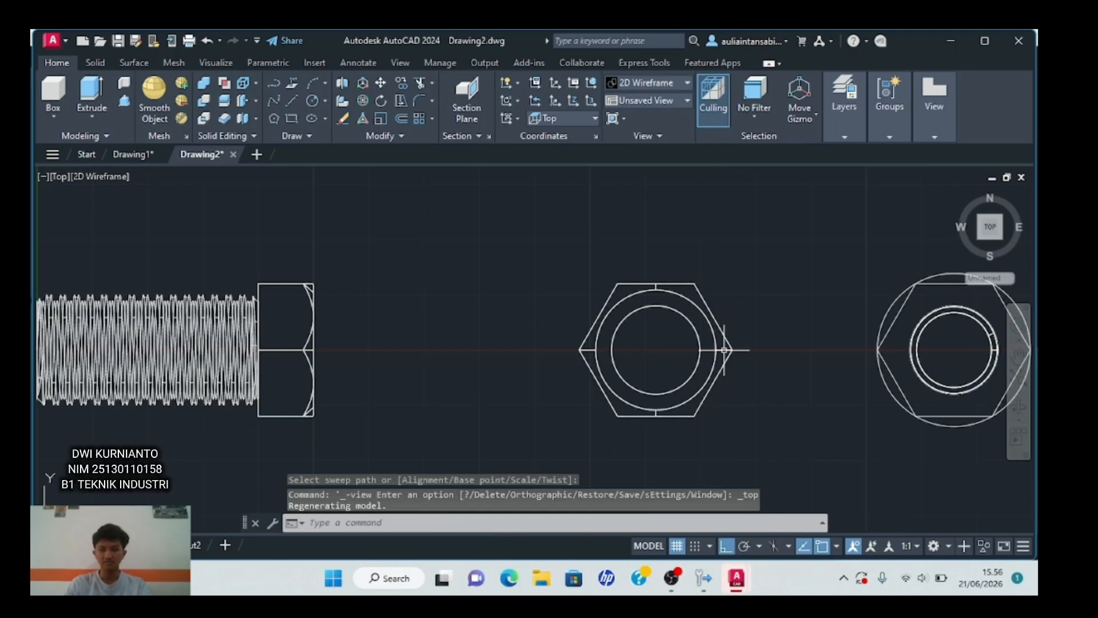
{"action": "middle_click_drag", "start_coordinate": [725, 350], "coordinate": [639, 335]}
{"action": "middle_click_drag", "start_coordinate": [717, 358], "coordinate": [595, 337]}
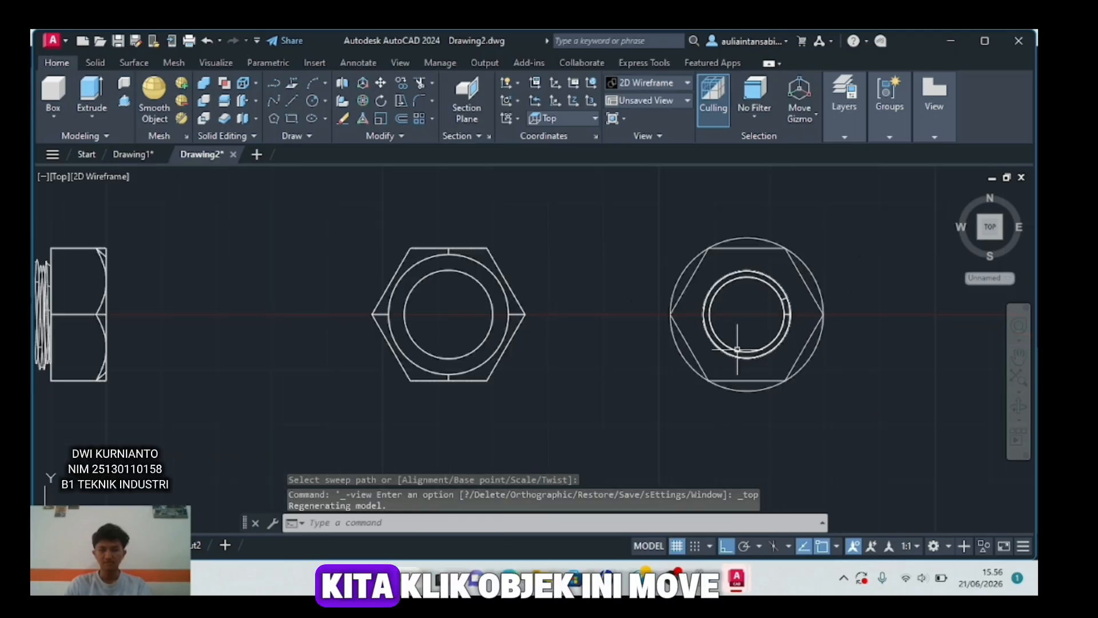
{"action": "key", "text": "Escape"}
{"action": "left_click", "coordinate": [738, 348]}
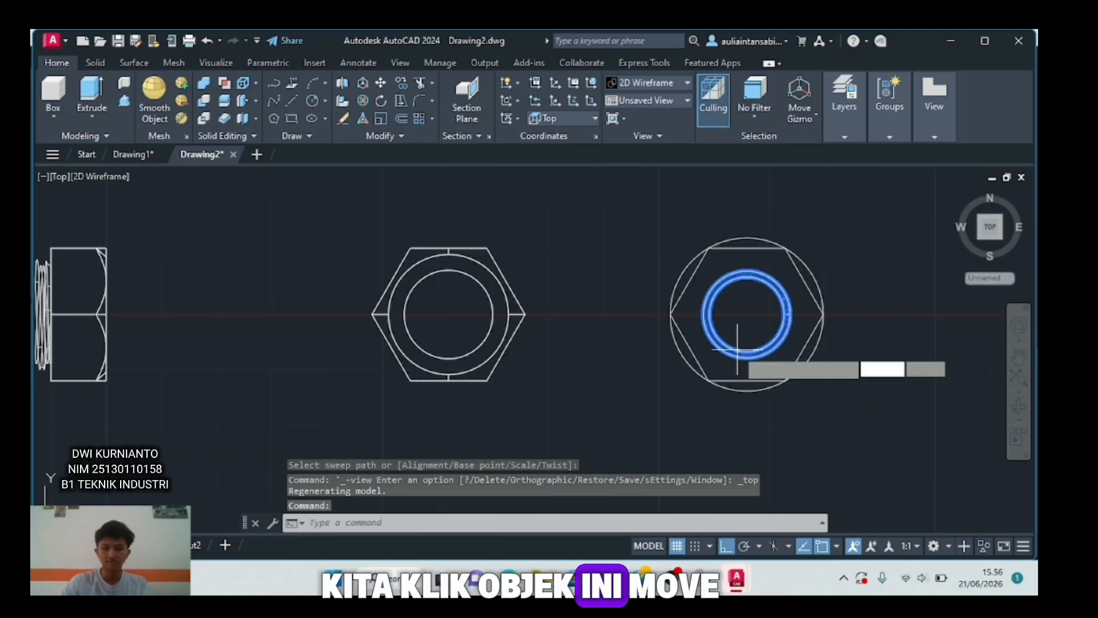
{"action": "type", "text": "m"}
{"action": "key", "text": "Return"}
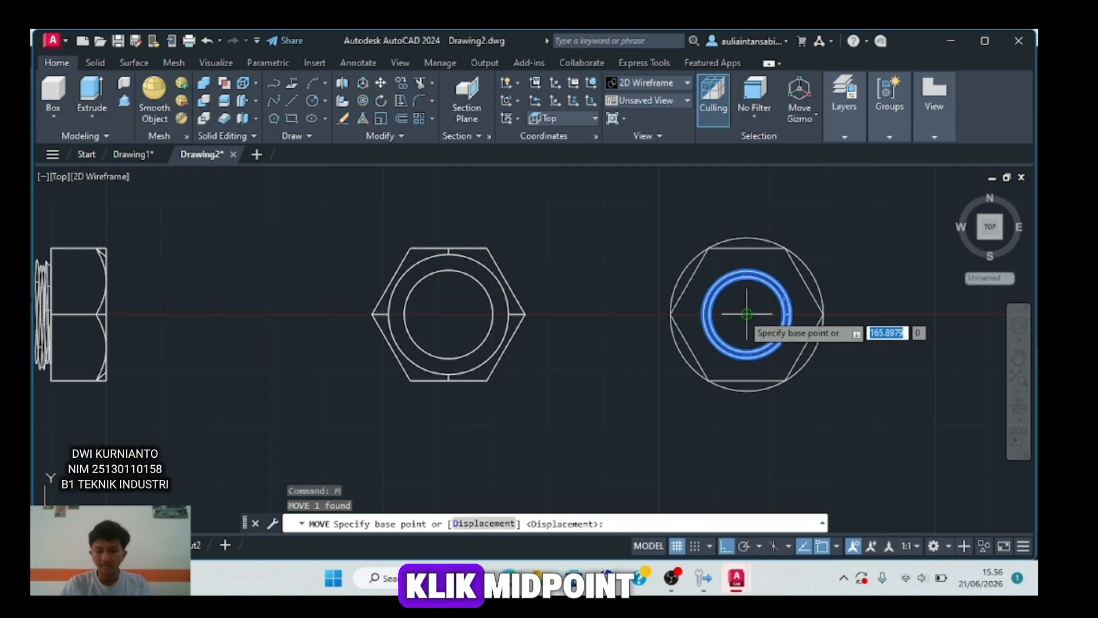
{"action": "left_click", "coordinate": [747, 314]}
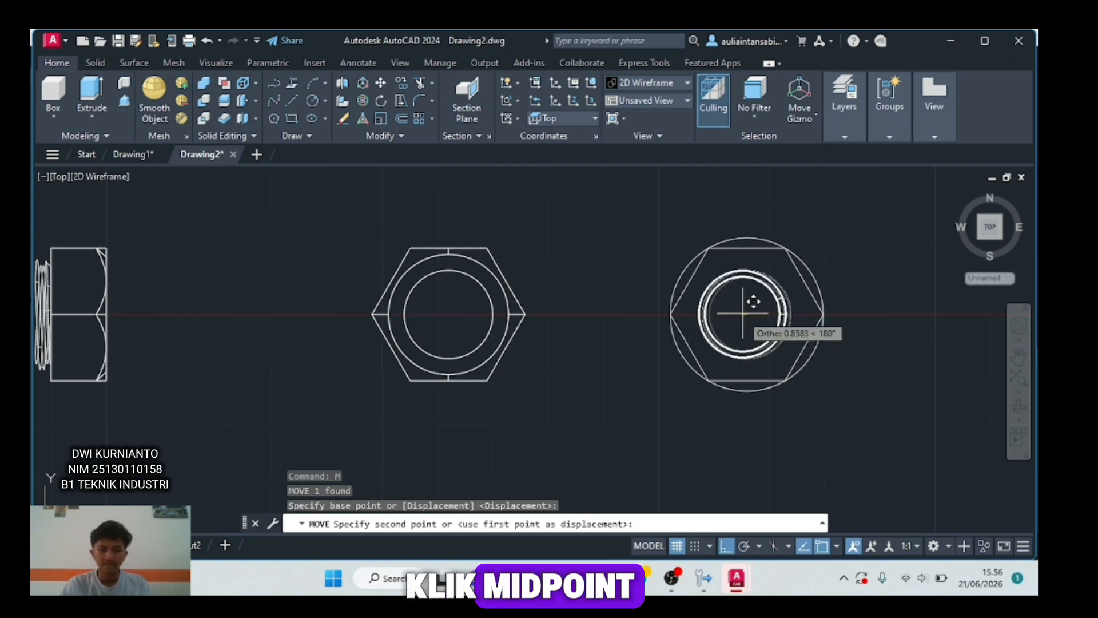
{"action": "left_click", "coordinate": [449, 314]}
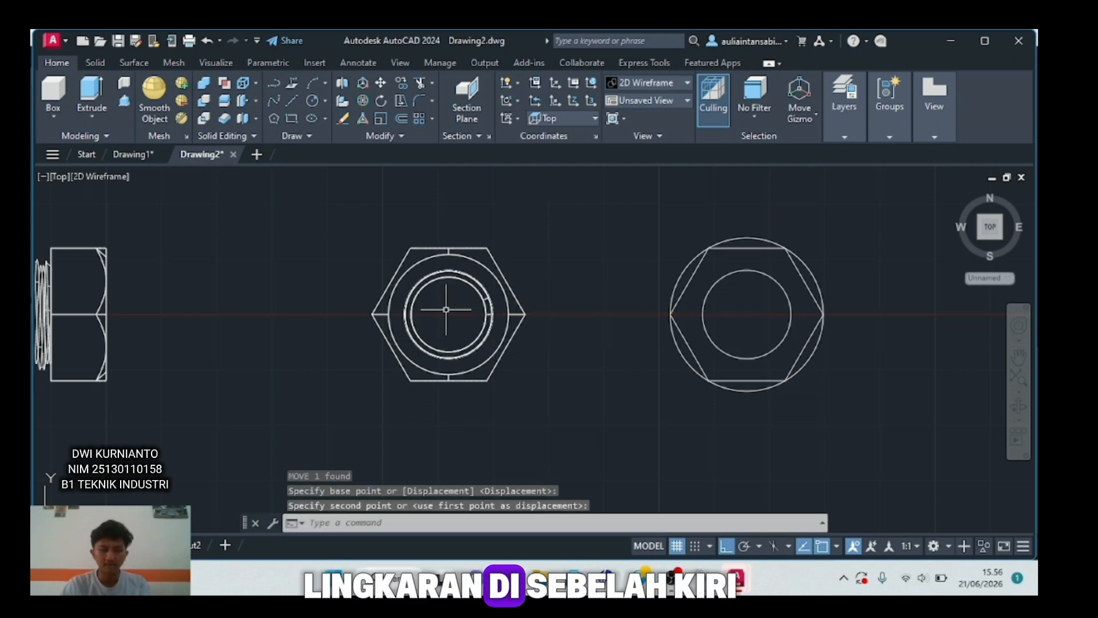
- Display the model in the Conceptual visual style from the SW Isometric view
{"action": "scroll", "coordinate": [598, 379], "scroll_direction": "up", "scroll_amount": 3}
{"action": "left_click", "coordinate": [97, 176]}
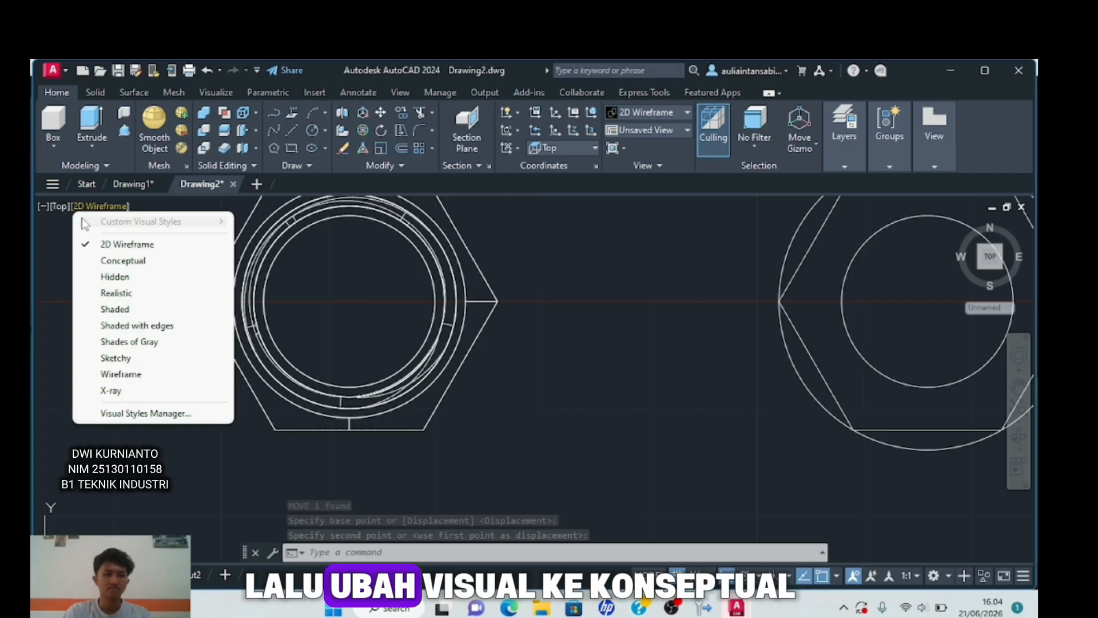
{"action": "left_click", "coordinate": [117, 260]}
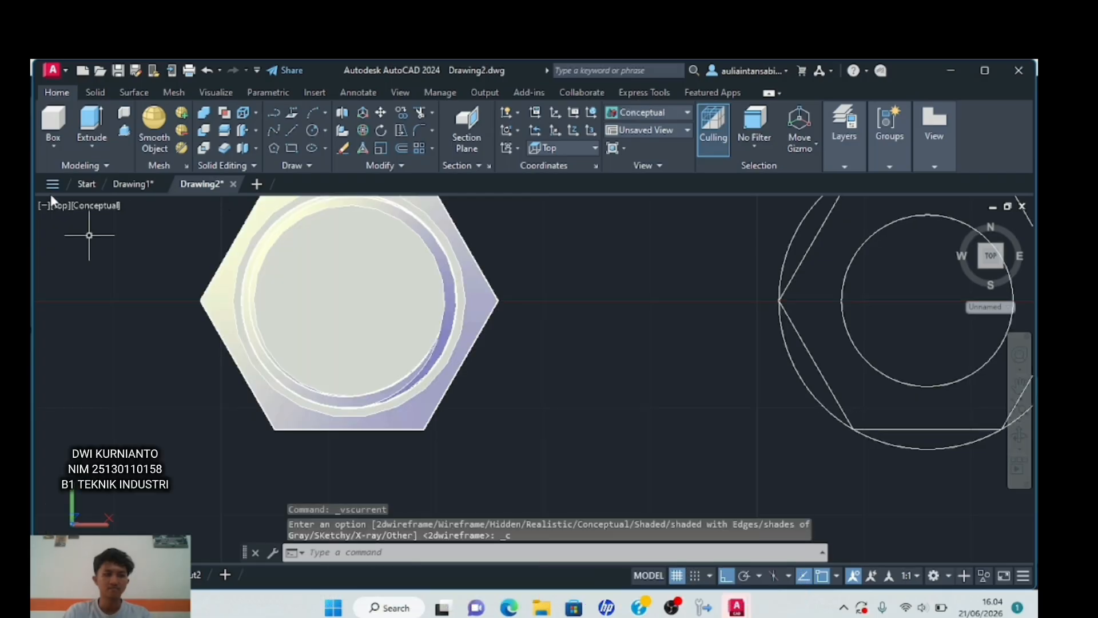
{"action": "left_click", "coordinate": [59, 205]}
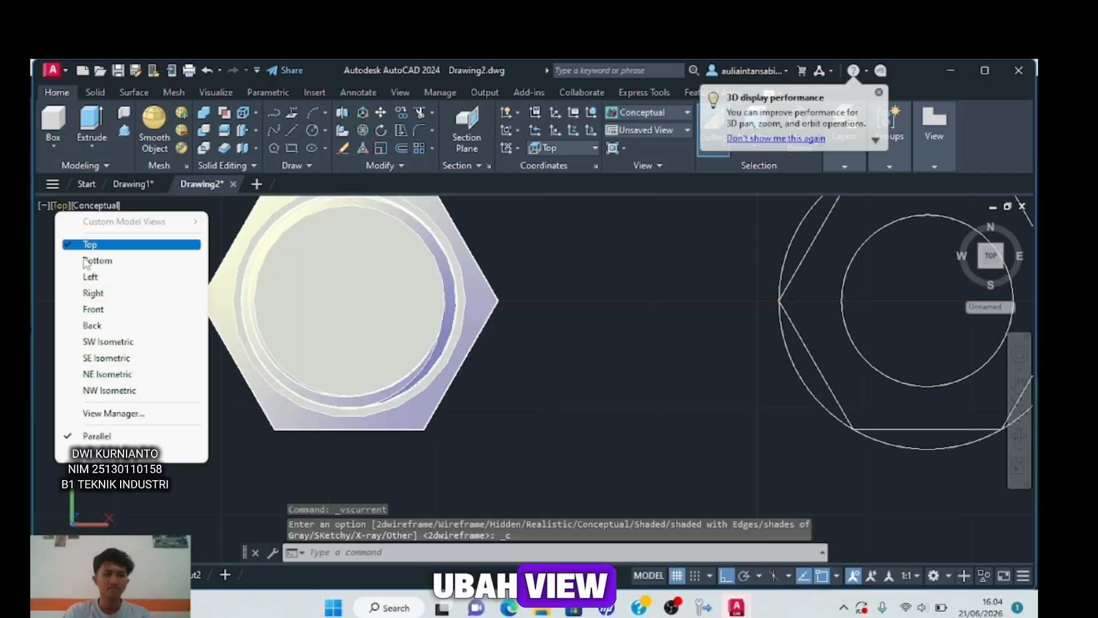
{"action": "left_click", "coordinate": [96, 342]}
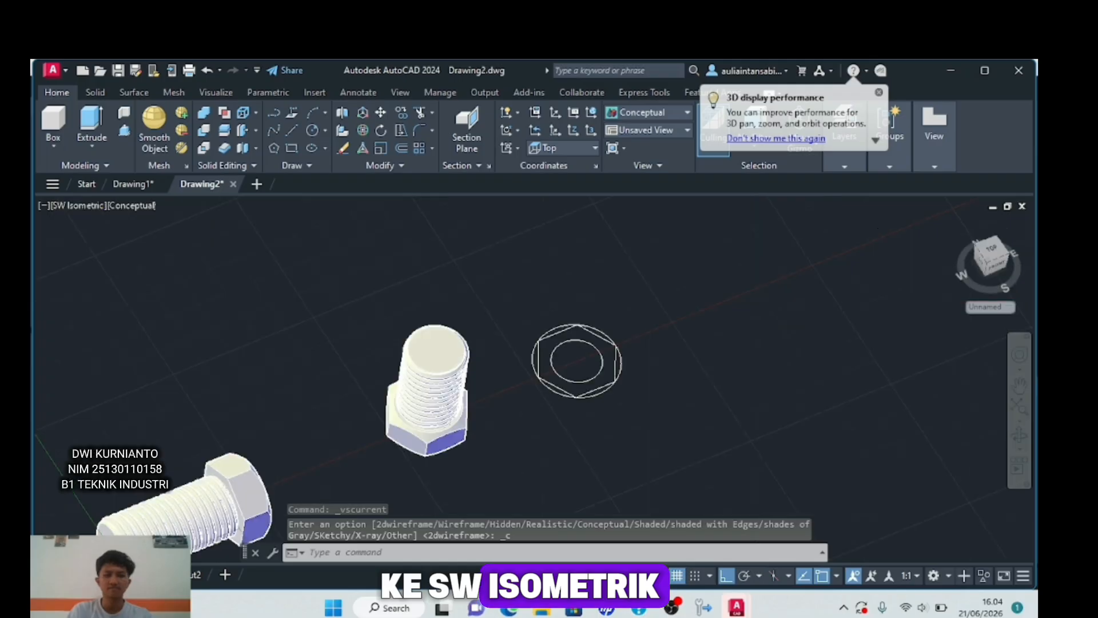
- Subtract the swept thread solid from the chamfered hexagonal nut body to cut its internal thread
{"action": "scroll", "coordinate": [371, 383], "scroll_direction": "up", "scroll_amount": 2}
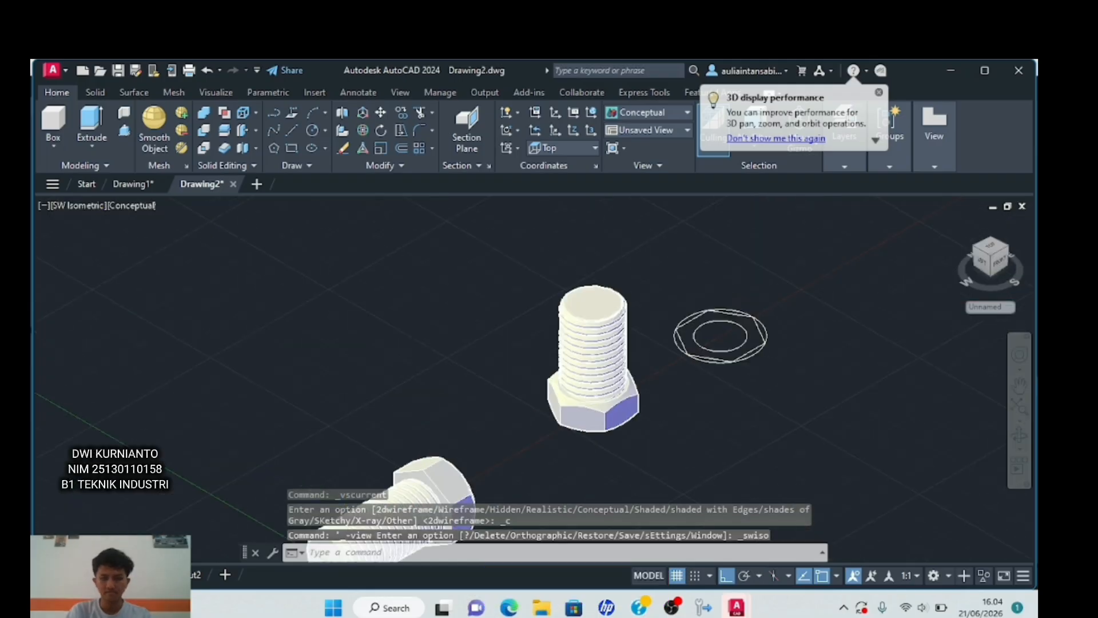
{"action": "scroll", "coordinate": [442, 402], "scroll_direction": "up", "scroll_amount": 2}
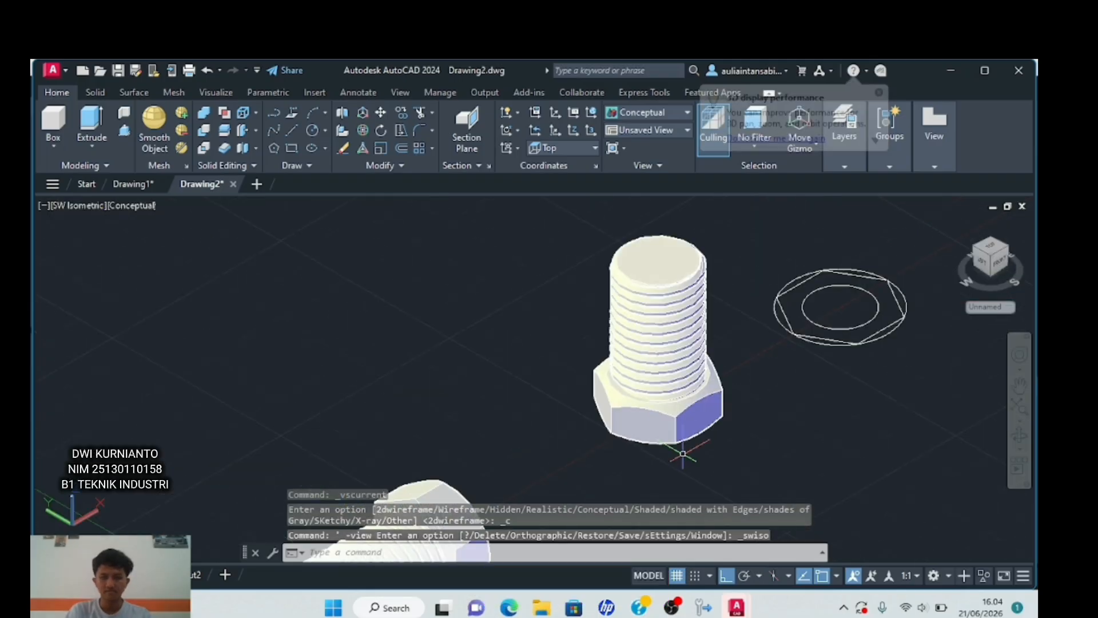
{"action": "scroll", "coordinate": [683, 454], "scroll_direction": "up", "scroll_amount": 2}
{"action": "type", "text": "su"}
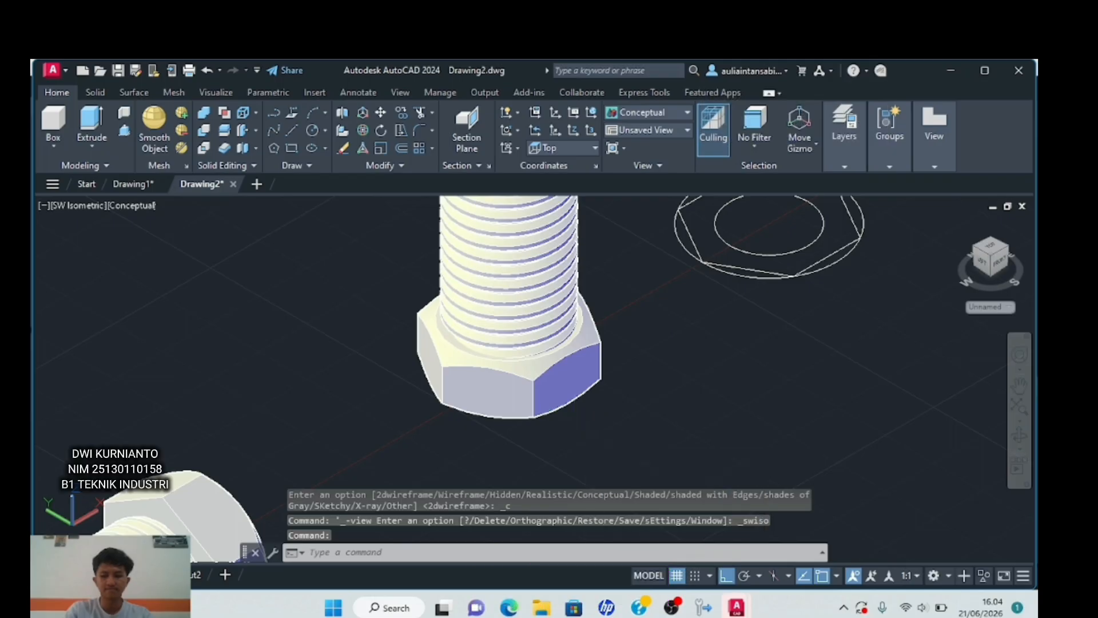
{"action": "key", "text": "Return"}
{"action": "scroll", "coordinate": [574, 424], "scroll_direction": "down", "scroll_amount": 4}
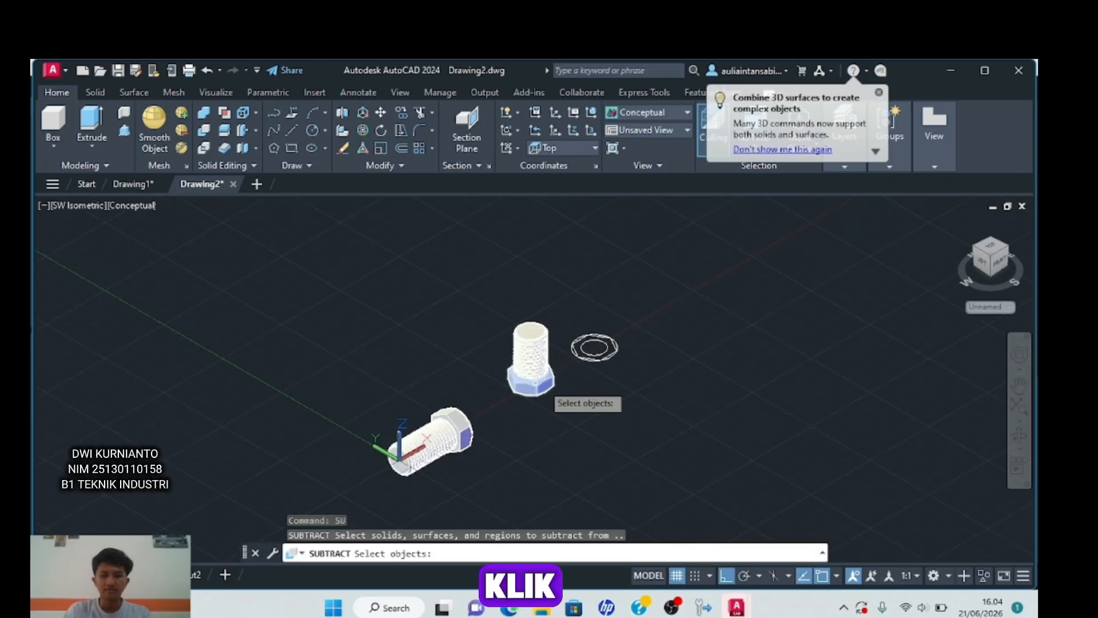
{"action": "scroll", "coordinate": [581, 420], "scroll_direction": "up", "scroll_amount": 2}
{"action": "left_click", "coordinate": [541, 383]}
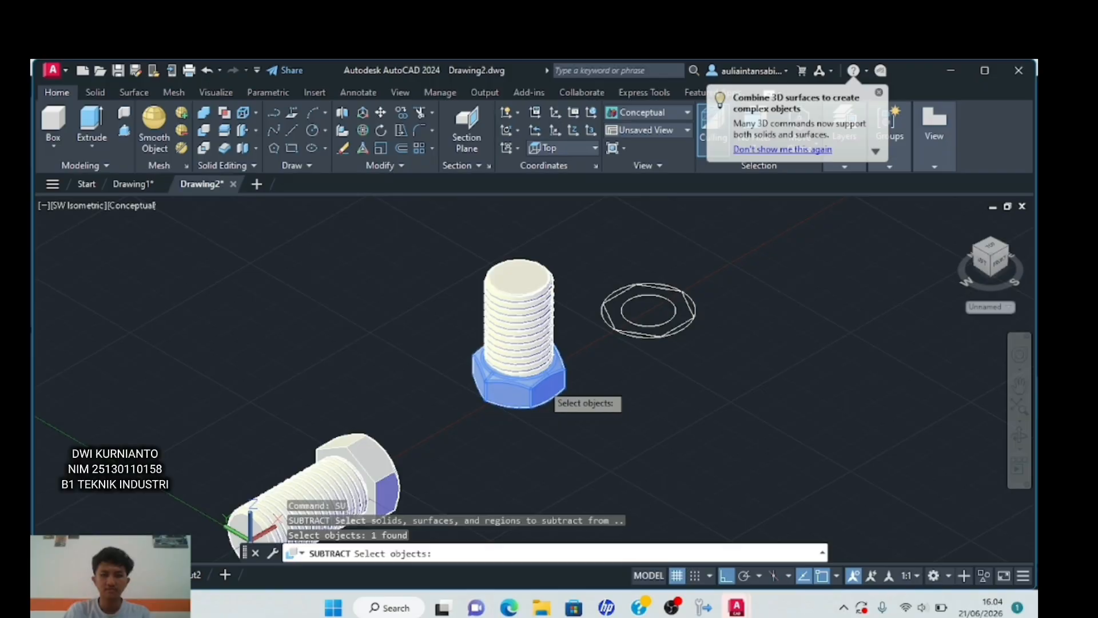
{"action": "key", "text": "Return"}
{"action": "left_click", "coordinate": [521, 330]}
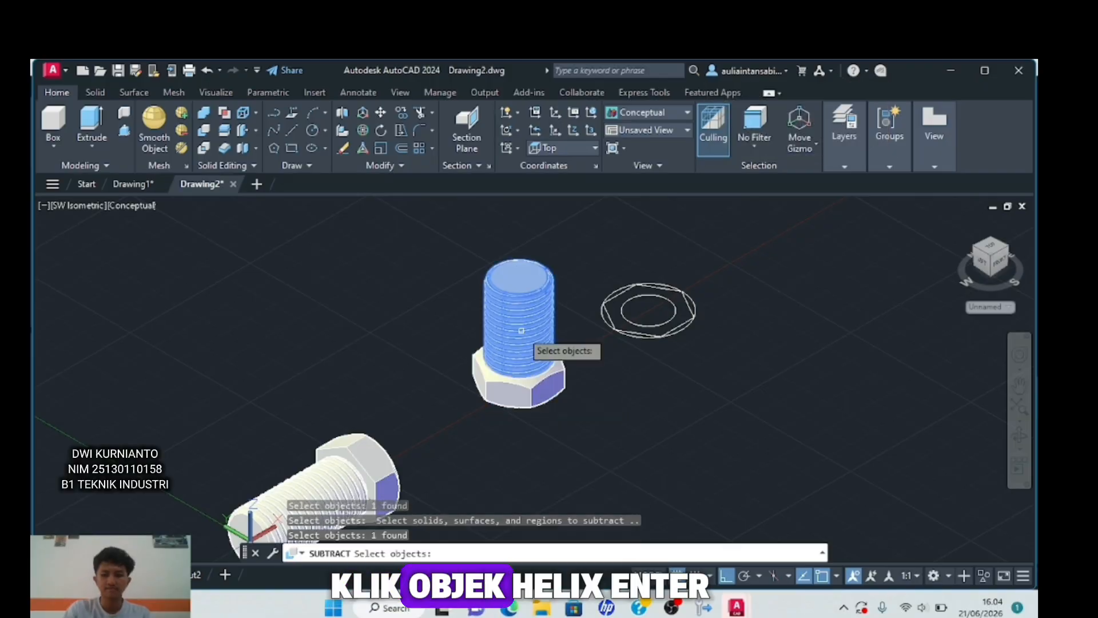
{"action": "key", "text": "Return"}
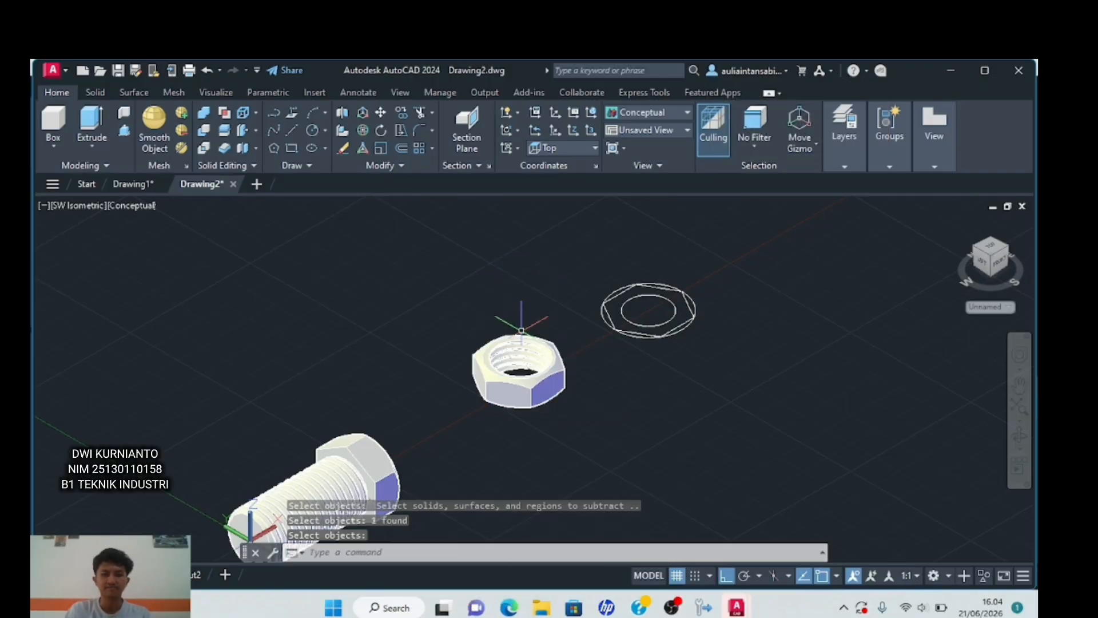
- Delete the leftover 2D hexagon and circles beside the threaded nut
{"action": "scroll", "coordinate": [515, 324], "scroll_direction": "down", "scroll_amount": 4}
{"action": "left_click", "coordinate": [515, 324]}
{"action": "key", "text": "Escape"}
{"action": "left_click", "coordinate": [514, 323]}
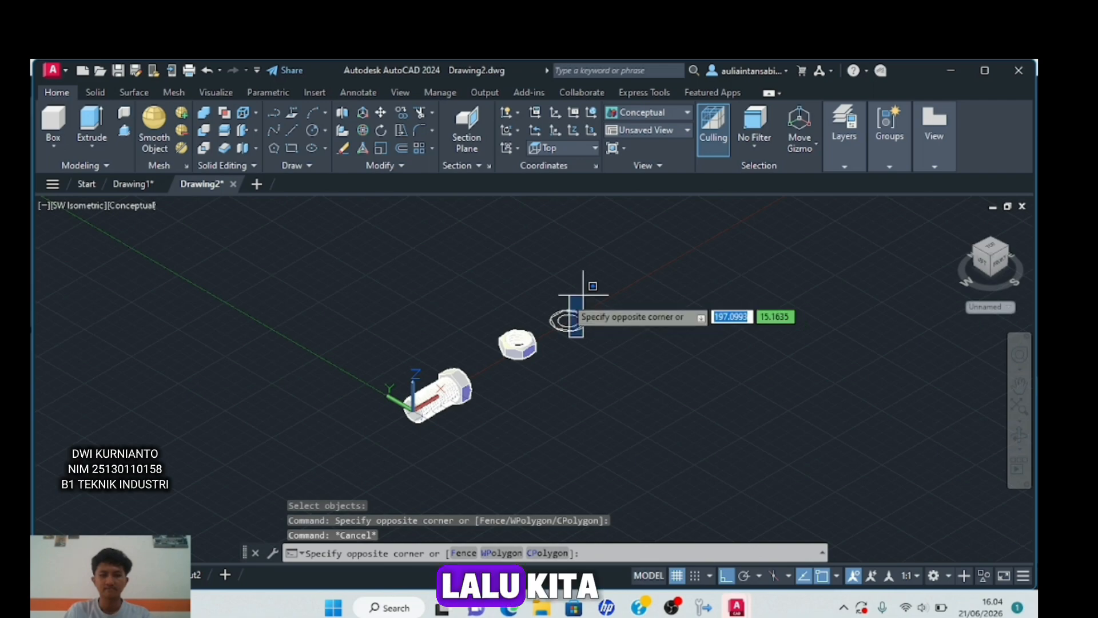
{"action": "left_click", "coordinate": [552, 299]}
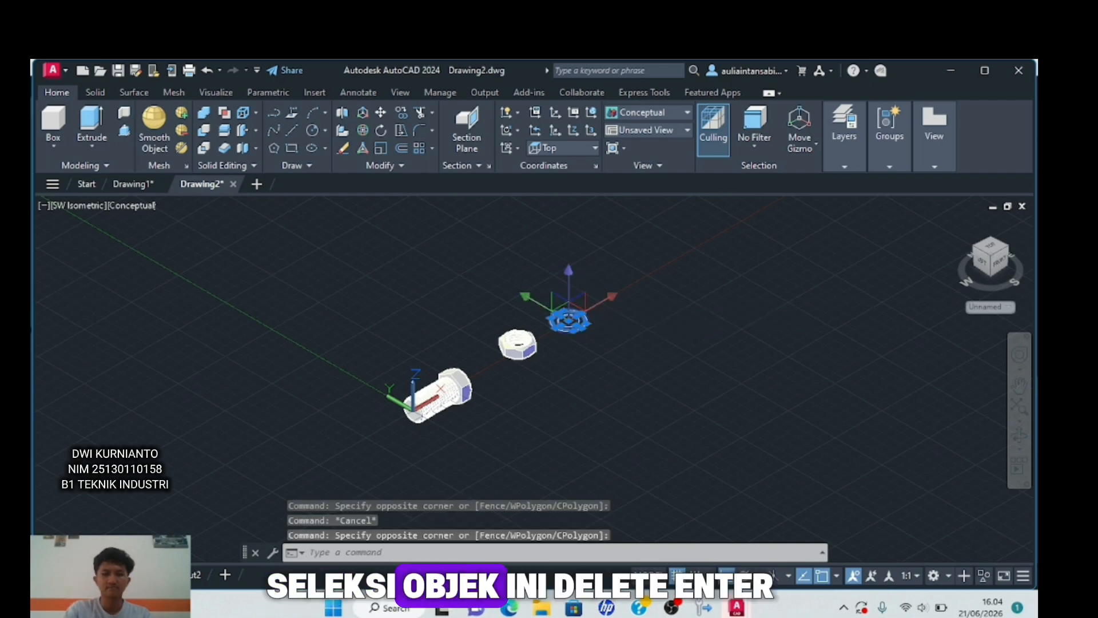
{"action": "key", "text": "Delete"}
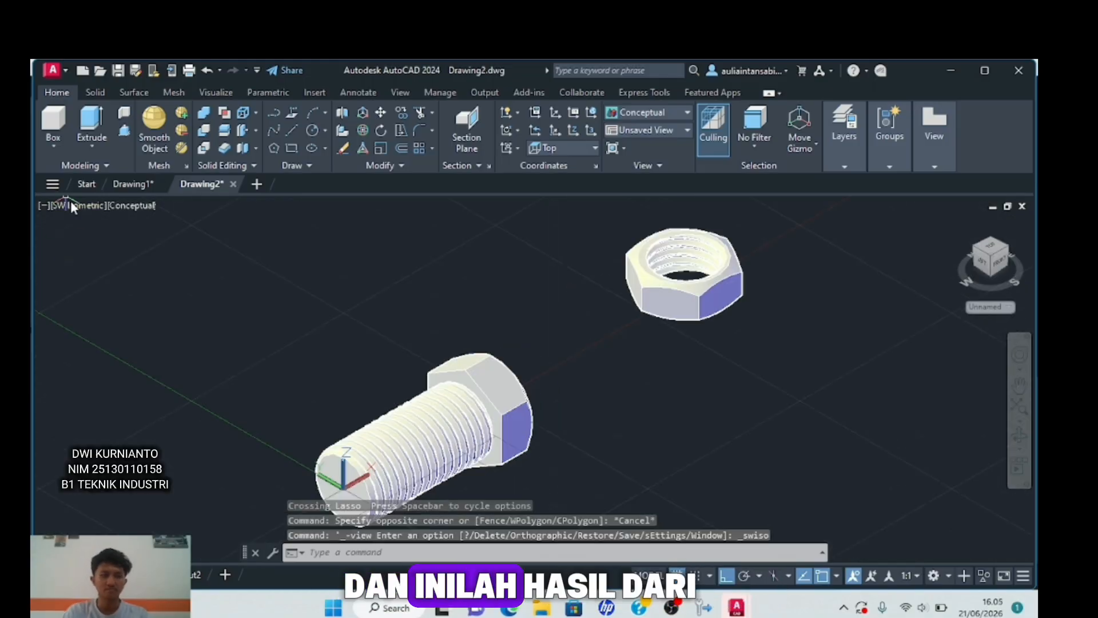
- View the finished bolt and nut from the SE Isometric and Top directions
{"action": "left_click", "coordinate": [71, 203]}
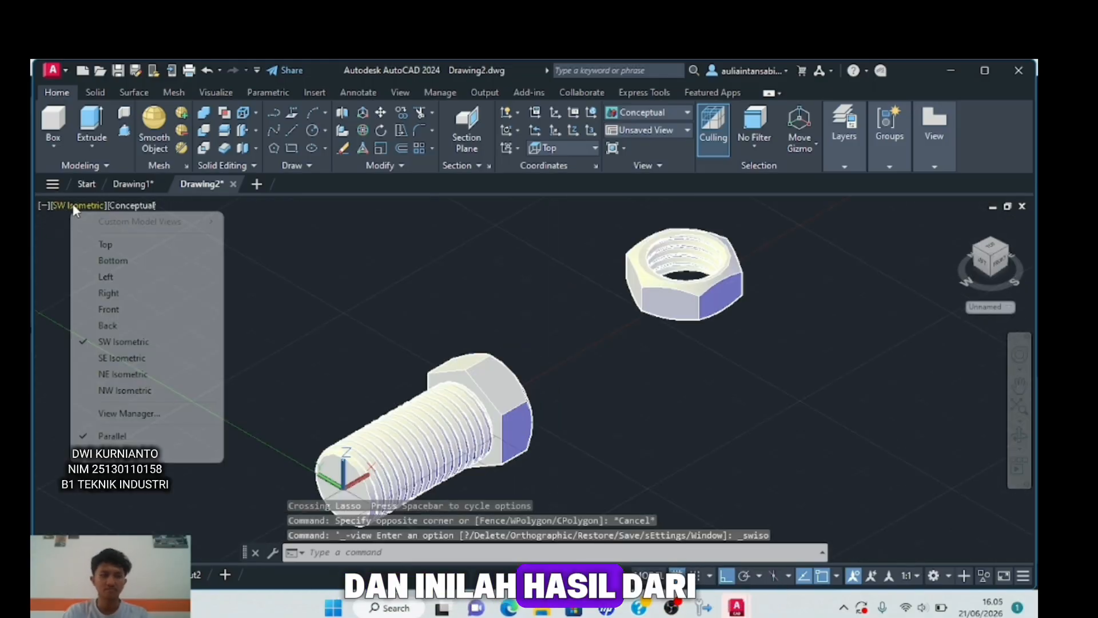
{"action": "left_click", "coordinate": [108, 358]}
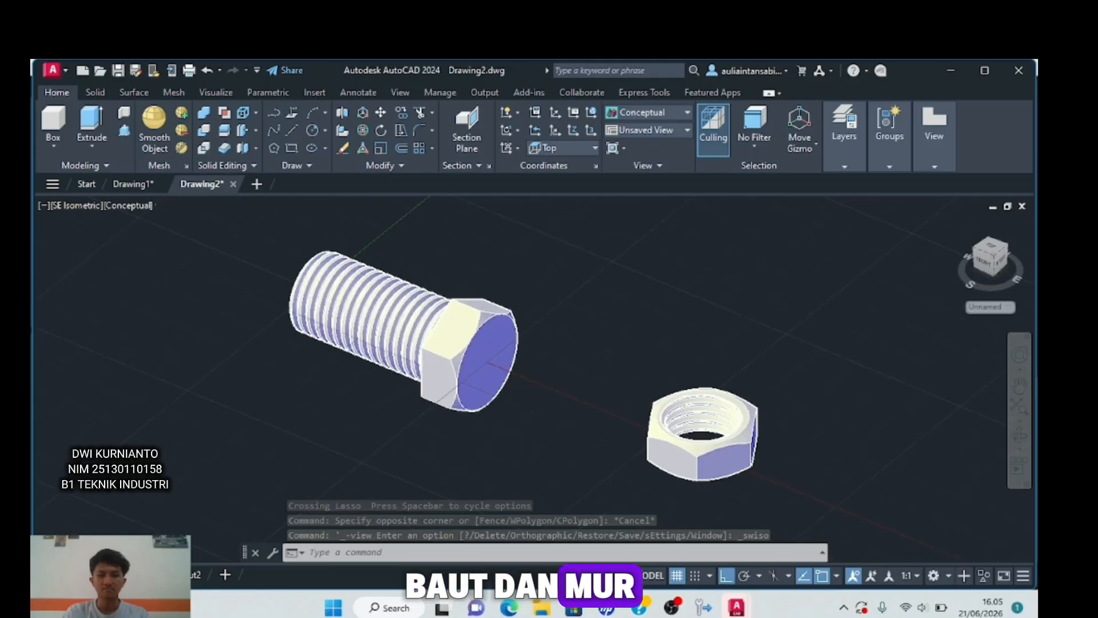
{"action": "left_click", "coordinate": [74, 208]}
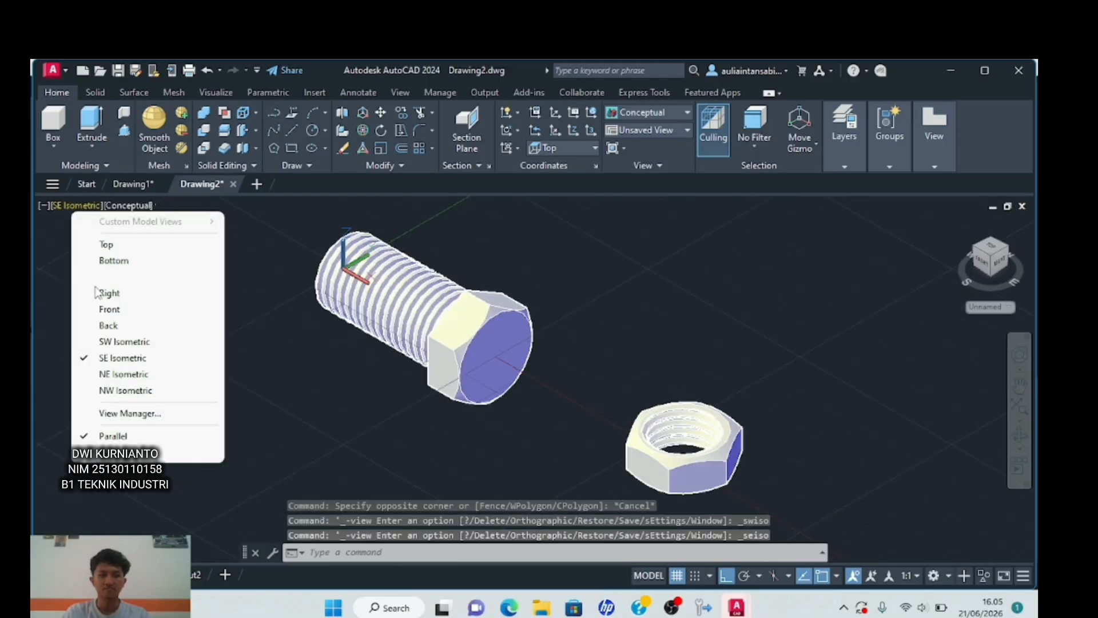
{"action": "left_click", "coordinate": [100, 246]}
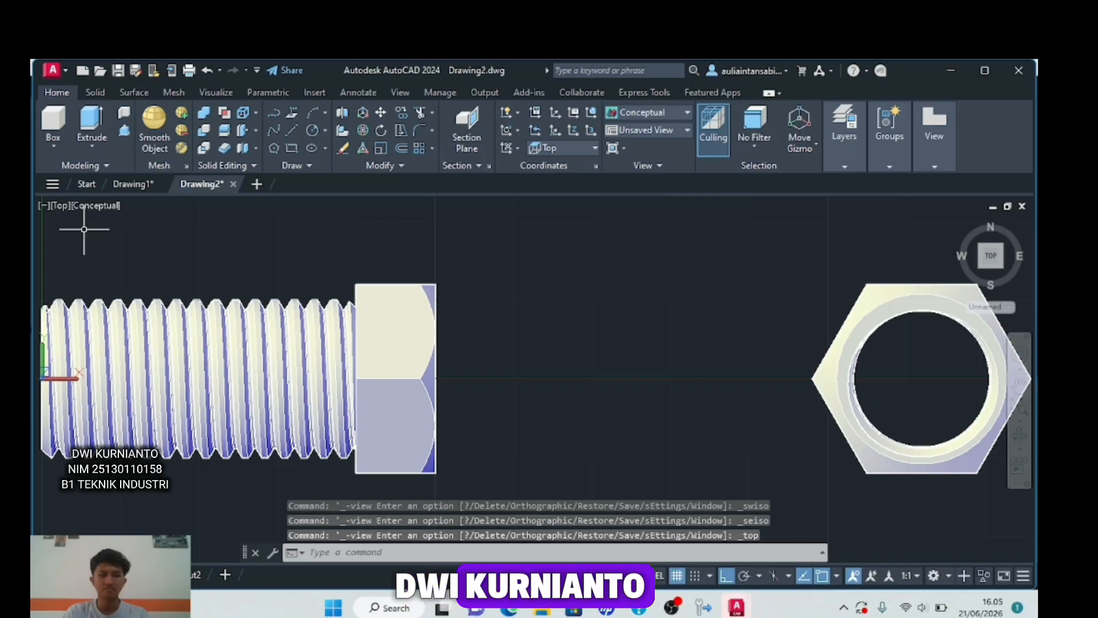
- Display the bolt and nut in the Realistic visual style
{"action": "left_click", "coordinate": [85, 207]}
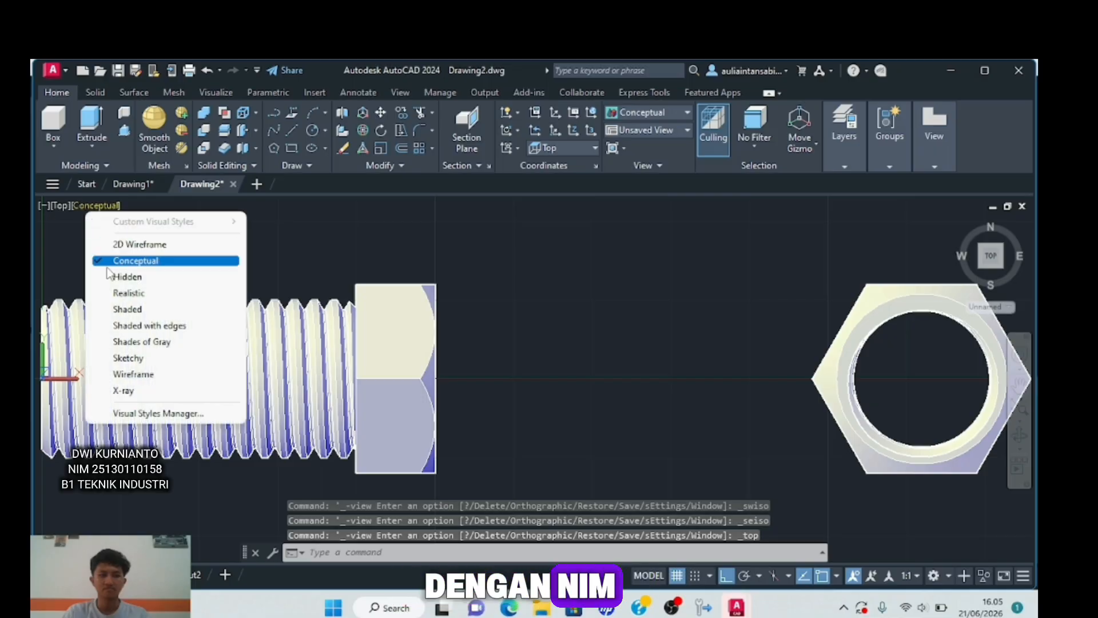
{"action": "left_click", "coordinate": [53, 201]}
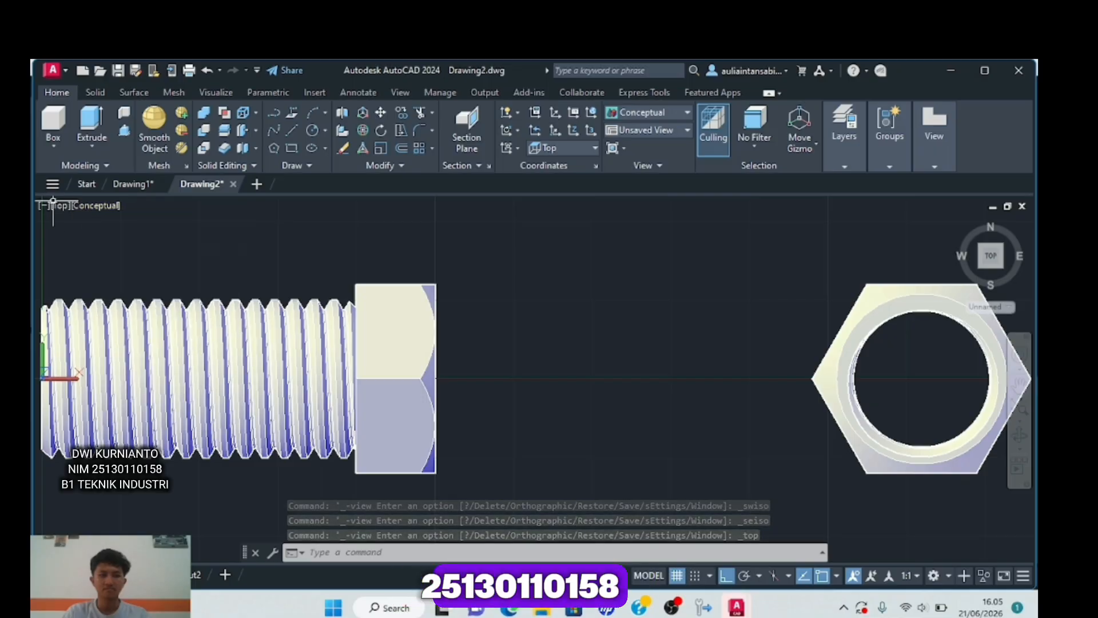
{"action": "left_click", "coordinate": [104, 206]}
{"action": "left_click", "coordinate": [97, 206]}
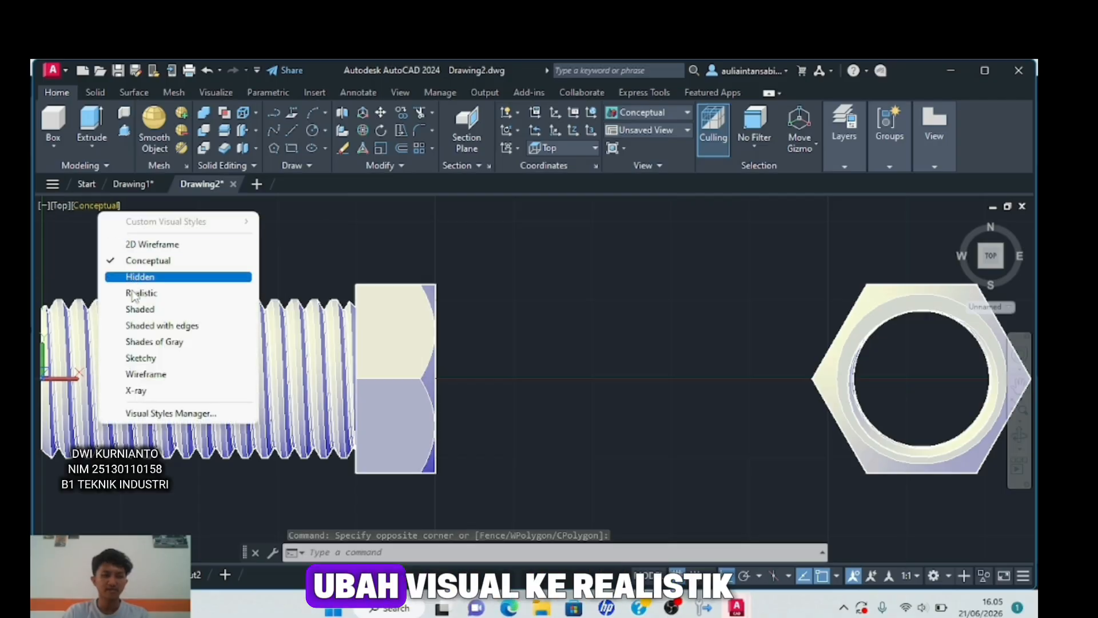
{"action": "left_click", "coordinate": [132, 293]}
- Open the materials browser with the MATERIALS command and filter the Autodesk library to the Metal category
{"action": "scroll", "coordinate": [171, 303], "scroll_direction": "down", "scroll_amount": 4}
{"action": "type", "text": "may"}
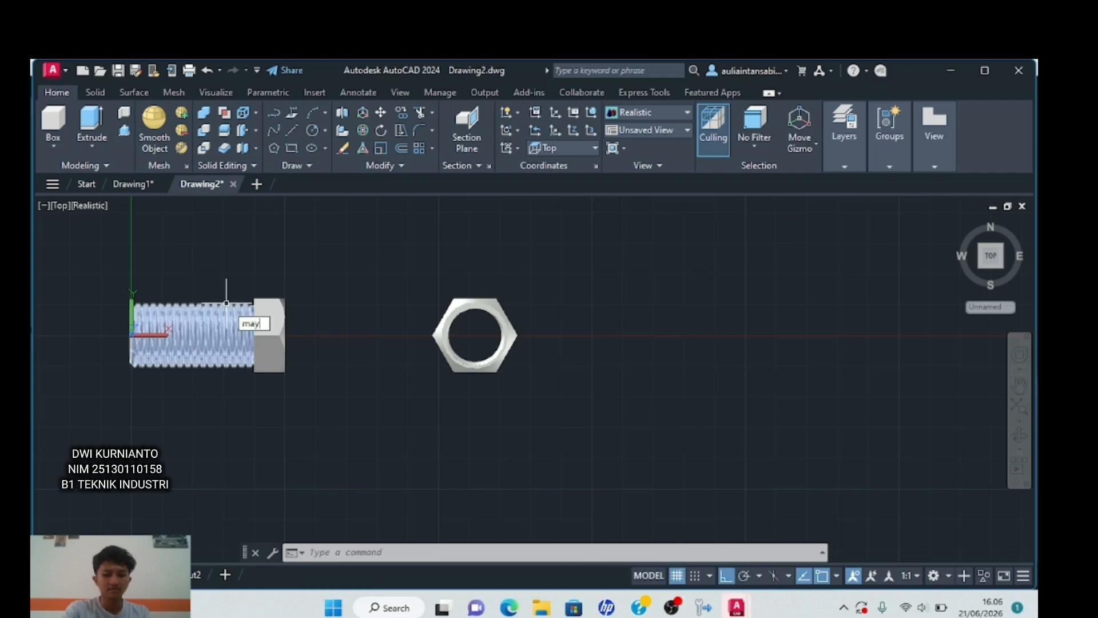
{"action": "key", "text": "BackSpace"}
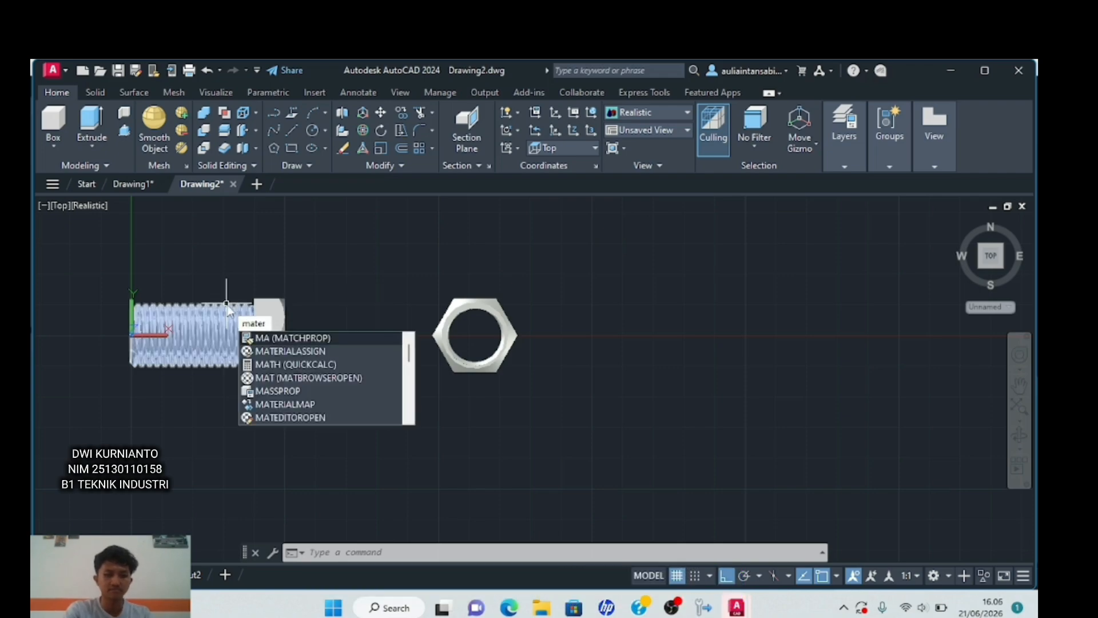
{"action": "type", "text": "ter"}
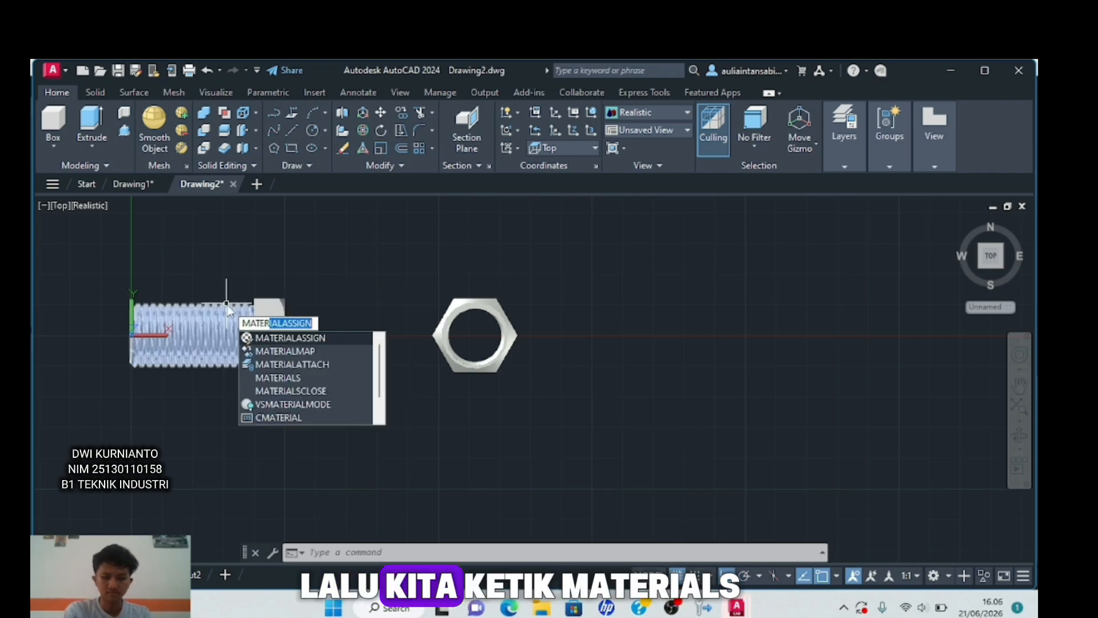
{"action": "type", "text": "ials"}
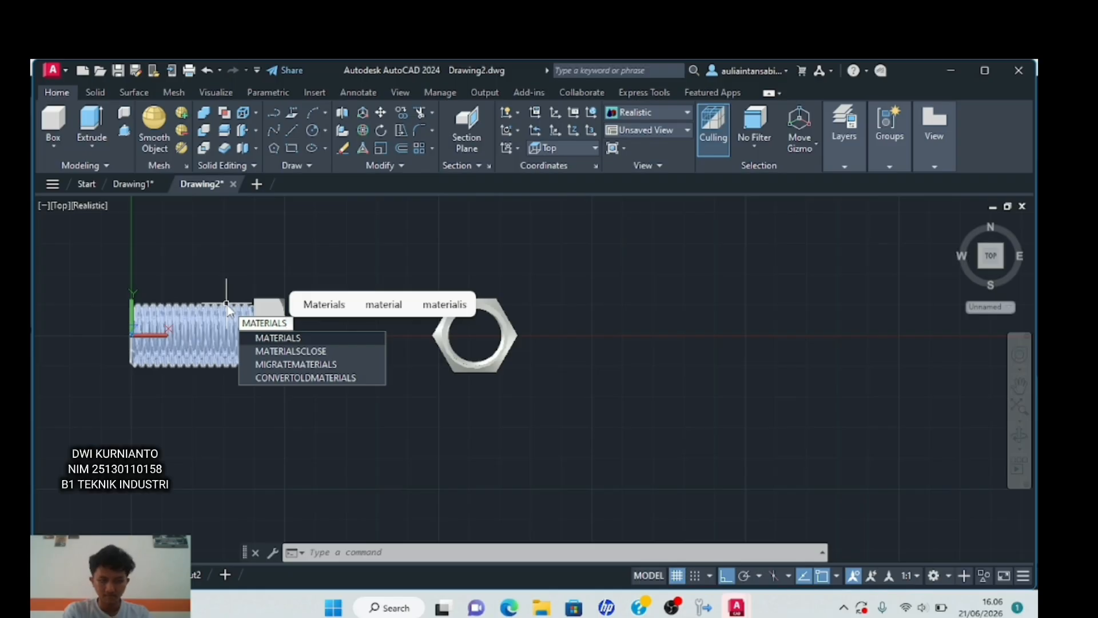
{"action": "key", "text": "Return"}
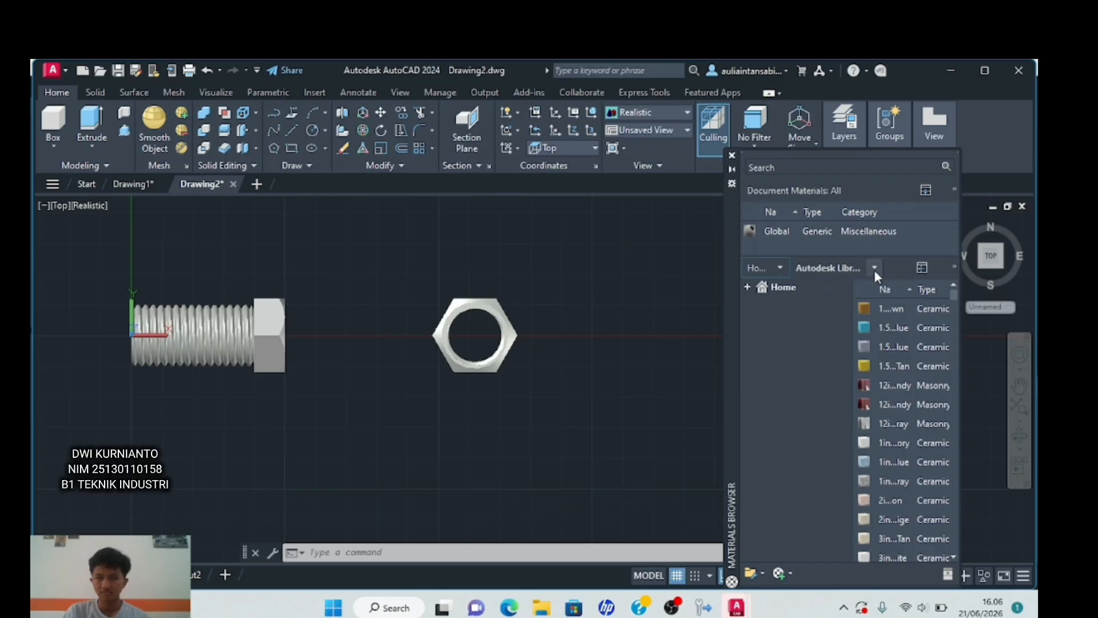
{"action": "left_click", "coordinate": [874, 268]}
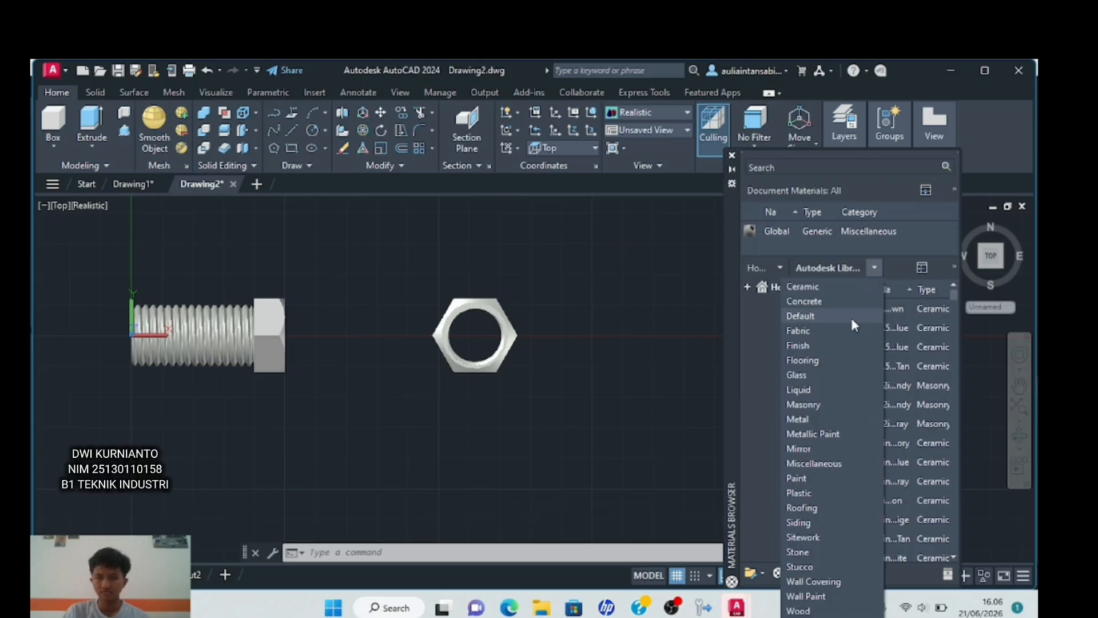
{"action": "left_click", "coordinate": [814, 418]}
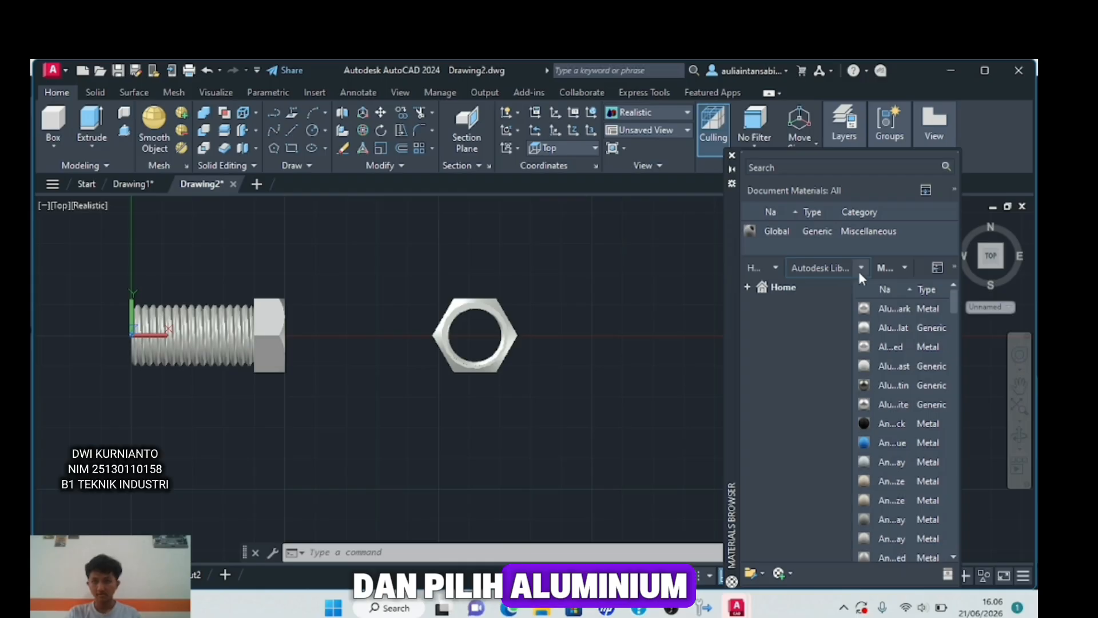
{"action": "mouse_move", "coordinate": [883, 367]}
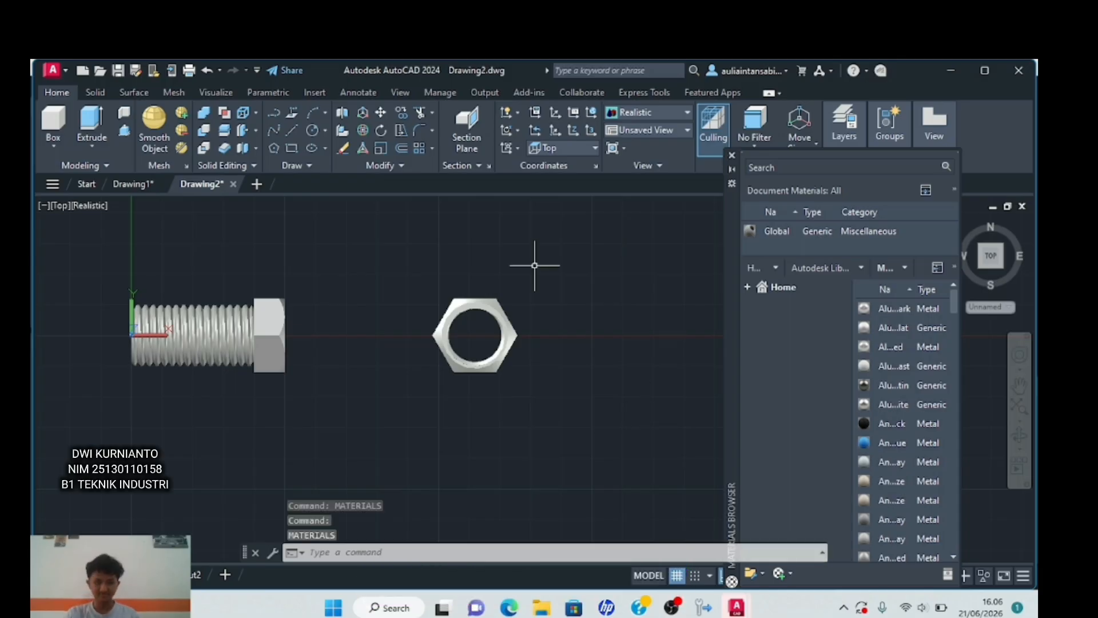
{"action": "left_click", "coordinate": [577, 267]}
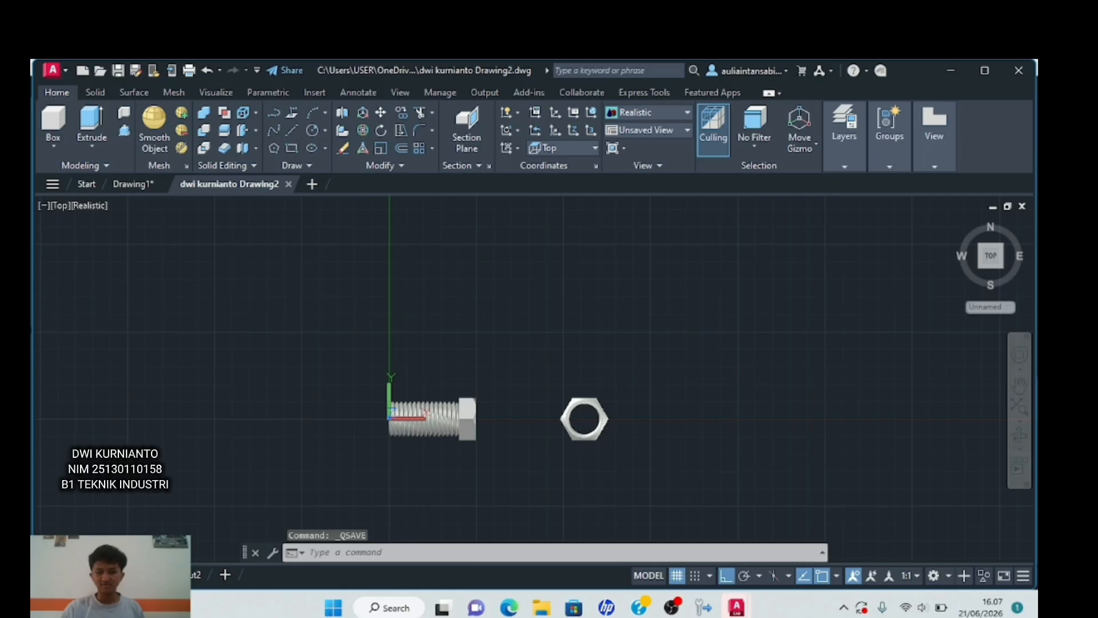
{"action": "key", "text": "Return"}
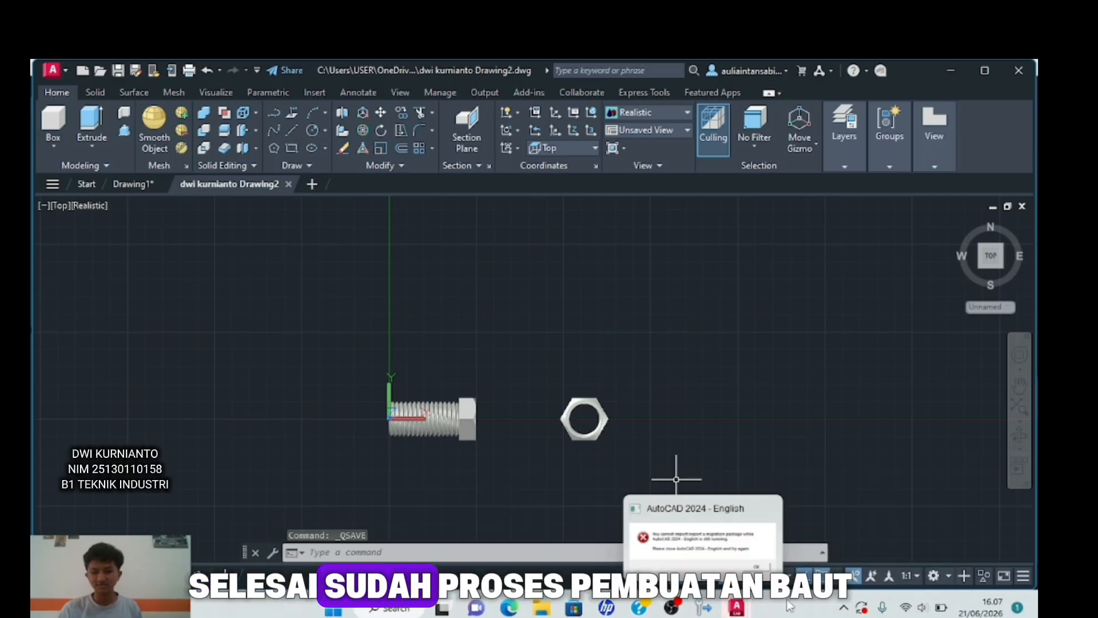
{"action": "left_click", "coordinate": [672, 608]}
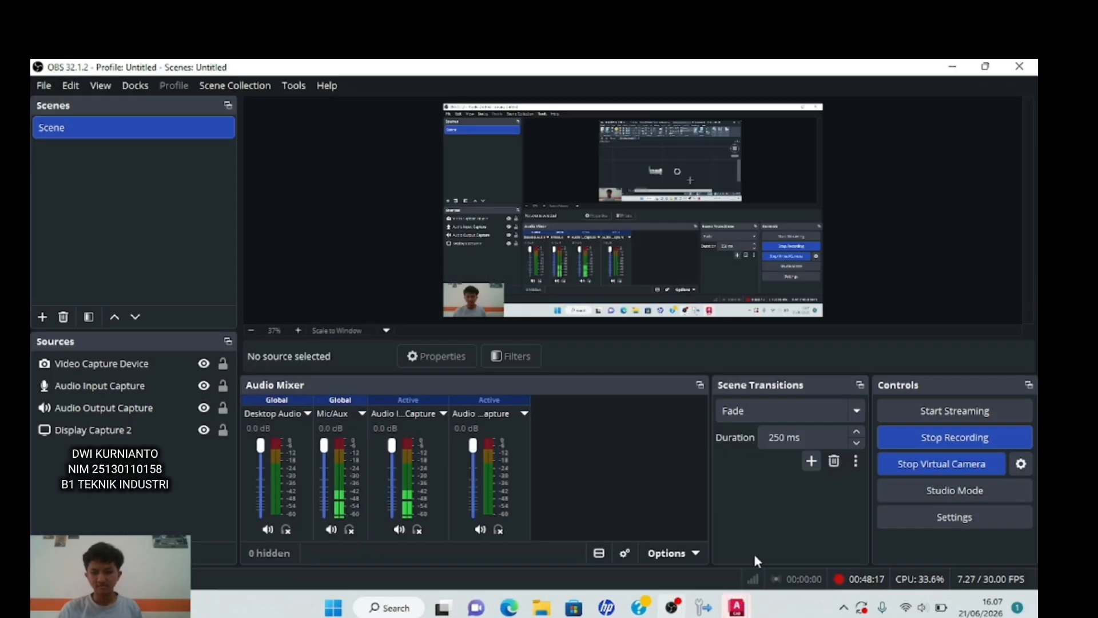